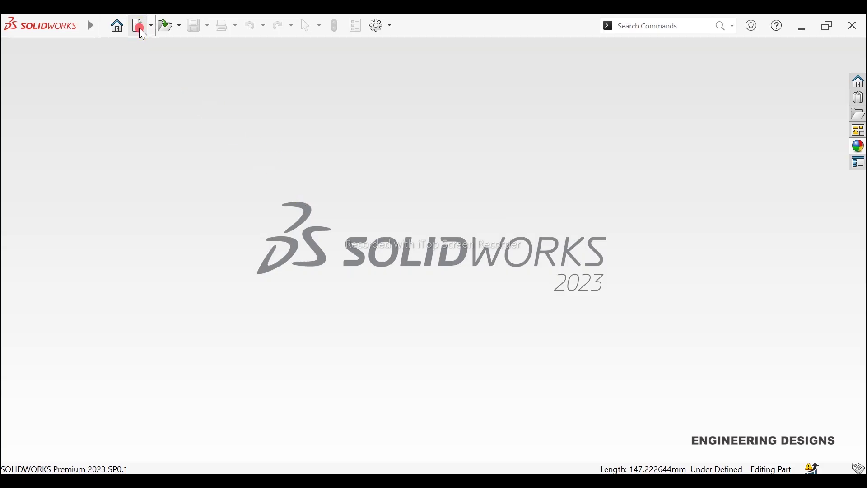
- Start a new Part document and begin Sketch1 on the Front Plane
{"action": "left_click", "coordinate": [141, 31]}
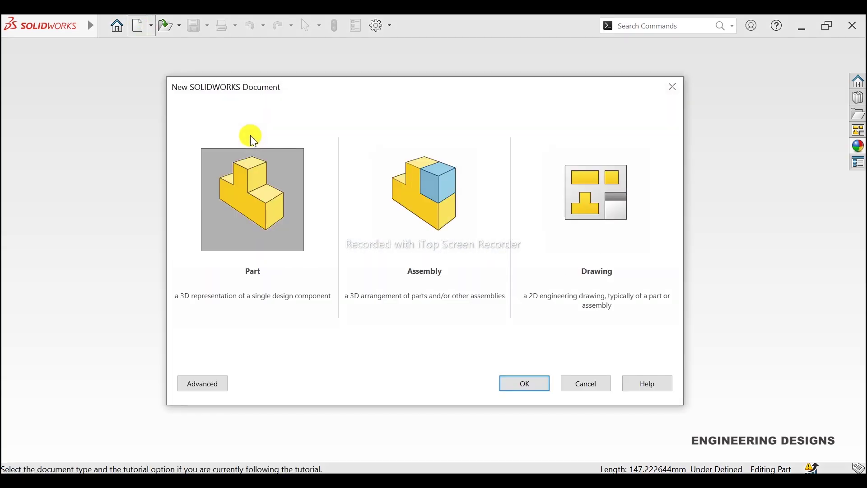
{"action": "left_click", "coordinate": [524, 384]}
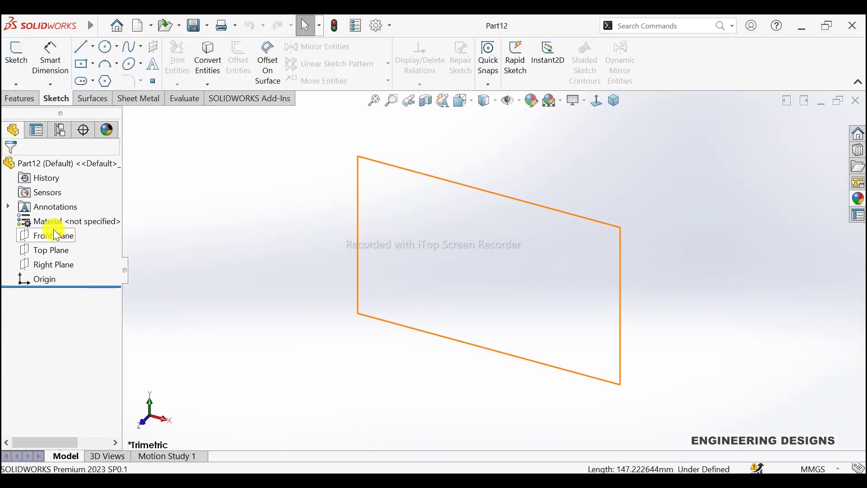
{"action": "left_click", "coordinate": [54, 235]}
{"action": "left_click", "coordinate": [71, 222]}
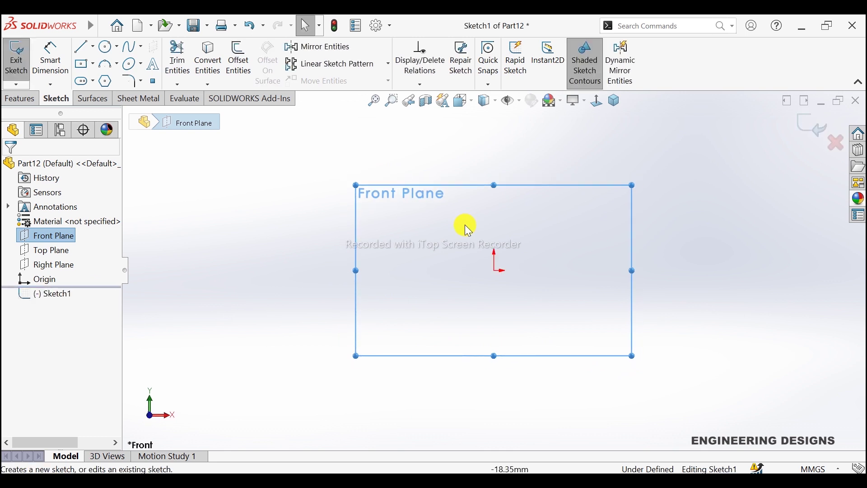
- Draw a vertical construction line rising from the sketch origin
{"action": "left_click", "coordinate": [82, 45]}
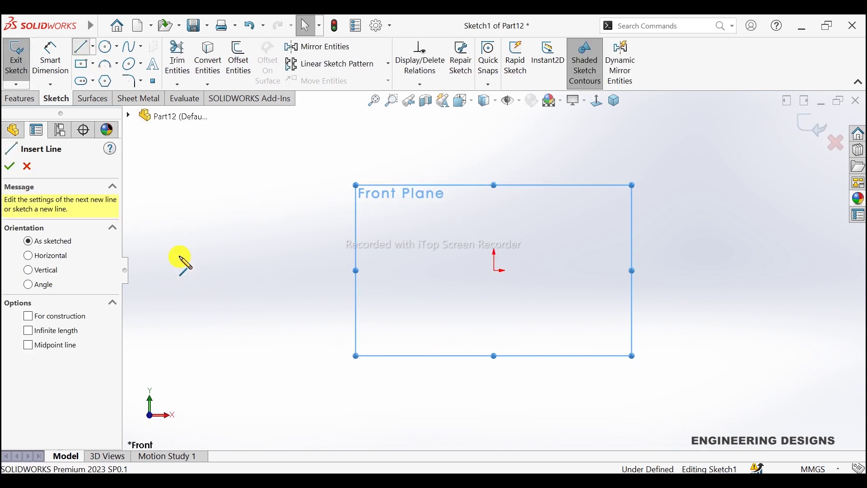
{"action": "left_click", "coordinate": [495, 271]}
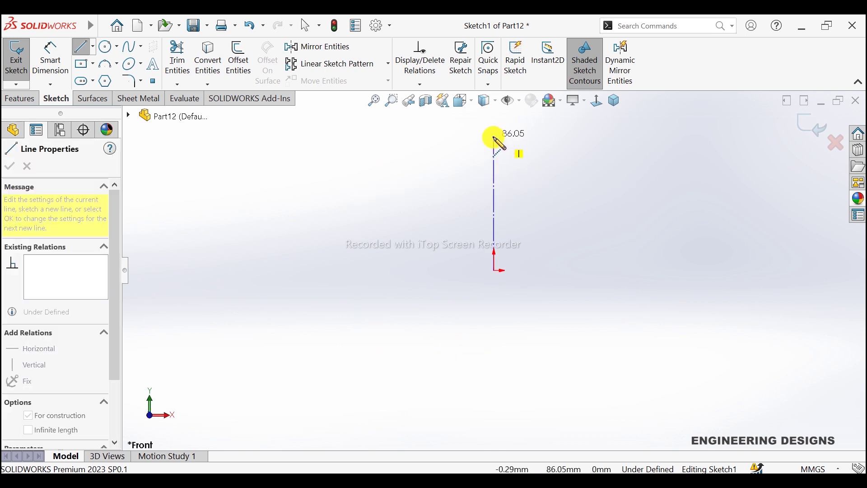
{"action": "left_click", "coordinate": [495, 137]}
{"action": "right_click", "coordinate": [537, 150]}
{"action": "left_click", "coordinate": [546, 153]}
{"action": "scroll", "coordinate": [532, 147], "scroll_direction": "down", "scroll_amount": 2}
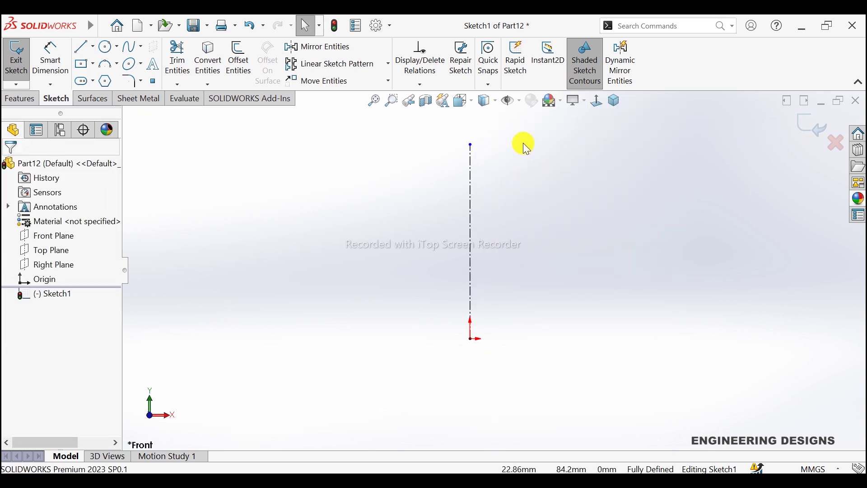
{"action": "scroll", "coordinate": [525, 147], "scroll_direction": "down", "scroll_amount": 1}
- Draw a horizontal construction midpoint line centred on the origin
{"action": "left_click", "coordinate": [81, 48]}
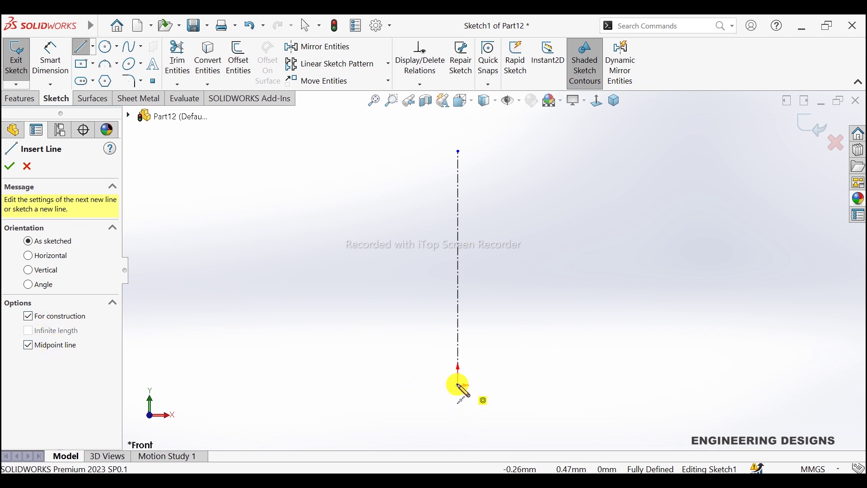
{"action": "left_click", "coordinate": [459, 384]}
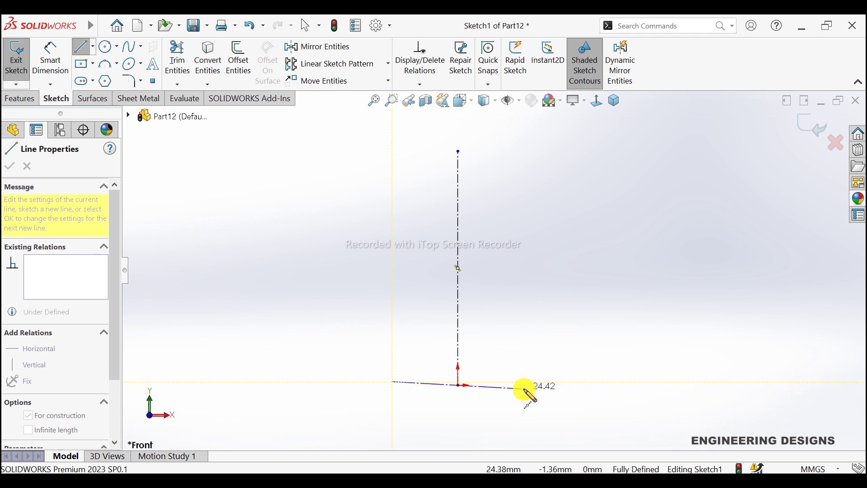
{"action": "left_click", "coordinate": [525, 385]}
{"action": "right_click", "coordinate": [537, 316]}
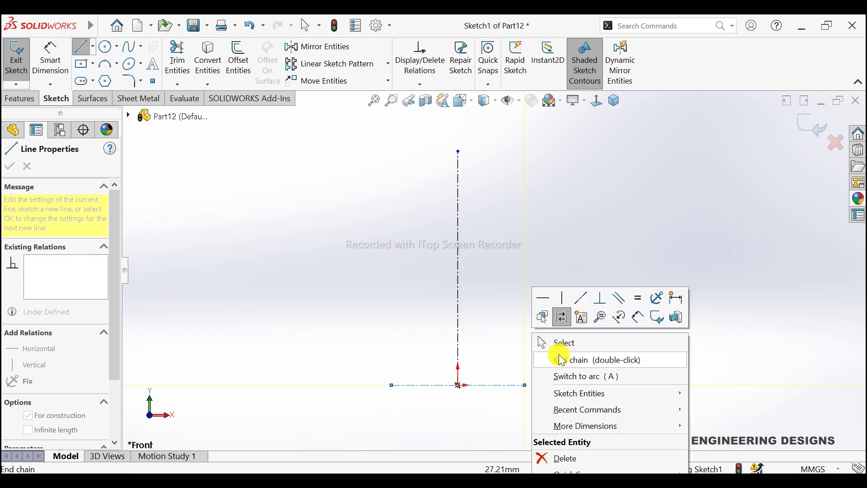
{"action": "left_click", "coordinate": [562, 359]}
{"action": "right_click", "coordinate": [537, 312]}
{"action": "left_click", "coordinate": [569, 320]}
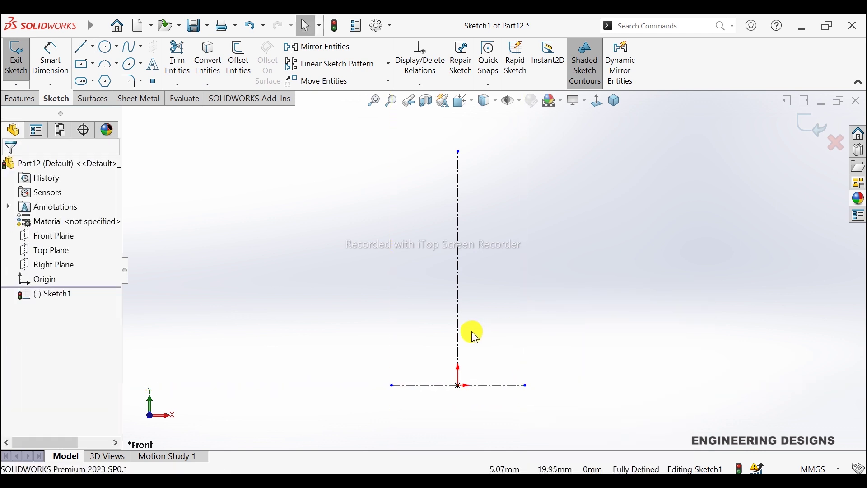
- Dimension the horizontal construction line to 100 mm
{"action": "left_click", "coordinate": [59, 68]}
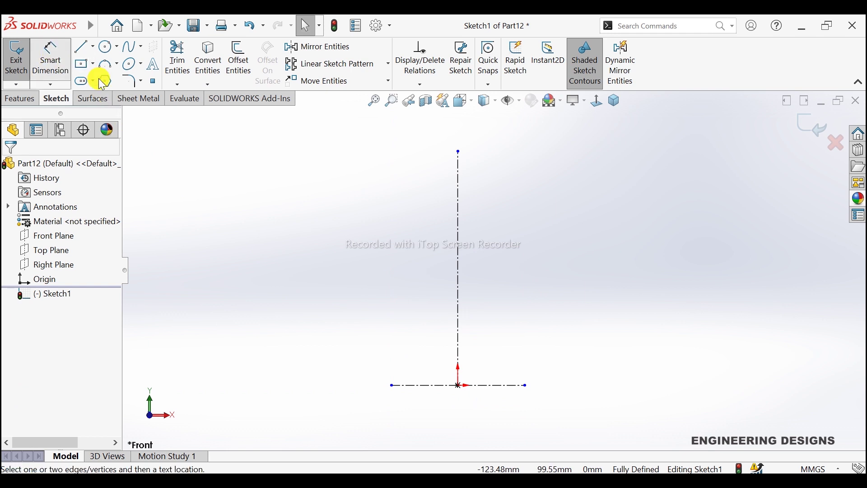
{"action": "left_click", "coordinate": [445, 387]}
{"action": "left_click", "coordinate": [463, 412]}
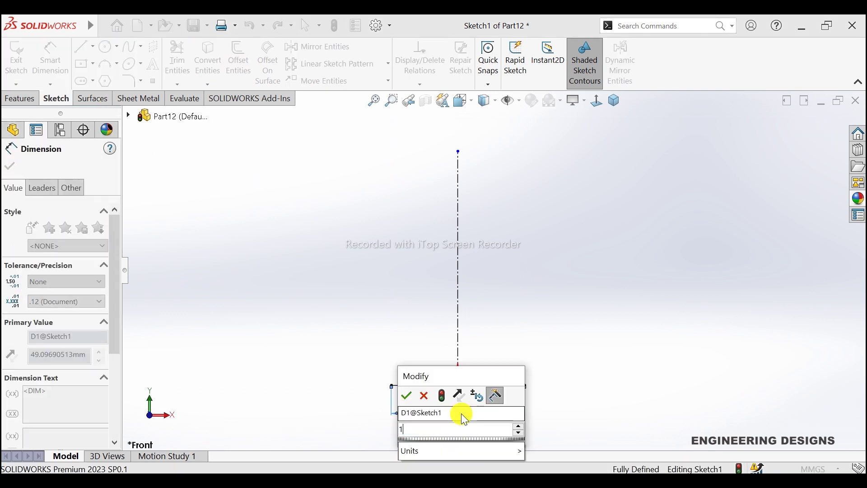
{"action": "type", "text": "100"}
{"action": "key", "text": "Return"}
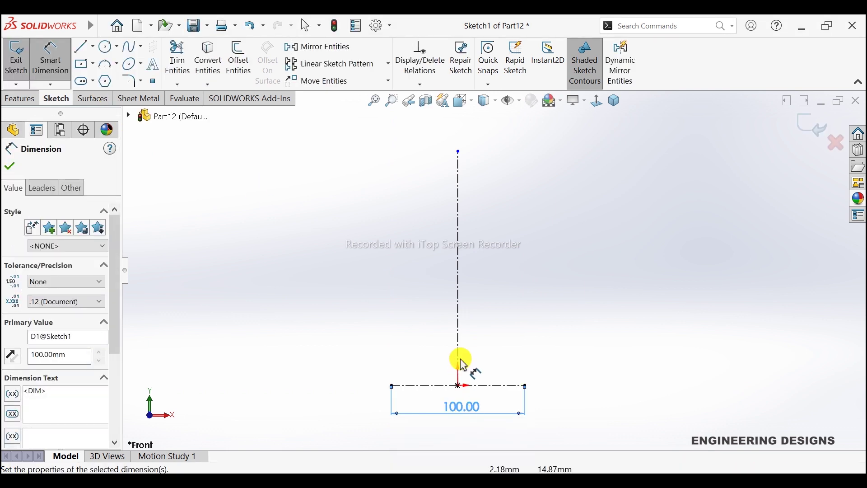
- Dimension the outline's left vertical line to 277 mm
{"action": "left_click", "coordinate": [252, 203]}
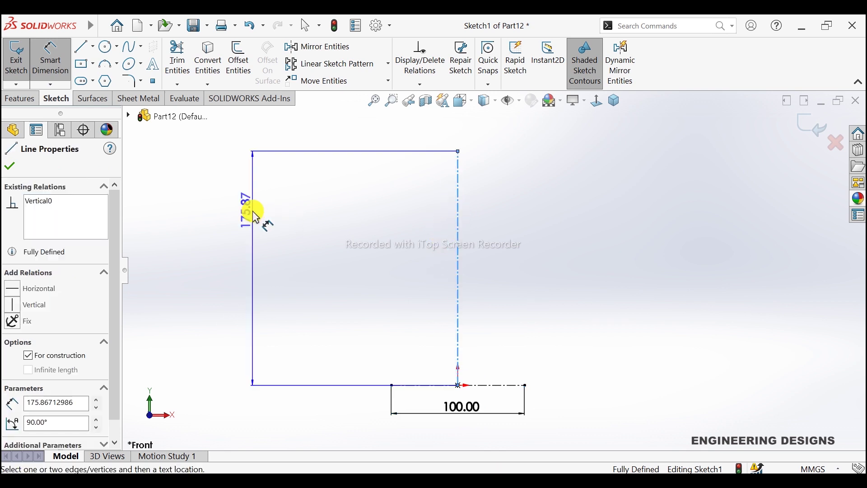
{"action": "left_click", "coordinate": [253, 214]}
{"action": "type", "text": "2"}
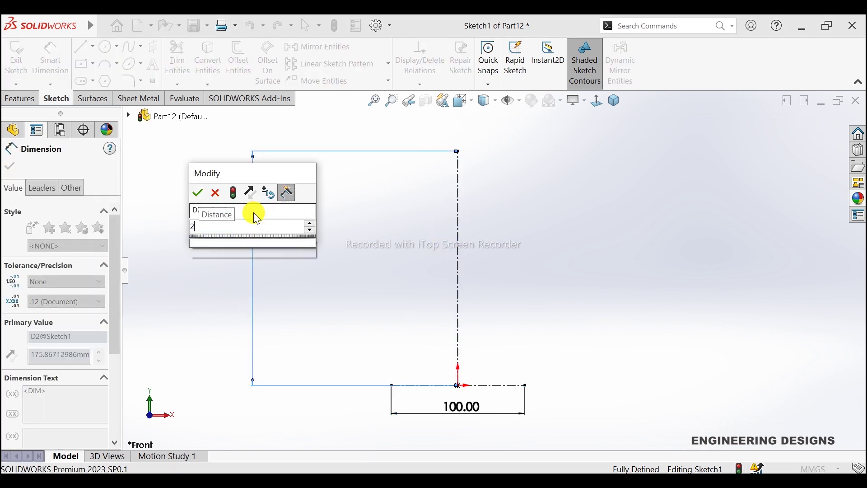
{"action": "type", "text": "77"}
{"action": "key", "text": "Return"}
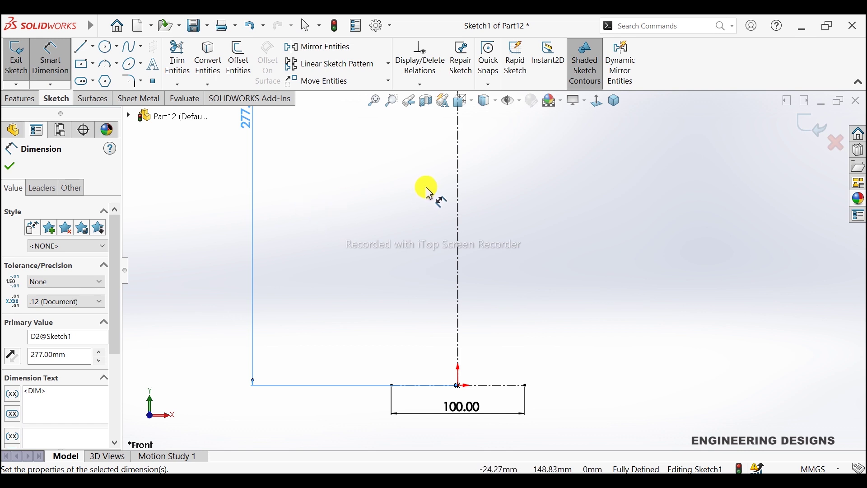
{"action": "scroll", "coordinate": [426, 188], "scroll_direction": "up", "scroll_amount": 2}
{"action": "scroll", "coordinate": [496, 147], "scroll_direction": "down", "scroll_amount": 2}
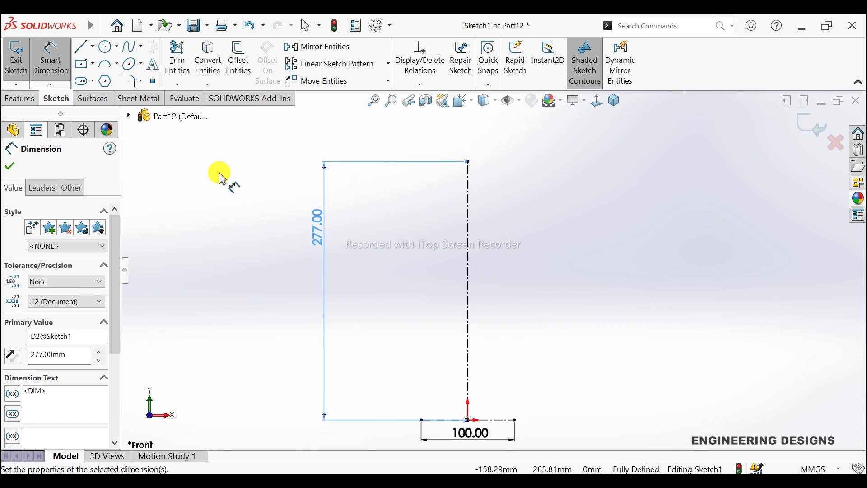
{"action": "left_click", "coordinate": [10, 166]}
- Draw a roughly 50 mm vertical line up from the outline's top-right corner along the centreline
{"action": "left_click", "coordinate": [83, 46]}
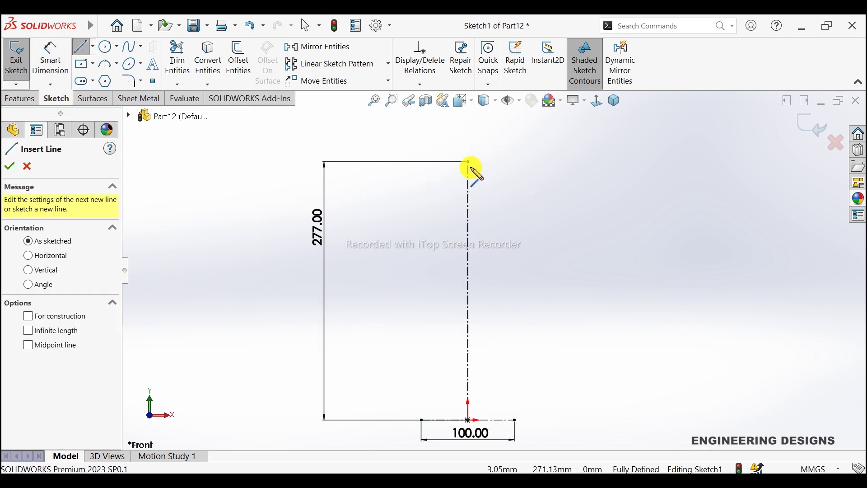
{"action": "left_click", "coordinate": [469, 162]}
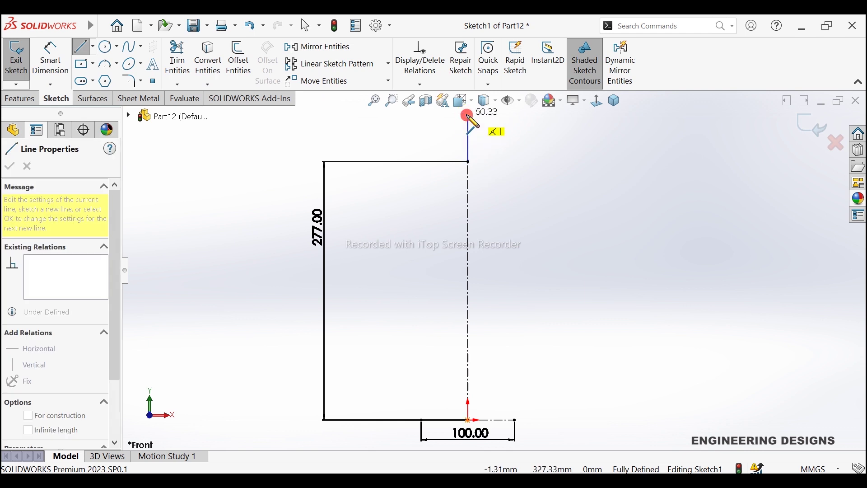
{"action": "left_click", "coordinate": [467, 116]}
{"action": "right_click", "coordinate": [500, 132]}
{"action": "left_click", "coordinate": [519, 140]}
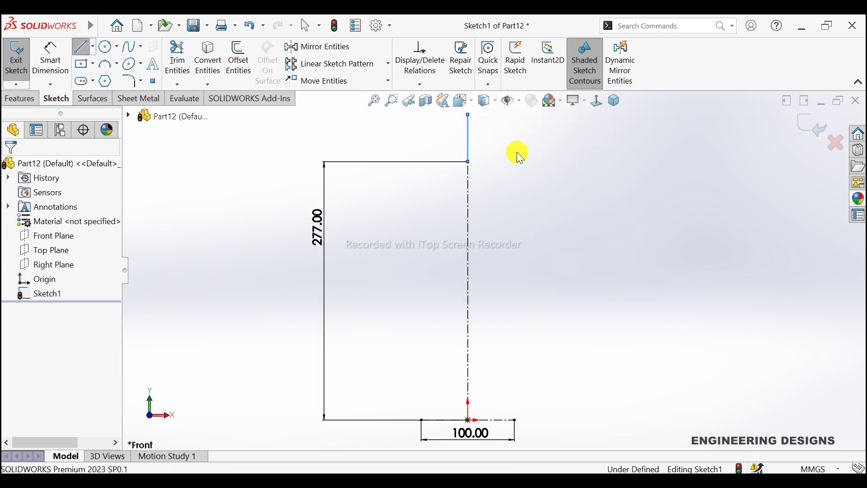
{"action": "left_click", "coordinate": [467, 126]}
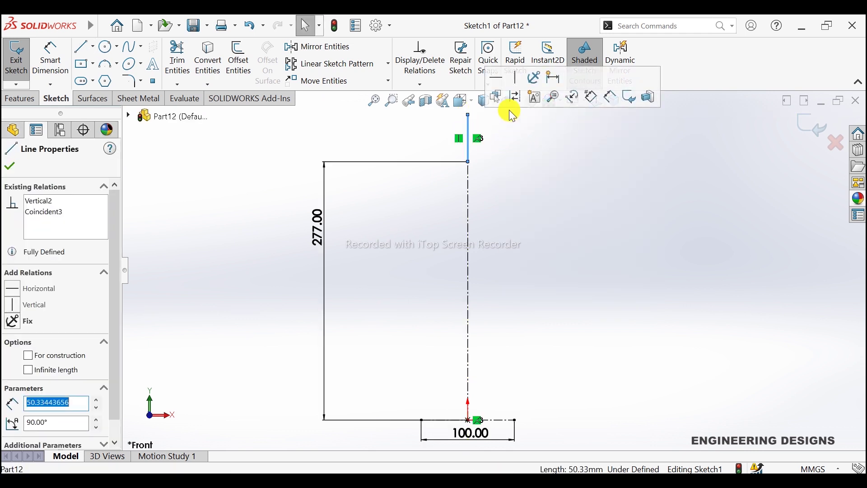
{"action": "left_click", "coordinate": [515, 97]}
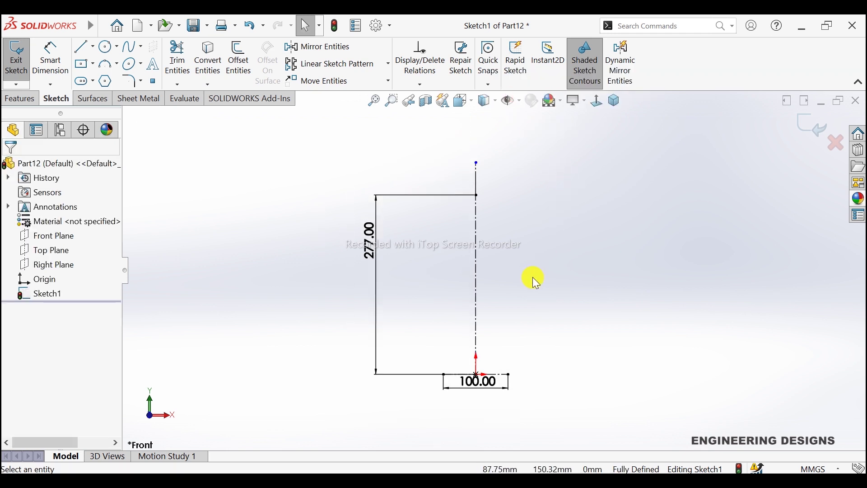
{"action": "scroll", "coordinate": [534, 279], "scroll_direction": "down", "scroll_amount": 1}
{"action": "left_click", "coordinate": [83, 49]}
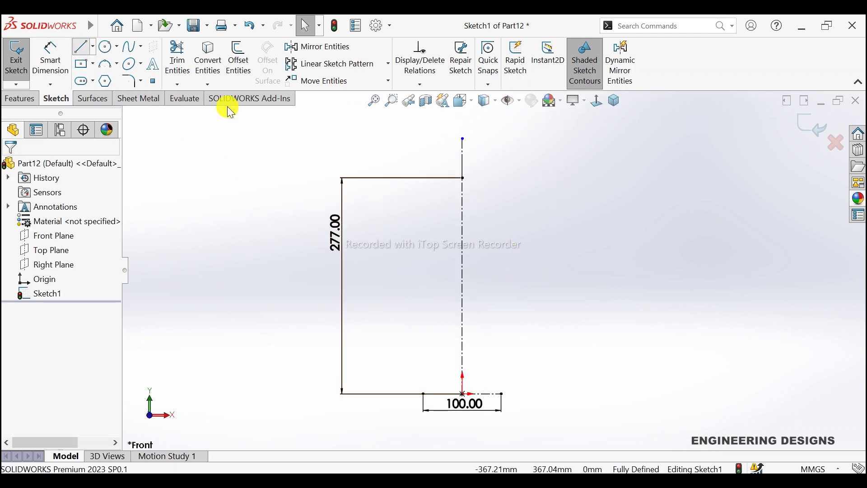
{"action": "scroll", "coordinate": [528, 340], "scroll_direction": "down", "scroll_amount": 1}
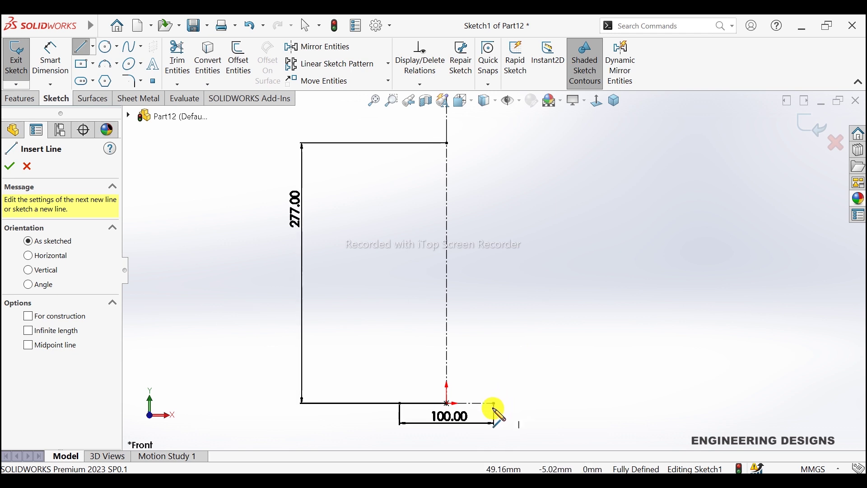
- Draw a near-vertical line from the 100 mm line's right end, continuing as a tangent arc to the centreline
{"action": "left_click", "coordinate": [493, 402]}
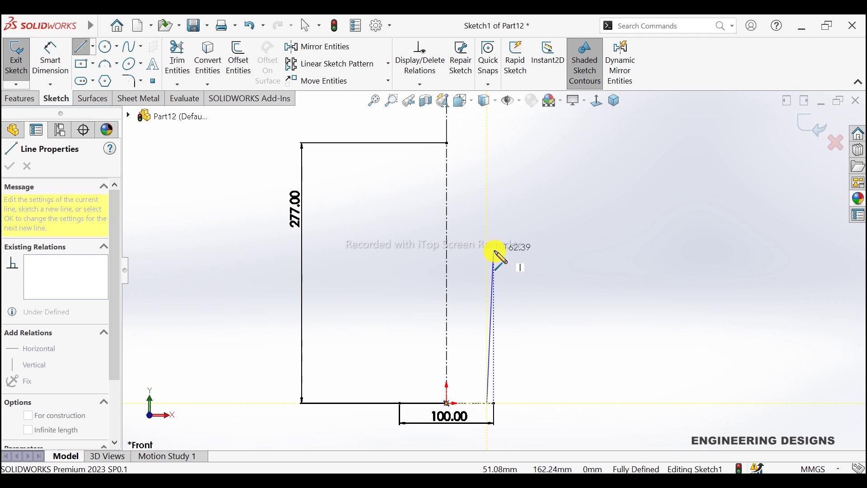
{"action": "left_click", "coordinate": [497, 257]}
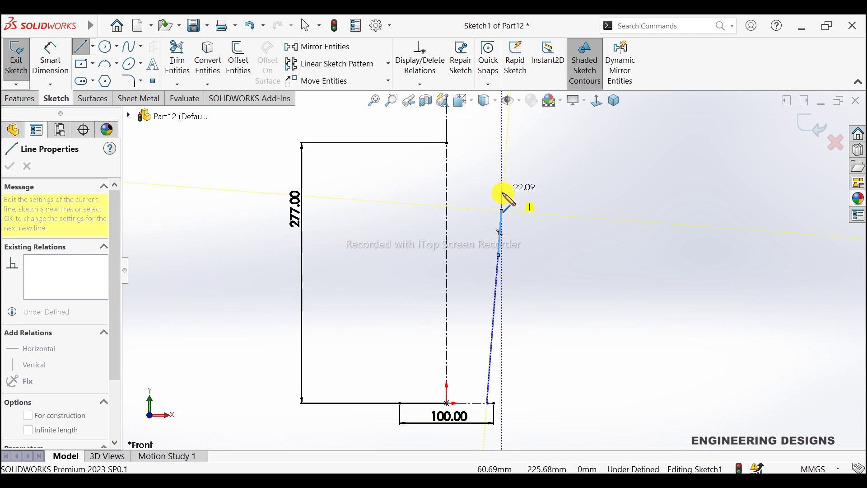
{"action": "left_click", "coordinate": [502, 211]}
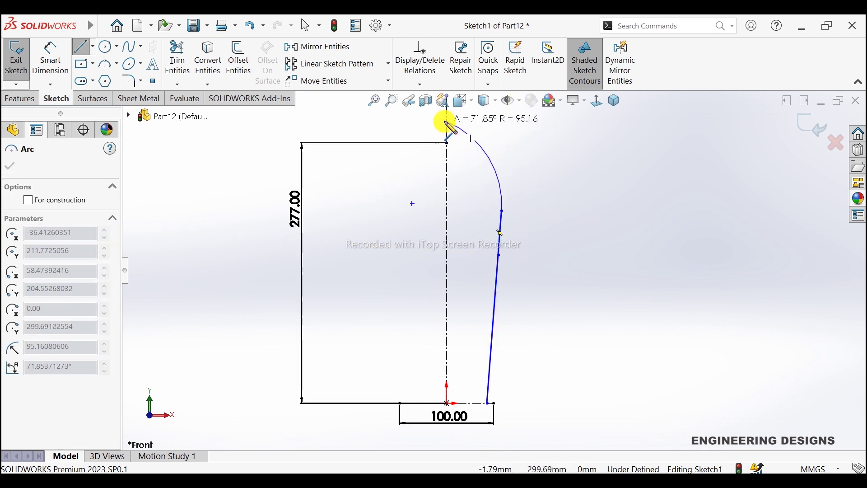
{"action": "scroll", "coordinate": [449, 121], "scroll_direction": "down", "scroll_amount": 3}
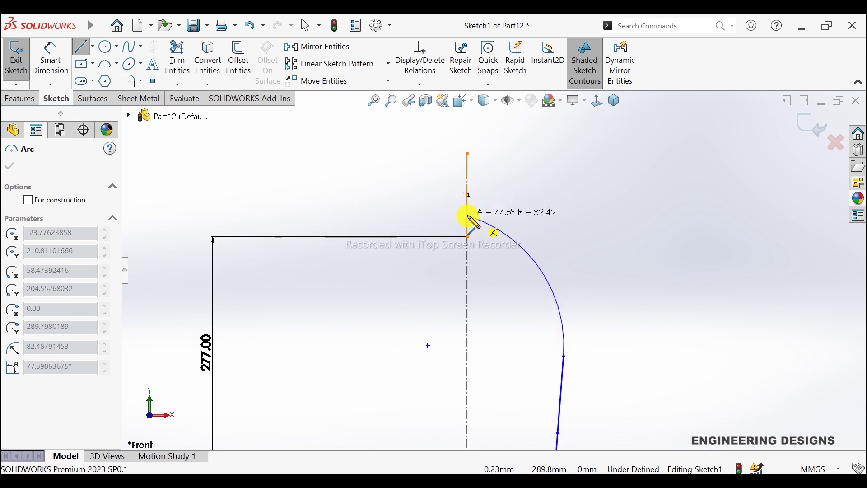
{"action": "left_click", "coordinate": [468, 216]}
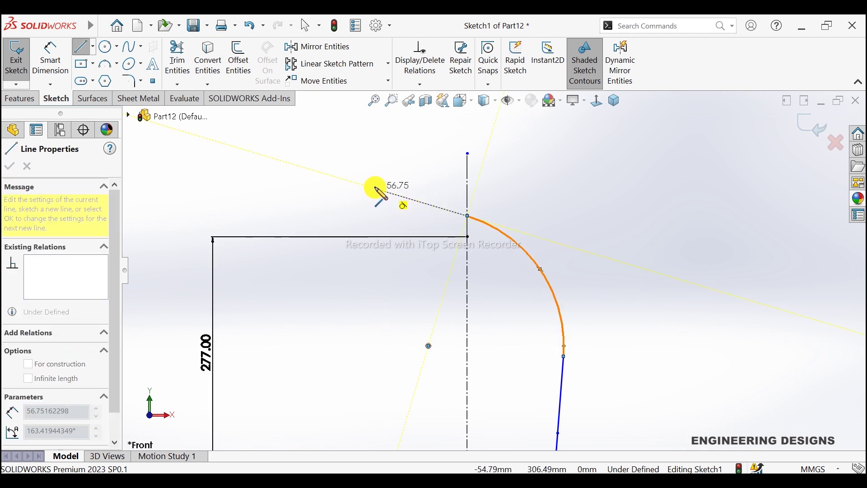
- End the short line past the arc and make the slanted top line tangent to the arc
{"action": "left_click", "coordinate": [369, 183]}
{"action": "right_click", "coordinate": [373, 156]}
{"action": "left_click", "coordinate": [393, 164]}
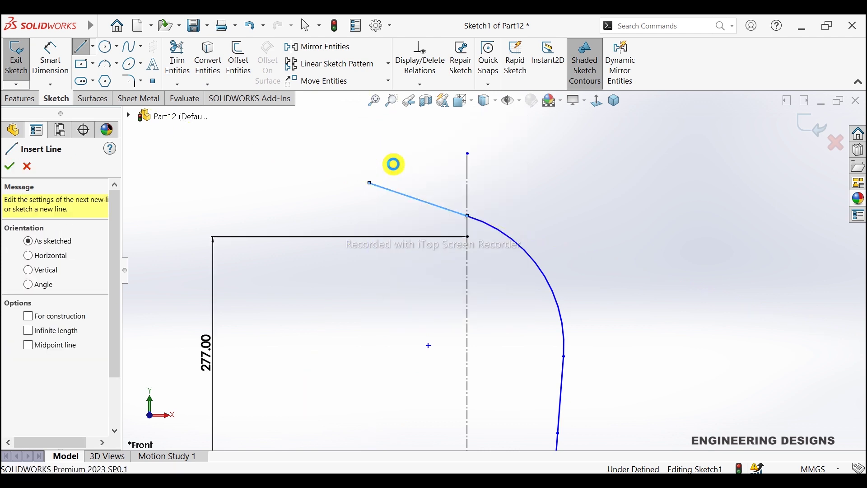
{"action": "left_click", "coordinate": [465, 215]}
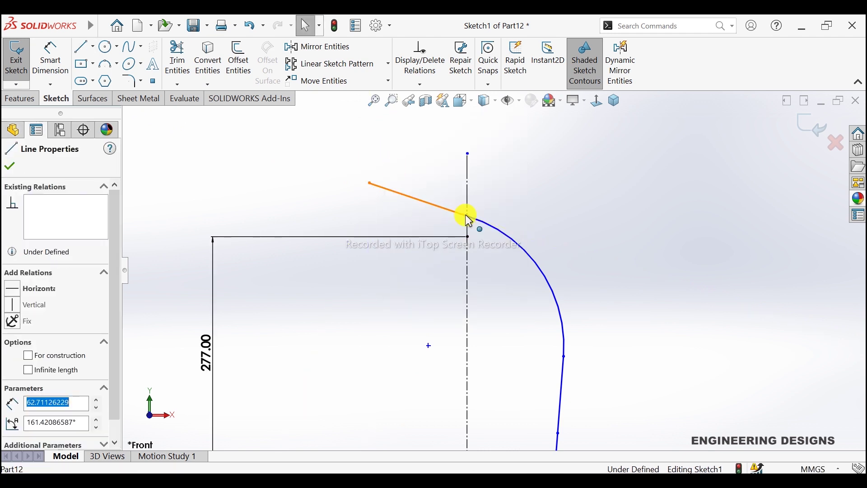
{"action": "left_click", "coordinate": [486, 228], "text": "ctrl"}
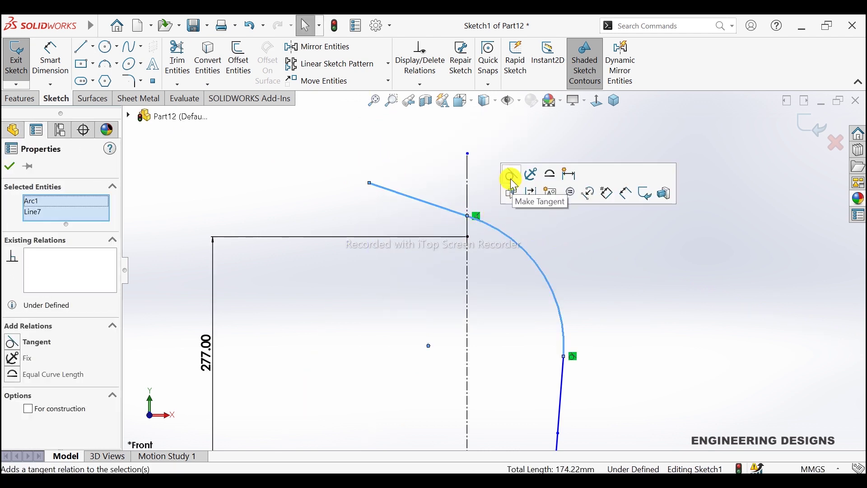
{"action": "left_click", "coordinate": [509, 180]}
{"action": "left_click", "coordinate": [483, 262]}
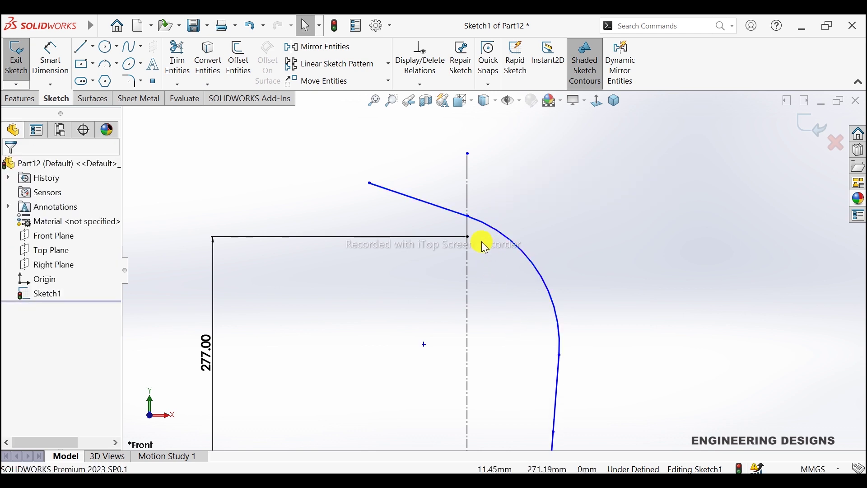
- Convert the slanted top line into construction geometry
{"action": "left_click", "coordinate": [436, 210]}
{"action": "left_click", "coordinate": [474, 174]}
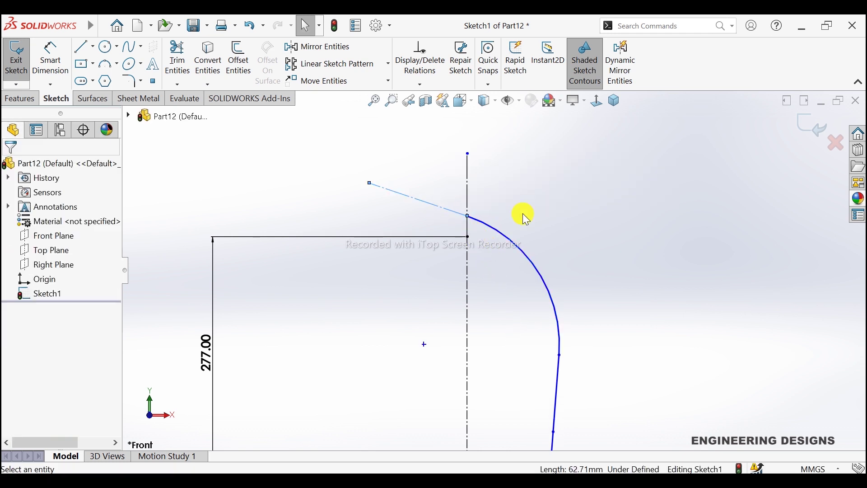
{"action": "scroll", "coordinate": [547, 225], "scroll_direction": "up", "scroll_amount": 2}
{"action": "scroll", "coordinate": [548, 244], "scroll_direction": "up", "scroll_amount": 2}
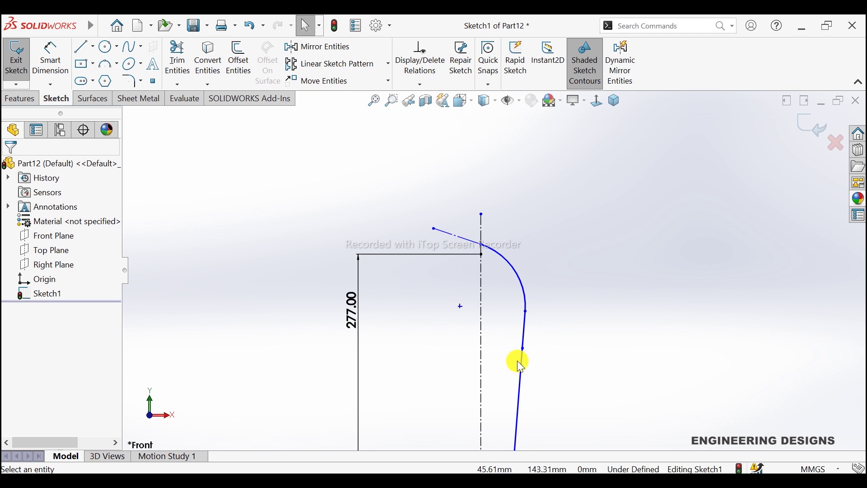
- Draw a short construction line crossing the right-hand profile curve
{"action": "middle_click_drag", "start_coordinate": [516, 360], "coordinate": [535, 338], "text": "ctrl"}
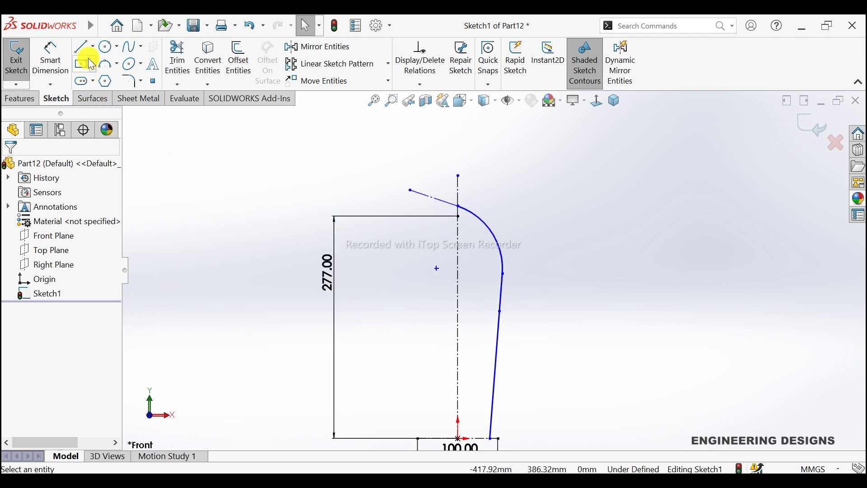
{"action": "left_click", "coordinate": [86, 46]}
{"action": "left_click", "coordinate": [28, 316]}
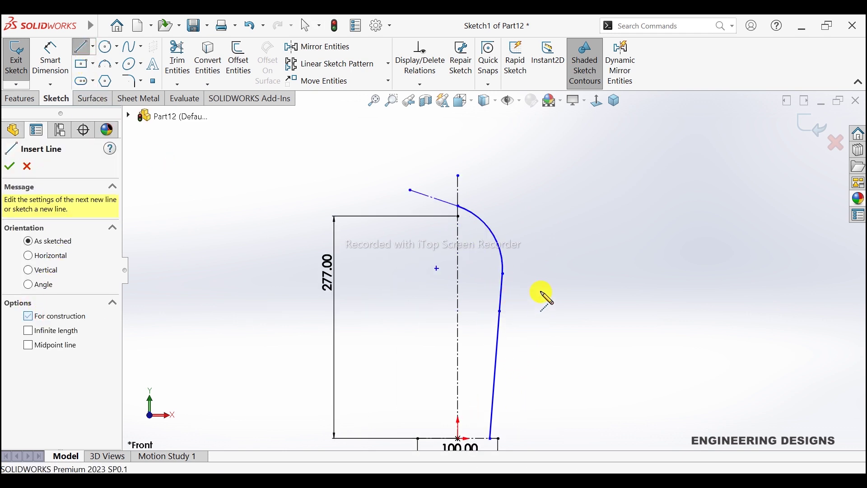
{"action": "scroll", "coordinate": [529, 284], "scroll_direction": "down", "scroll_amount": 3}
{"action": "scroll", "coordinate": [488, 277], "scroll_direction": "down", "scroll_amount": 3}
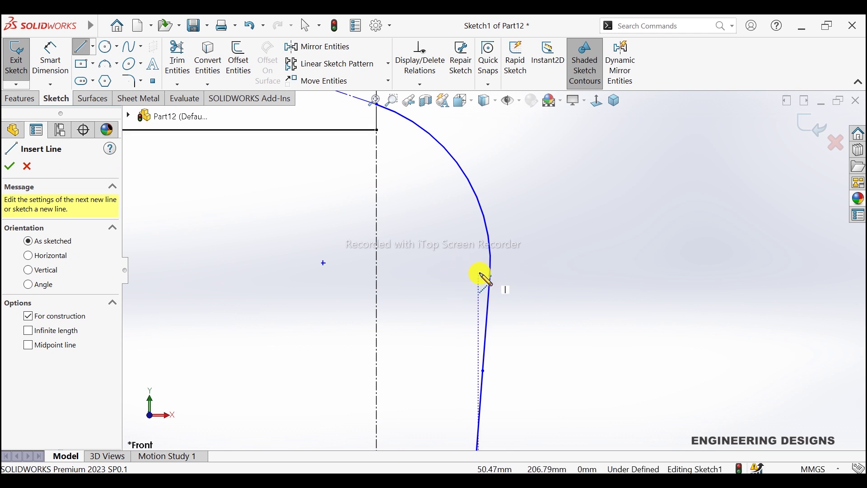
{"action": "scroll", "coordinate": [481, 274], "scroll_direction": "down", "scroll_amount": 3}
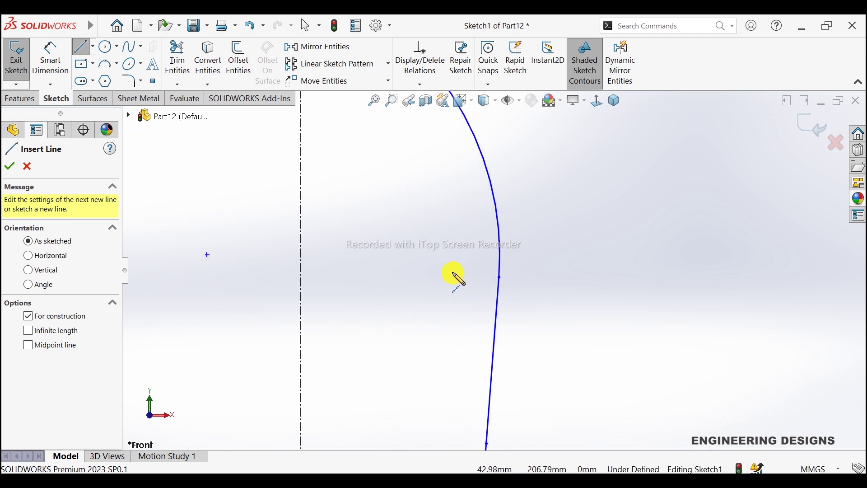
{"action": "left_click", "coordinate": [446, 268]}
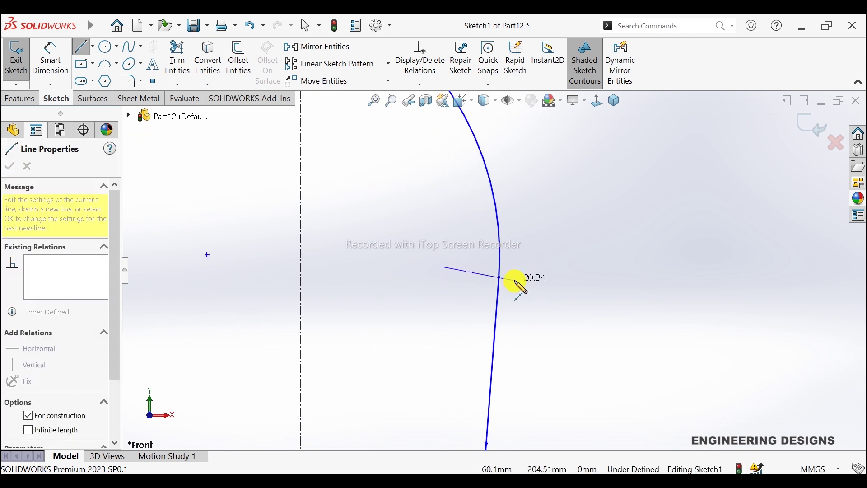
{"action": "left_click", "coordinate": [547, 281]}
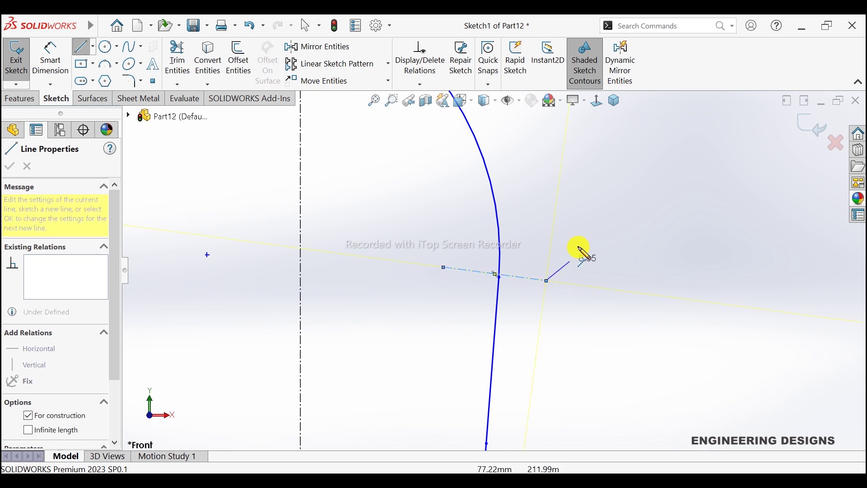
{"action": "right_click", "coordinate": [582, 249]}
{"action": "left_click", "coordinate": [605, 248]}
- Make the curve's point the midpoint of the new construction line
{"action": "left_click", "coordinate": [531, 281]}
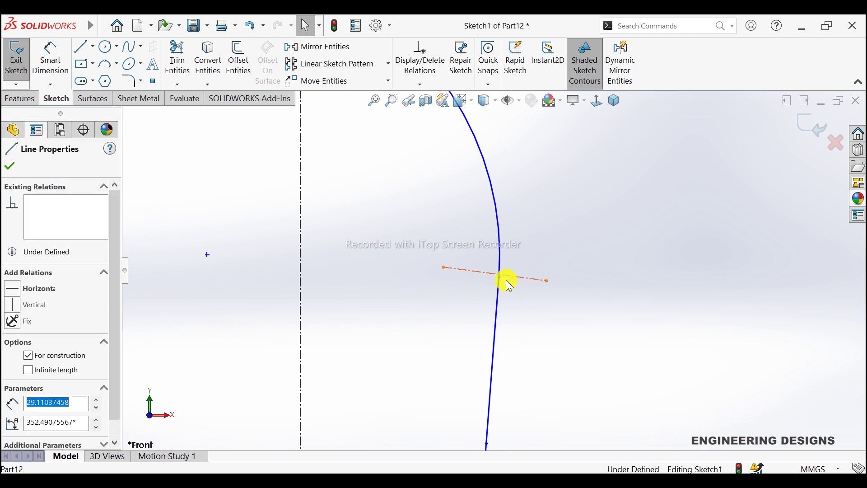
{"action": "left_click", "coordinate": [500, 279], "text": "ctrl"}
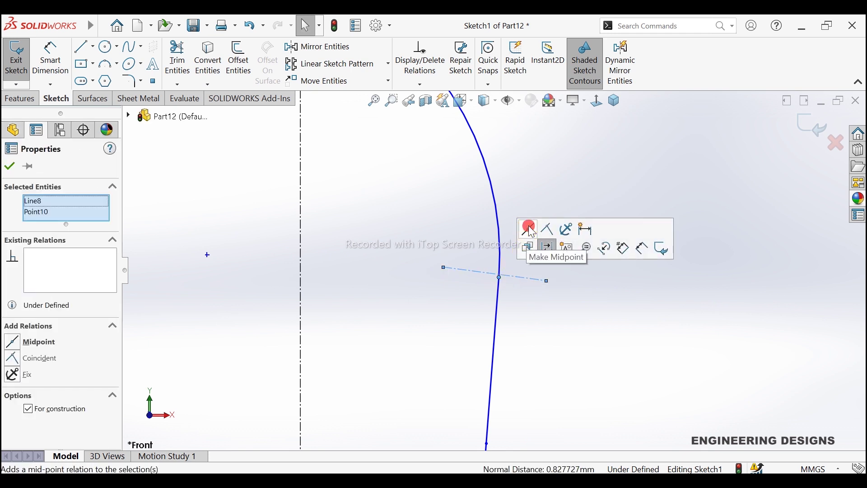
{"action": "left_click", "coordinate": [527, 229]}
{"action": "left_click", "coordinate": [533, 301]}
{"action": "scroll", "coordinate": [533, 302], "scroll_direction": "up", "scroll_amount": 2}
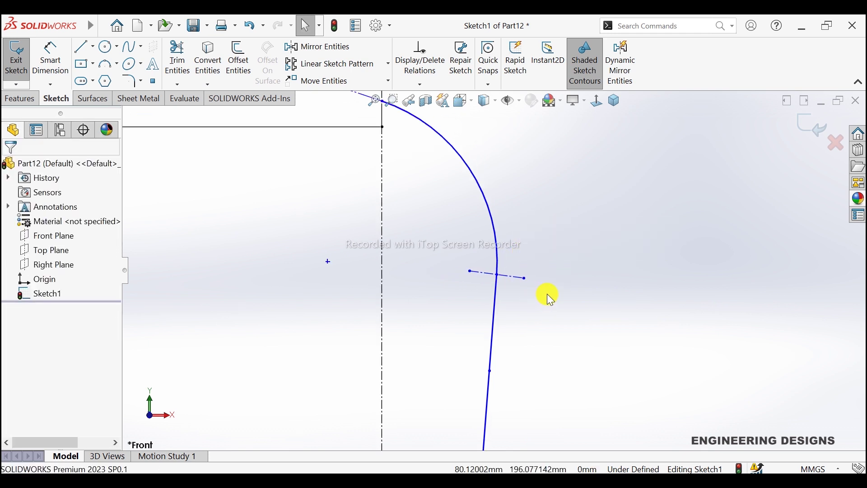
{"action": "scroll", "coordinate": [547, 294], "scroll_direction": "up", "scroll_amount": 3}
- Dimension the crossing construction line to 31.8 mm long
{"action": "left_click", "coordinate": [51, 61]}
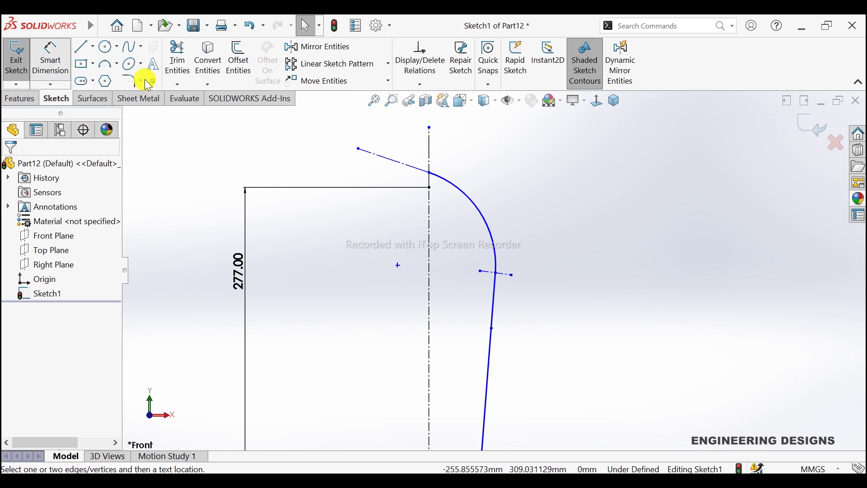
{"action": "scroll", "coordinate": [500, 285], "scroll_direction": "down", "scroll_amount": 2}
{"action": "scroll", "coordinate": [501, 289], "scroll_direction": "down", "scroll_amount": 2}
{"action": "left_click", "coordinate": [537, 329]}
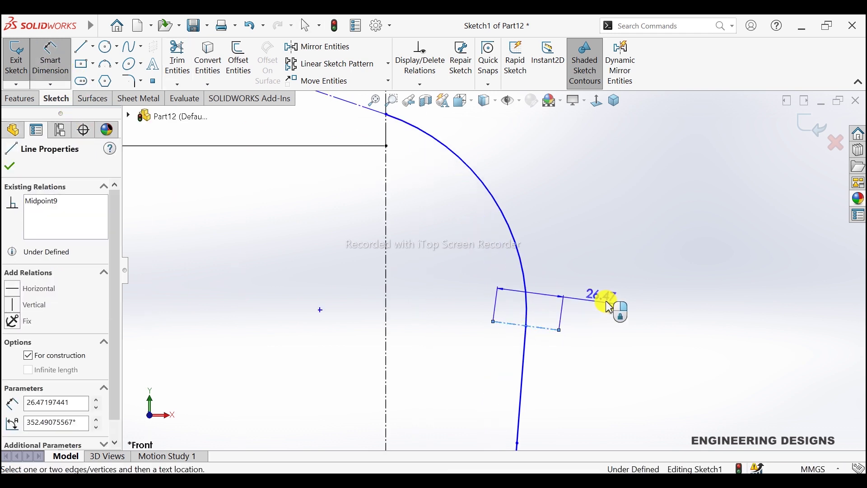
{"action": "left_click", "coordinate": [623, 310]}
{"action": "type", "text": "31"}
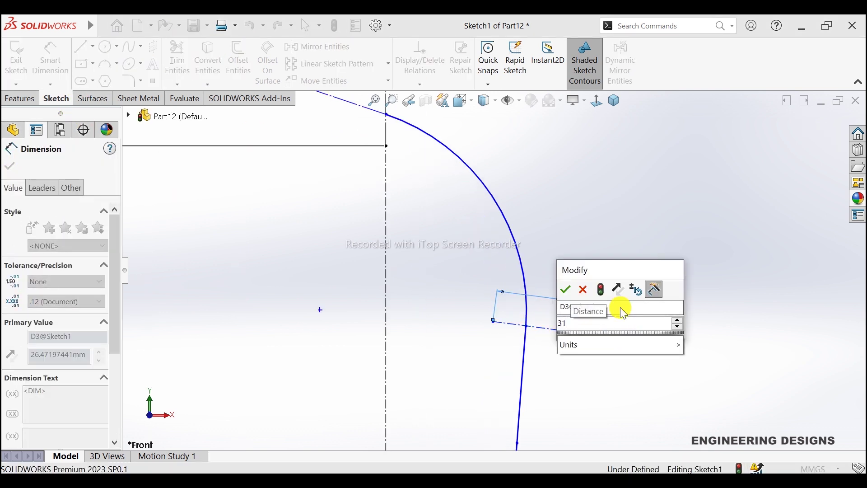
{"action": "type", "text": ".8"}
{"action": "key", "text": "Return"}
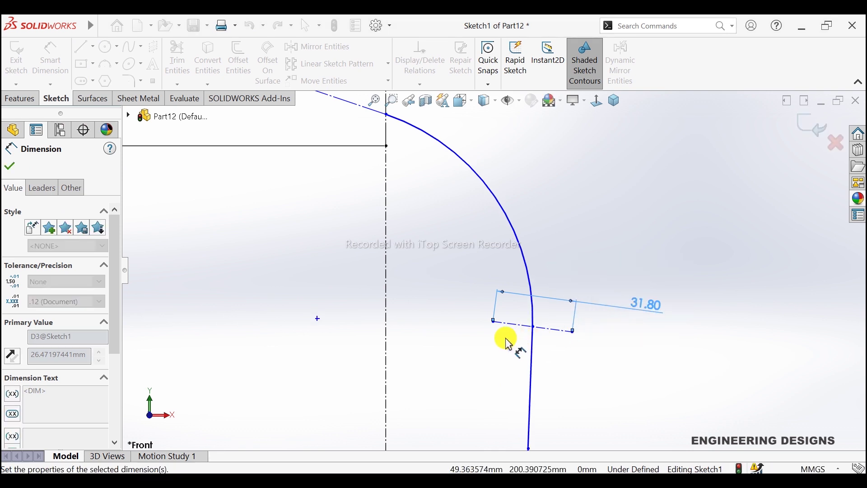
- Set a 95 mm distance from the centerline to the construction line's left end
{"action": "left_click", "coordinate": [494, 322]}
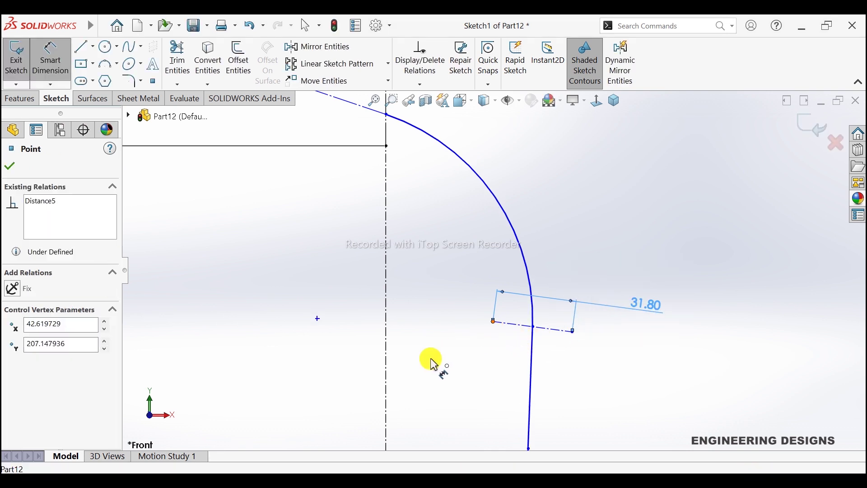
{"action": "left_click", "coordinate": [387, 354]}
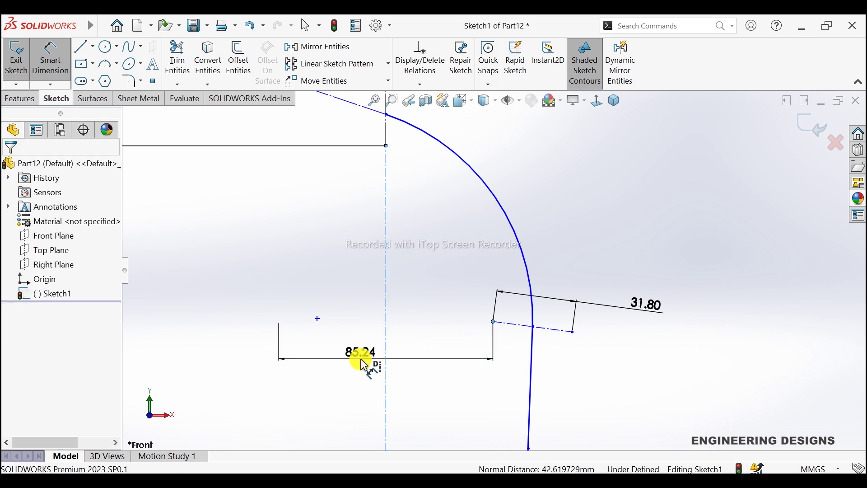
{"action": "left_click", "coordinate": [364, 363]}
{"action": "type", "text": "9"}
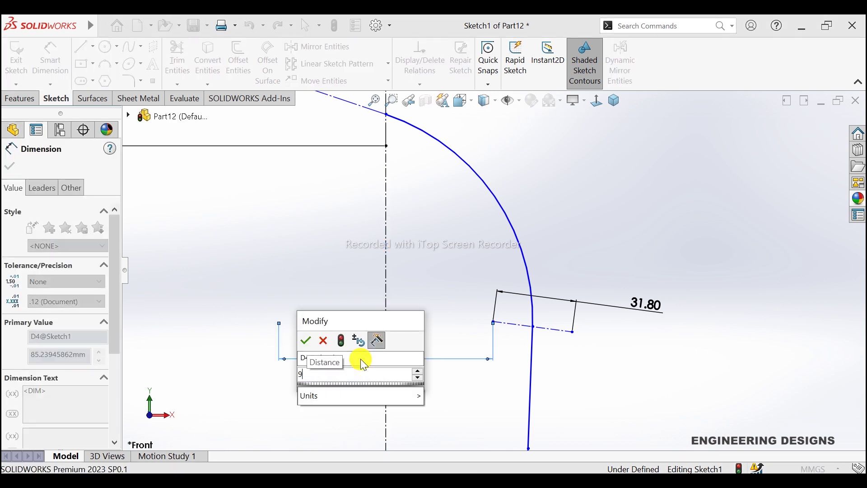
{"action": "type", "text": "5"}
{"action": "key", "text": "Return"}
{"action": "key", "text": "f"}
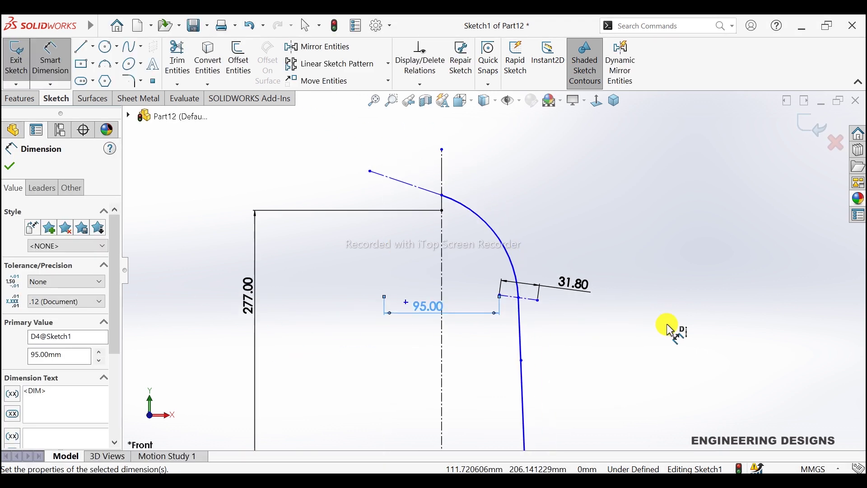
{"action": "left_click", "coordinate": [12, 165]}
- Drag the curve's bottom endpoint left onto the baseline
{"action": "scroll", "coordinate": [508, 431], "scroll_direction": "down", "scroll_amount": 3}
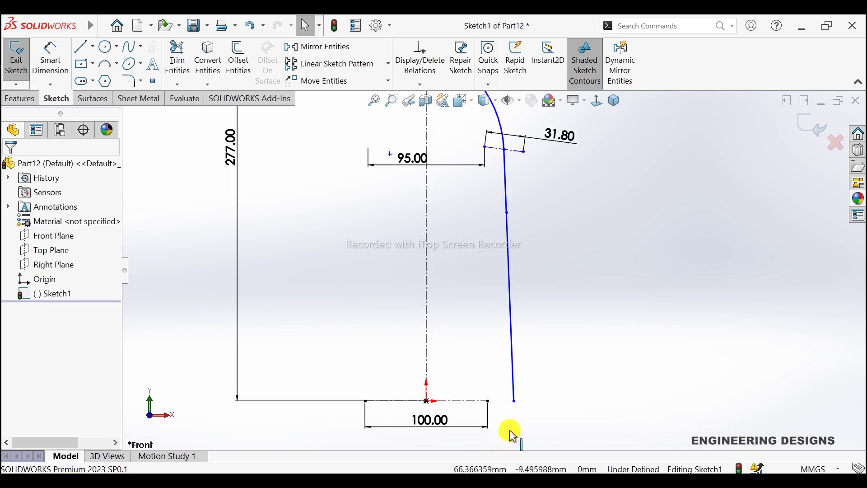
{"action": "left_click_drag", "start_coordinate": [515, 405], "coordinate": [481, 401]}
{"action": "left_click", "coordinate": [531, 413]}
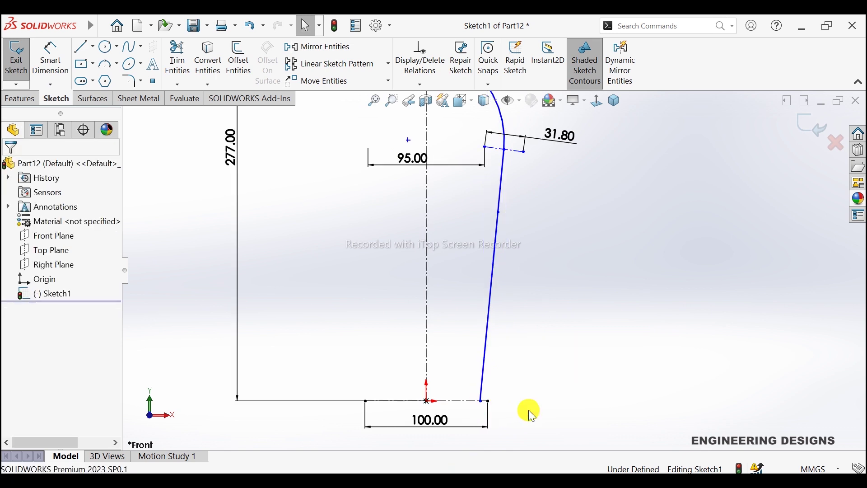
{"action": "scroll", "coordinate": [537, 329], "scroll_direction": "up", "scroll_amount": 3}
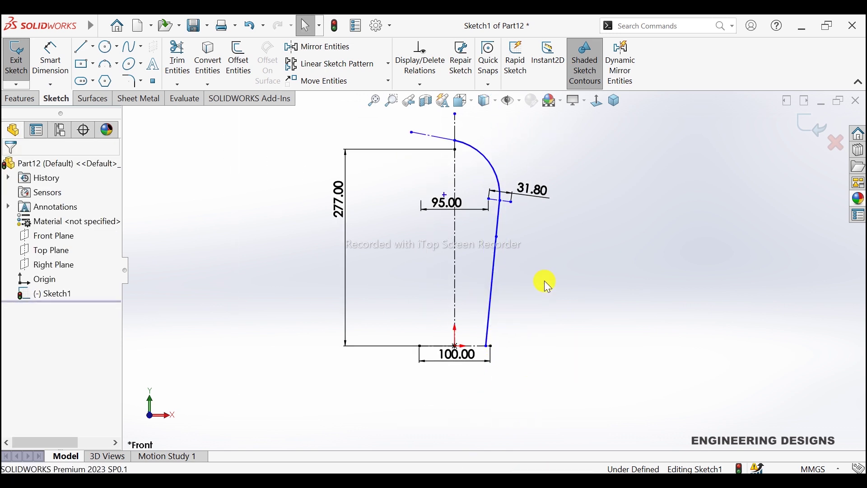
- Dimension the straight segment below the construction line at 65 mm
{"action": "left_click", "coordinate": [49, 67]}
{"action": "scroll", "coordinate": [505, 228], "scroll_direction": "down", "scroll_amount": 1}
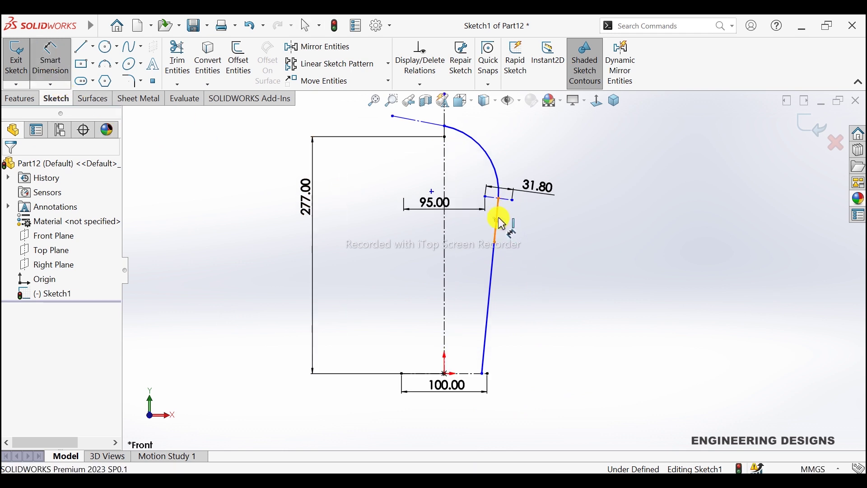
{"action": "left_click", "coordinate": [501, 218]}
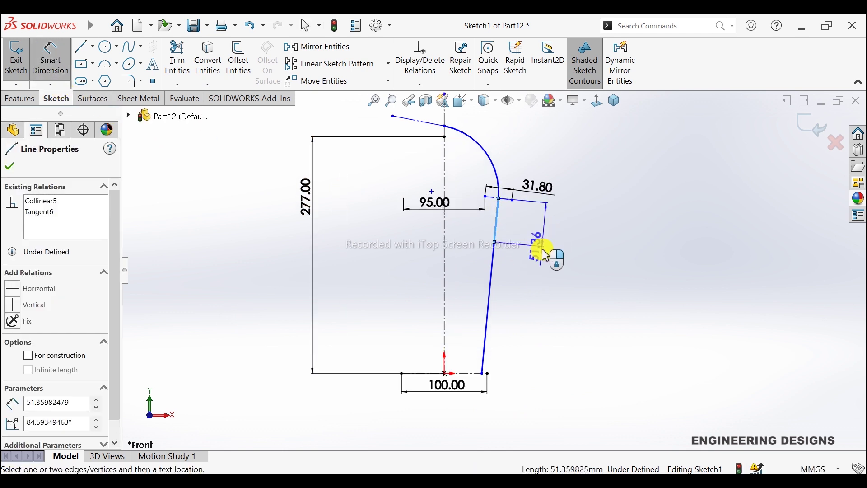
{"action": "left_click", "coordinate": [545, 259]}
{"action": "type", "text": "65"}
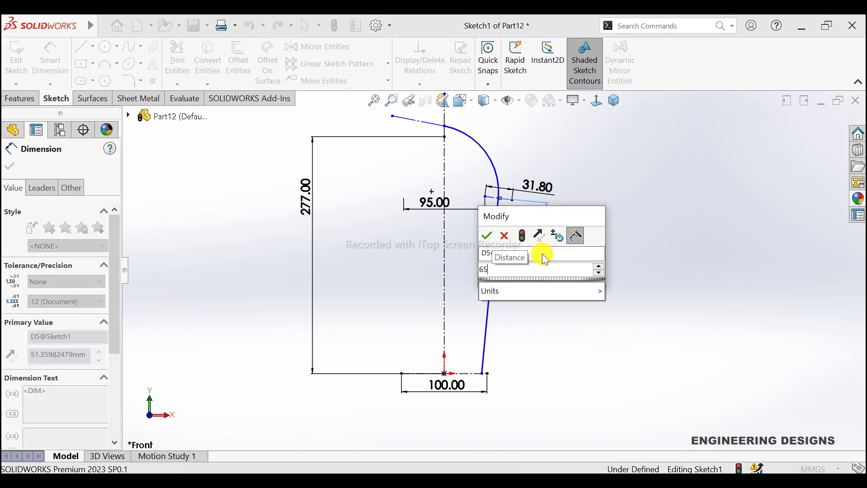
{"action": "key", "text": "Return"}
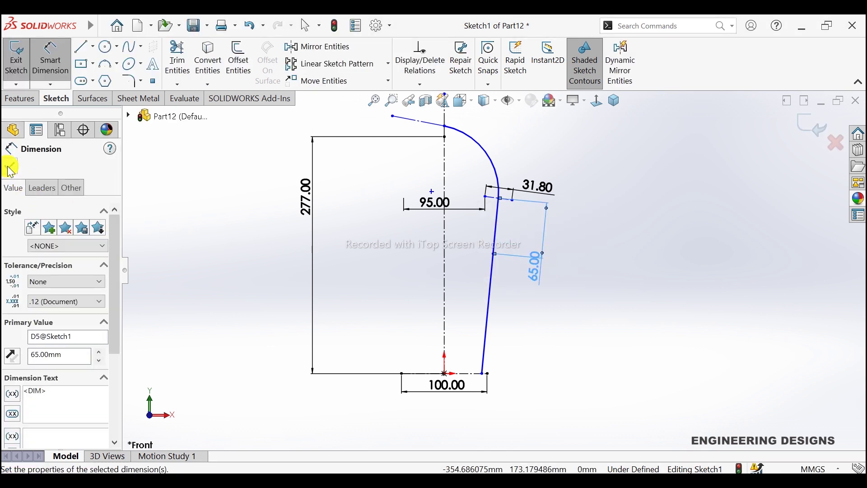
- Add a 2.00 mm dimension between the curve's foot and the baseline's right end
{"action": "scroll", "coordinate": [490, 383], "scroll_direction": "down", "scroll_amount": 5}
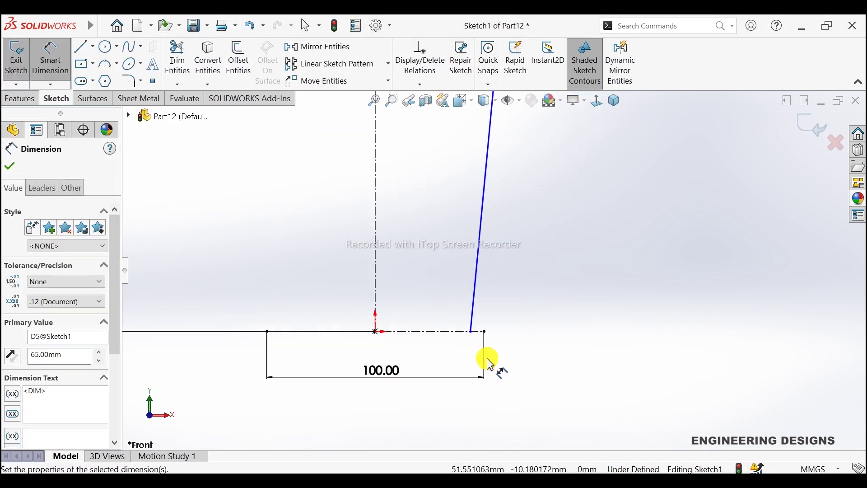
{"action": "scroll", "coordinate": [489, 358], "scroll_direction": "down", "scroll_amount": 2}
{"action": "left_click", "coordinate": [468, 315]}
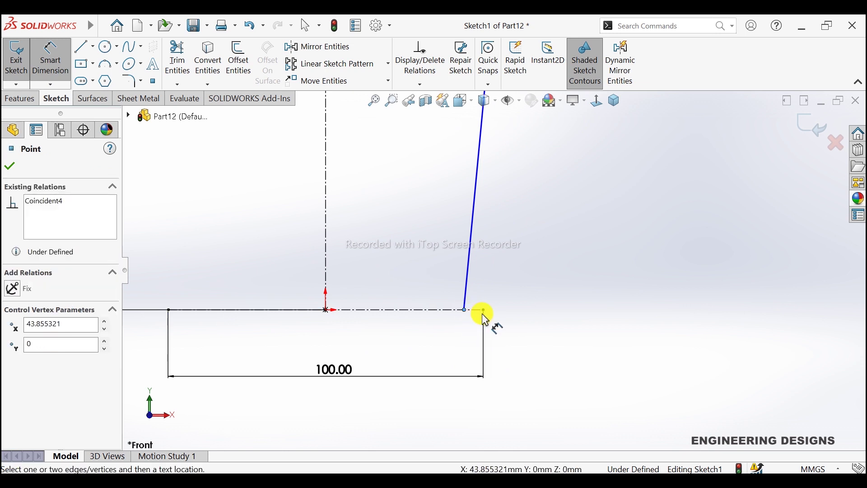
{"action": "left_click", "coordinate": [483, 310]}
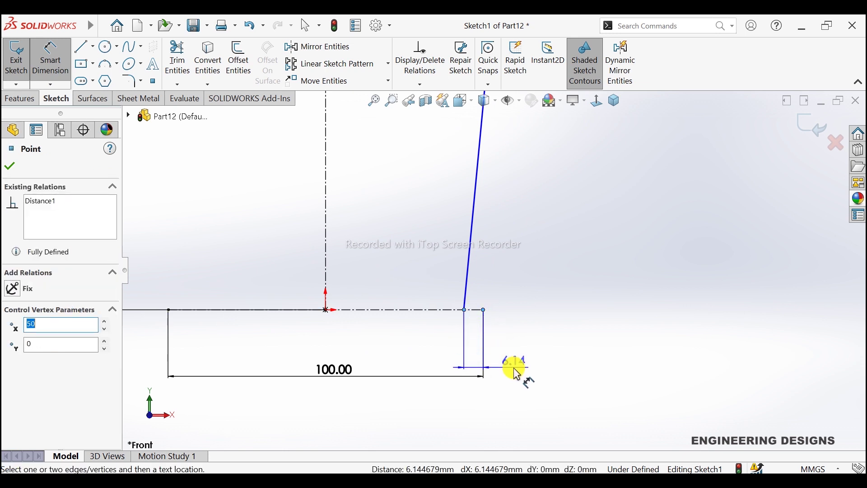
{"action": "left_click", "coordinate": [515, 369]}
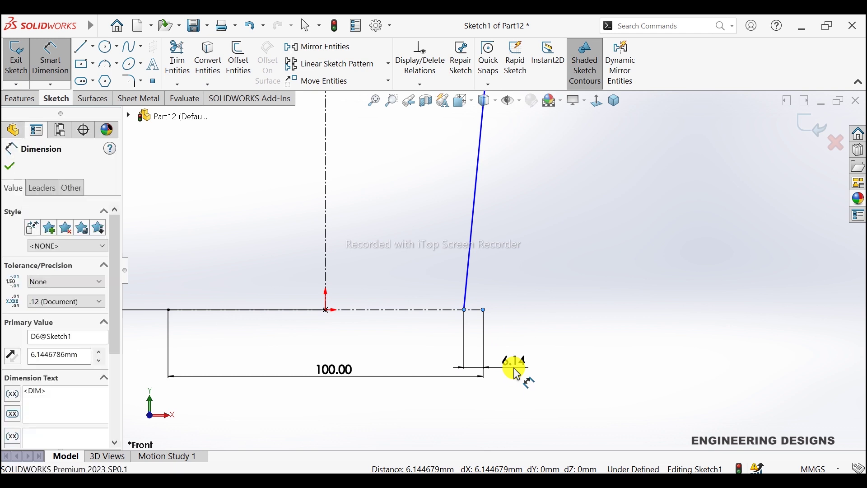
{"action": "type", "text": "2"}
{"action": "key", "text": "Return"}
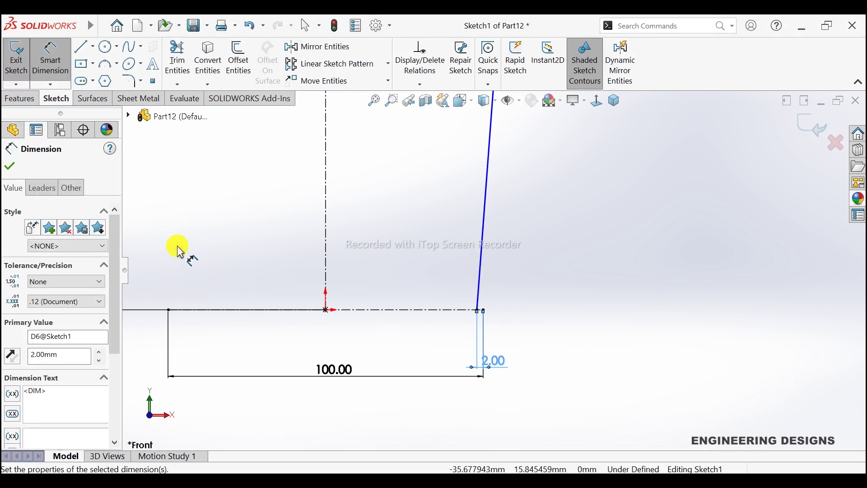
{"action": "left_click", "coordinate": [14, 166]}
{"action": "scroll", "coordinate": [501, 211], "scroll_direction": "up", "scroll_amount": 2}
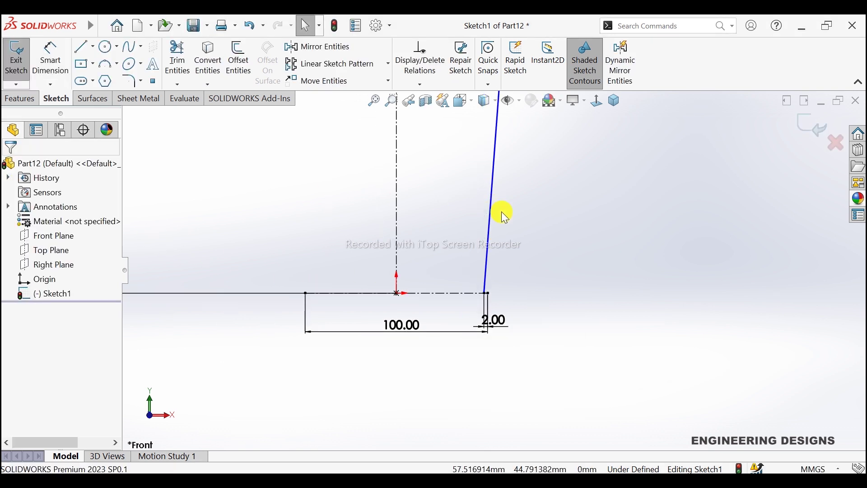
{"action": "scroll", "coordinate": [494, 195], "scroll_direction": "up", "scroll_amount": 1}
{"action": "scroll", "coordinate": [523, 191], "scroll_direction": "up", "scroll_amount": 2}
{"action": "scroll", "coordinate": [535, 175], "scroll_direction": "down", "scroll_amount": 2}
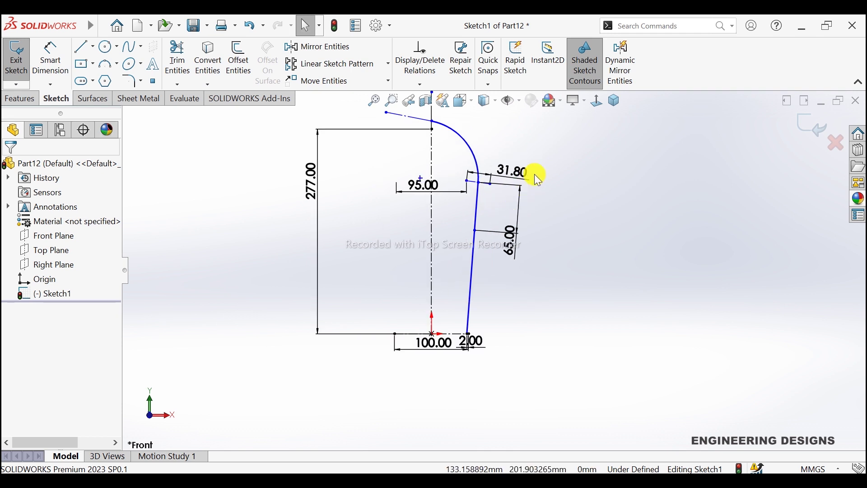
{"action": "scroll", "coordinate": [535, 174], "scroll_direction": "up", "scroll_amount": 1}
{"action": "scroll", "coordinate": [535, 174], "scroll_direction": "down", "scroll_amount": 1}
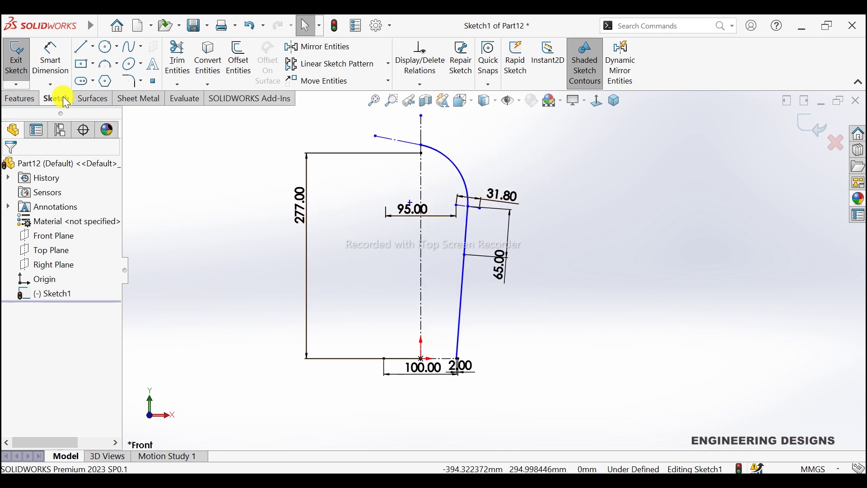
{"action": "left_click", "coordinate": [51, 59]}
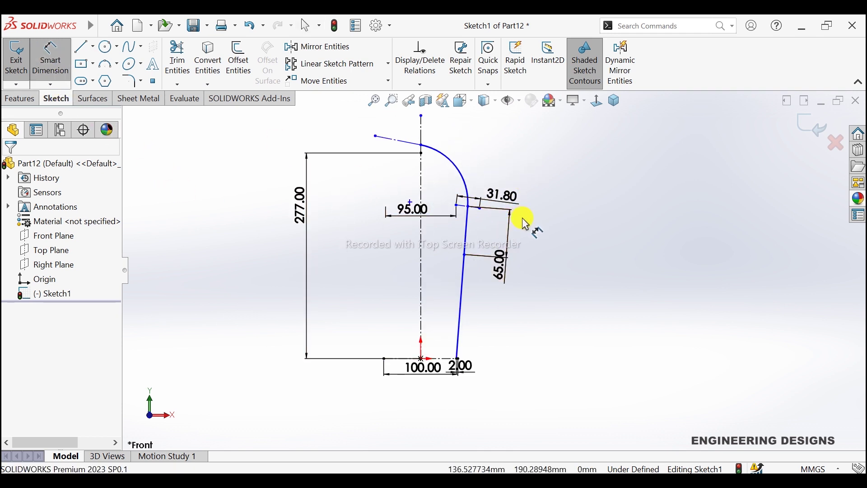
{"action": "scroll", "coordinate": [497, 203], "scroll_direction": "down", "scroll_amount": 1}
{"action": "left_click", "coordinate": [397, 159]}
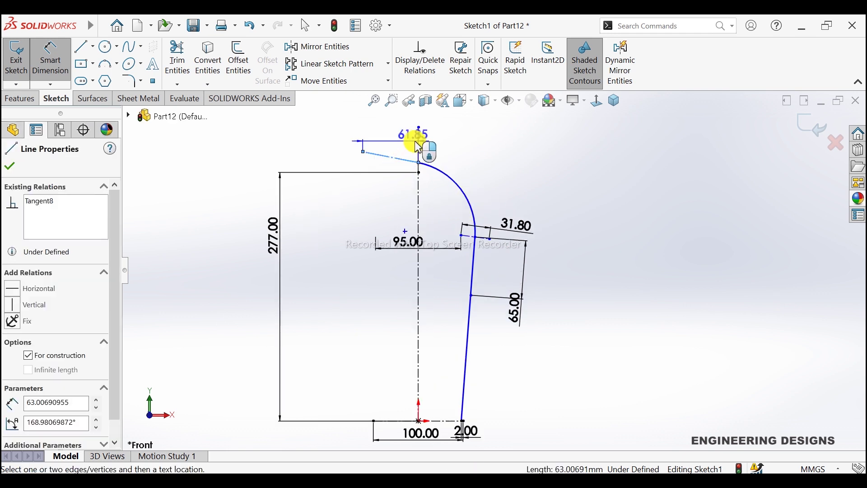
{"action": "left_click", "coordinate": [419, 140]}
{"action": "left_click", "coordinate": [397, 136]}
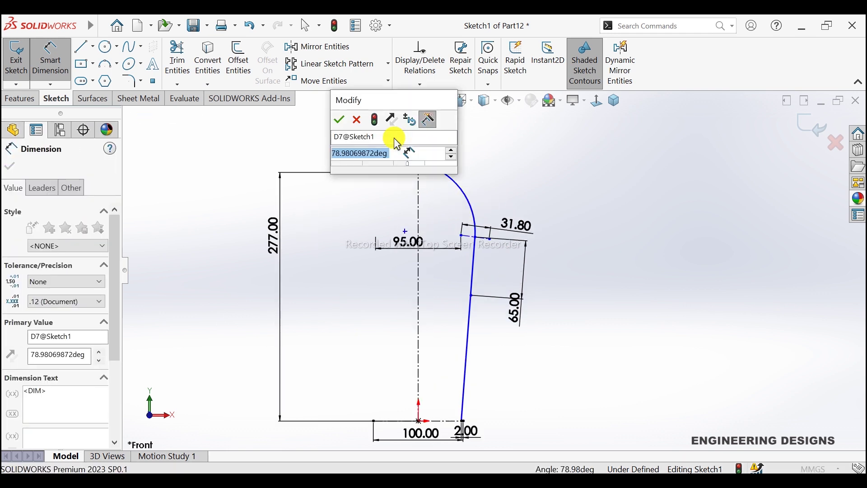
{"action": "type", "text": "80"}
{"action": "key", "text": "Return"}
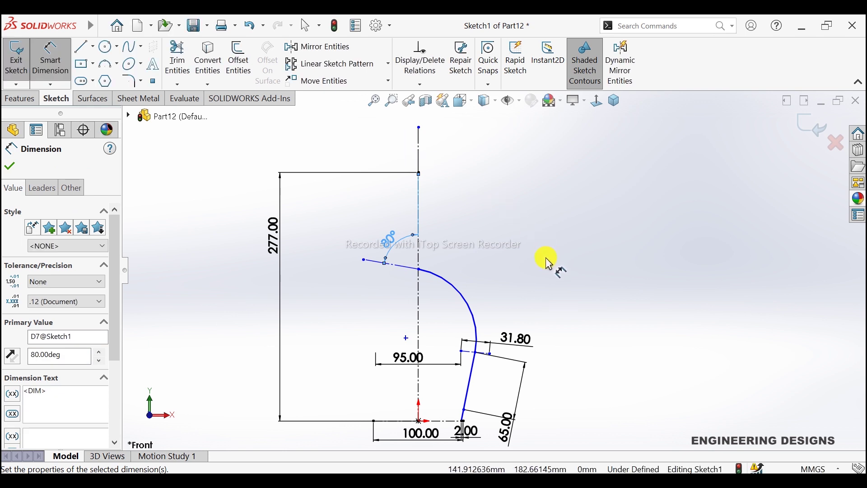
{"action": "key", "text": "ctrl+z"}
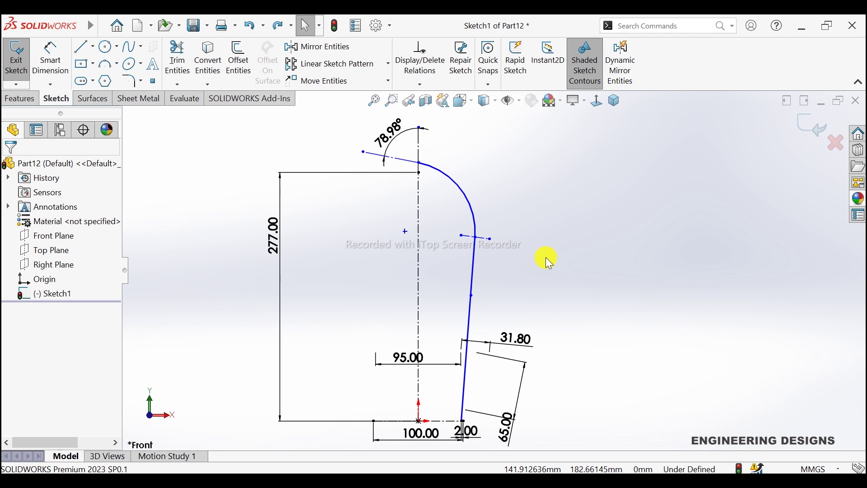
{"action": "scroll", "coordinate": [545, 257], "scroll_direction": "up", "scroll_amount": 1}
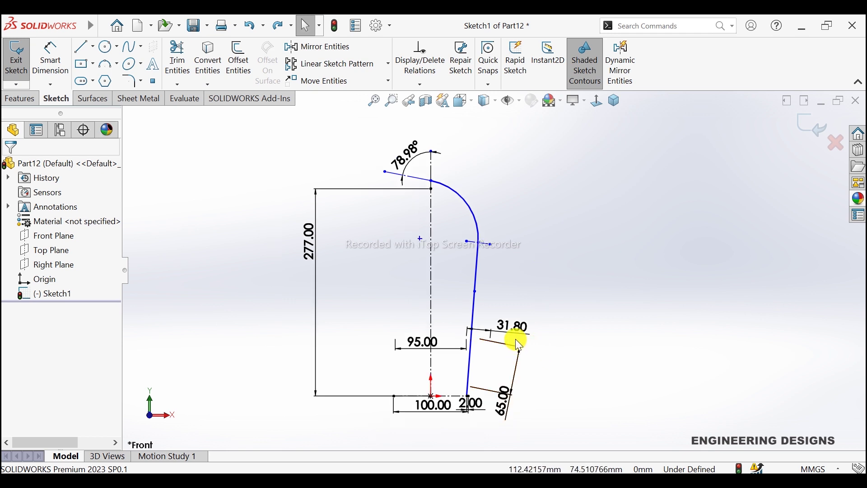
{"action": "left_click", "coordinate": [518, 347]}
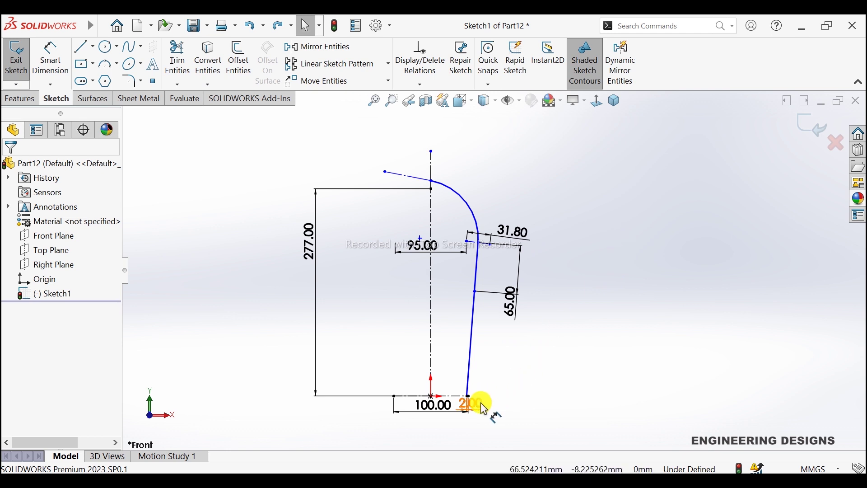
- Move the 100.00 dimension above the baseline and fit the profile in view
{"action": "scroll", "coordinate": [477, 398], "scroll_direction": "down", "scroll_amount": 2}
{"action": "scroll", "coordinate": [477, 398], "scroll_direction": "down", "scroll_amount": 1}
{"action": "scroll", "coordinate": [470, 389], "scroll_direction": "down", "scroll_amount": 1}
{"action": "scroll", "coordinate": [468, 381], "scroll_direction": "down", "scroll_amount": 1}
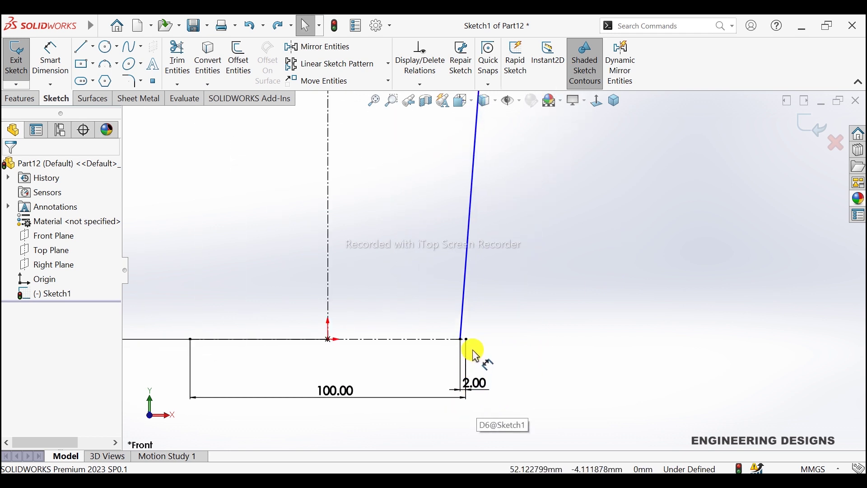
{"action": "scroll", "coordinate": [451, 397], "scroll_direction": "down", "scroll_amount": 1}
{"action": "mouse_move", "coordinate": [277, 406]}
{"action": "left_mouse_down"}
{"action": "mouse_move", "coordinate": [261, 185]}
{"action": "mouse_move", "coordinate": [277, 186]}
{"action": "mouse_move", "coordinate": [281, 232]}
{"action": "mouse_move", "coordinate": [283, 165]}
{"action": "left_mouse_up"}
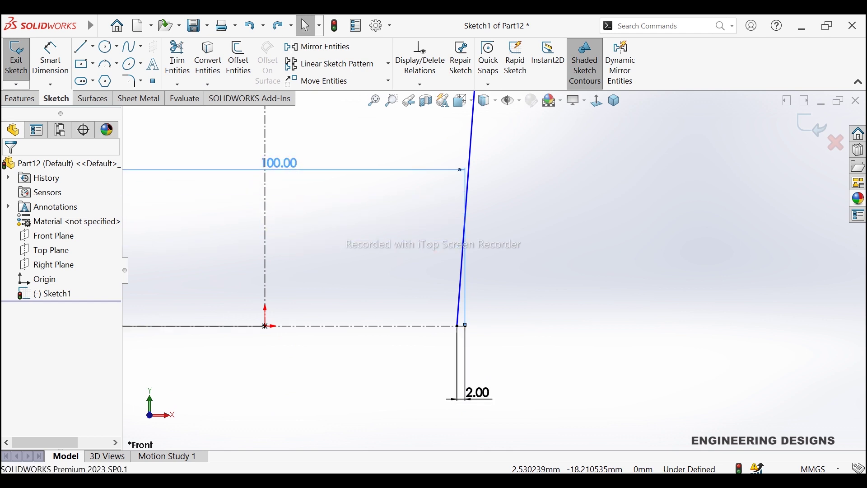
{"action": "left_click", "coordinate": [566, 188]}
{"action": "key", "text": "f"}
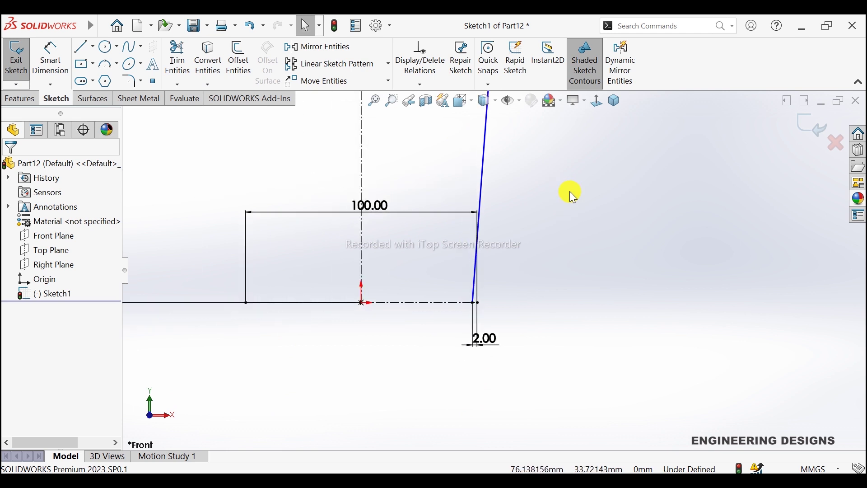
- Nudge the arc's top endpoint along the centerline
{"action": "scroll", "coordinate": [555, 184], "scroll_direction": "down", "scroll_amount": 3}
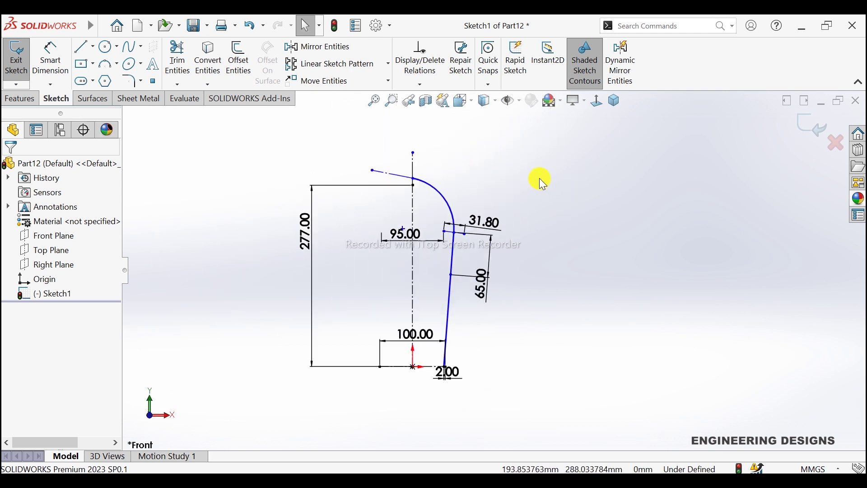
{"action": "scroll", "coordinate": [426, 203], "scroll_direction": "down", "scroll_amount": 3}
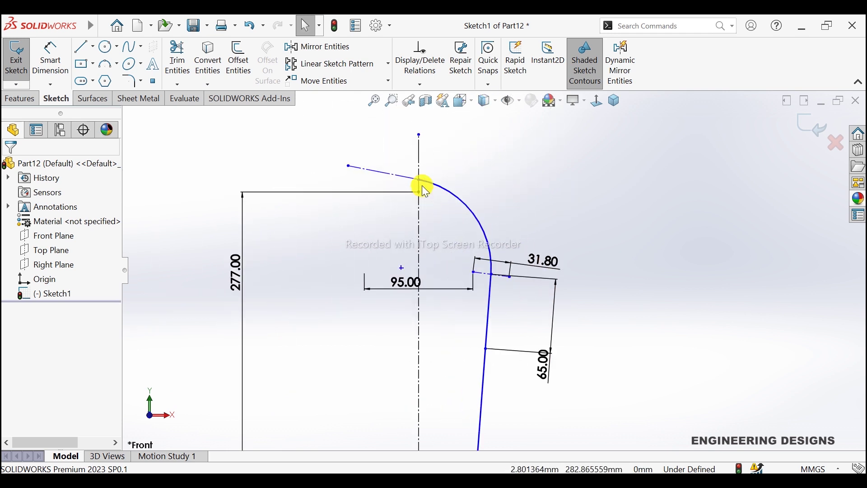
{"action": "scroll", "coordinate": [422, 185], "scroll_direction": "down", "scroll_amount": 3}
{"action": "left_click_drag", "start_coordinate": [436, 197], "coordinate": [435, 208]}
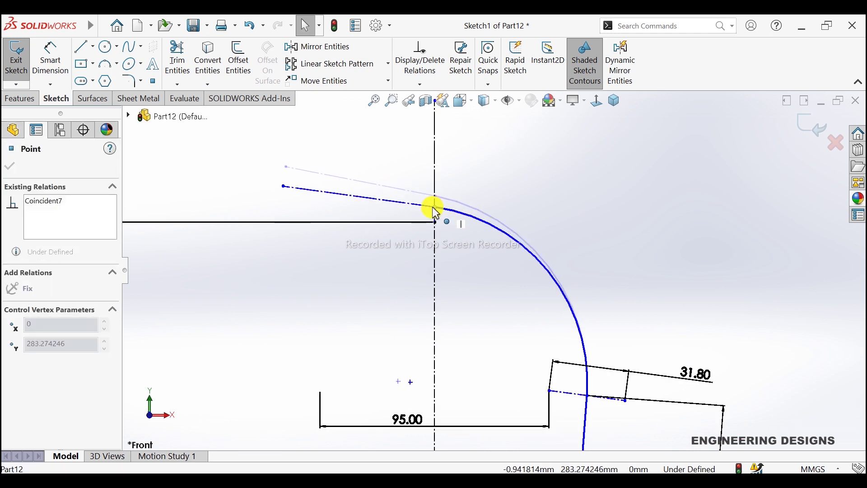
{"action": "left_click_drag", "start_coordinate": [433, 208], "coordinate": [433, 206]}
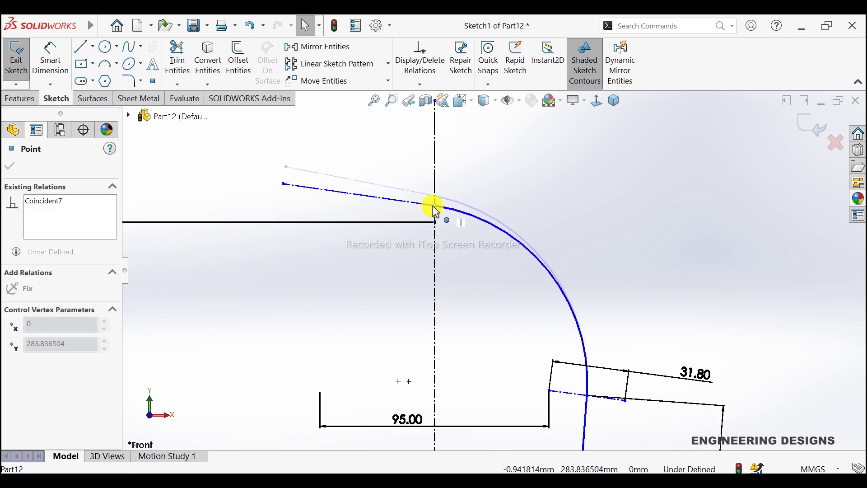
{"action": "left_click", "coordinate": [559, 216]}
- Move the 2.00 dimension clear to the right of the profile
{"action": "scroll", "coordinate": [562, 216], "scroll_direction": "up", "scroll_amount": 3}
{"action": "scroll", "coordinate": [562, 216], "scroll_direction": "up", "scroll_amount": 2}
{"action": "scroll", "coordinate": [562, 216], "scroll_direction": "down", "scroll_amount": 1}
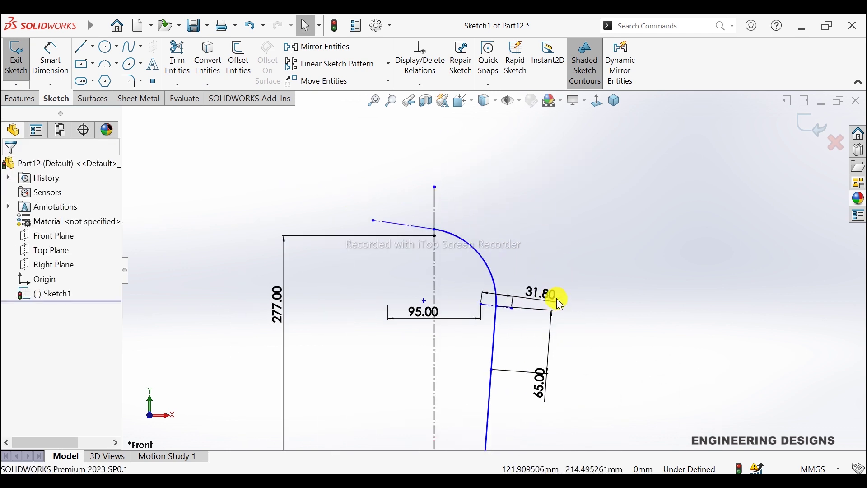
{"action": "scroll", "coordinate": [519, 341], "scroll_direction": "down", "scroll_amount": 2}
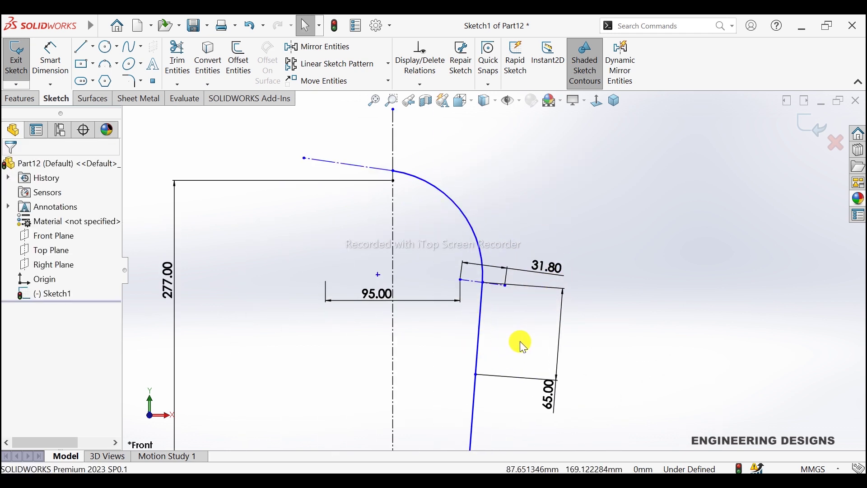
{"action": "scroll", "coordinate": [519, 342], "scroll_direction": "up", "scroll_amount": 2}
{"action": "scroll", "coordinate": [521, 340], "scroll_direction": "up", "scroll_amount": 1}
{"action": "scroll", "coordinate": [504, 406], "scroll_direction": "up", "scroll_amount": 1}
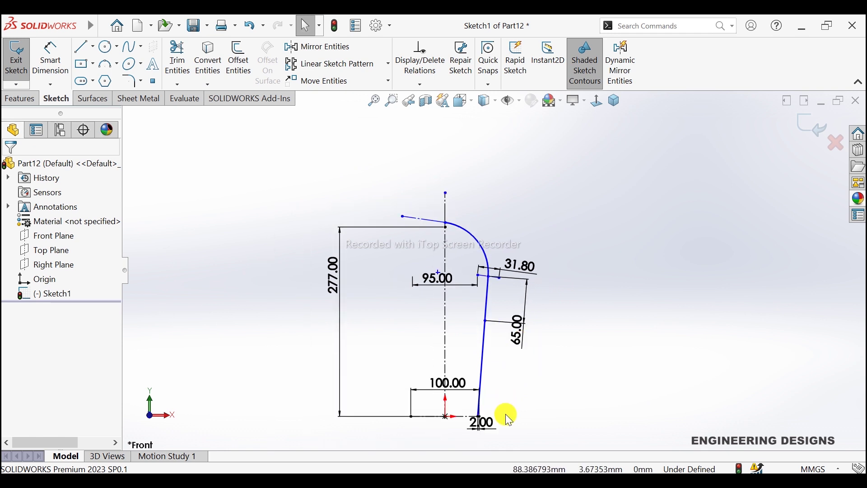
{"action": "scroll", "coordinate": [499, 379], "scroll_direction": "down", "scroll_amount": 1}
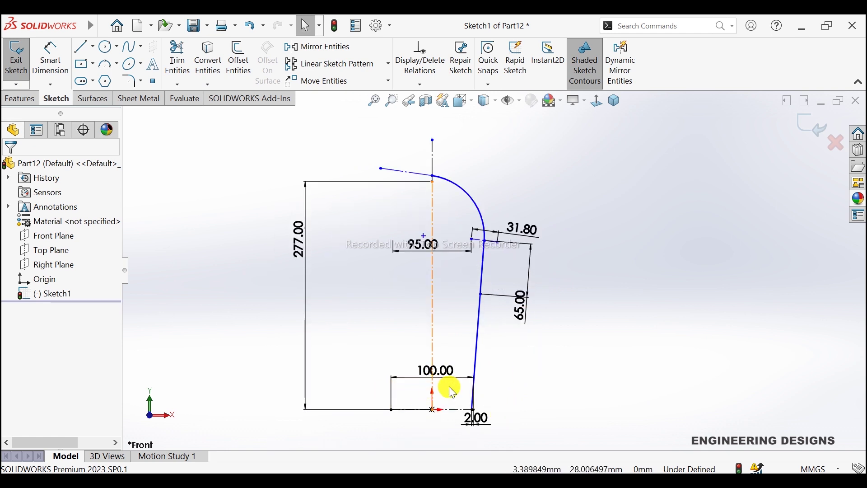
{"action": "scroll", "coordinate": [489, 392], "scroll_direction": "down", "scroll_amount": 3}
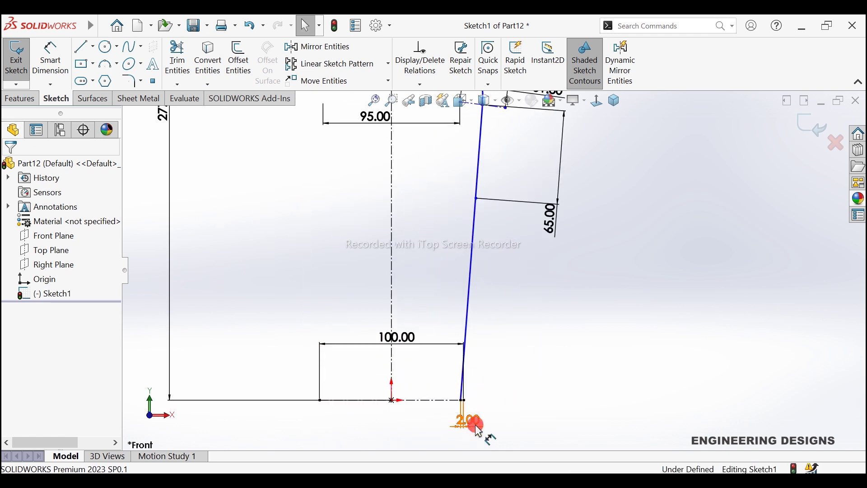
{"action": "left_click_drag", "start_coordinate": [467, 419], "coordinate": [517, 418]}
{"action": "left_click", "coordinate": [539, 348]}
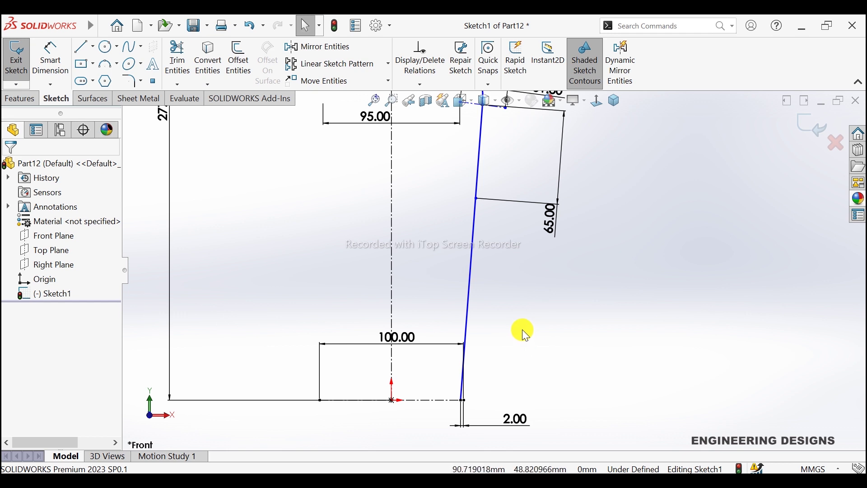
{"action": "scroll", "coordinate": [522, 329], "scroll_direction": "up", "scroll_amount": 3}
{"action": "scroll", "coordinate": [542, 202], "scroll_direction": "down", "scroll_amount": 1}
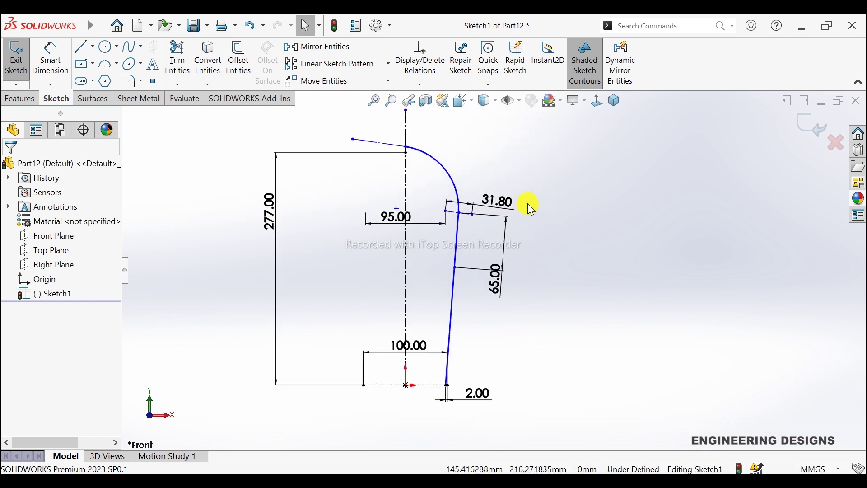
{"action": "scroll", "coordinate": [509, 285], "scroll_direction": "down", "scroll_amount": 1}
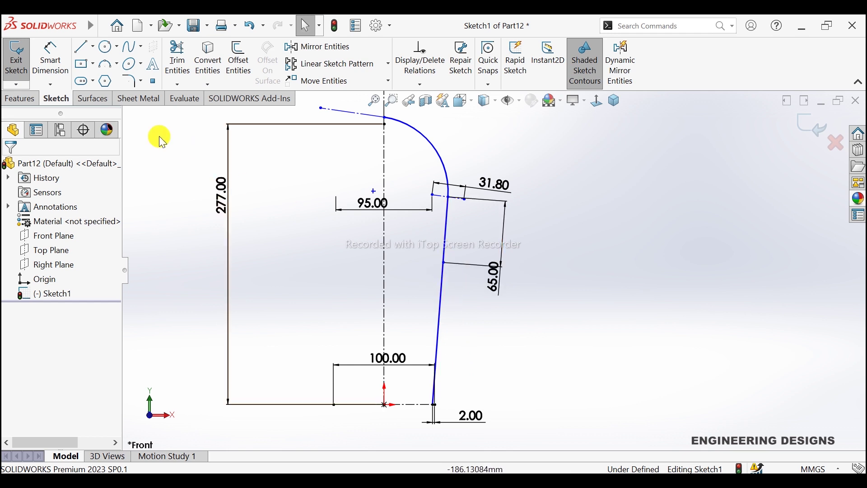
- Add an 80° angle dimension between the sloped top line and the vertical centerline
{"action": "left_click", "coordinate": [50, 58]}
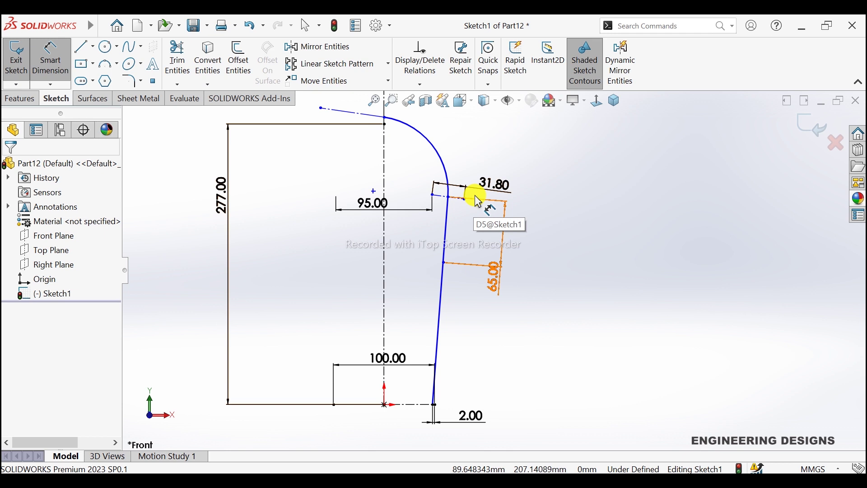
{"action": "scroll", "coordinate": [472, 158], "scroll_direction": "up", "scroll_amount": 2}
{"action": "scroll", "coordinate": [471, 158], "scroll_direction": "down", "scroll_amount": 4}
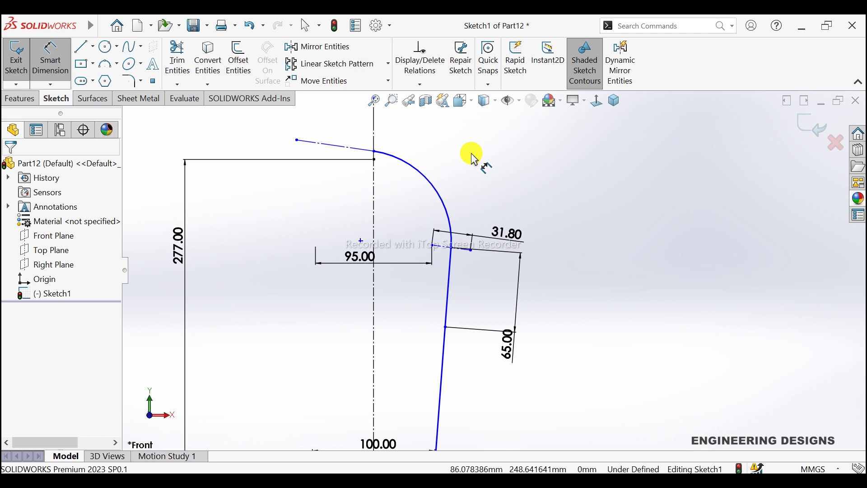
{"action": "scroll", "coordinate": [451, 155], "scroll_direction": "up", "scroll_amount": 2}
{"action": "scroll", "coordinate": [429, 158], "scroll_direction": "down", "scroll_amount": 2}
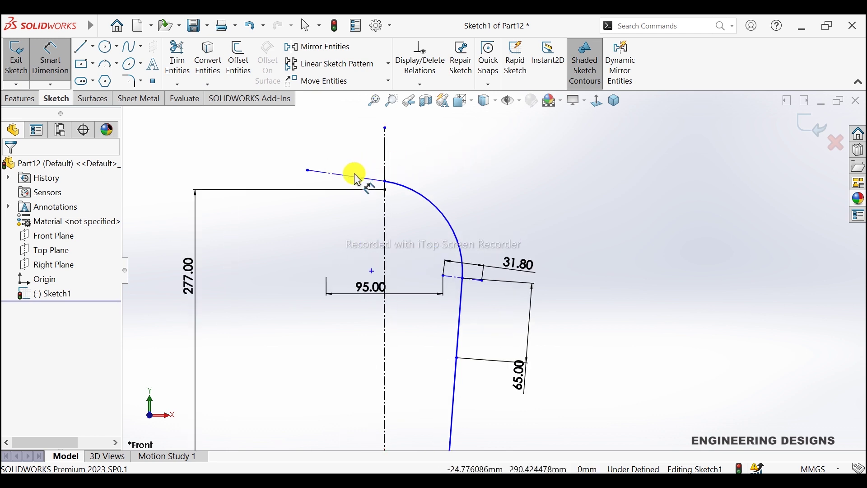
{"action": "left_click", "coordinate": [356, 177]}
{"action": "left_click", "coordinate": [384, 170]}
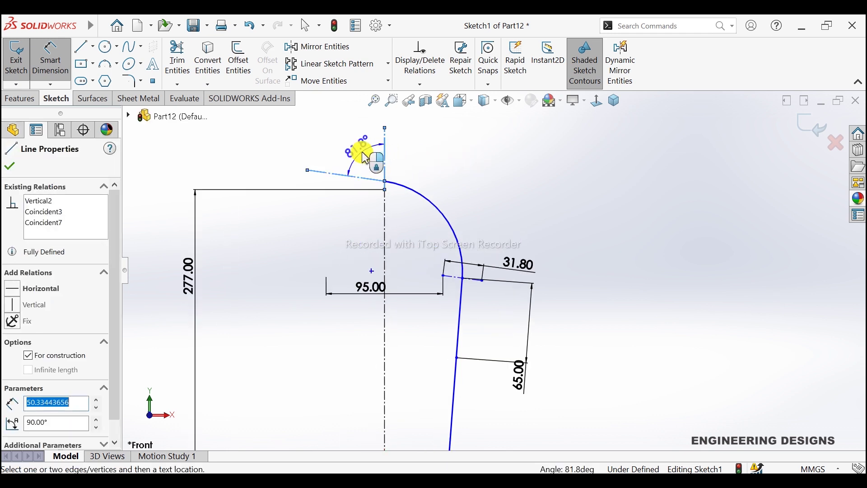
{"action": "left_click", "coordinate": [365, 158]}
{"action": "type", "text": "80"}
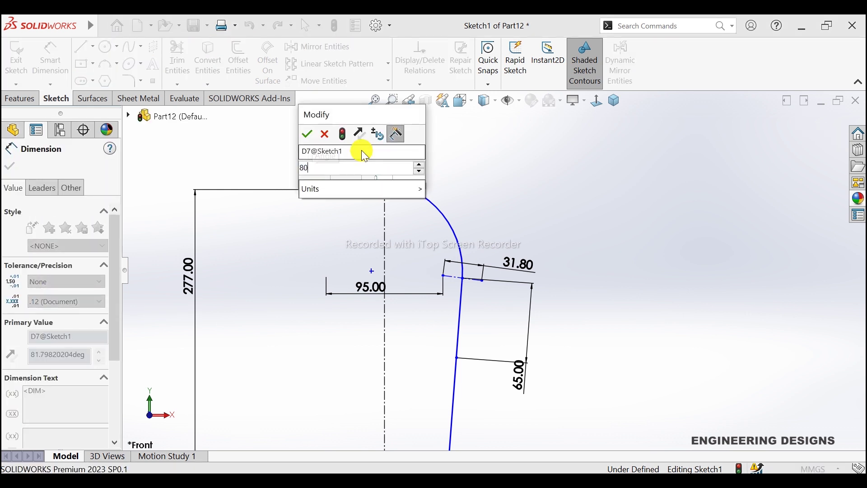
{"action": "key", "text": "Return"}
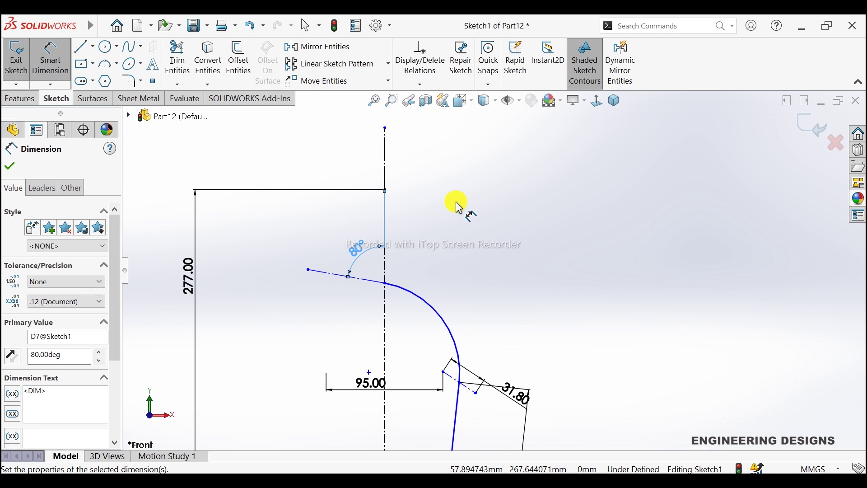
- Drag the sloped top line until its angle to the centerline reads 81.8°
{"action": "scroll", "coordinate": [457, 203], "scroll_direction": "up", "scroll_amount": 2}
{"action": "scroll", "coordinate": [457, 203], "scroll_direction": "up", "scroll_amount": 2}
{"action": "scroll", "coordinate": [480, 313], "scroll_direction": "down", "scroll_amount": 2}
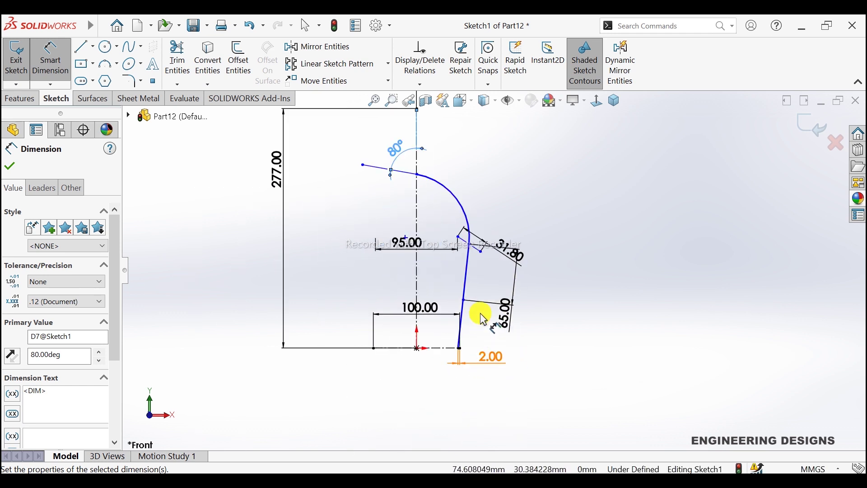
{"action": "key", "text": "Escape"}
{"action": "left_click_drag", "start_coordinate": [499, 207], "coordinate": [507, 194]}
{"action": "scroll", "coordinate": [464, 138], "scroll_direction": "up", "scroll_amount": 2}
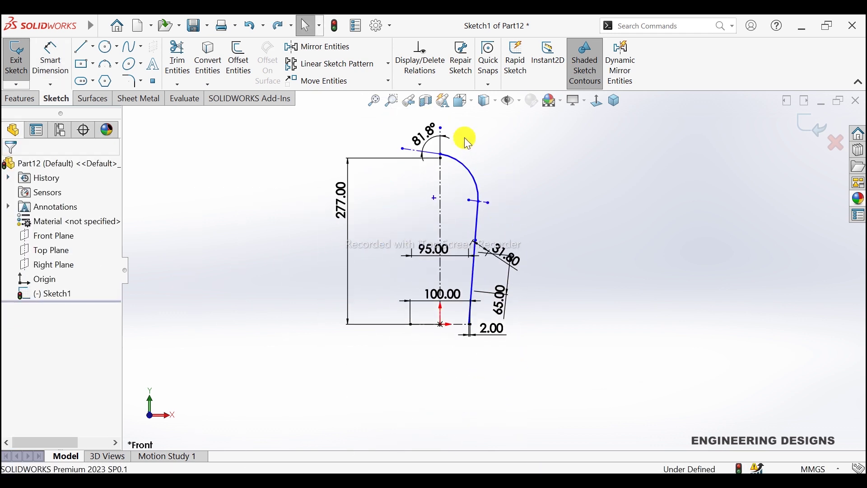
{"action": "scroll", "coordinate": [466, 141], "scroll_direction": "down", "scroll_amount": 2}
{"action": "scroll", "coordinate": [455, 168], "scroll_direction": "down", "scroll_amount": 2}
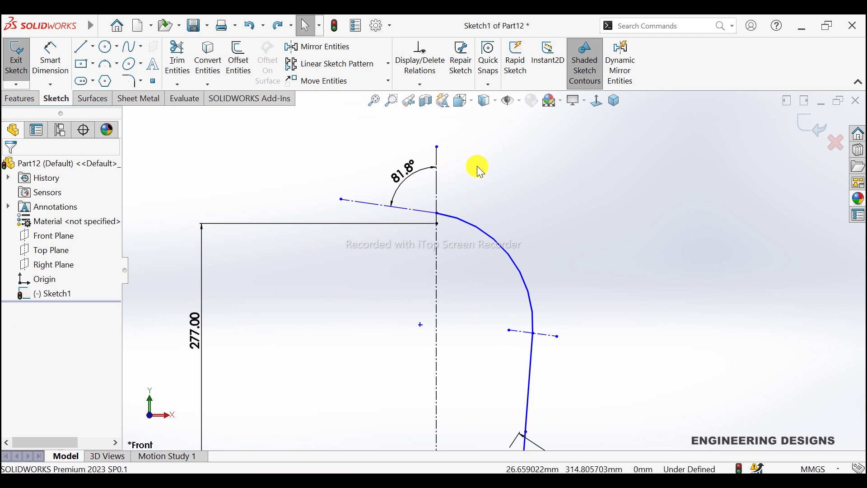
- Delete the old sloped line and its angle, and move the arc's upper endpoint to the centerline
{"action": "left_click", "coordinate": [412, 211]}
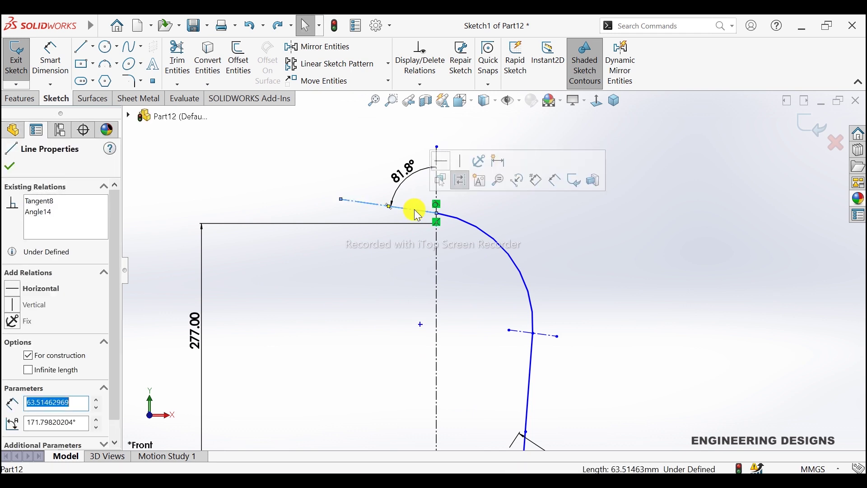
{"action": "key", "text": "Delete"}
{"action": "left_click", "coordinate": [358, 254]}
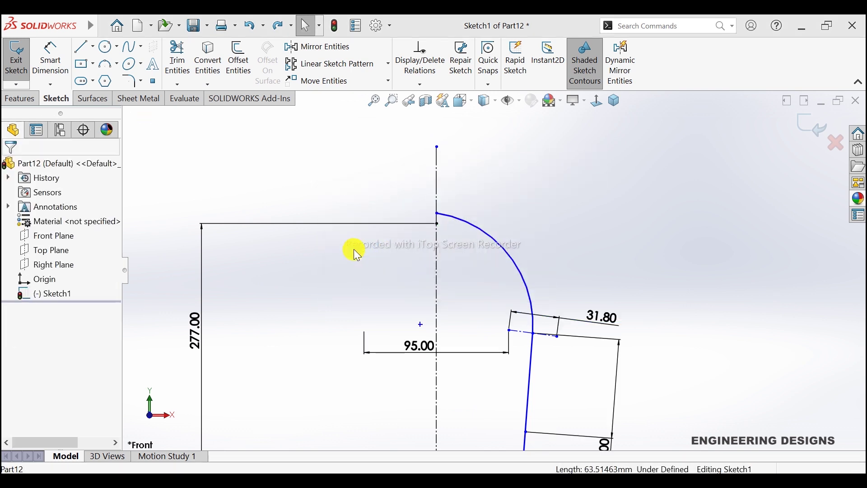
{"action": "left_click", "coordinate": [448, 225]}
{"action": "right_click", "coordinate": [445, 214]}
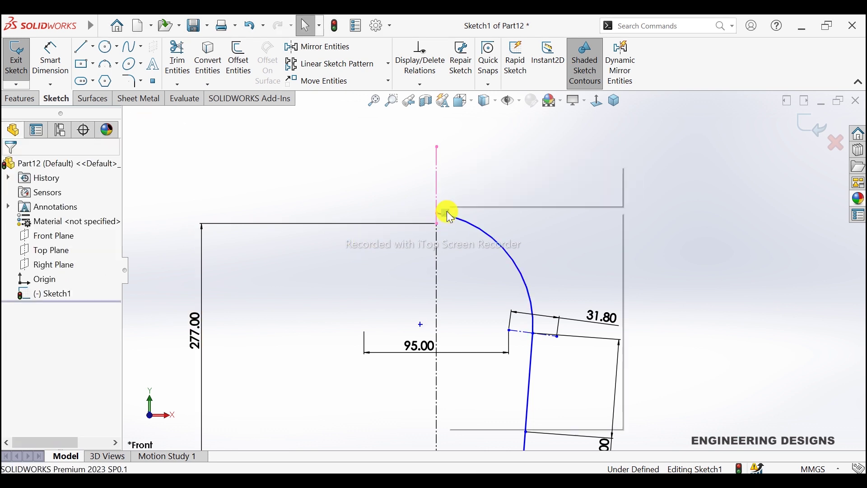
{"action": "left_click", "coordinate": [479, 384]}
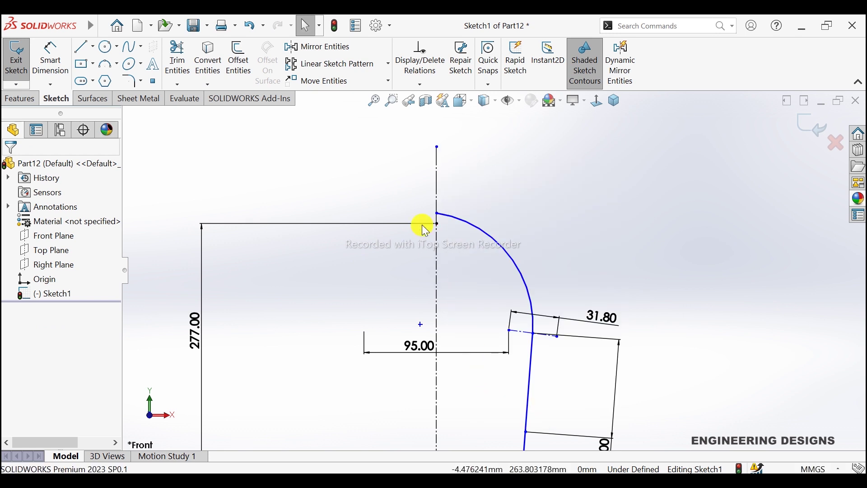
{"action": "mouse_move", "coordinate": [439, 214]}
{"action": "left_mouse_down"}
{"action": "mouse_move", "coordinate": [452, 217]}
{"action": "mouse_move", "coordinate": [441, 217]}
{"action": "left_mouse_up"}
{"action": "left_click", "coordinate": [470, 220]}
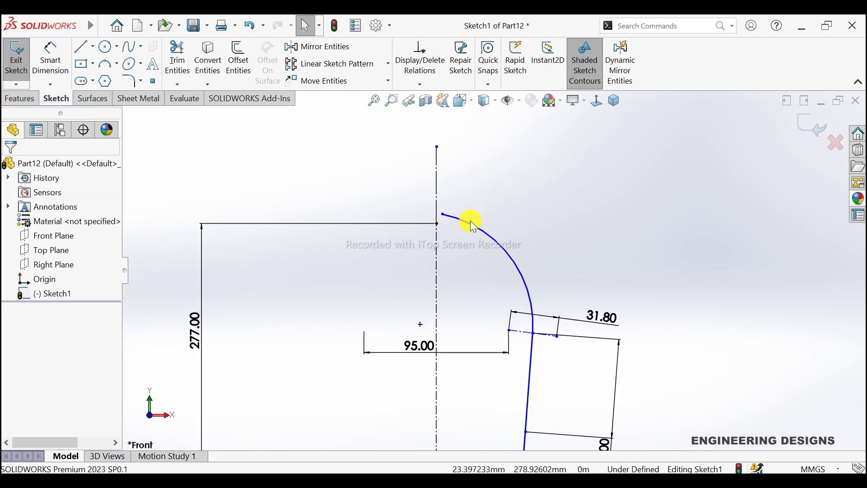
- Sketch a new straight line running up-left from the arc's upper end
{"action": "scroll", "coordinate": [470, 220], "scroll_direction": "down", "scroll_amount": 3}
{"action": "left_click", "coordinate": [81, 46]}
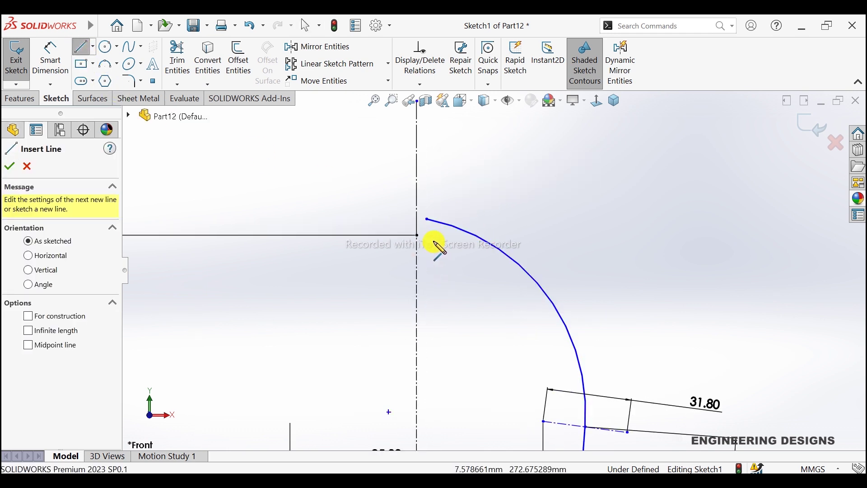
{"action": "left_click", "coordinate": [427, 219]}
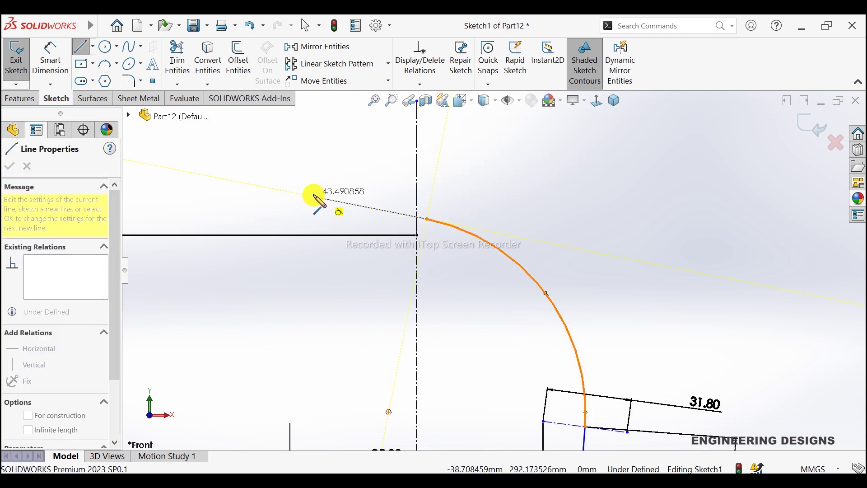
{"action": "left_click", "coordinate": [314, 197]}
{"action": "right_click", "coordinate": [321, 168]}
{"action": "left_click", "coordinate": [337, 171]}
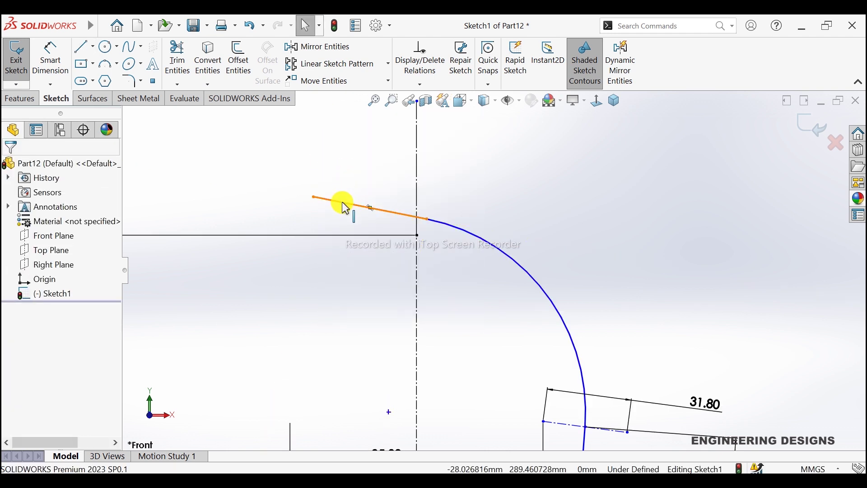
{"action": "scroll", "coordinate": [470, 199], "scroll_direction": "up", "scroll_amount": 2}
{"action": "scroll", "coordinate": [478, 204], "scroll_direction": "down", "scroll_amount": 2}
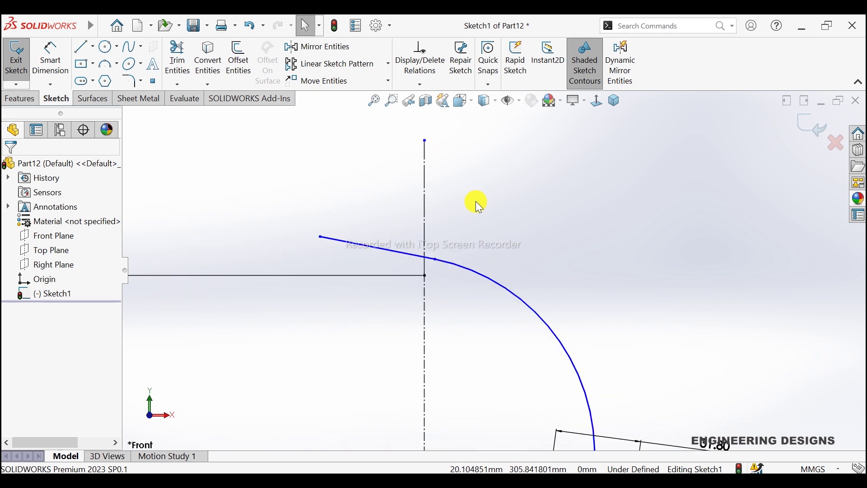
- Try a 42.67 length dimension on the new top line, then undo it
{"action": "left_click", "coordinate": [51, 58]}
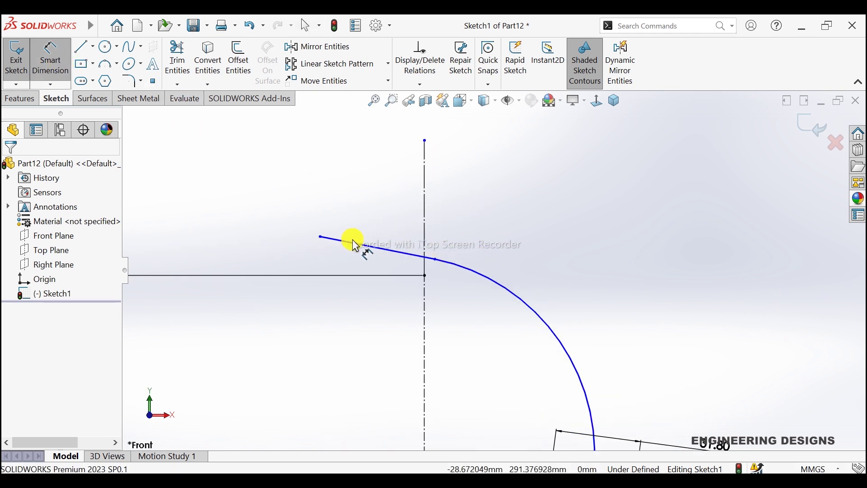
{"action": "right_click", "coordinate": [483, 194]}
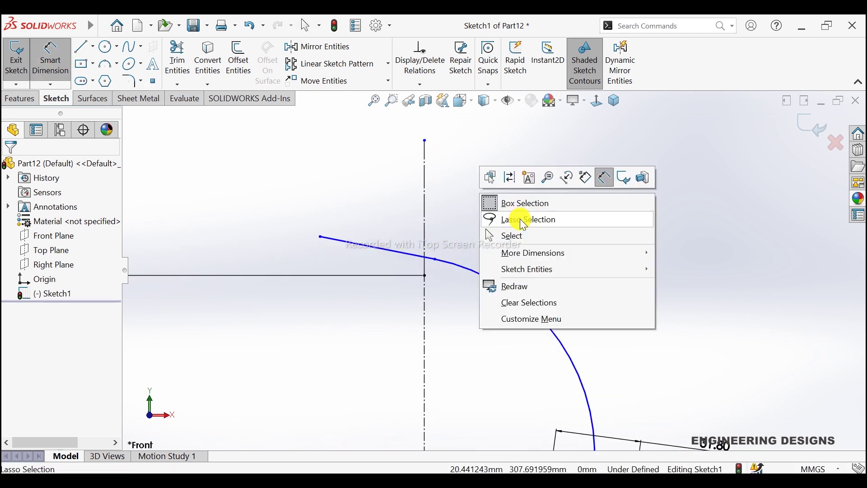
{"action": "left_click", "coordinate": [519, 234]}
{"action": "left_click", "coordinate": [436, 259]}
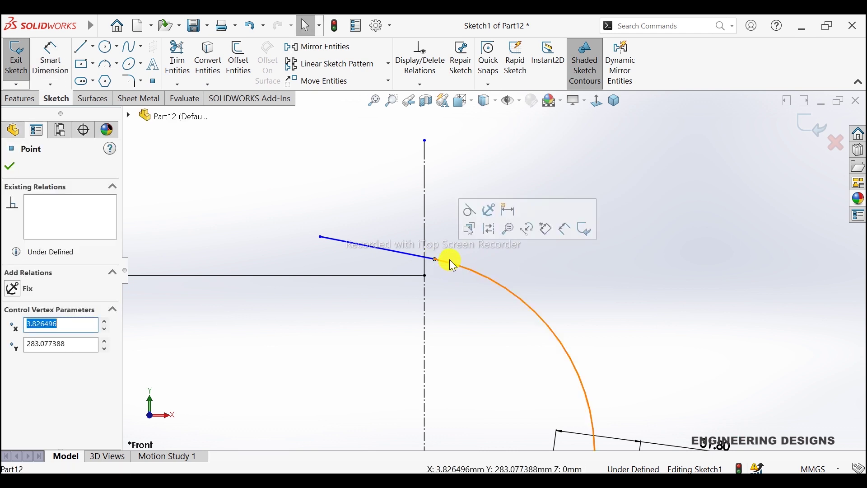
{"action": "left_click", "coordinate": [484, 258]}
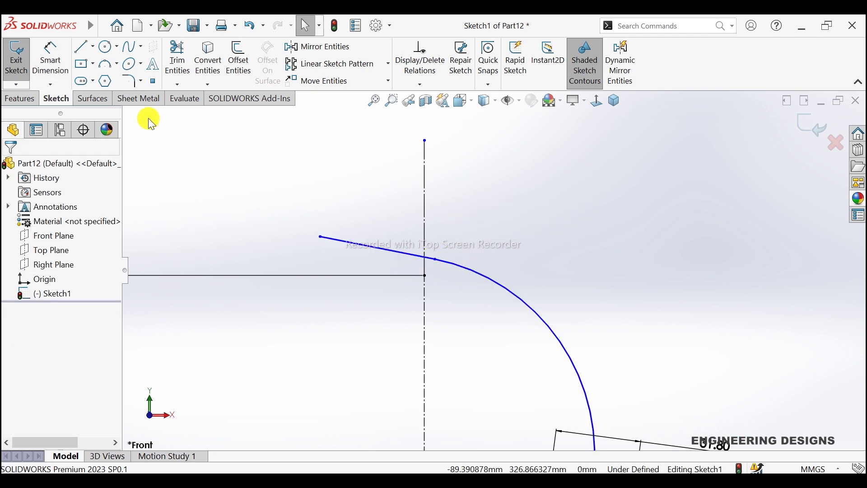
{"action": "left_click", "coordinate": [63, 59]}
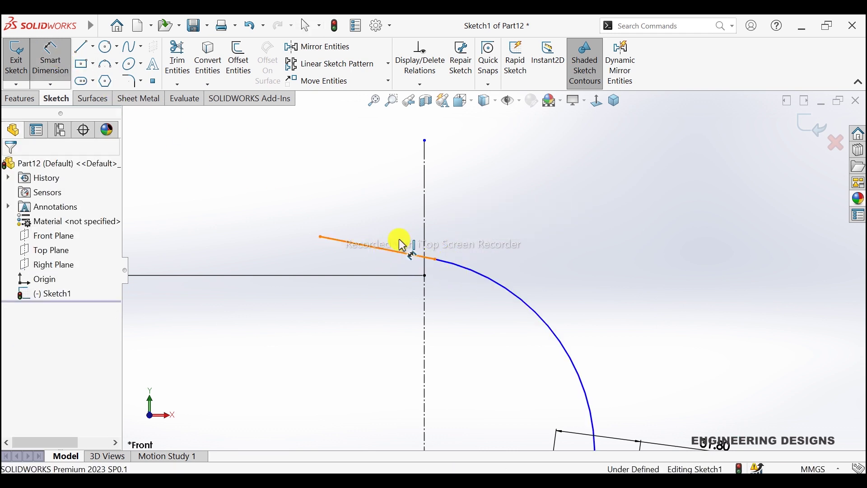
{"action": "left_click", "coordinate": [396, 251]}
{"action": "left_click", "coordinate": [417, 212]}
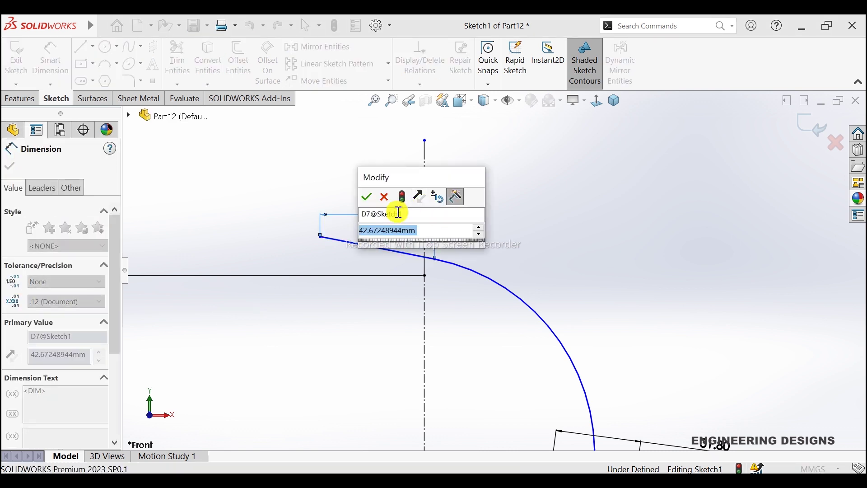
{"action": "left_click", "coordinate": [386, 201]}
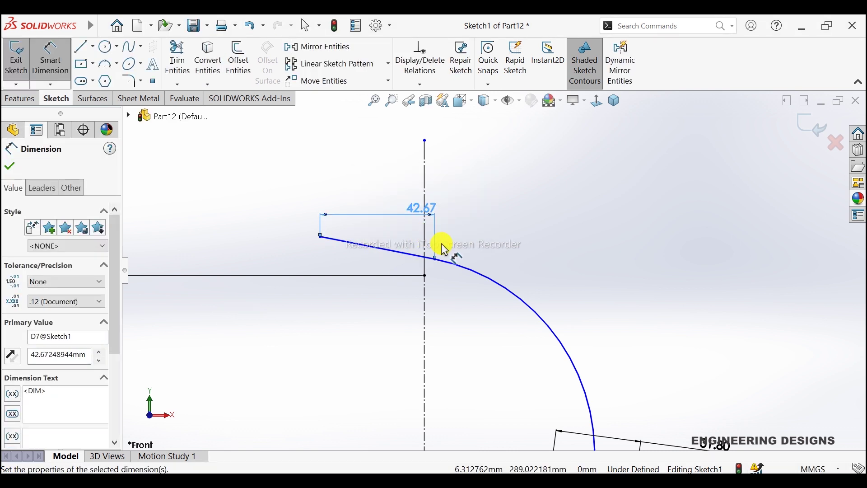
{"action": "key", "text": "Escape"}
{"action": "key", "text": "ctrl+z"}
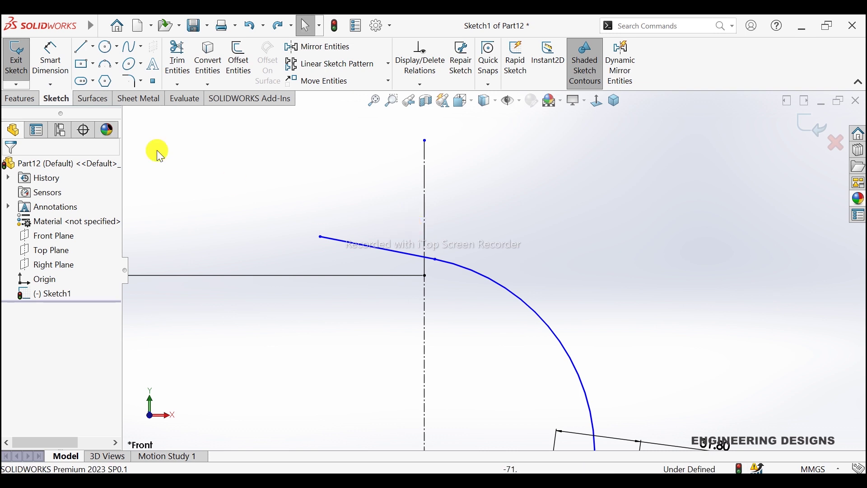
- Dimension the new top line at 80° to the vertical centerline
{"action": "left_click", "coordinate": [50, 56]}
{"action": "left_click", "coordinate": [374, 247]}
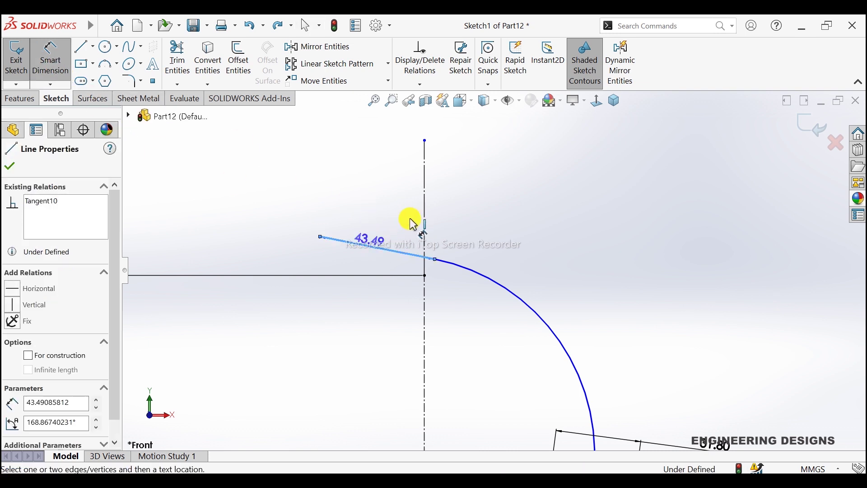
{"action": "left_click", "coordinate": [423, 199]}
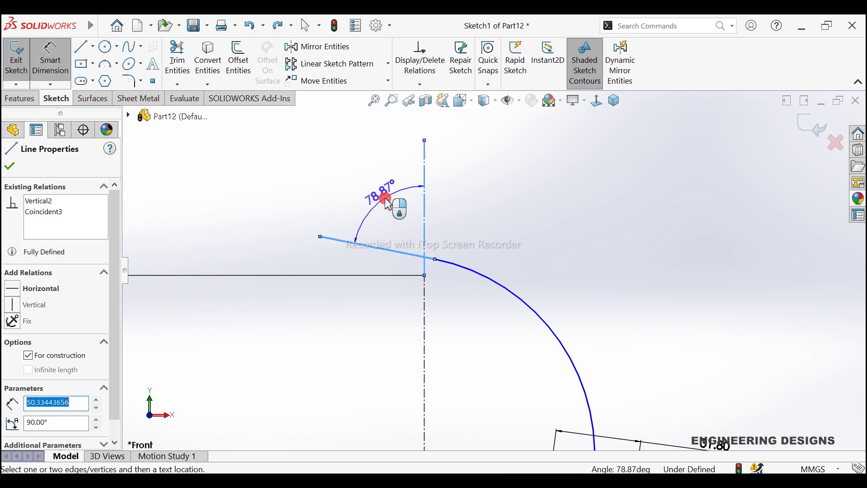
{"action": "left_click", "coordinate": [387, 202]}
{"action": "type", "text": "80"}
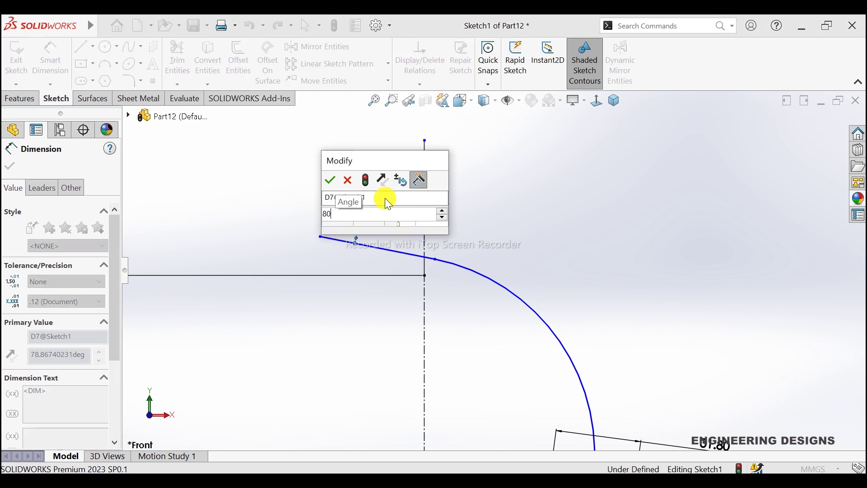
{"action": "key", "text": "Return"}
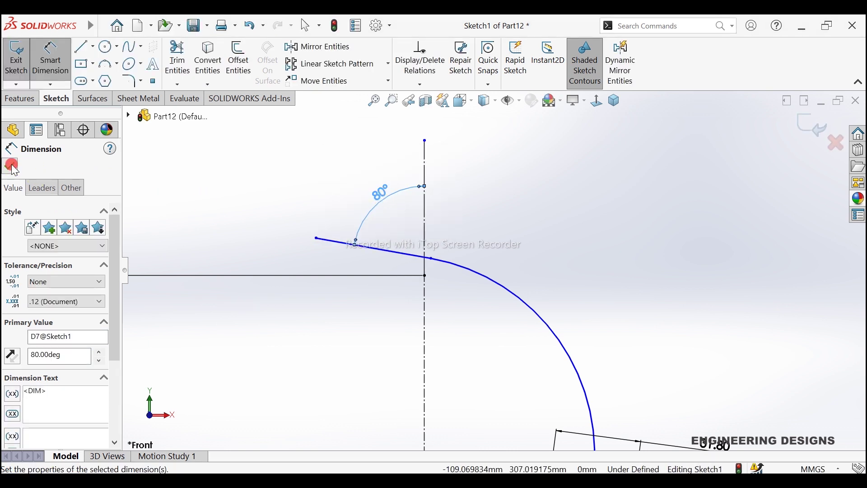
{"action": "left_click", "coordinate": [11, 167]}
{"action": "key", "text": "Escape"}
- Drag the line-arc junction point onto the vertical centerline
{"action": "scroll", "coordinate": [496, 270], "scroll_direction": "up", "scroll_amount": 3}
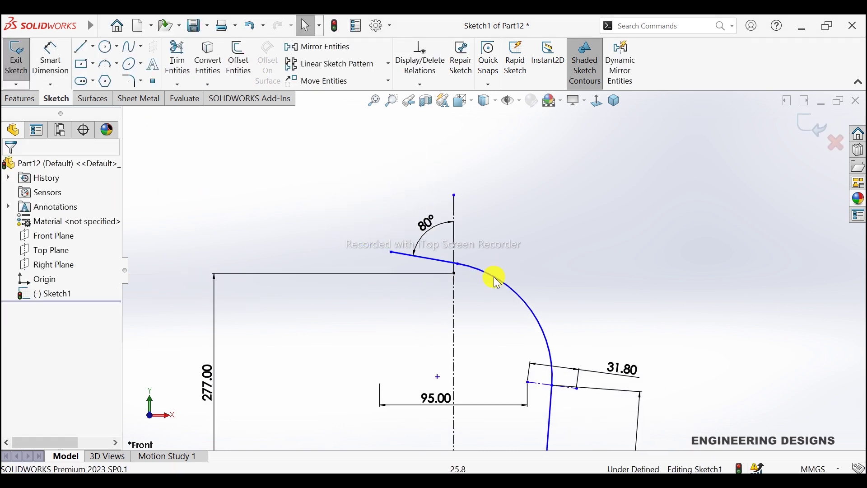
{"action": "scroll", "coordinate": [480, 283], "scroll_direction": "down", "scroll_amount": 1}
{"action": "scroll", "coordinate": [497, 278], "scroll_direction": "down", "scroll_amount": 1}
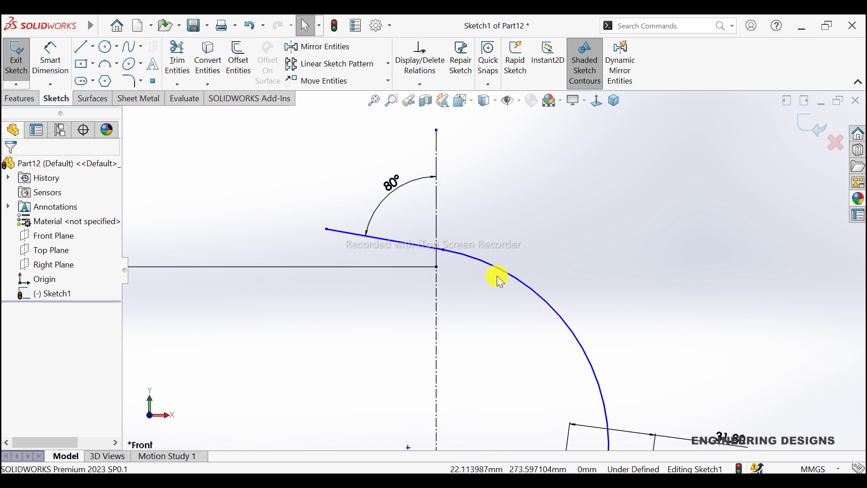
{"action": "scroll", "coordinate": [504, 276], "scroll_direction": "up", "scroll_amount": 2}
{"action": "scroll", "coordinate": [515, 334], "scroll_direction": "up", "scroll_amount": 1}
{"action": "scroll", "coordinate": [497, 307], "scroll_direction": "up", "scroll_amount": 2}
{"action": "scroll", "coordinate": [503, 253], "scroll_direction": "down", "scroll_amount": 3}
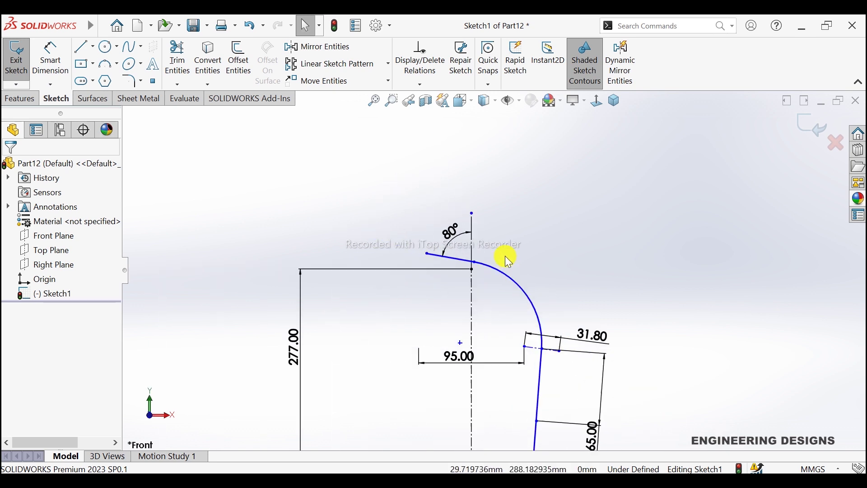
{"action": "scroll", "coordinate": [478, 267], "scroll_direction": "down", "scroll_amount": 2}
{"action": "scroll", "coordinate": [452, 274], "scroll_direction": "down", "scroll_amount": 1}
{"action": "left_click", "coordinate": [439, 266]}
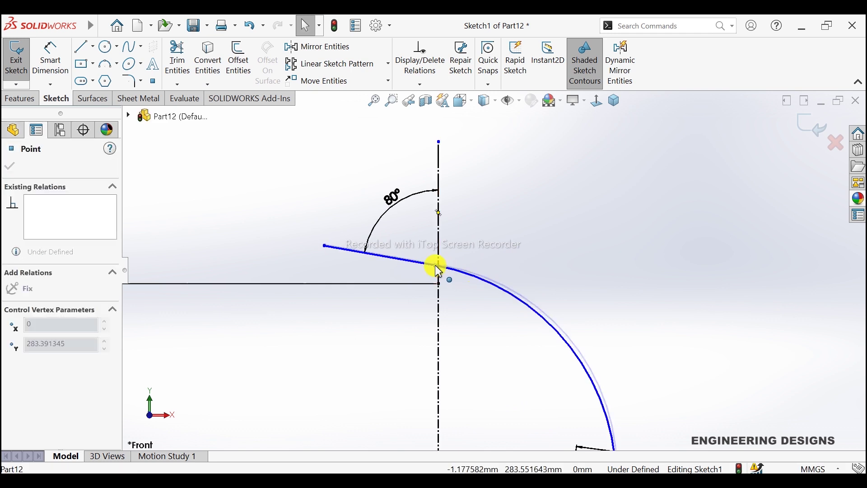
{"action": "left_click_drag", "start_coordinate": [439, 266], "coordinate": [439, 212]}
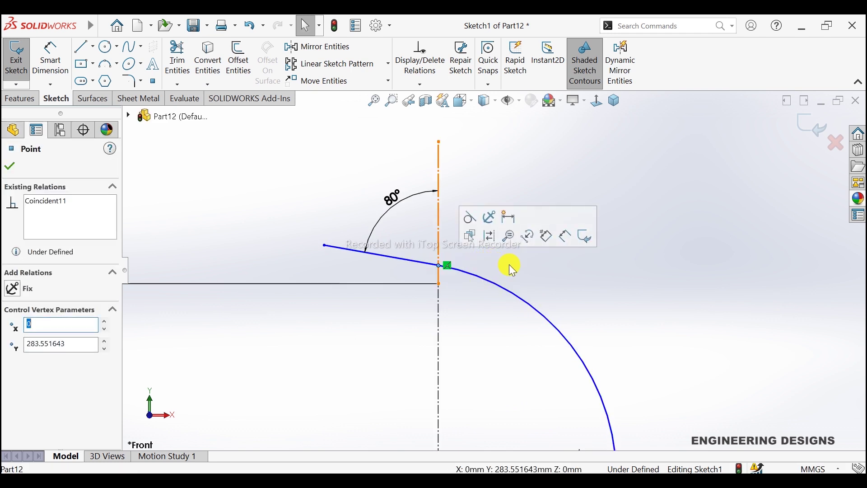
{"action": "left_click", "coordinate": [524, 269]}
{"action": "scroll", "coordinate": [541, 273], "scroll_direction": "up", "scroll_amount": 3}
{"action": "scroll", "coordinate": [542, 275], "scroll_direction": "up", "scroll_amount": 2}
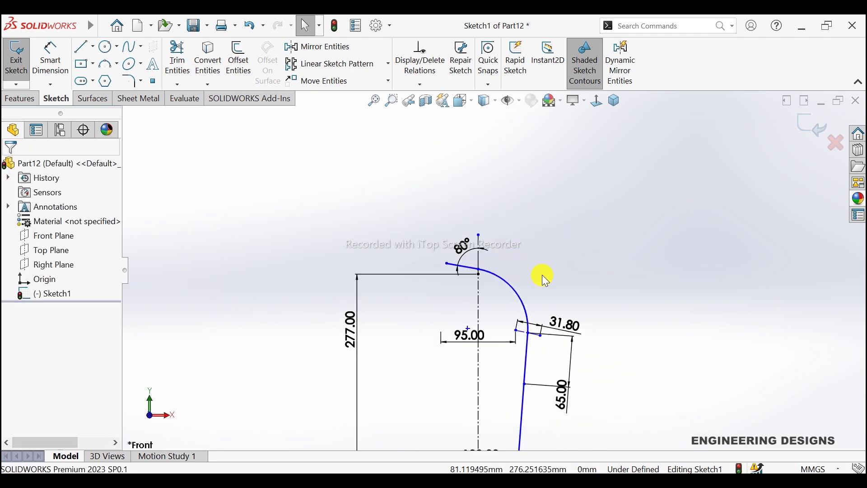
{"action": "left_click", "coordinate": [470, 266]}
- Give the bend arc an R76.76 radius dimension
{"action": "left_click", "coordinate": [520, 243]}
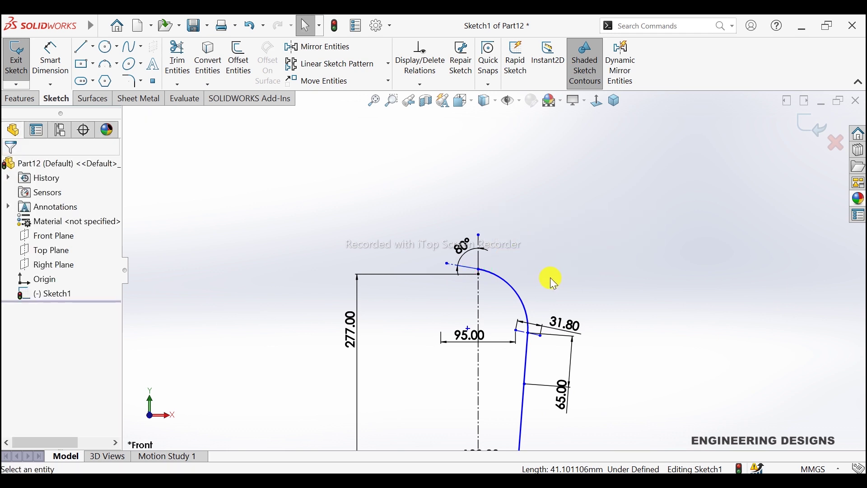
{"action": "scroll", "coordinate": [520, 363], "scroll_direction": "up", "scroll_amount": 2}
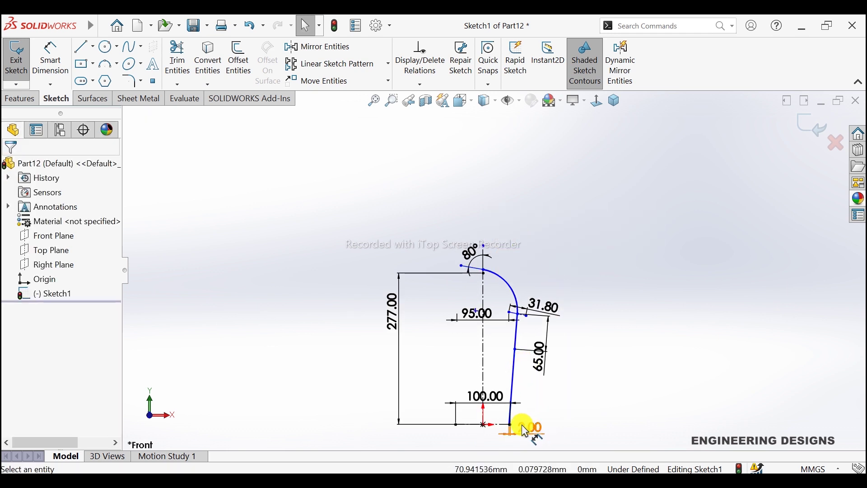
{"action": "scroll", "coordinate": [524, 413], "scroll_direction": "down", "scroll_amount": 2}
{"action": "scroll", "coordinate": [545, 233], "scroll_direction": "down", "scroll_amount": 2}
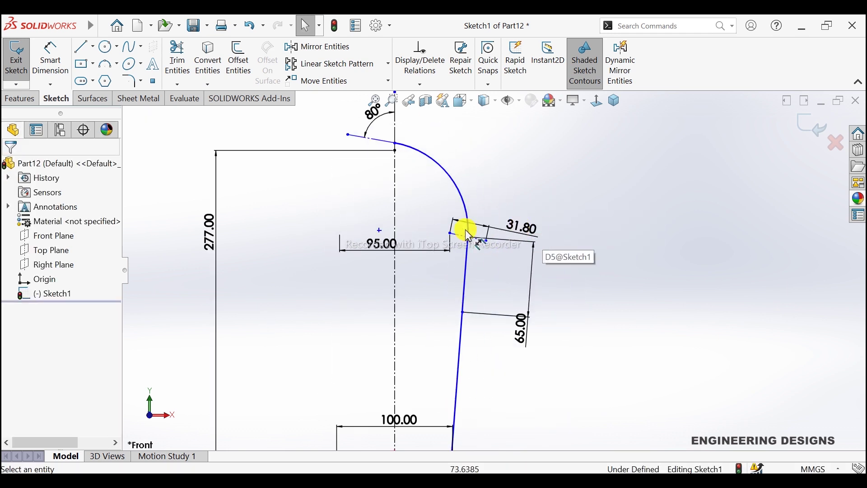
{"action": "left_click", "coordinate": [50, 58]}
{"action": "scroll", "coordinate": [496, 188], "scroll_direction": "down", "scroll_amount": 1}
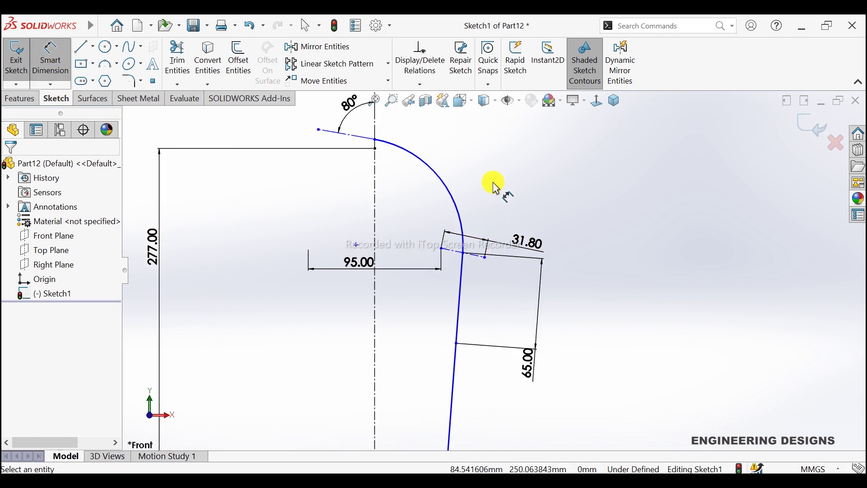
{"action": "left_click", "coordinate": [446, 199]}
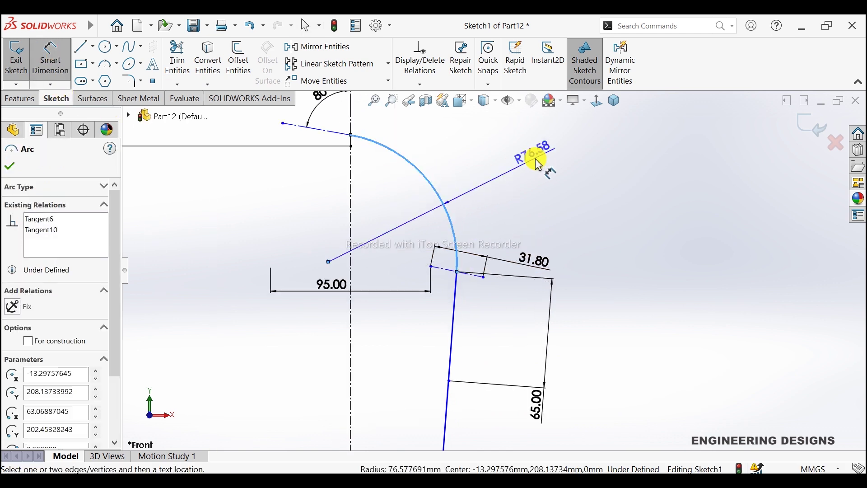
{"action": "left_click", "coordinate": [536, 160]}
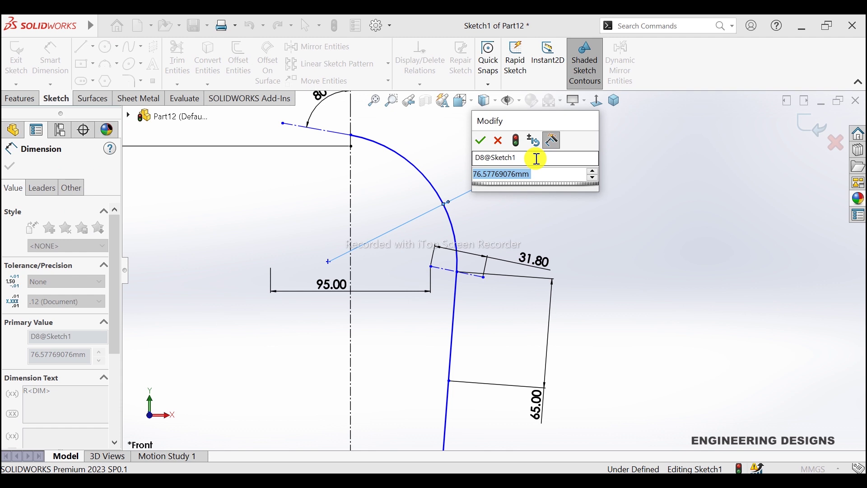
{"action": "type", "text": "7"}
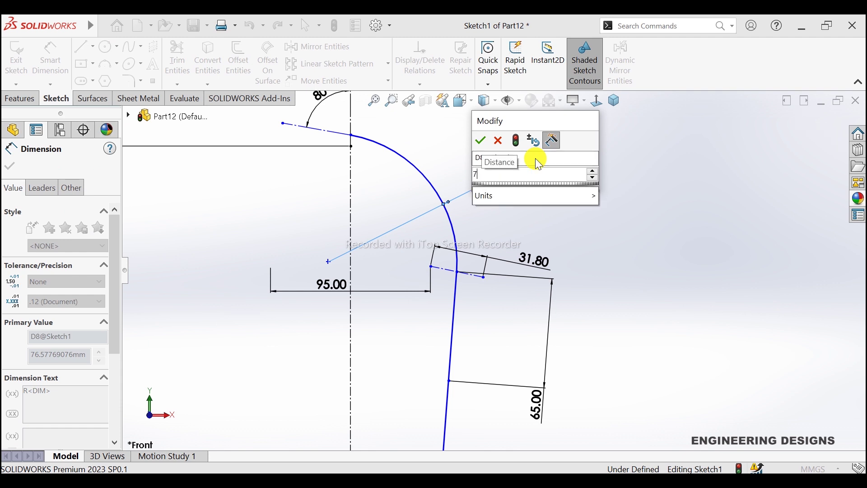
{"action": "type", "text": "6."}
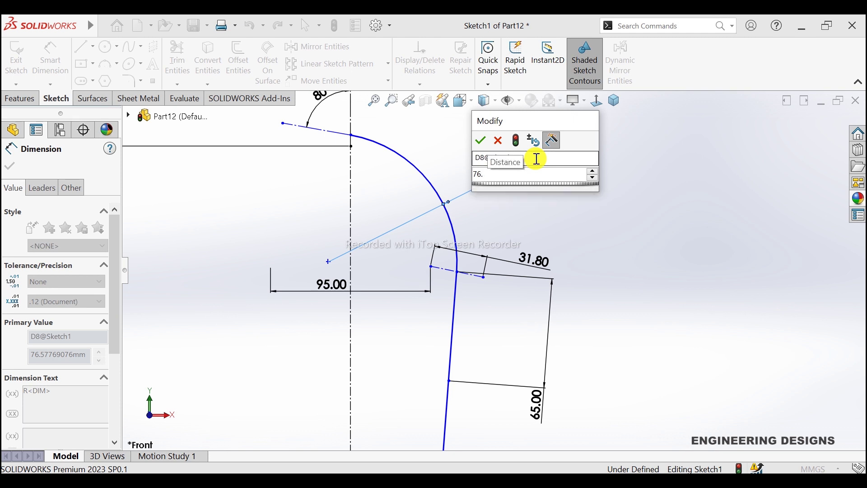
{"action": "type", "text": "7"}
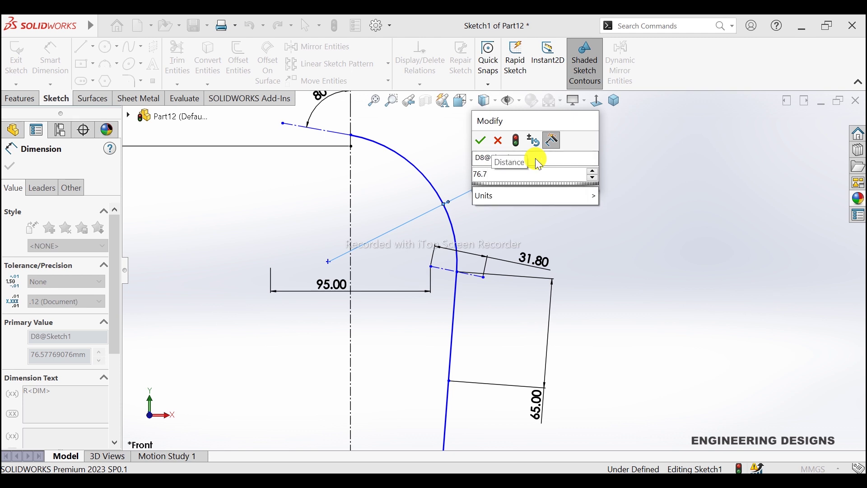
{"action": "type", "text": "6"}
{"action": "key", "text": "Return"}
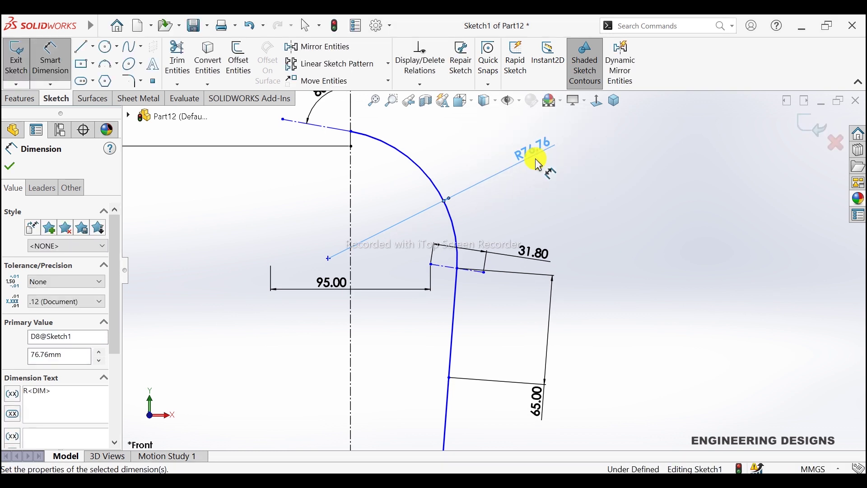
{"action": "key", "text": "f"}
{"action": "scroll", "coordinate": [503, 387], "scroll_direction": "up", "scroll_amount": 1}
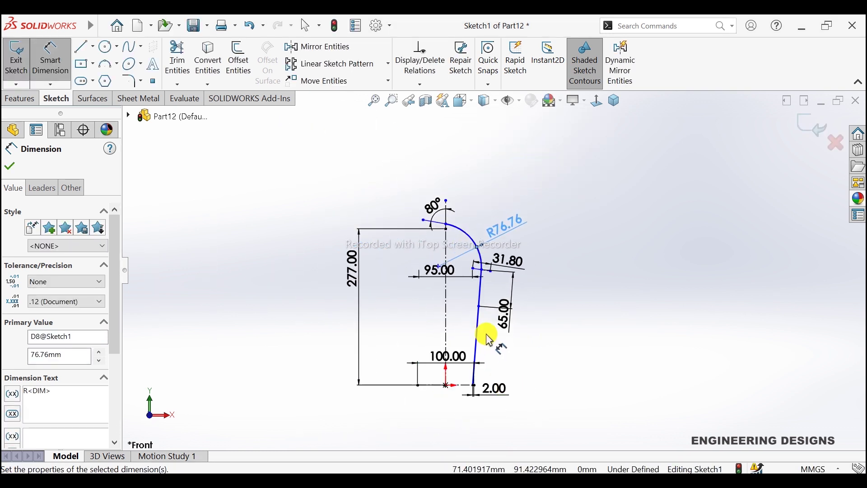
{"action": "scroll", "coordinate": [493, 333], "scroll_direction": "down", "scroll_amount": 1}
- Dimension the lower inclined line at 146.56 mm, fully defining the path sketch
{"action": "left_click", "coordinate": [477, 321]}
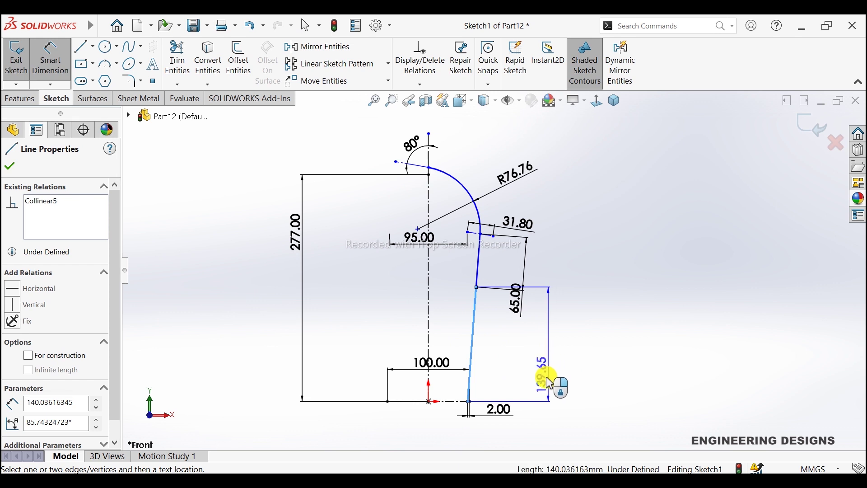
{"action": "left_click", "coordinate": [569, 413]}
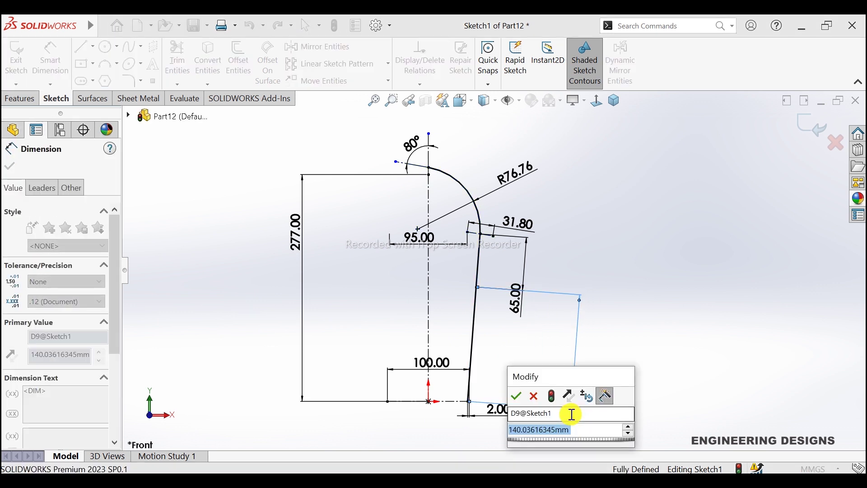
{"action": "type", "text": "146"}
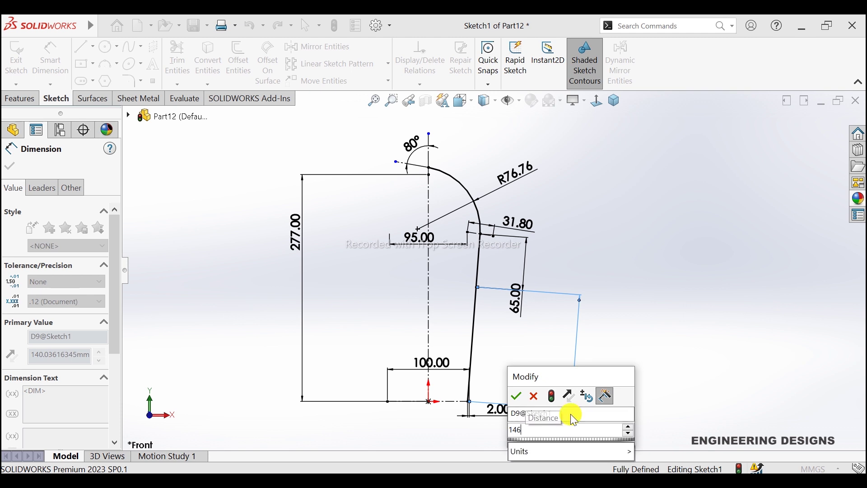
{"action": "type", "text": "."}
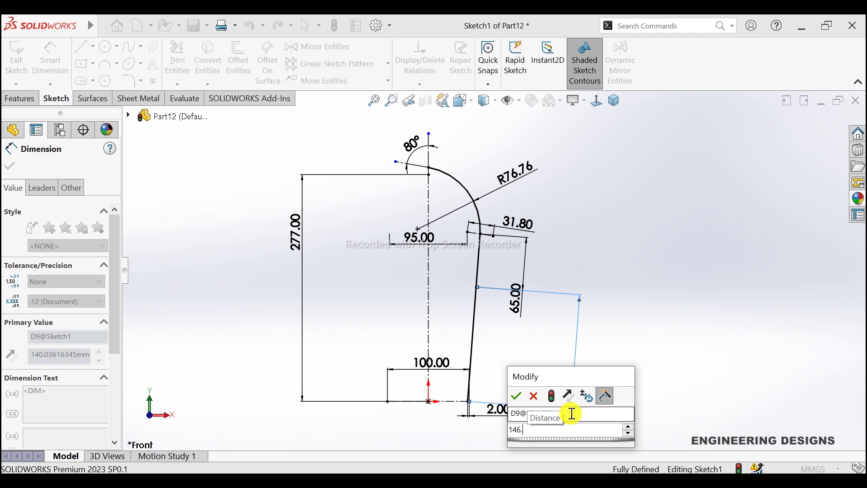
{"action": "type", "text": "56"}
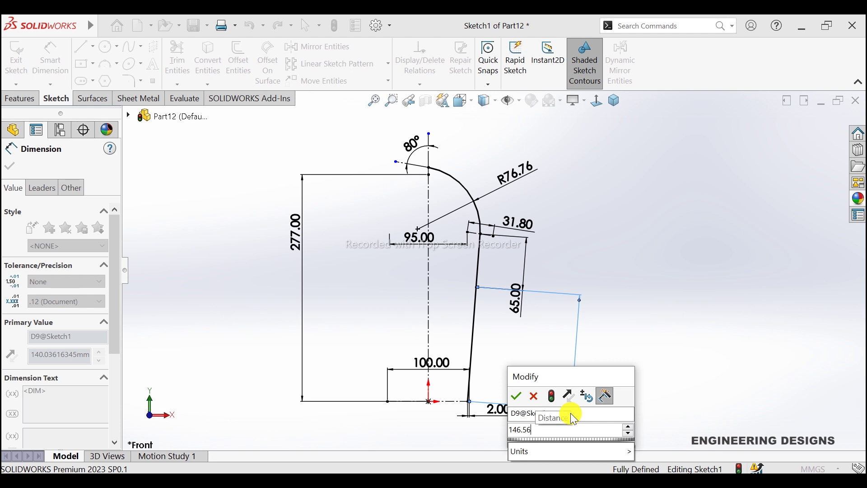
{"action": "key", "text": "Return"}
{"action": "scroll", "coordinate": [541, 357], "scroll_direction": "up", "scroll_amount": 2}
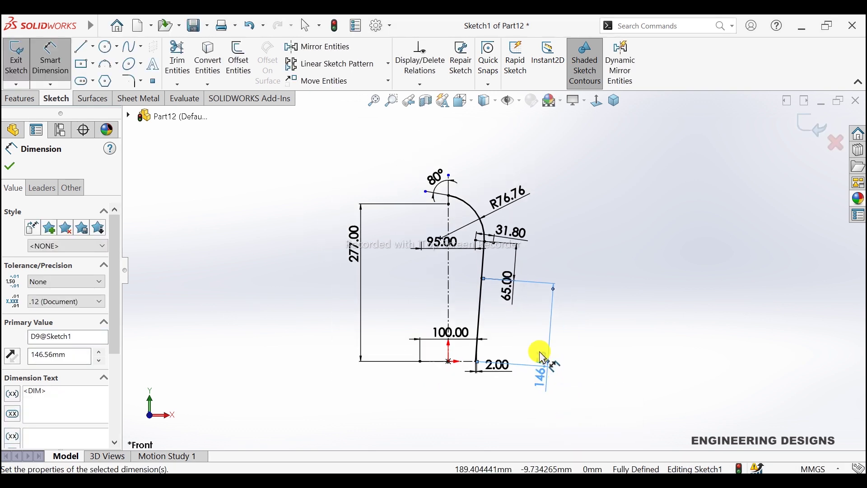
{"action": "scroll", "coordinate": [537, 343], "scroll_direction": "down", "scroll_amount": 2}
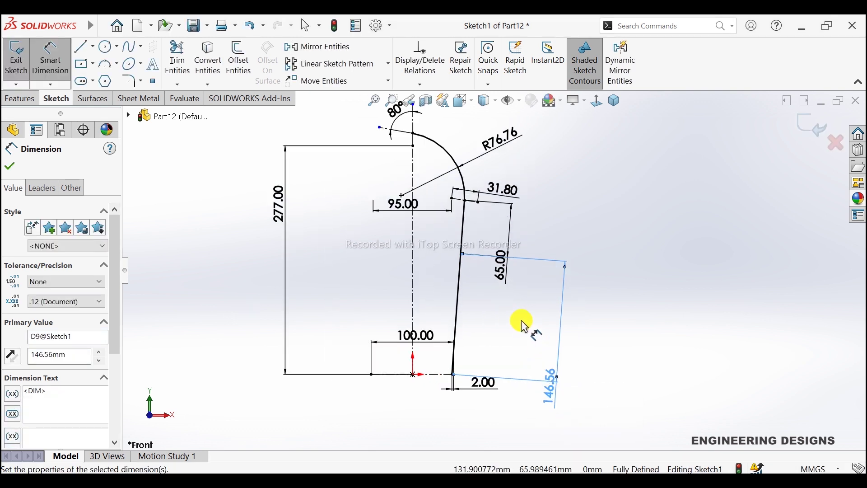
{"action": "left_click", "coordinate": [613, 315]}
{"action": "scroll", "coordinate": [515, 244], "scroll_direction": "up", "scroll_amount": 1}
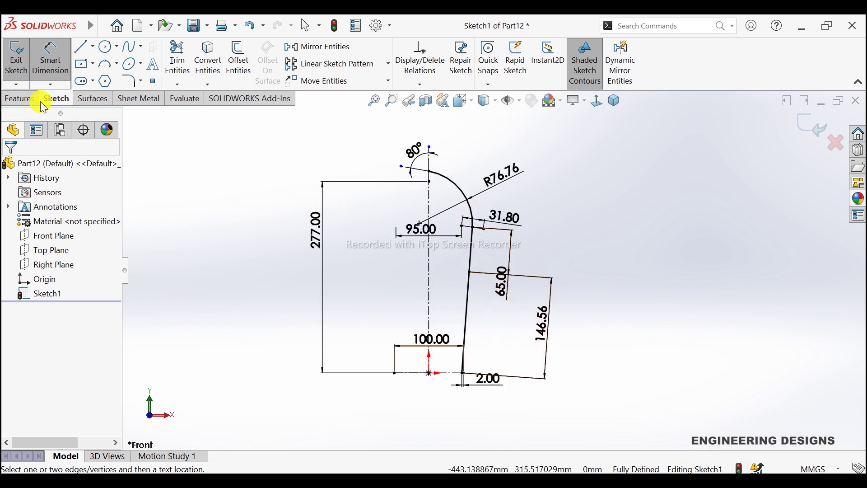
{"action": "left_click", "coordinate": [50, 58]}
{"action": "scroll", "coordinate": [480, 363], "scroll_direction": "down", "scroll_amount": 2}
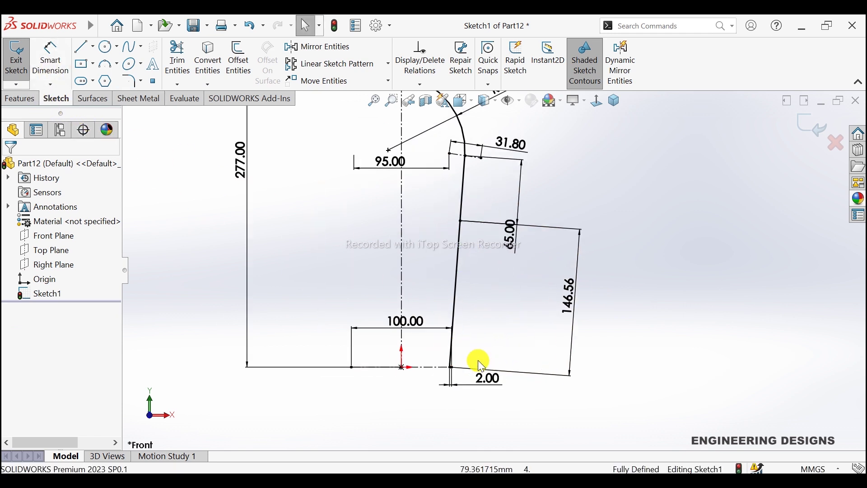
{"action": "scroll", "coordinate": [480, 363], "scroll_direction": "down", "scroll_amount": 2}
{"action": "scroll", "coordinate": [462, 349], "scroll_direction": "down", "scroll_amount": 2}
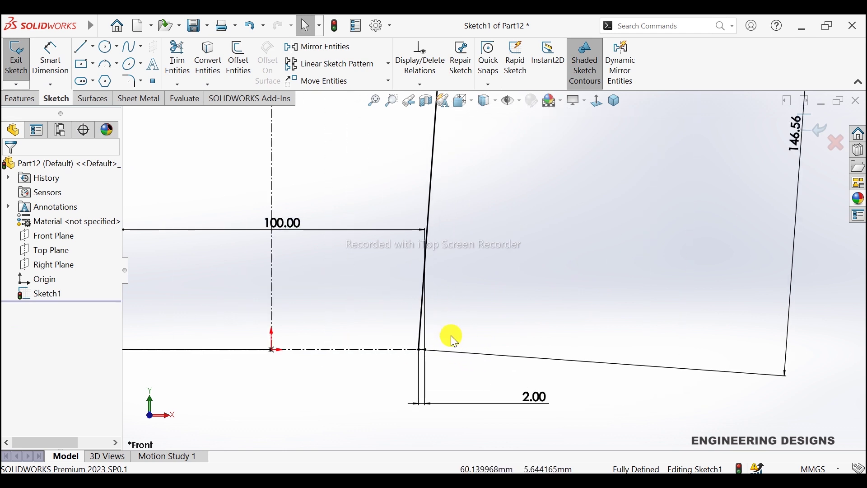
- Draw a four-sided construction rectangle on the baseline around the inclined line's foot
{"action": "left_click", "coordinate": [80, 47]}
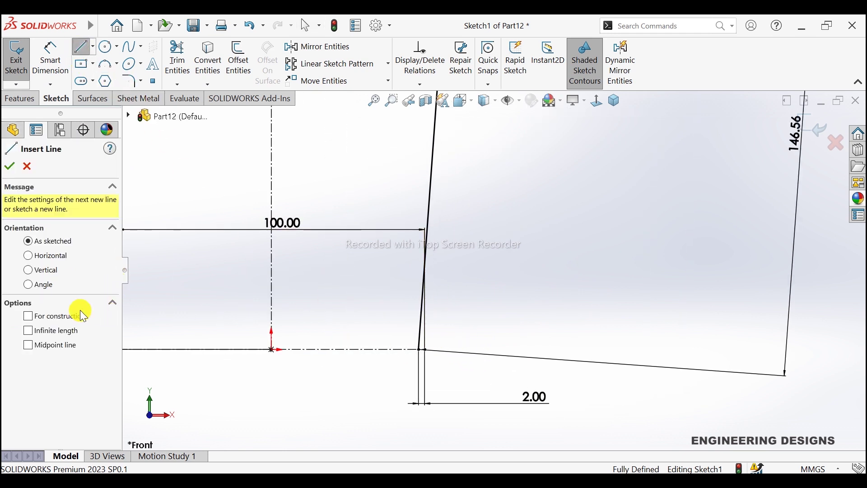
{"action": "left_click", "coordinate": [48, 316]}
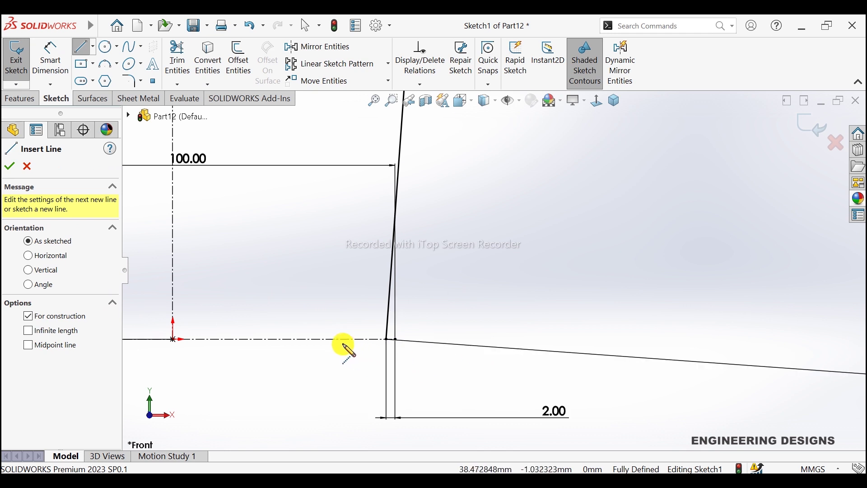
{"action": "left_click", "coordinate": [326, 339]}
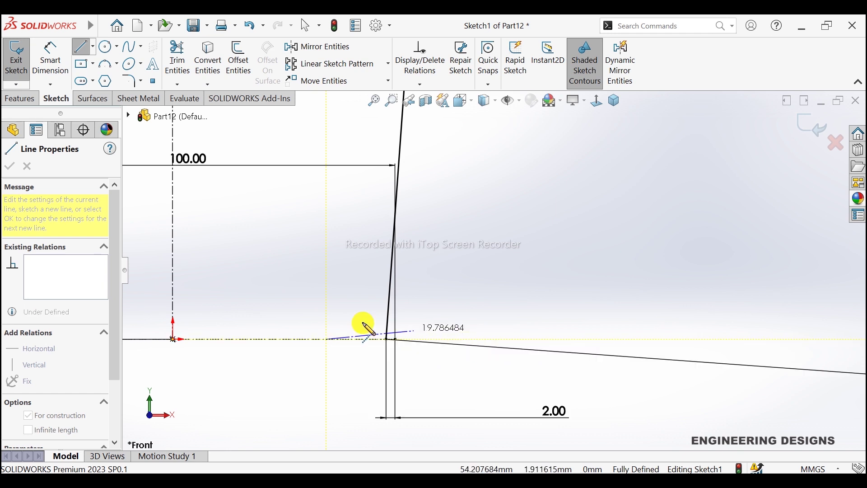
{"action": "left_click", "coordinate": [534, 339]}
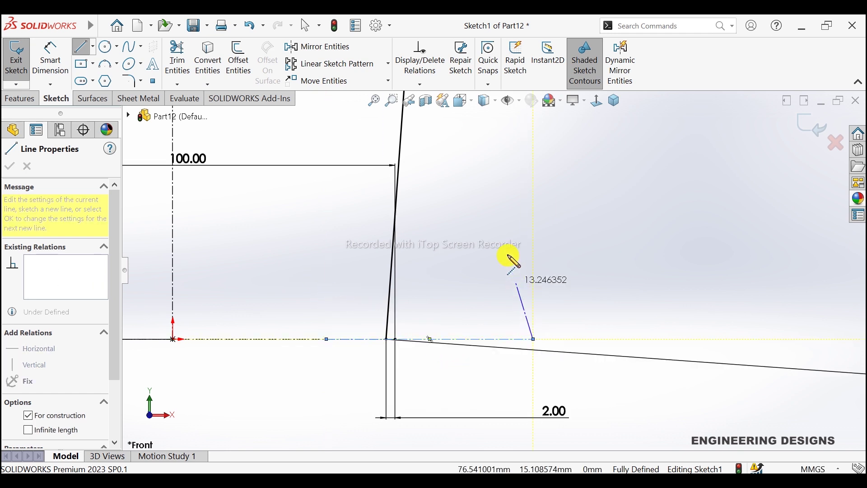
{"action": "left_click", "coordinate": [535, 197]}
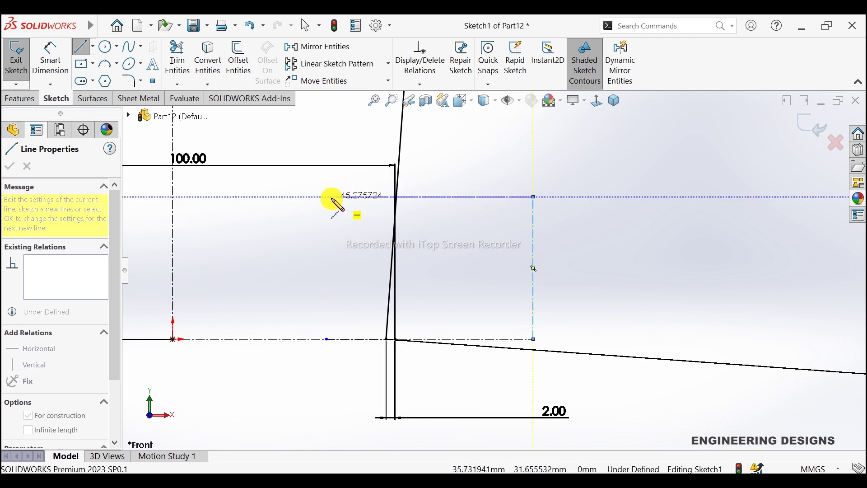
{"action": "left_click", "coordinate": [326, 196]}
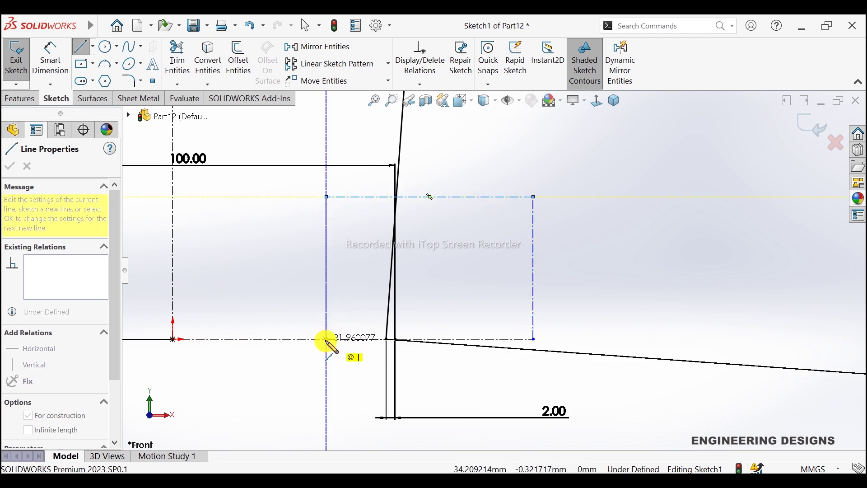
{"action": "left_click", "coordinate": [327, 339]}
{"action": "right_click", "coordinate": [367, 262]}
{"action": "left_click", "coordinate": [382, 275]}
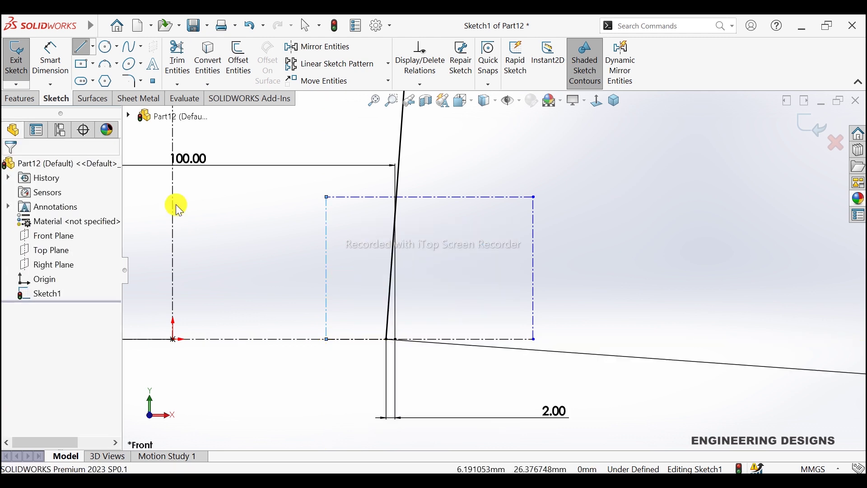
{"action": "left_click", "coordinate": [50, 59]}
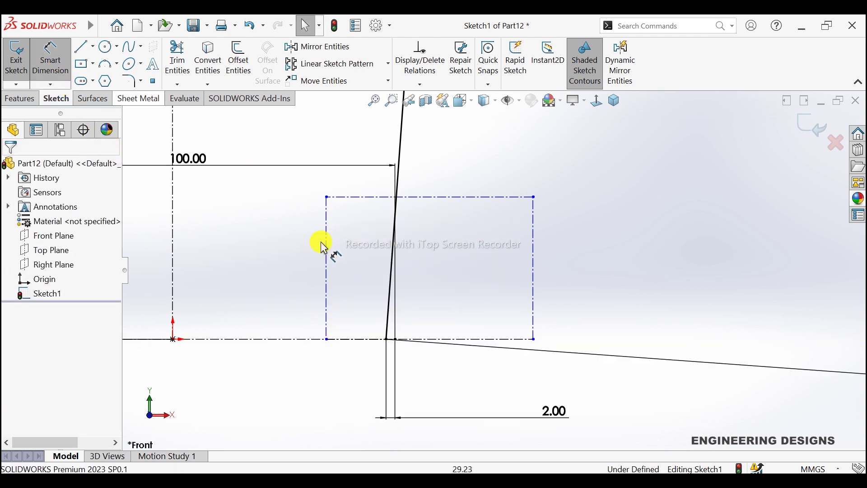
- Dimension the construction rectangle at 16 mm wide and 20 mm high
{"action": "left_click", "coordinate": [372, 343]}
{"action": "key", "text": "Escape"}
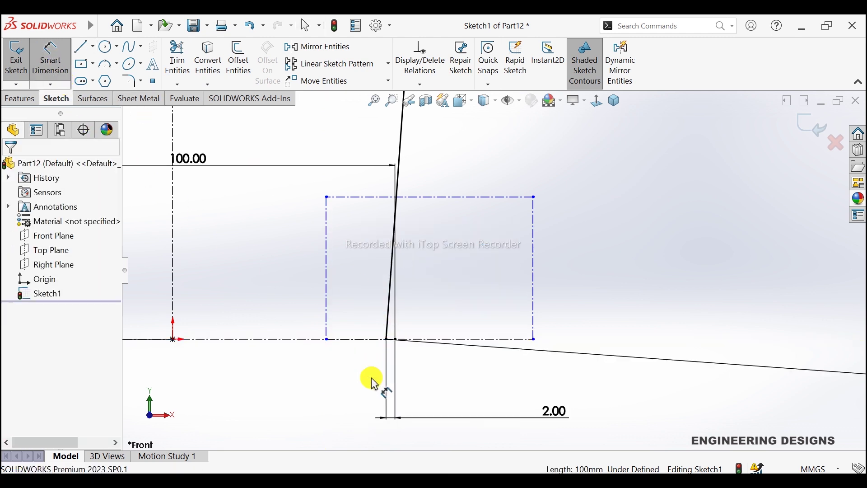
{"action": "left_click", "coordinate": [520, 340]}
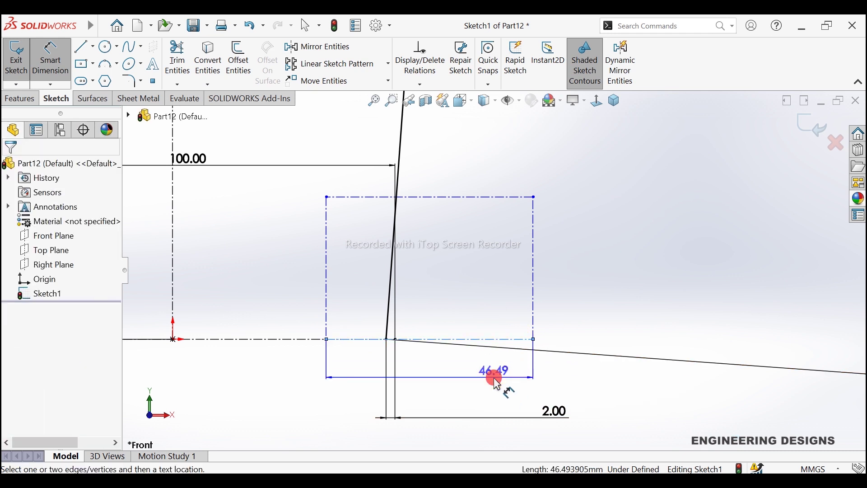
{"action": "left_click", "coordinate": [495, 377]}
{"action": "type", "text": "16"}
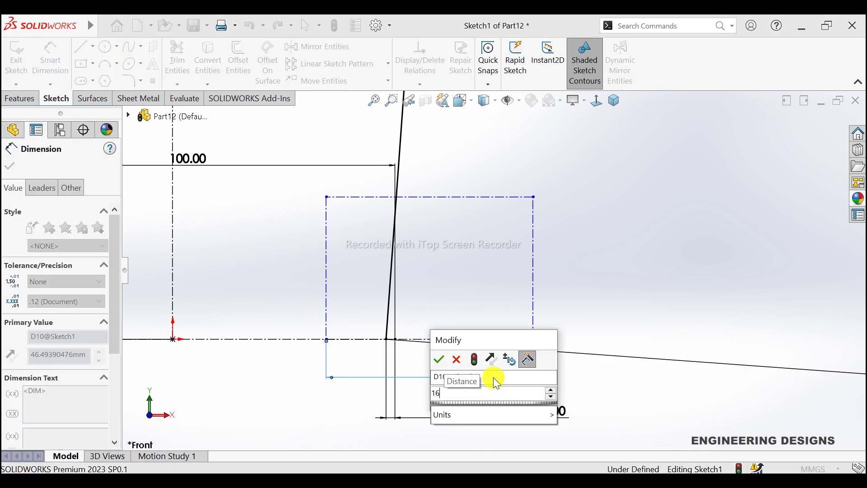
{"action": "key", "text": "Return"}
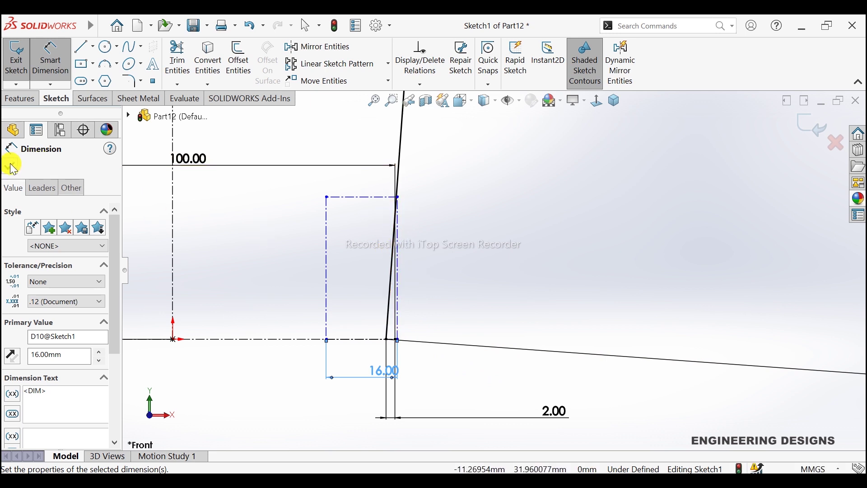
{"action": "left_click", "coordinate": [404, 258]}
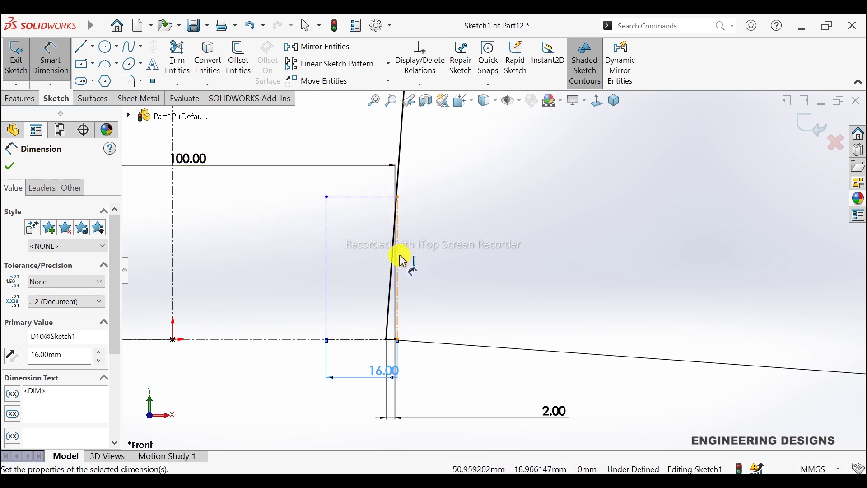
{"action": "left_click", "coordinate": [560, 258]}
{"action": "type", "text": "20"}
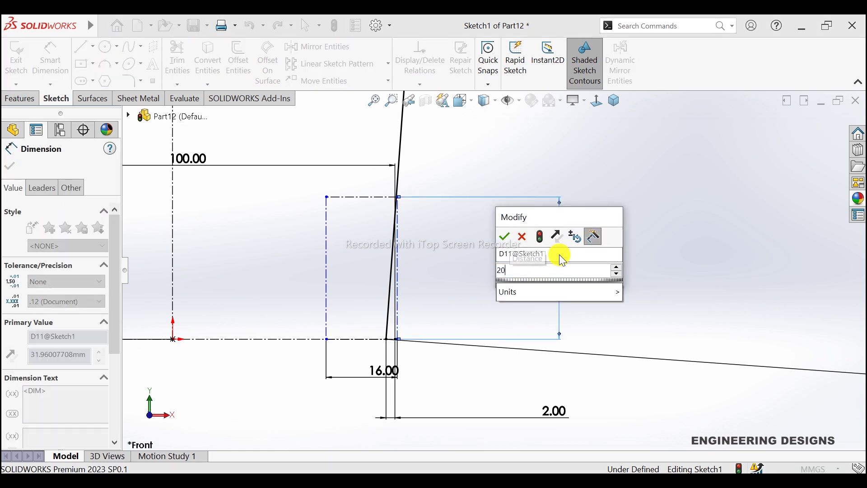
{"action": "key", "text": "Return"}
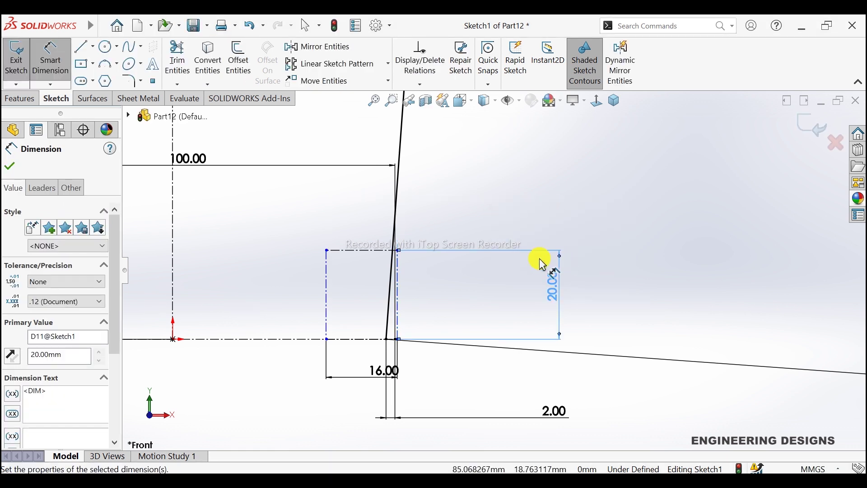
{"action": "left_click", "coordinate": [10, 171]}
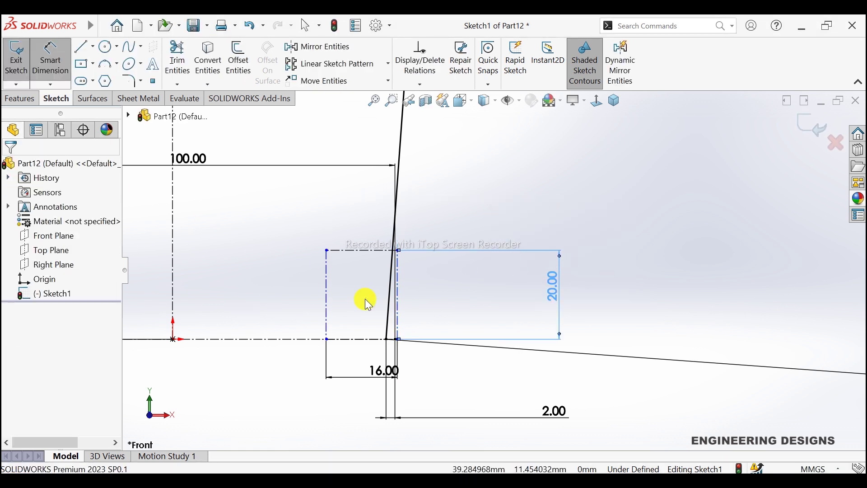
- Drag the vertical construction line to the right inside the rectangle
{"action": "left_click", "coordinate": [397, 288]}
{"action": "left_click_drag", "start_coordinate": [407, 292], "coordinate": [421, 292]}
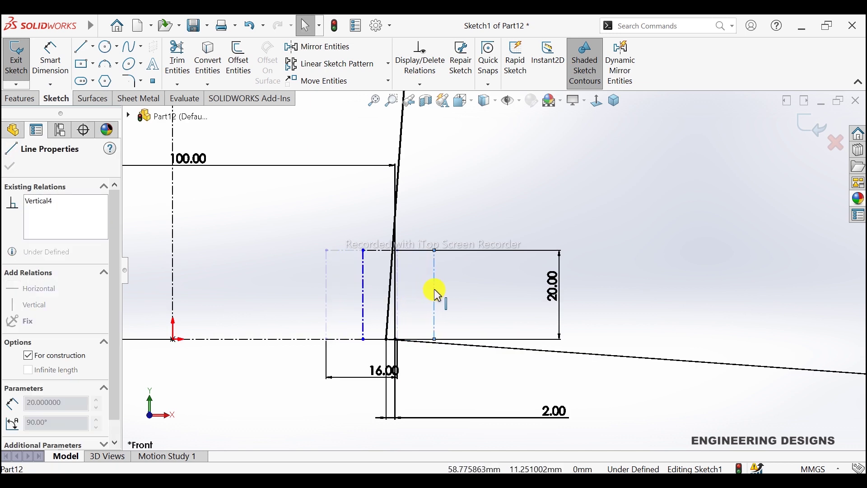
{"action": "left_click_drag", "start_coordinate": [436, 293], "coordinate": [434, 293]}
{"action": "left_click", "coordinate": [465, 292]}
{"action": "scroll", "coordinate": [411, 265], "scroll_direction": "down", "scroll_amount": 2}
{"action": "scroll", "coordinate": [427, 259], "scroll_direction": "down", "scroll_amount": 2}
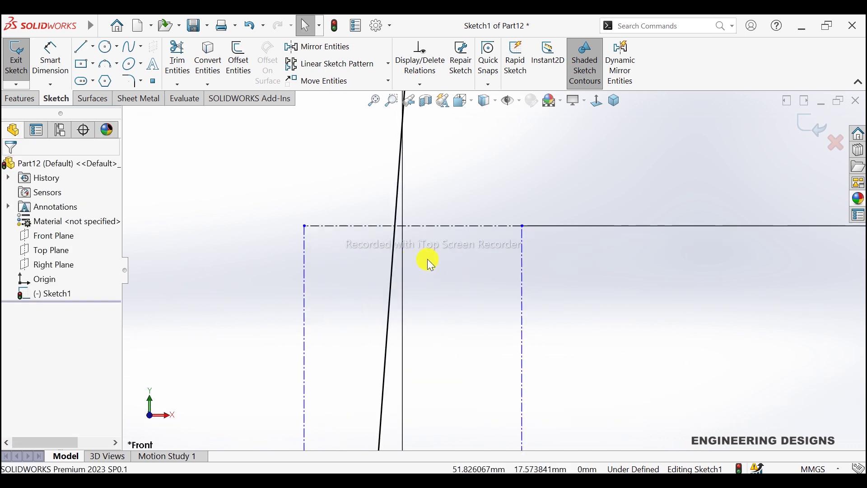
- Draw a construction line starting on the rectangle's top edge
{"action": "key", "text": "l"}
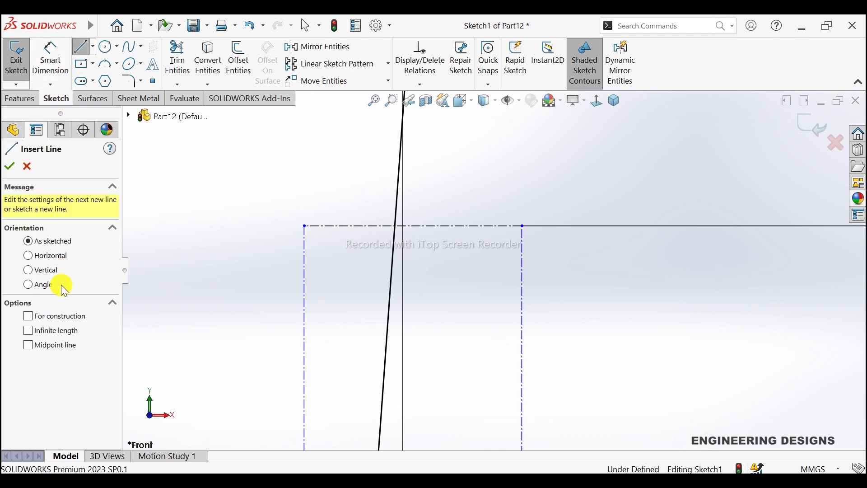
{"action": "left_click", "coordinate": [51, 317]}
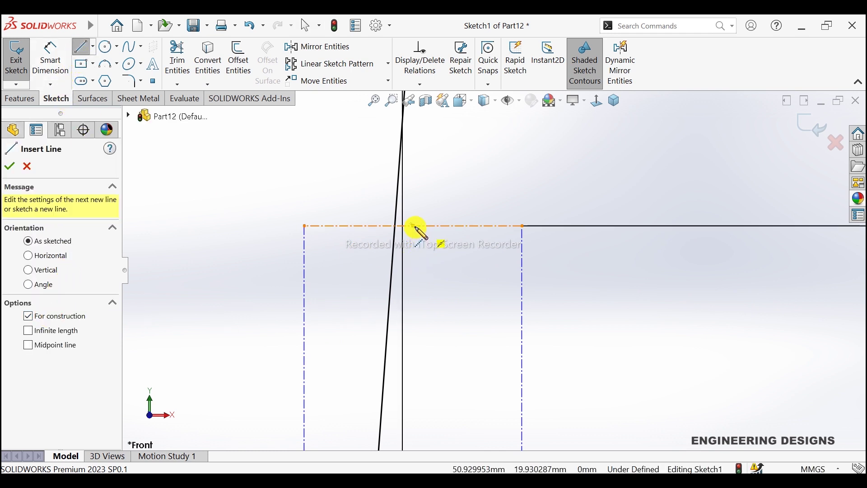
{"action": "left_click", "coordinate": [416, 227]}
{"action": "scroll", "coordinate": [436, 333], "scroll_direction": "up", "scroll_amount": 2}
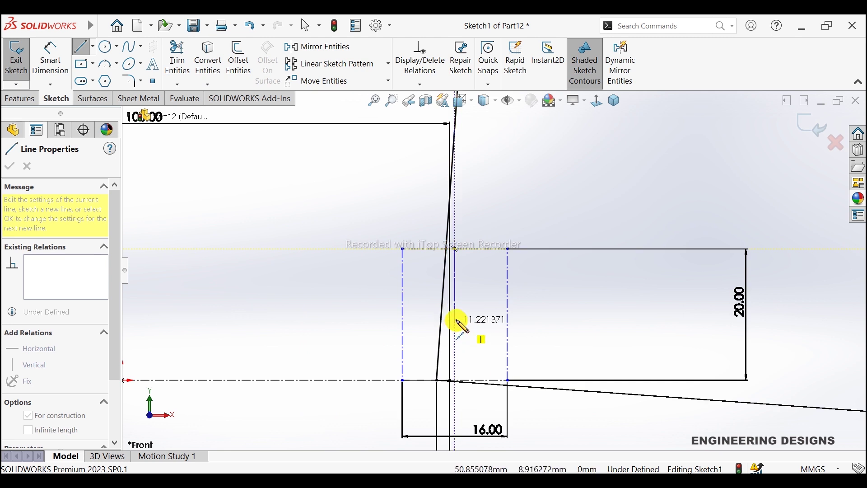
{"action": "right_click", "coordinate": [470, 296]}
{"action": "left_click", "coordinate": [502, 302]}
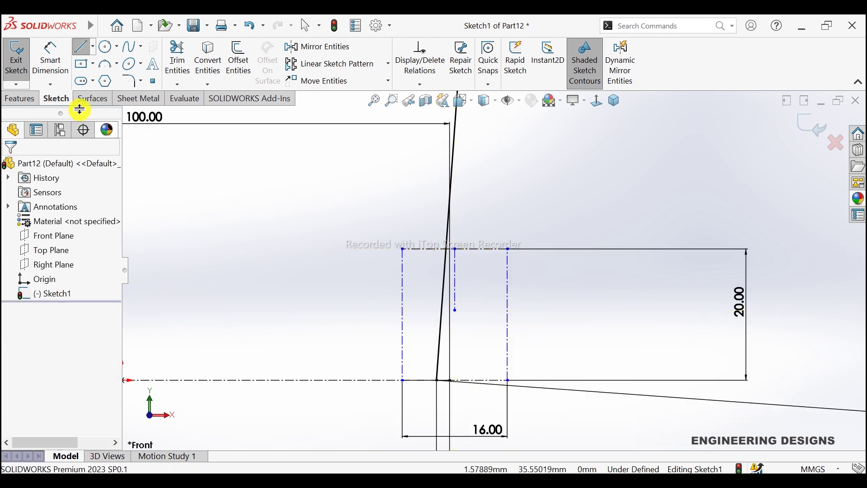
- Draw a horizontal construction line across the rectangle from left edge to right edge
{"action": "left_click", "coordinate": [84, 46]}
{"action": "left_click", "coordinate": [28, 316]}
{"action": "scroll", "coordinate": [497, 316], "scroll_direction": "down", "scroll_amount": 2}
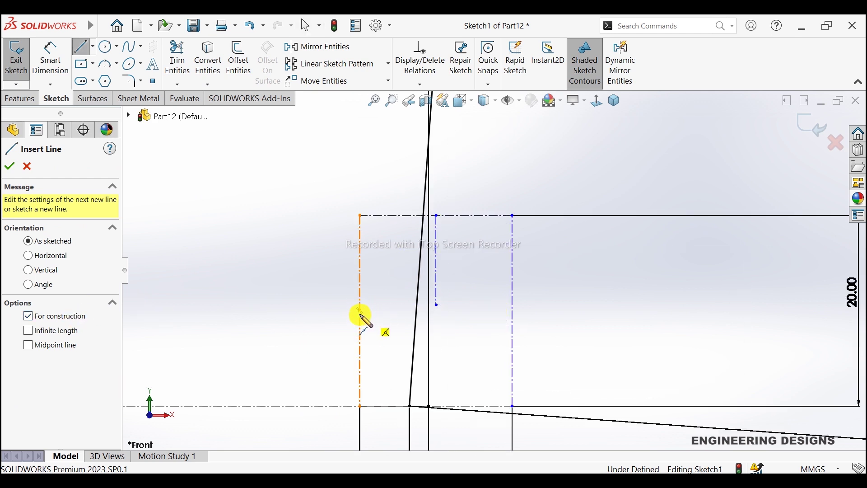
{"action": "left_click", "coordinate": [360, 311]}
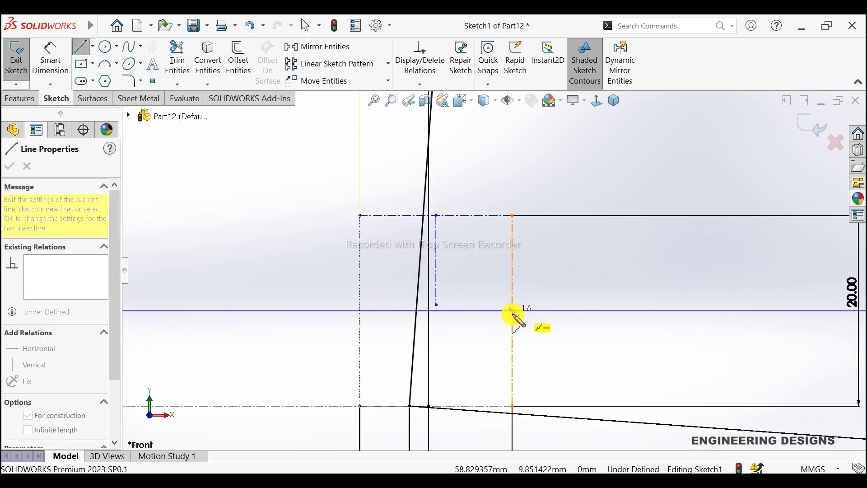
{"action": "left_click", "coordinate": [512, 312]}
{"action": "right_click", "coordinate": [576, 282]}
{"action": "left_click", "coordinate": [589, 298]}
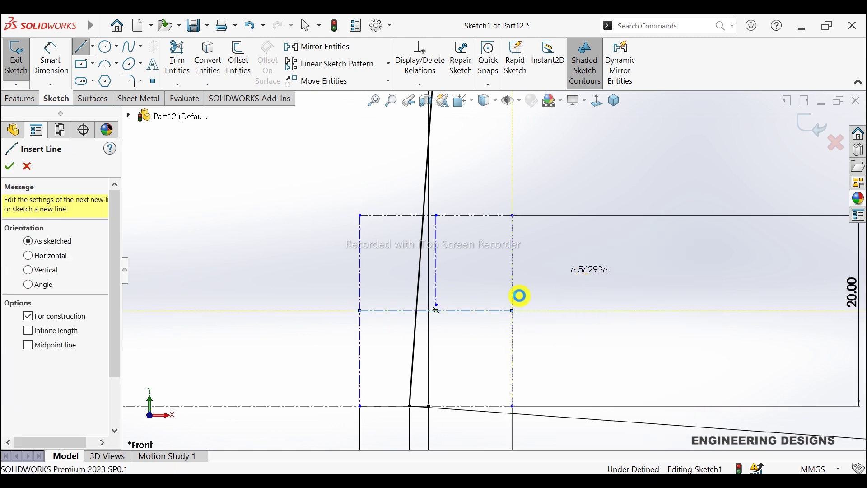
{"action": "key", "text": "Escape"}
- Make the loose construction line endpoint coincident with the horizontal midline
{"action": "left_click", "coordinate": [436, 305]}
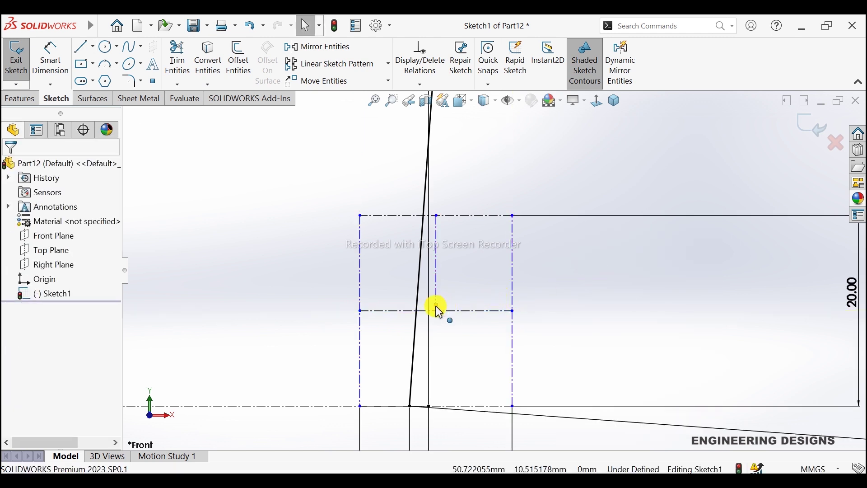
{"action": "left_click", "coordinate": [438, 310]}
{"action": "left_click", "coordinate": [438, 311], "text": "ctrl"}
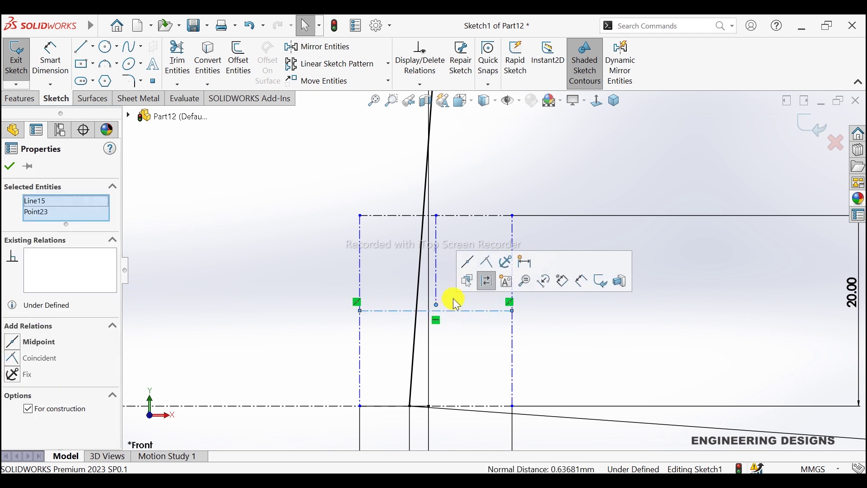
{"action": "left_click", "coordinate": [484, 264]}
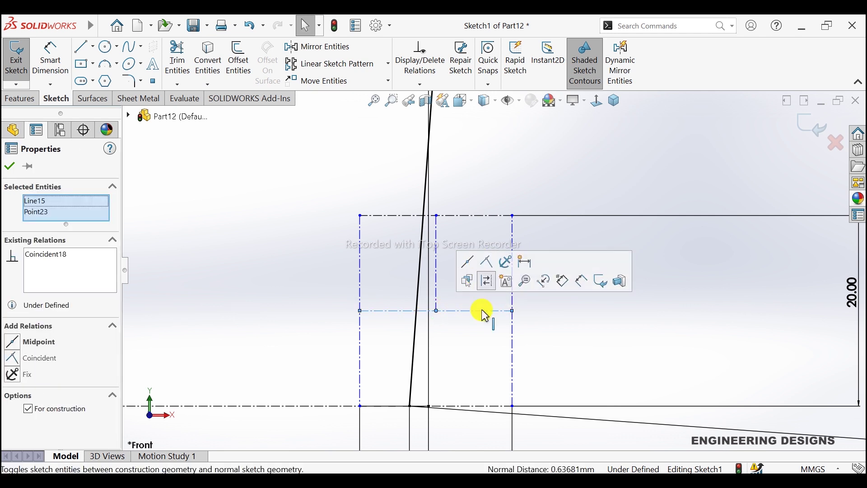
{"action": "left_click", "coordinate": [476, 330]}
- Make the midline's centre point vertical with the path's bottom endpoint, fully defining Sketch1
{"action": "scroll", "coordinate": [565, 321], "scroll_direction": "up", "scroll_amount": 2}
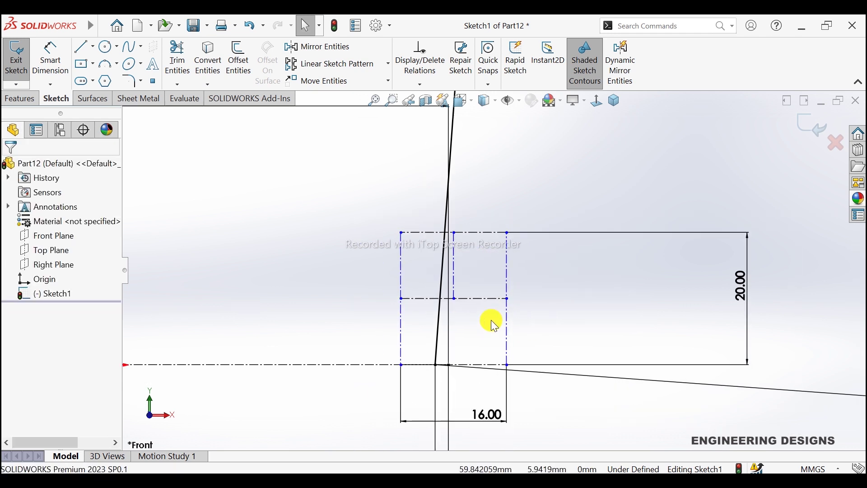
{"action": "scroll", "coordinate": [483, 364], "scroll_direction": "down", "scroll_amount": 2}
{"action": "scroll", "coordinate": [478, 361], "scroll_direction": "down", "scroll_amount": 2}
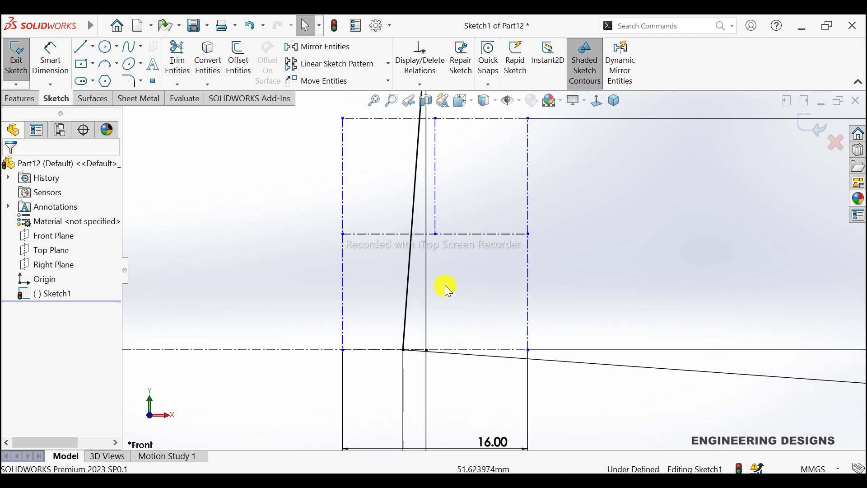
{"action": "left_click", "coordinate": [434, 232]}
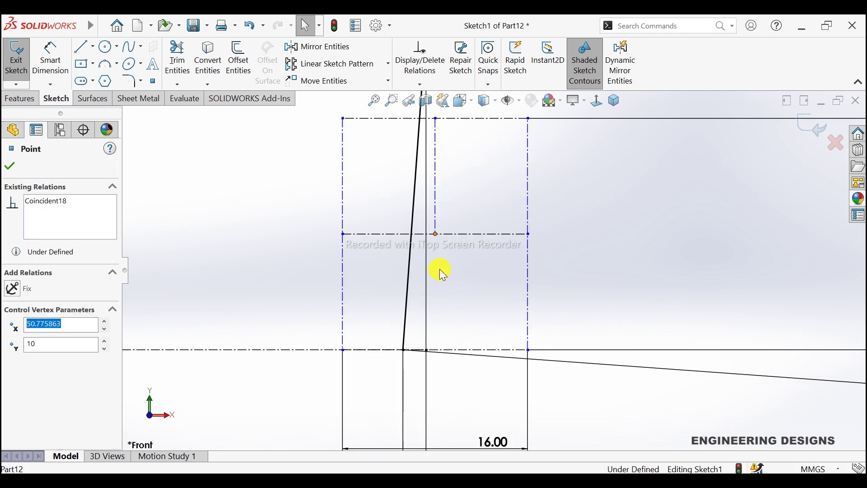
{"action": "left_click", "coordinate": [426, 351], "text": "ctrl"}
{"action": "left_click", "coordinate": [474, 305]}
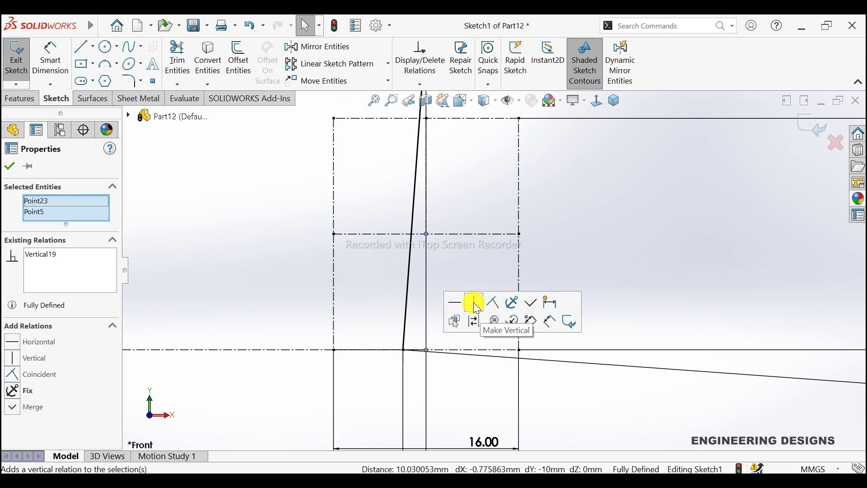
{"action": "left_click", "coordinate": [580, 213]}
{"action": "scroll", "coordinate": [582, 214], "scroll_direction": "up", "scroll_amount": 2}
- Drag the 16.00 dimension to the right, clear of the other dimensions
{"action": "scroll", "coordinate": [581, 216], "scroll_direction": "up", "scroll_amount": 2}
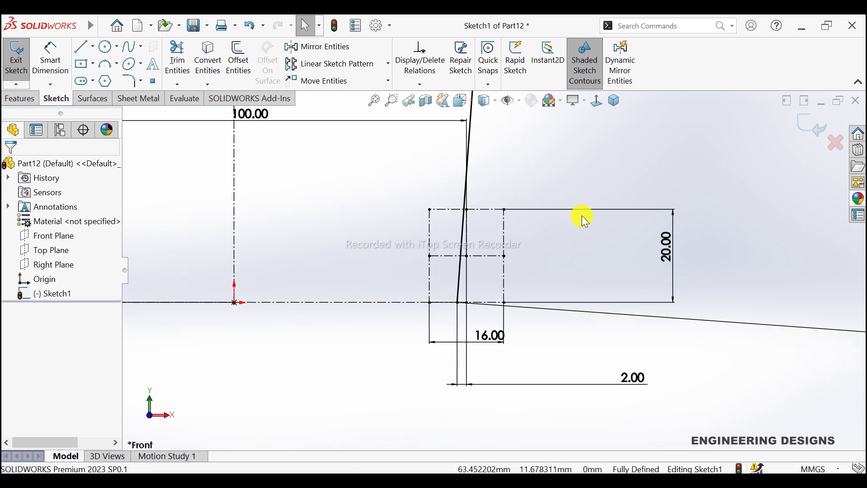
{"action": "scroll", "coordinate": [548, 230], "scroll_direction": "down", "scroll_amount": 2}
{"action": "scroll", "coordinate": [546, 227], "scroll_direction": "up", "scroll_amount": 2}
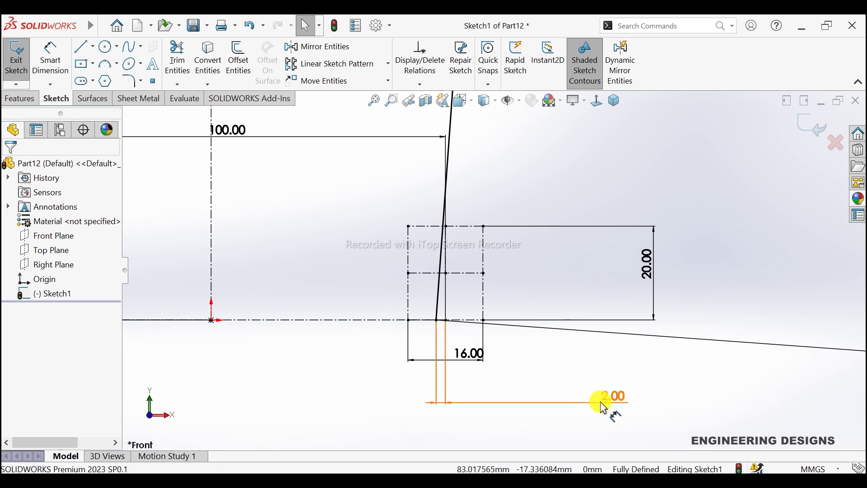
{"action": "left_click", "coordinate": [606, 388]}
{"action": "left_click", "coordinate": [551, 255]}
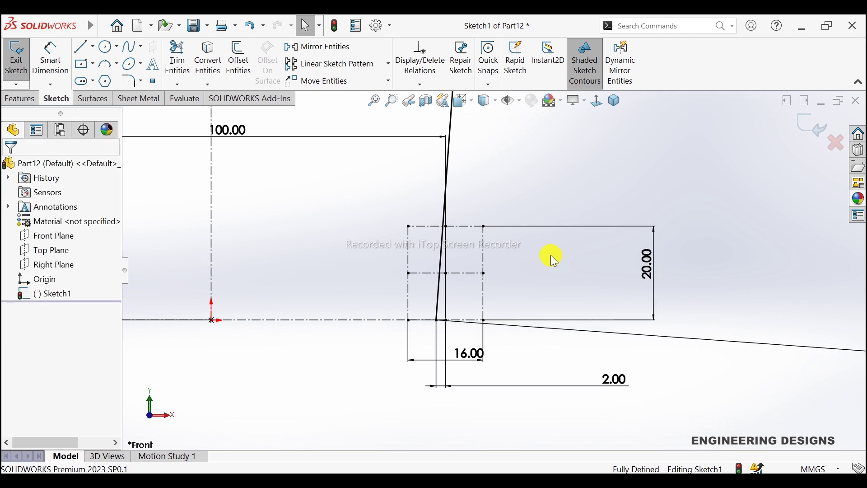
{"action": "scroll", "coordinate": [551, 254], "scroll_direction": "up", "scroll_amount": 3}
{"action": "scroll", "coordinate": [541, 218], "scroll_direction": "up", "scroll_amount": 2}
{"action": "scroll", "coordinate": [543, 213], "scroll_direction": "down", "scroll_amount": 2}
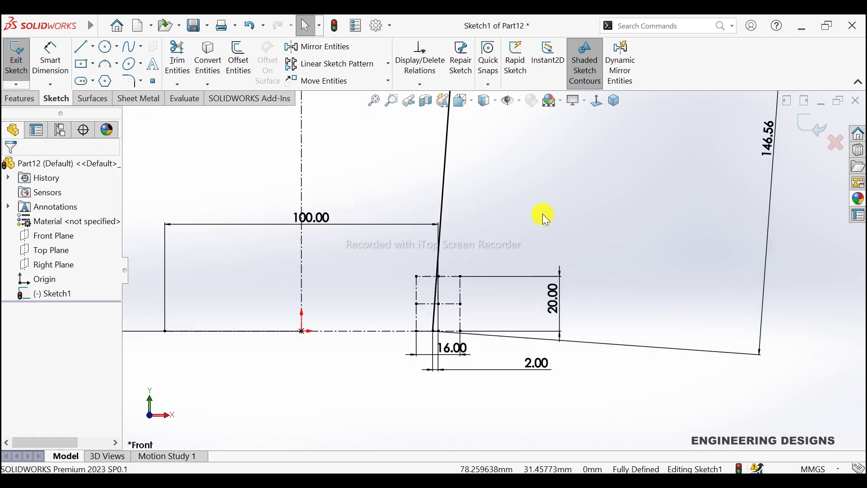
{"action": "left_click_drag", "start_coordinate": [459, 349], "coordinate": [494, 354]}
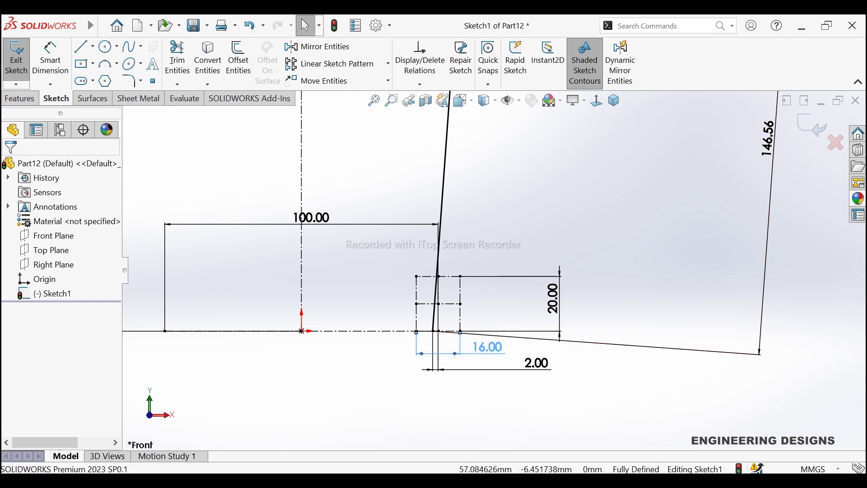
- Zoom out to check the profile and exit Sketch1
{"action": "scroll", "coordinate": [556, 207], "scroll_direction": "up", "scroll_amount": 3}
{"action": "scroll", "coordinate": [536, 202], "scroll_direction": "up", "scroll_amount": 3}
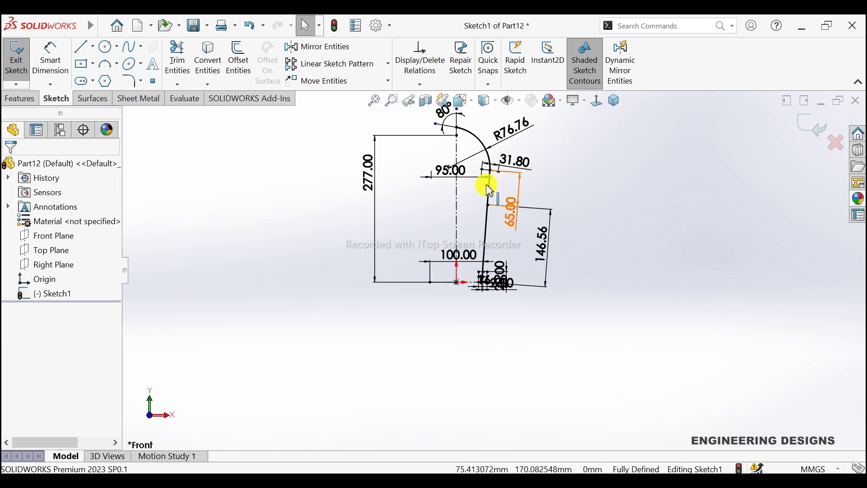
{"action": "scroll", "coordinate": [554, 228], "scroll_direction": "down", "scroll_amount": 1}
{"action": "scroll", "coordinate": [553, 229], "scroll_direction": "down", "scroll_amount": 2}
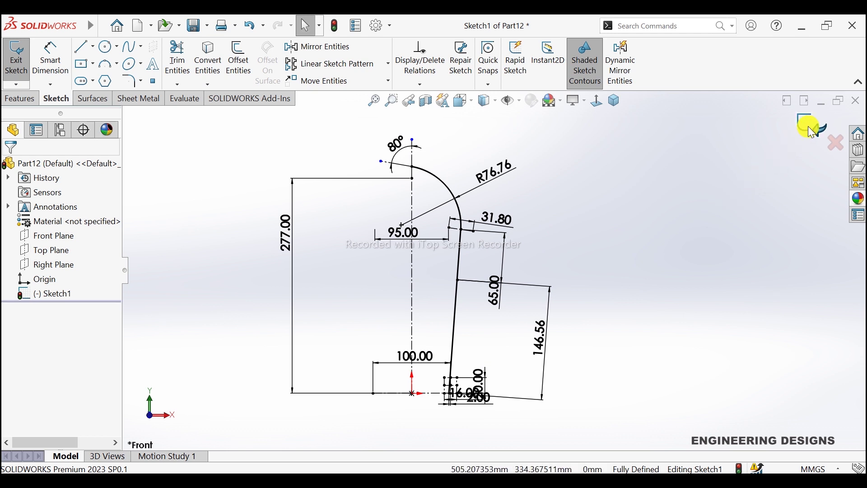
{"action": "left_click", "coordinate": [812, 131]}
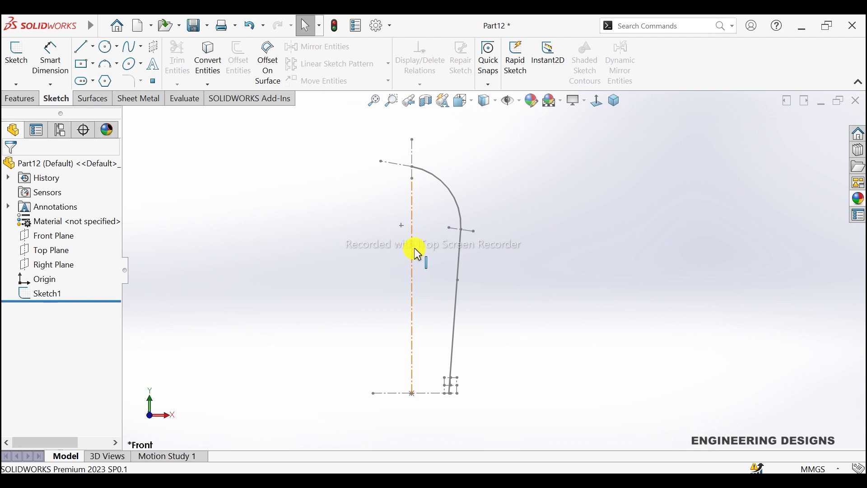
- Define a reference plane on the straight 65 mm path line through its end point
{"action": "left_click", "coordinate": [26, 98]}
{"action": "left_click", "coordinate": [506, 81]}
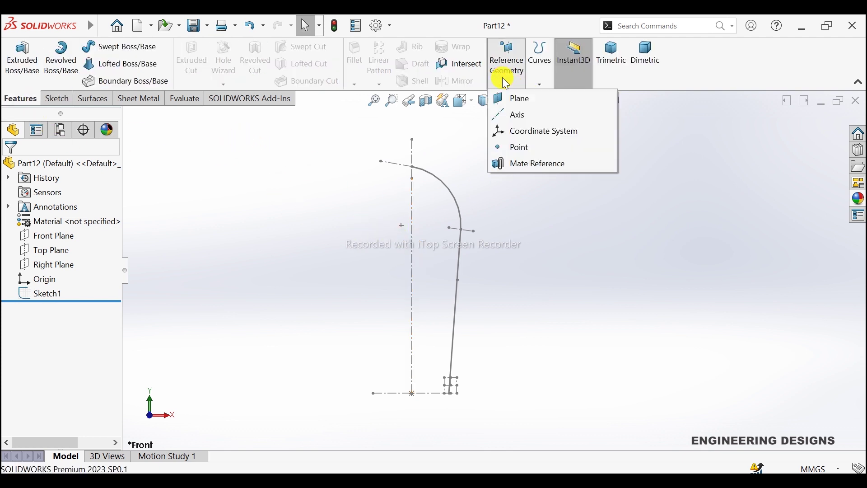
{"action": "left_click", "coordinate": [515, 98]}
{"action": "scroll", "coordinate": [467, 221], "scroll_direction": "down", "scroll_amount": 2}
{"action": "scroll", "coordinate": [467, 220], "scroll_direction": "down", "scroll_amount": 1}
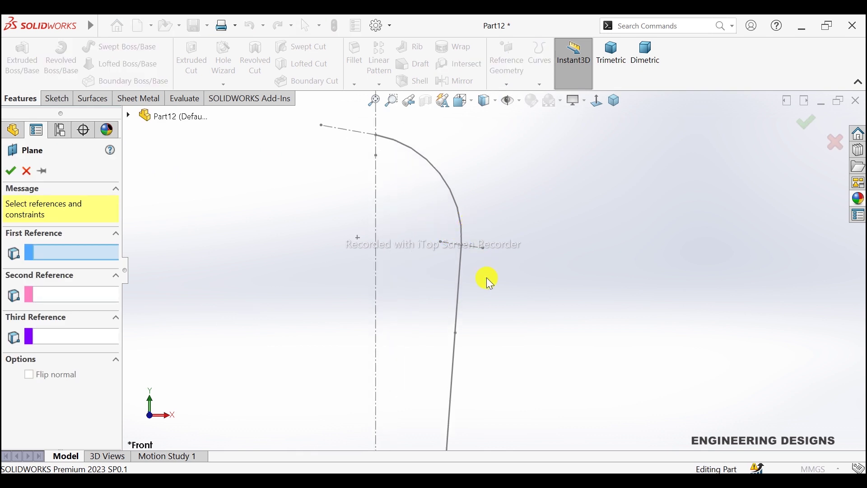
{"action": "left_click", "coordinate": [461, 258]}
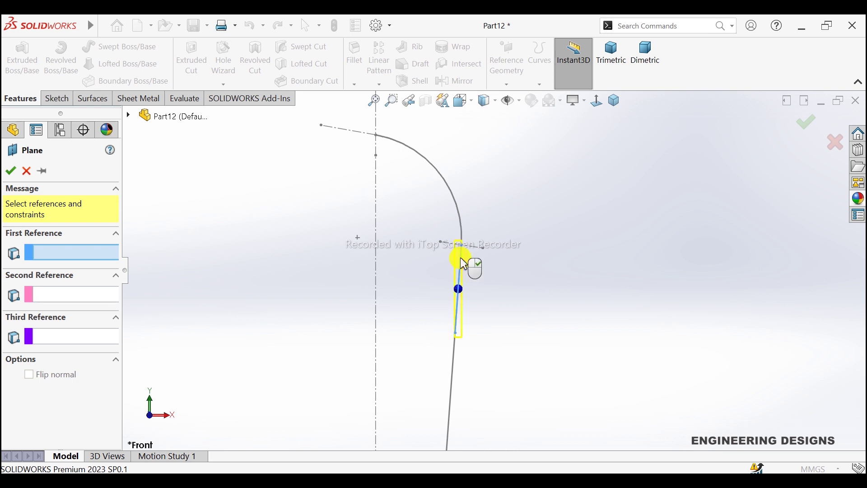
{"action": "left_click", "coordinate": [456, 334]}
{"action": "middle_click_drag", "start_coordinate": [508, 309], "coordinate": [483, 329]}
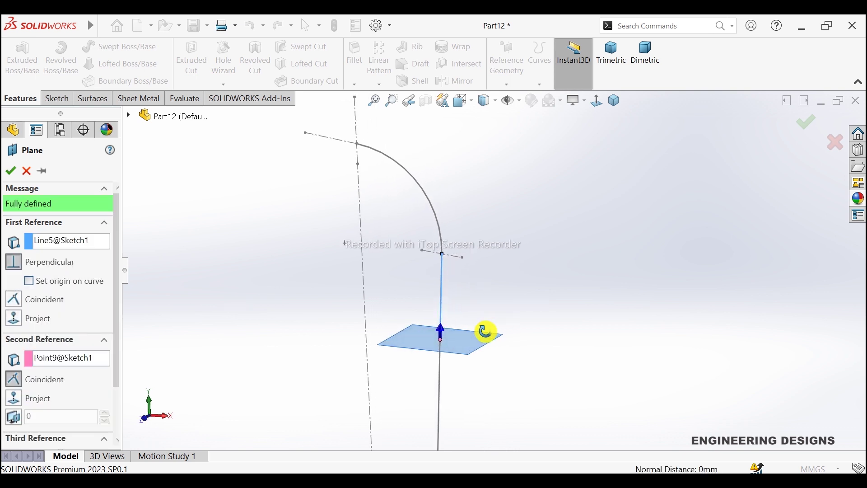
- Accept Plane1 and start Sketch2 on it
{"action": "left_click", "coordinate": [11, 174]}
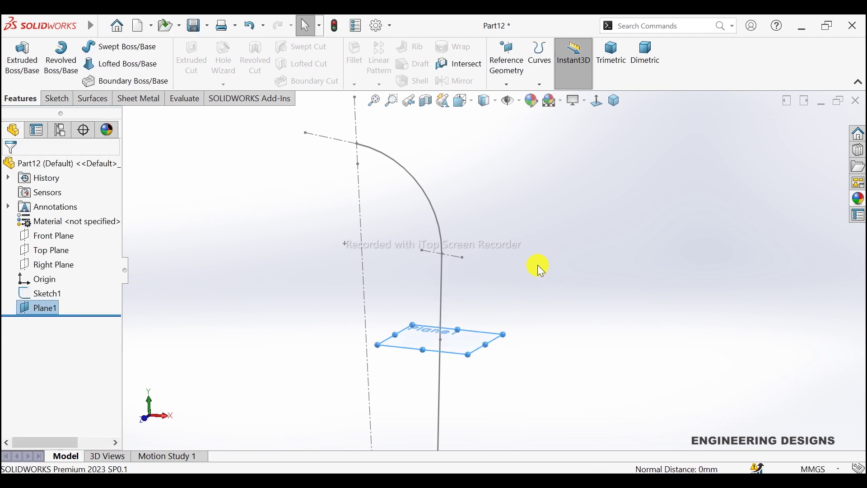
{"action": "left_click", "coordinate": [474, 340]}
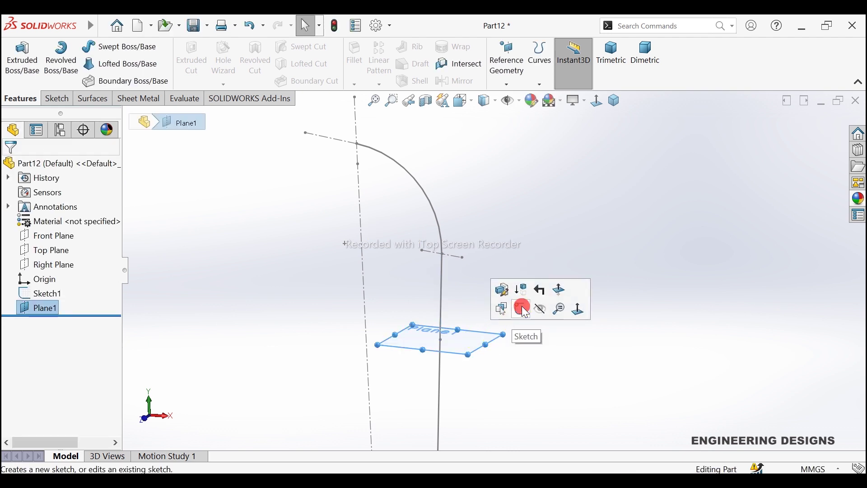
{"action": "left_click", "coordinate": [523, 309]}
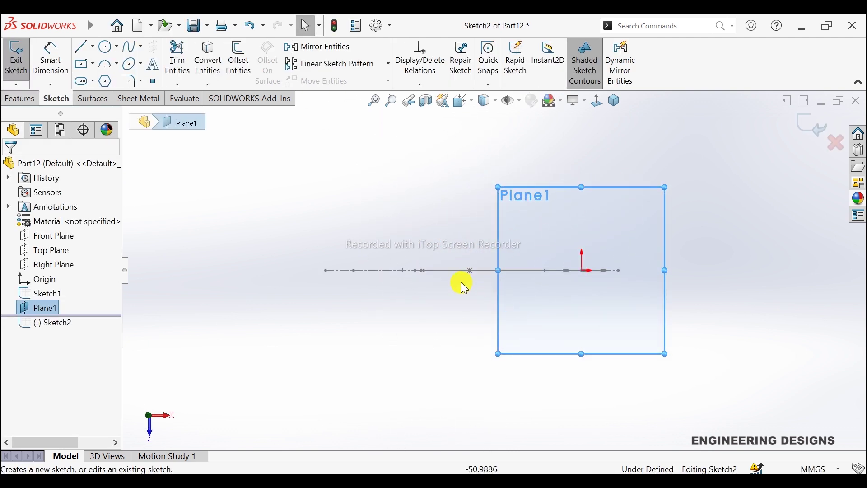
- Draw a circle on Plane1 in the normal-to view
{"action": "left_click", "coordinate": [108, 49]}
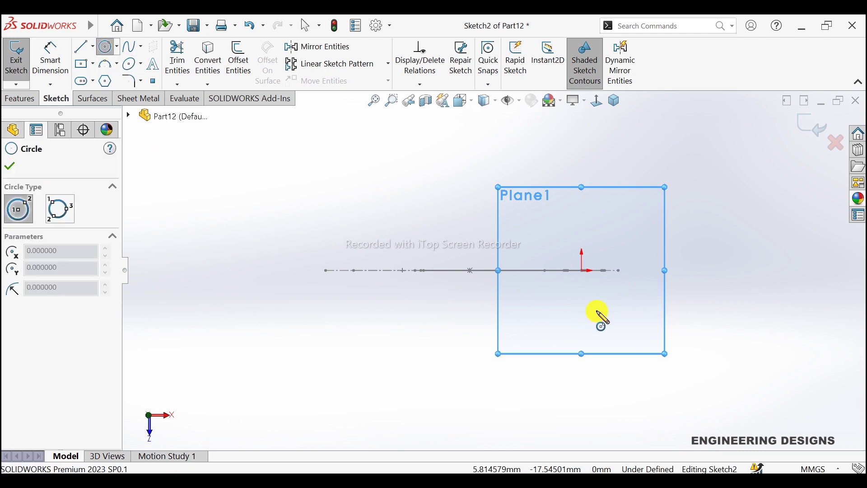
{"action": "middle_click_drag", "start_coordinate": [629, 325], "coordinate": [634, 279]}
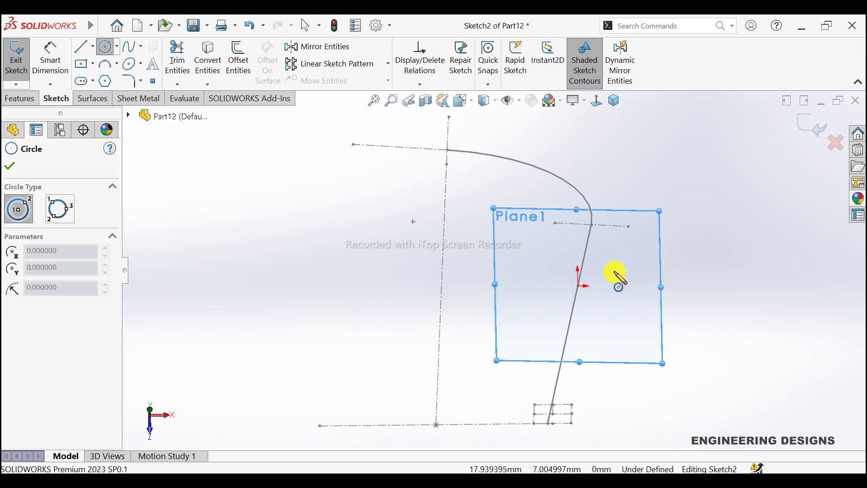
{"action": "key", "text": "ctrl+8"}
{"action": "left_click", "coordinate": [596, 286]}
{"action": "left_click", "coordinate": [641, 292]}
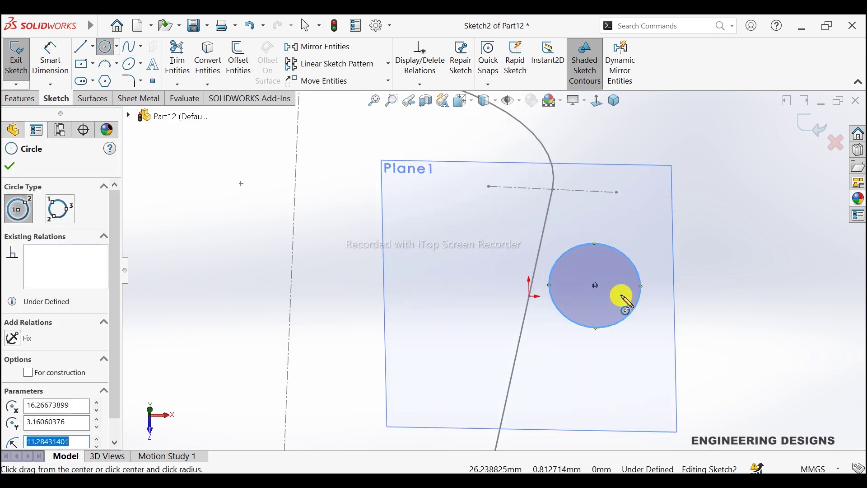
- Dimension the circle's diameter to 31.8 mm
{"action": "left_click", "coordinate": [59, 63]}
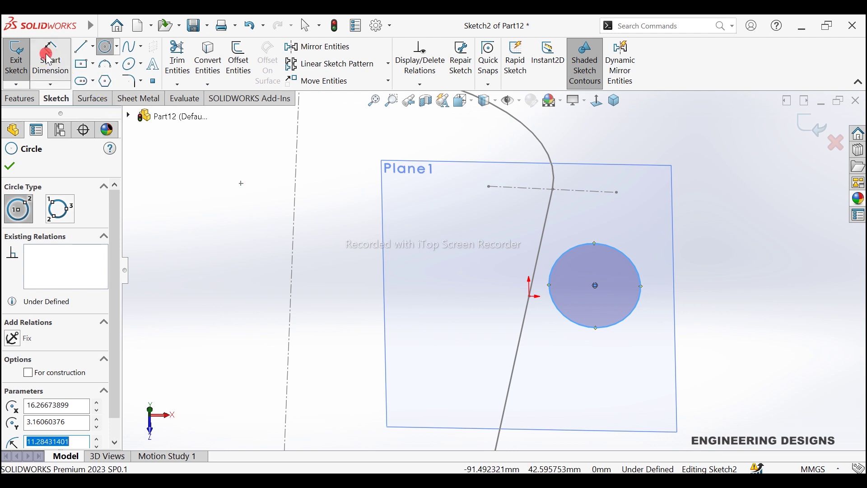
{"action": "left_click", "coordinate": [643, 293]}
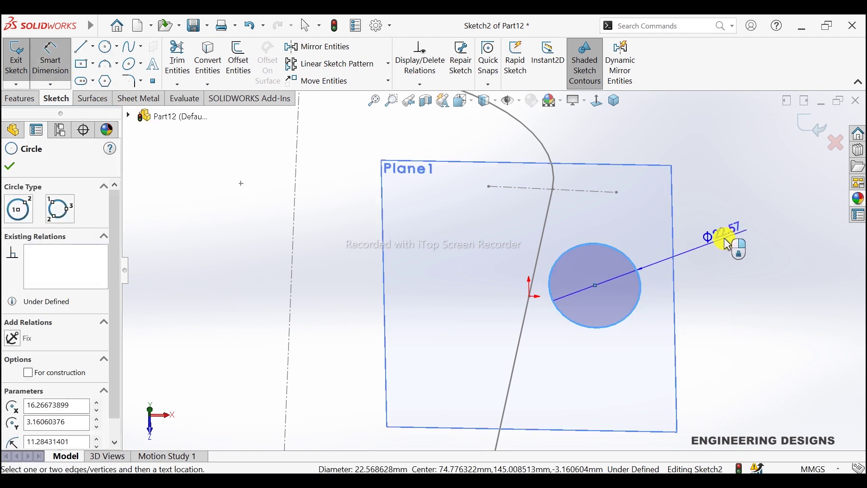
{"action": "left_click", "coordinate": [724, 238]}
{"action": "type", "text": "31.8"}
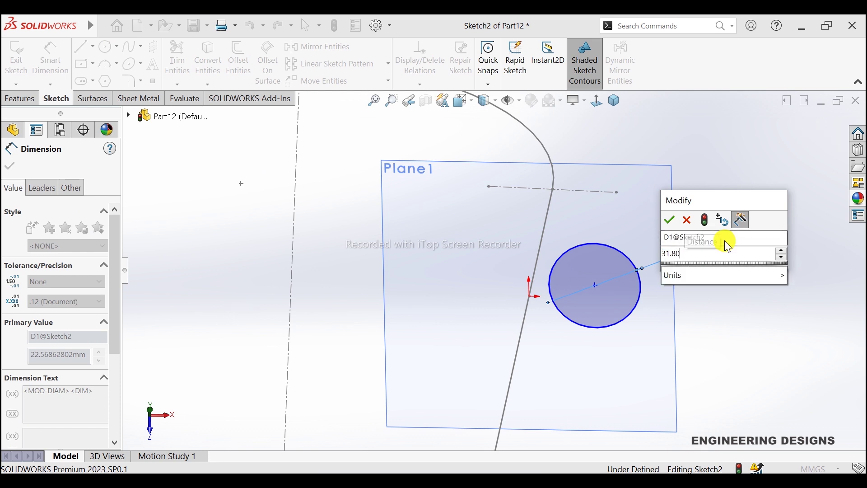
{"action": "key", "text": "Return"}
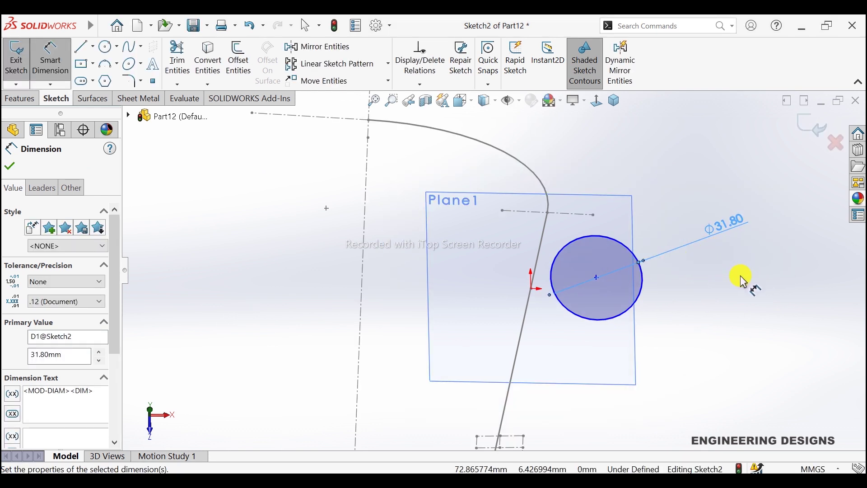
{"action": "right_click", "coordinate": [703, 284]}
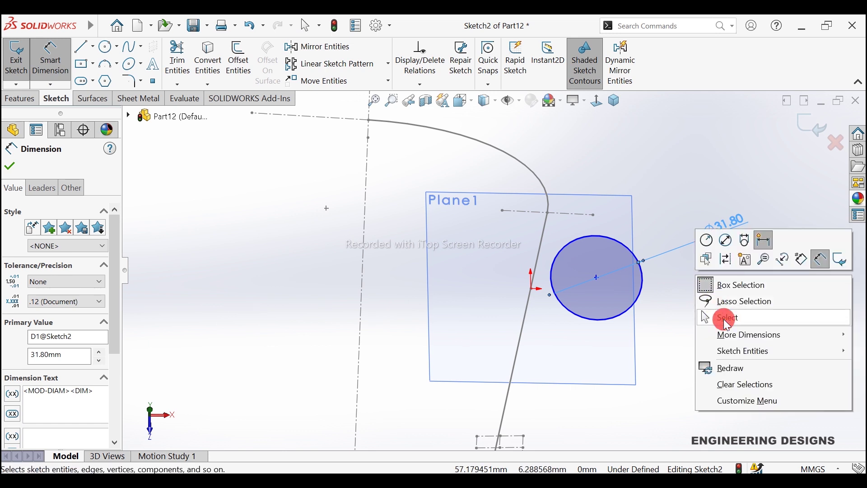
{"action": "left_click", "coordinate": [715, 316]}
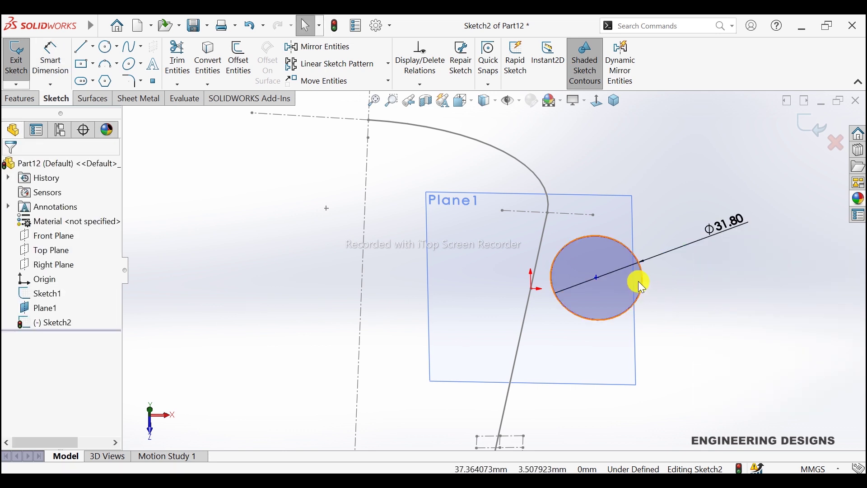
- Add a Pierce relation between the circle's centre and the path line, then close Sketch2
{"action": "left_click", "coordinate": [597, 278]}
{"action": "left_click", "coordinate": [529, 302], "text": "ctrl"}
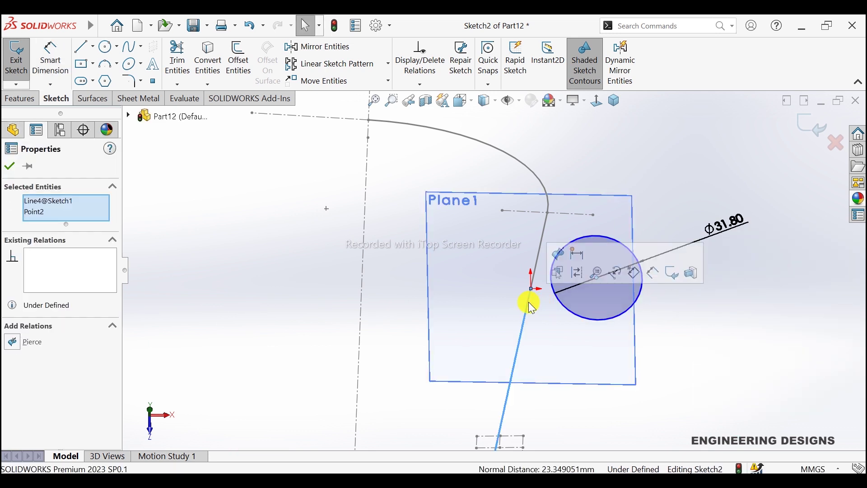
{"action": "left_click", "coordinate": [561, 261]}
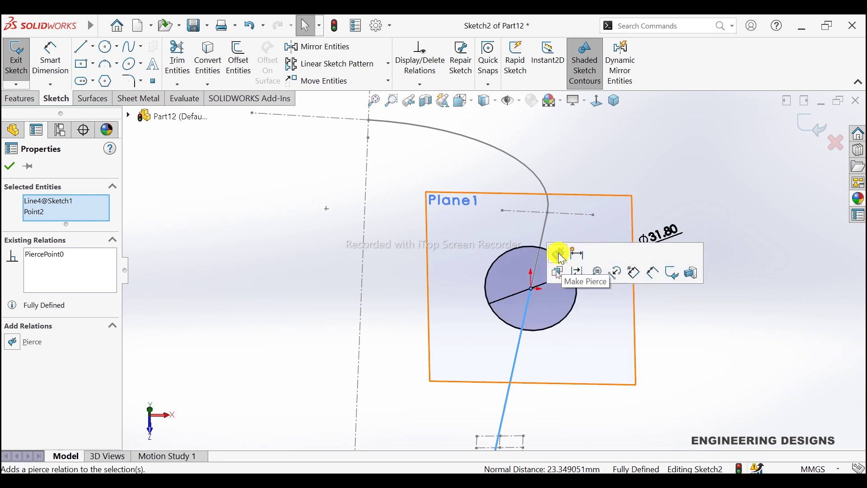
{"action": "left_click", "coordinate": [678, 309]}
{"action": "left_click", "coordinate": [809, 127]}
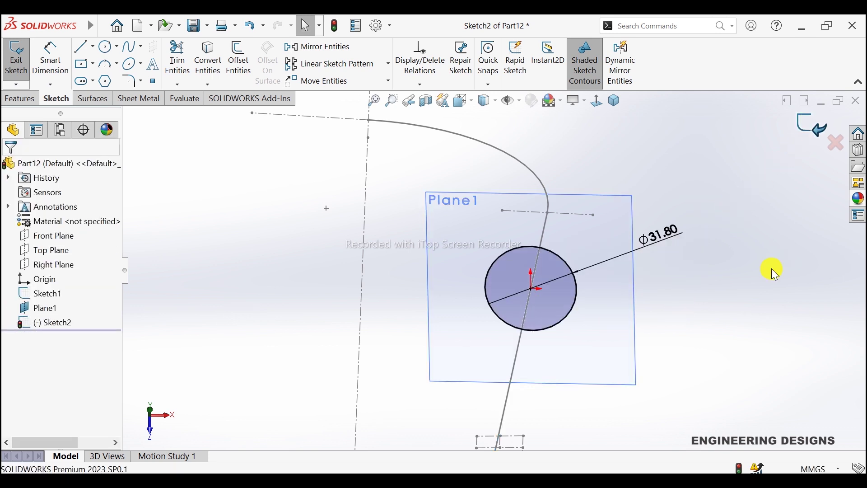
{"action": "left_click", "coordinate": [612, 317]}
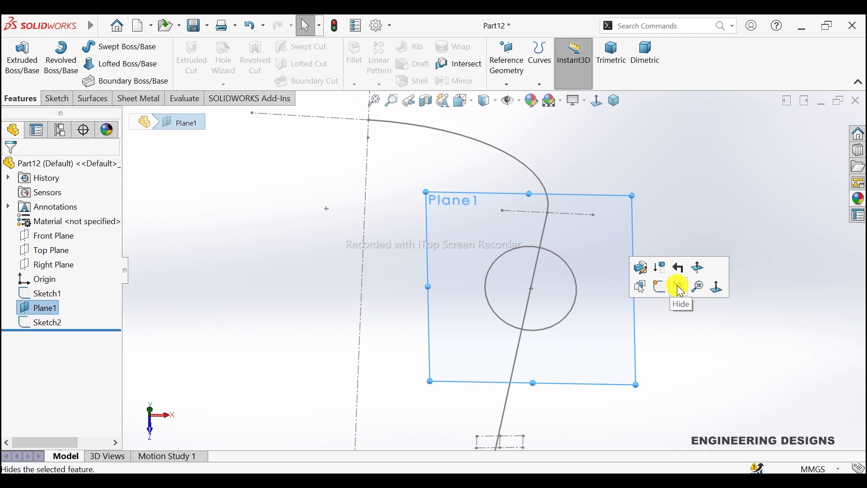
- Hide Plane1 and sweep the Sketch2 circle along the Sketch1 bent path as Sweep1
{"action": "left_click", "coordinate": [679, 286]}
{"action": "mouse_move", "coordinate": [633, 245]}
{"action": "middle_mouse_down"}
{"action": "mouse_move", "coordinate": [623, 265]}
{"action": "mouse_move", "coordinate": [584, 199]}
{"action": "mouse_move", "coordinate": [612, 201]}
{"action": "mouse_move", "coordinate": [552, 174]}
{"action": "middle_mouse_up"}
{"action": "left_click", "coordinate": [127, 46]}
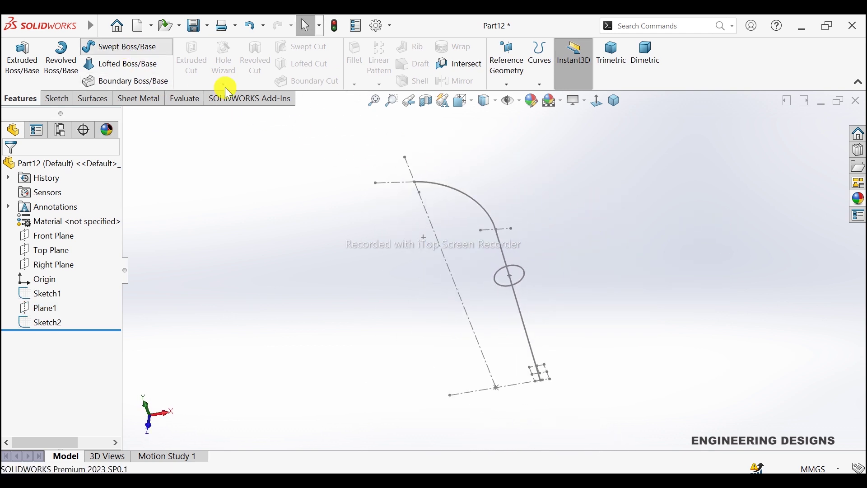
{"action": "scroll", "coordinate": [535, 282], "scroll_direction": "down", "scroll_amount": 3}
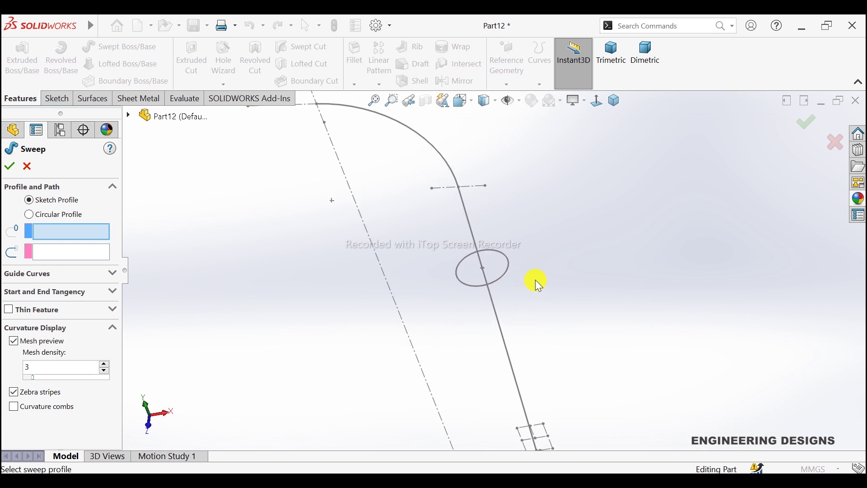
{"action": "left_click", "coordinate": [506, 268]}
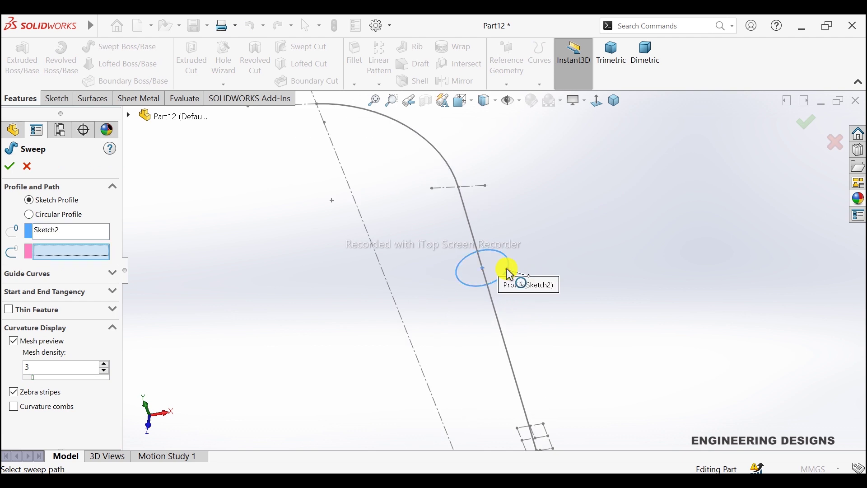
{"action": "left_click", "coordinate": [473, 235]}
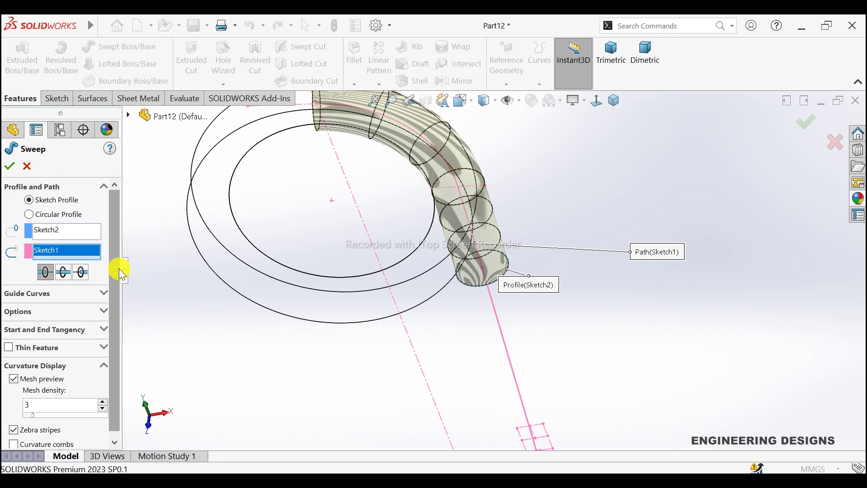
{"action": "left_click", "coordinate": [9, 167]}
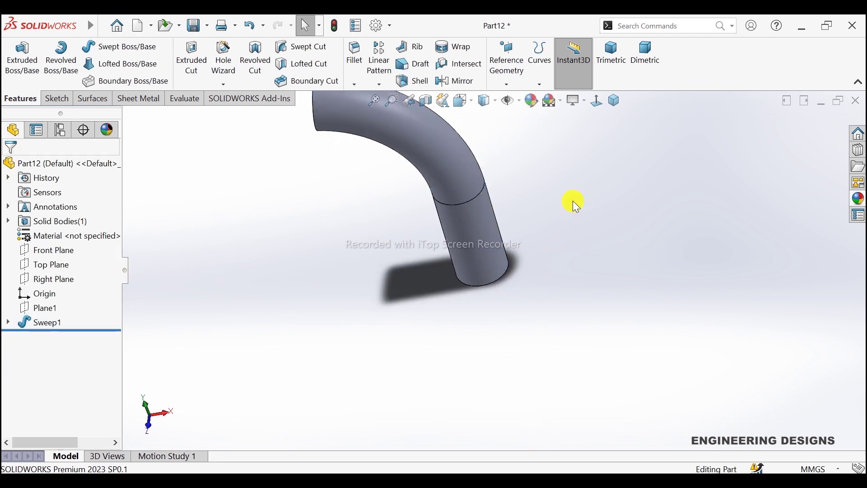
- Give the part an orange appearance and apply the Plain White scene
{"action": "left_click", "coordinate": [532, 100]}
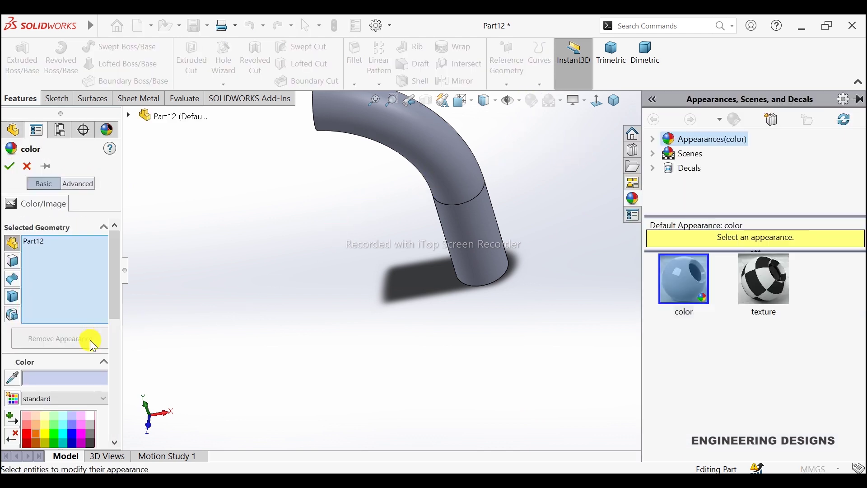
{"action": "left_click", "coordinate": [34, 432]}
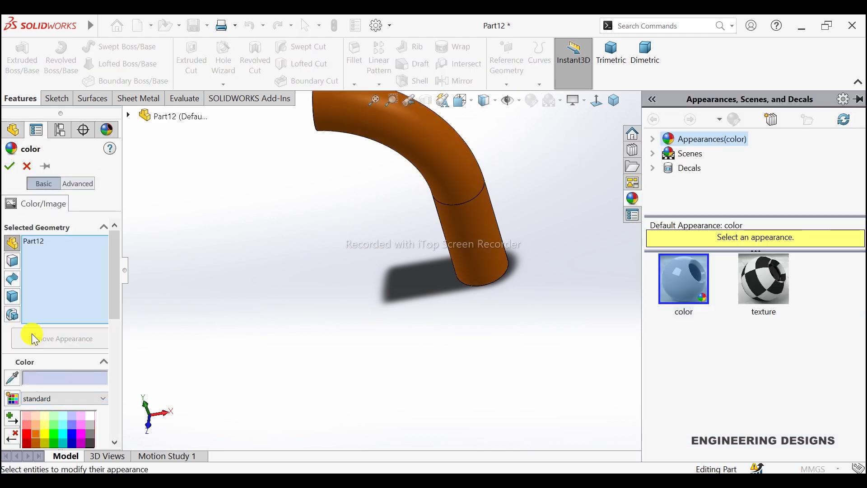
{"action": "left_click", "coordinate": [10, 167]}
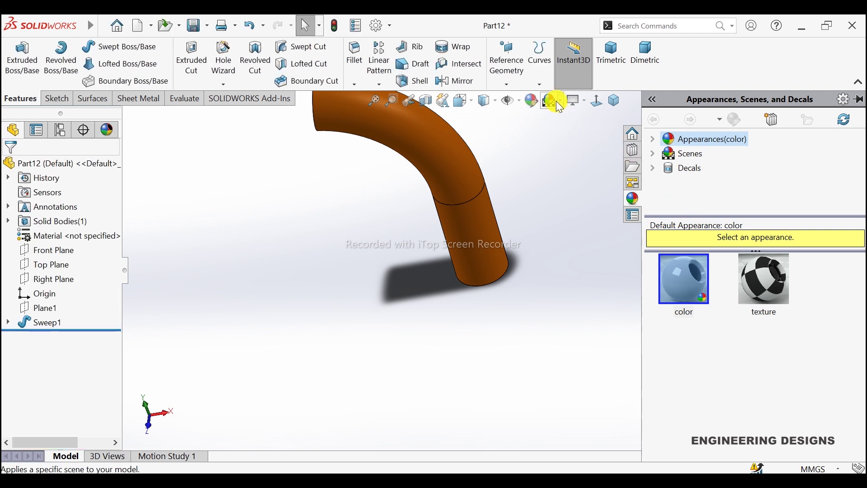
{"action": "left_click", "coordinate": [563, 95]}
{"action": "left_click", "coordinate": [585, 133]}
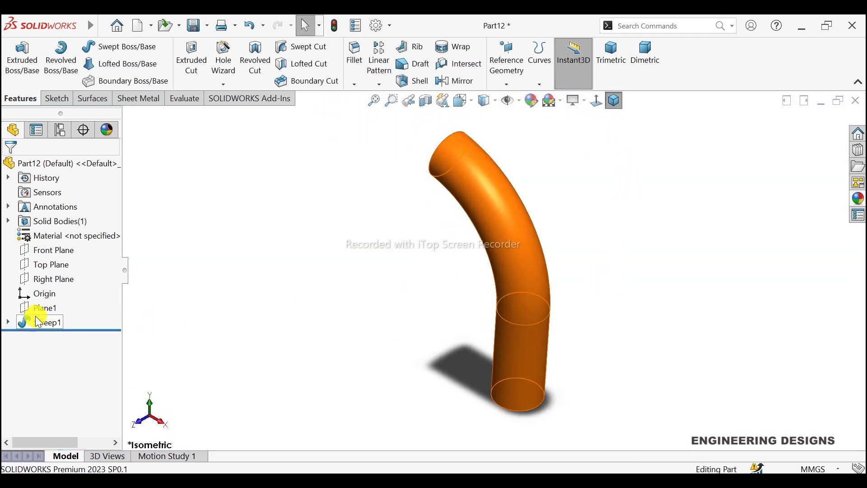
- Expand Sweep1 and toggle Sketch1 so its path dimensions are hidden
{"action": "left_click", "coordinate": [8, 321]}
{"action": "left_click", "coordinate": [52, 353]}
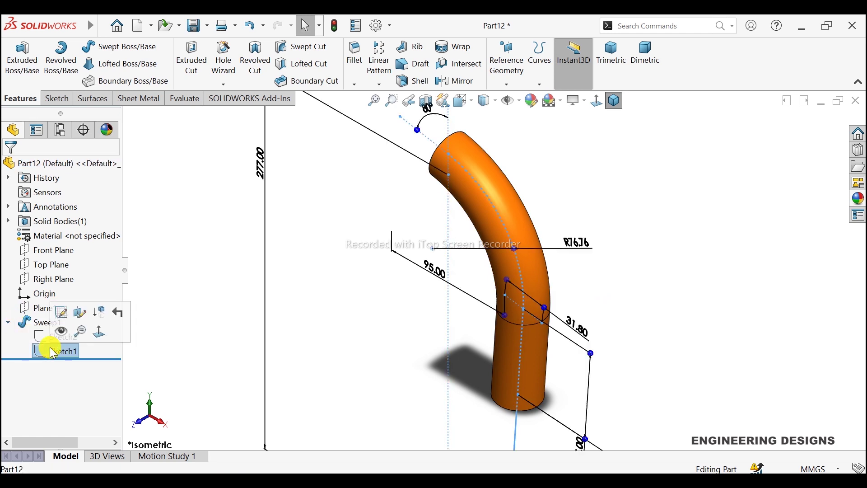
{"action": "left_click", "coordinate": [370, 300]}
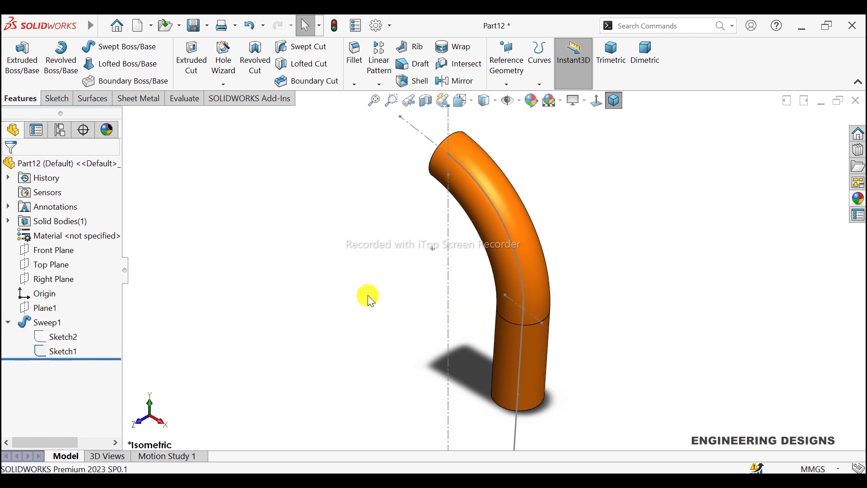
{"action": "scroll", "coordinate": [608, 297], "scroll_direction": "up", "scroll_amount": 3}
{"action": "scroll", "coordinate": [507, 387], "scroll_direction": "up", "scroll_amount": 2}
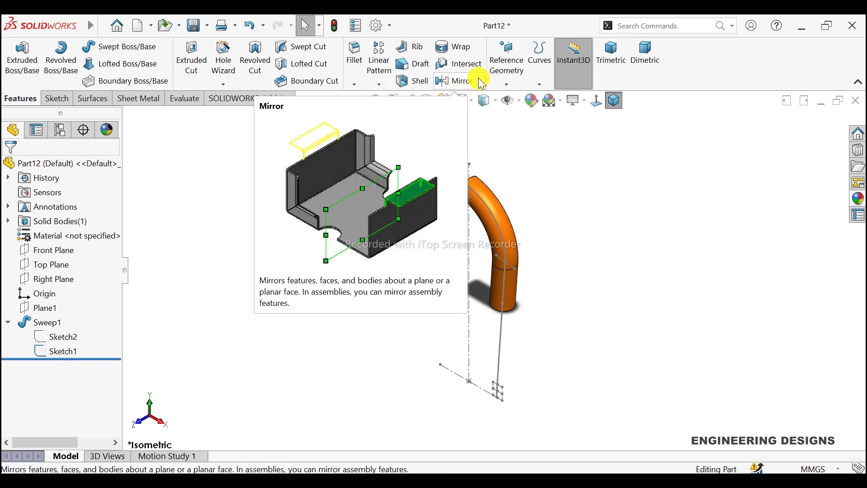
- Create Plane2 perpendicular to the path's lower end line, through its end point
{"action": "left_click", "coordinate": [506, 84]}
{"action": "left_click", "coordinate": [515, 98]}
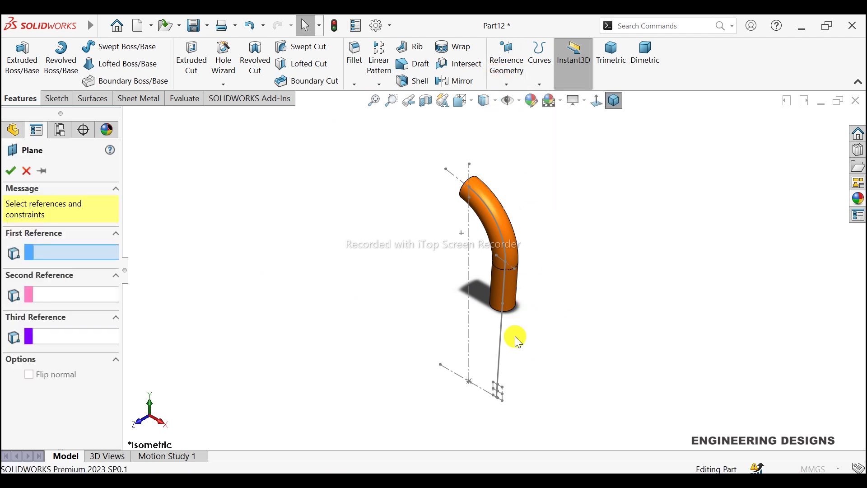
{"action": "scroll", "coordinate": [502, 395], "scroll_direction": "down", "scroll_amount": 2}
{"action": "scroll", "coordinate": [505, 357], "scroll_direction": "down", "scroll_amount": 3}
{"action": "scroll", "coordinate": [506, 343], "scroll_direction": "down", "scroll_amount": 2}
{"action": "scroll", "coordinate": [501, 339], "scroll_direction": "down", "scroll_amount": 2}
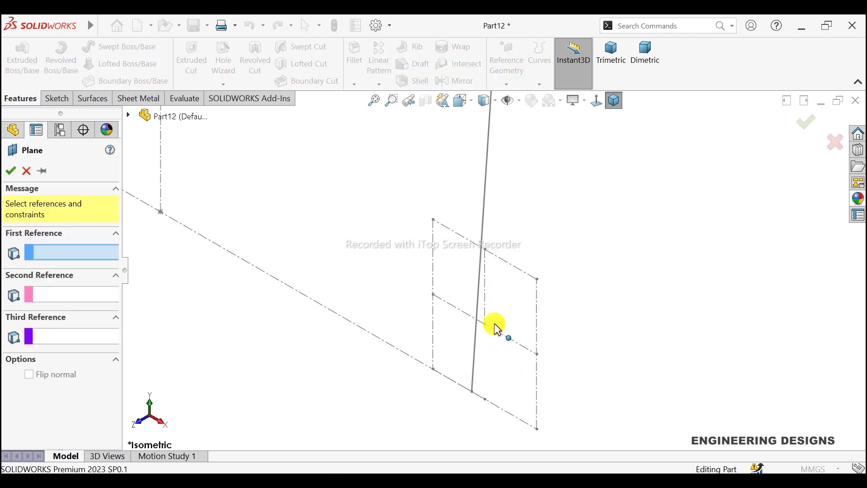
{"action": "scroll", "coordinate": [494, 320], "scroll_direction": "down", "scroll_amount": 2}
{"action": "left_click", "coordinate": [479, 325]}
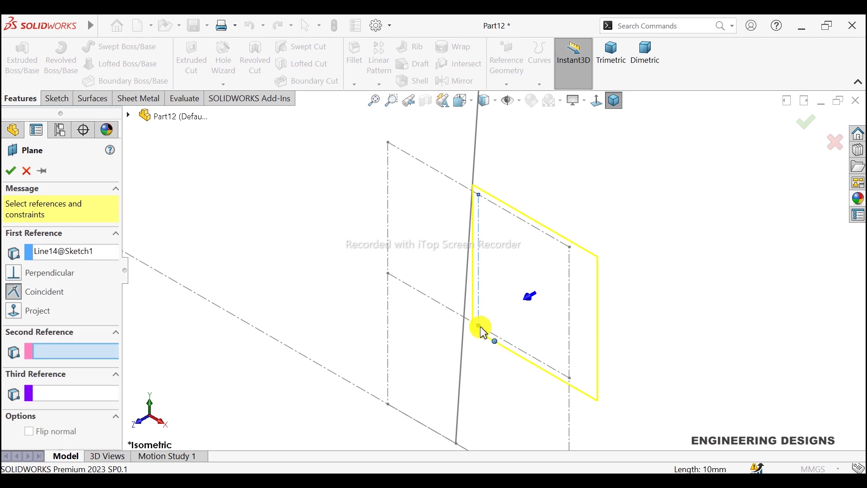
{"action": "left_click", "coordinate": [479, 325]}
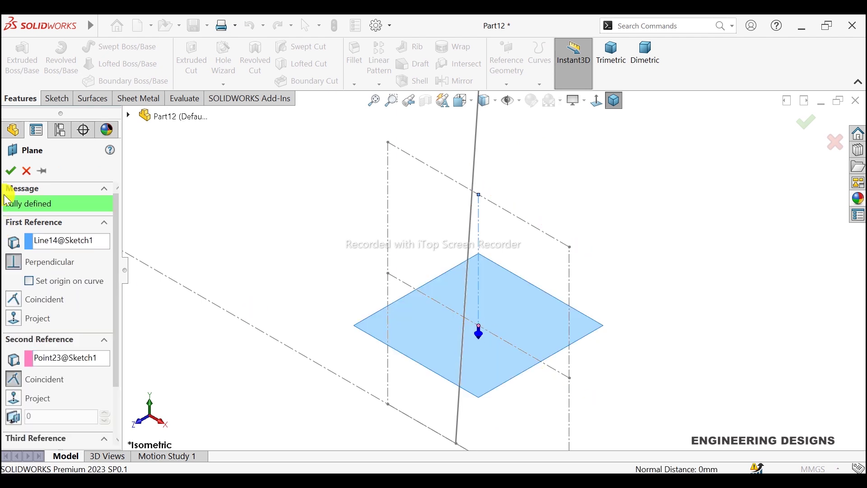
{"action": "left_click", "coordinate": [11, 171]}
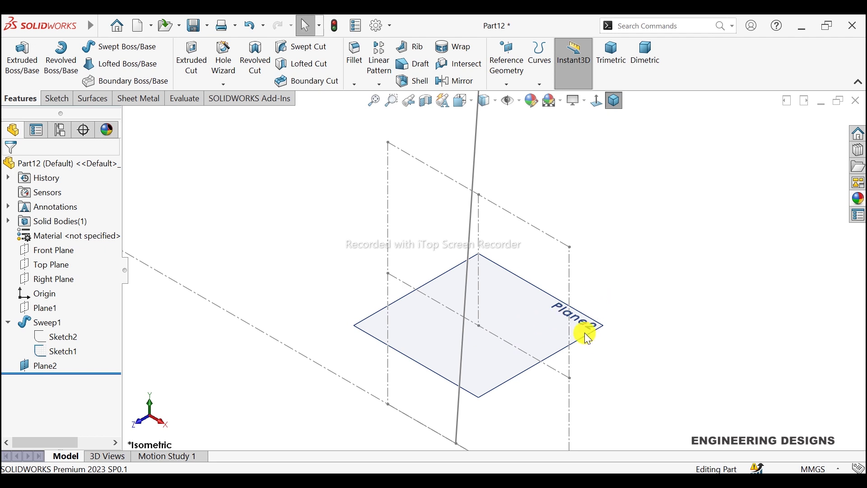
{"action": "left_click", "coordinate": [595, 328]}
- Start a sketch on Plane2 and view it straight on
{"action": "left_click", "coordinate": [644, 300]}
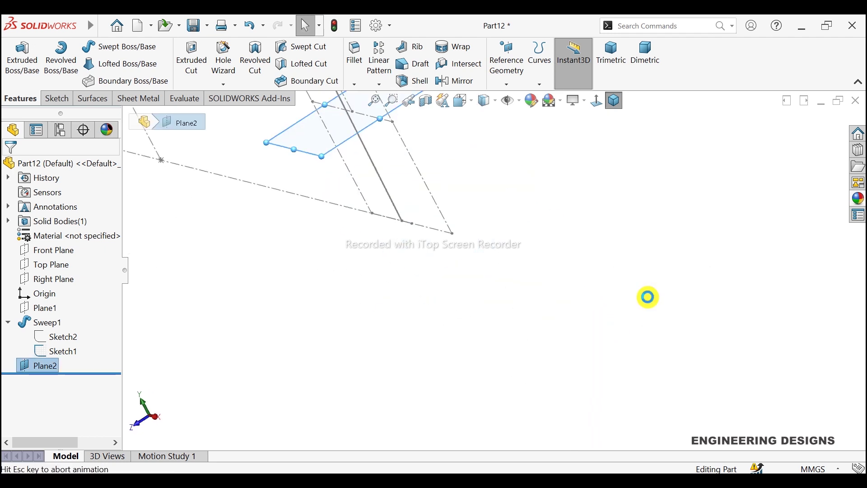
{"action": "scroll", "coordinate": [531, 264], "scroll_direction": "up", "scroll_amount": 2}
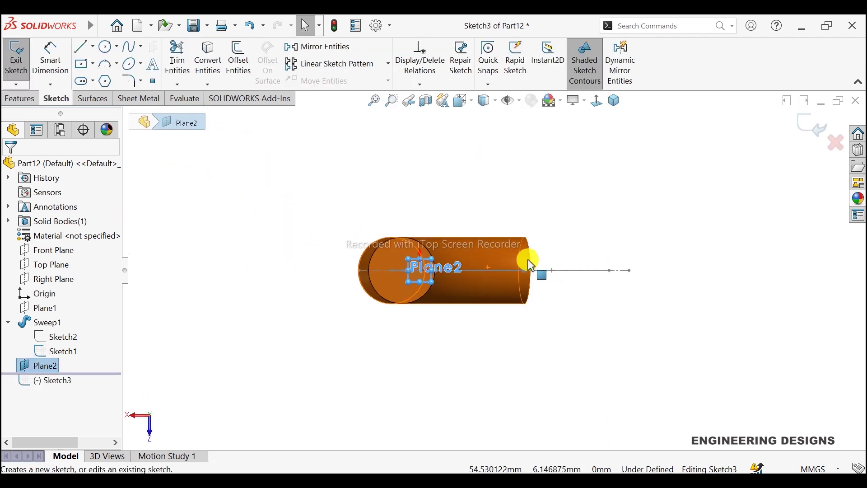
{"action": "middle_click_drag", "start_coordinate": [499, 253], "coordinate": [677, 316]}
{"action": "left_click", "coordinate": [597, 104]}
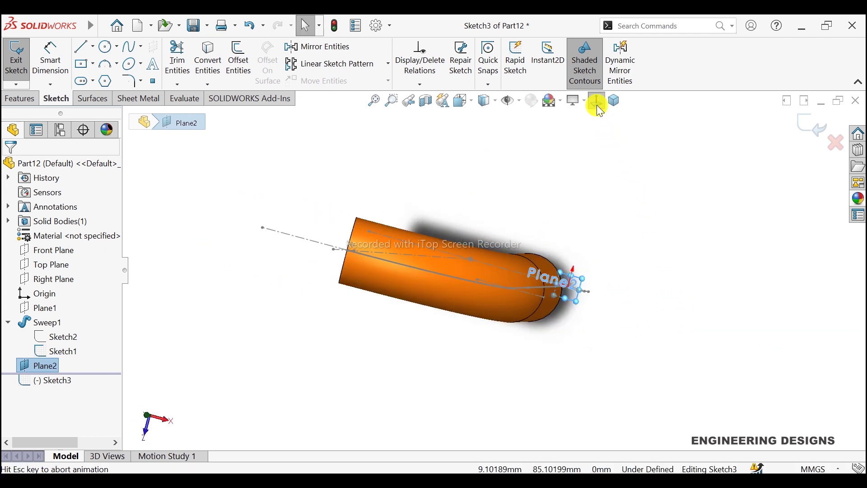
{"action": "left_click", "coordinate": [597, 105]}
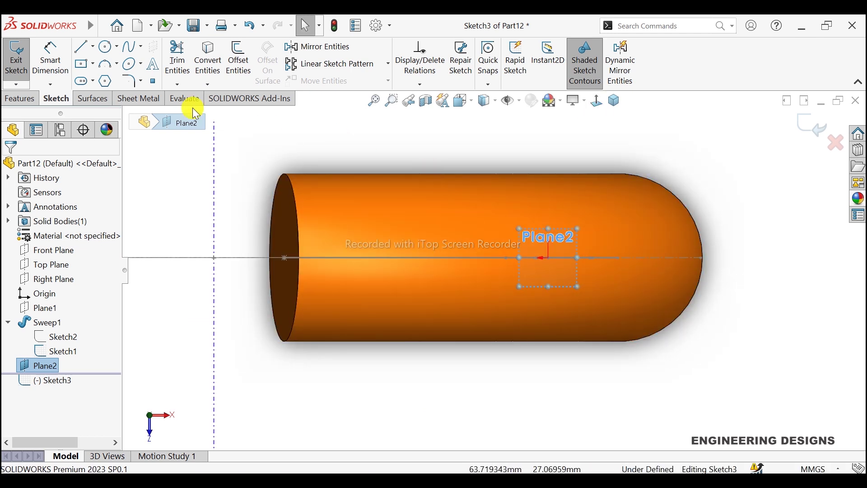
- Draw a tall ellipse centred on the path end, radii about 18.51 and 10.45 mm
{"action": "left_click", "coordinate": [132, 64]}
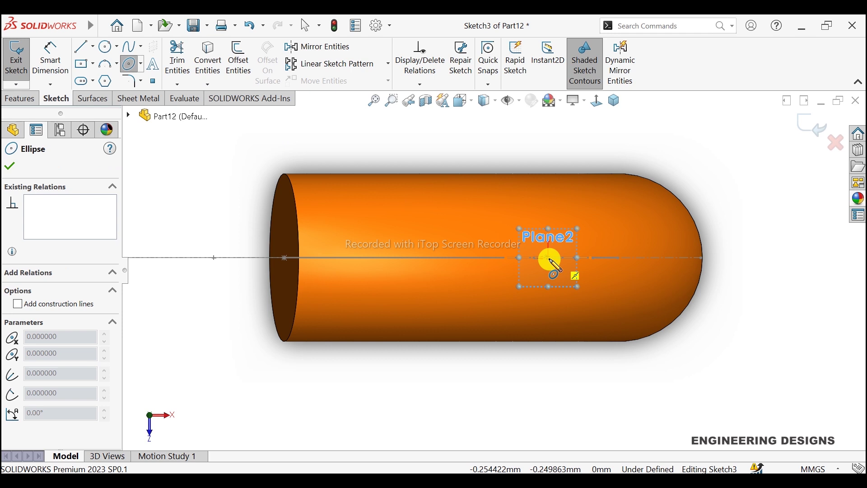
{"action": "left_click", "coordinate": [548, 258]}
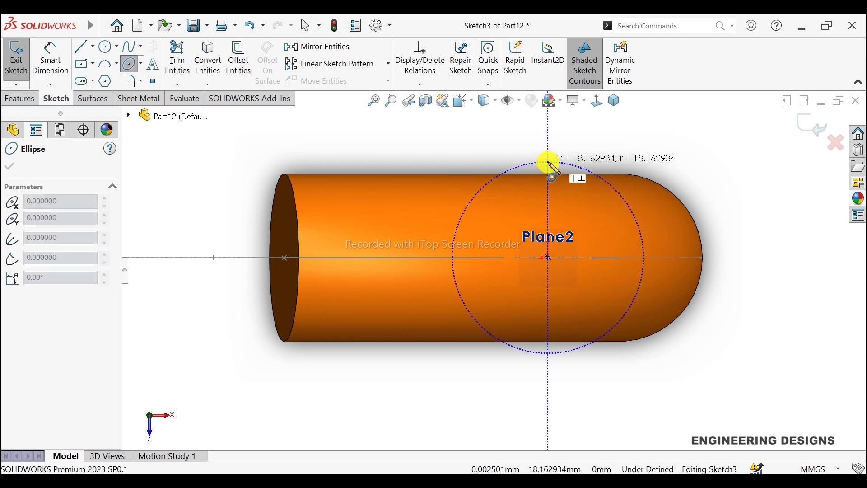
{"action": "left_click", "coordinate": [549, 161]}
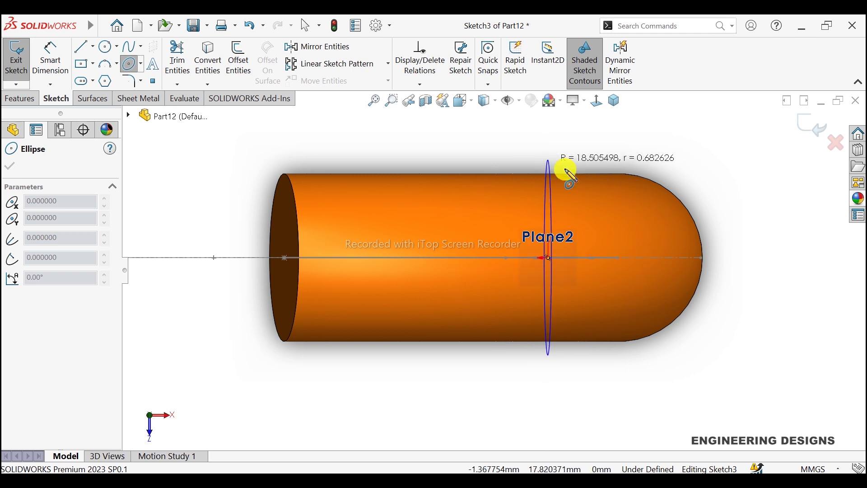
{"action": "left_click", "coordinate": [604, 213]}
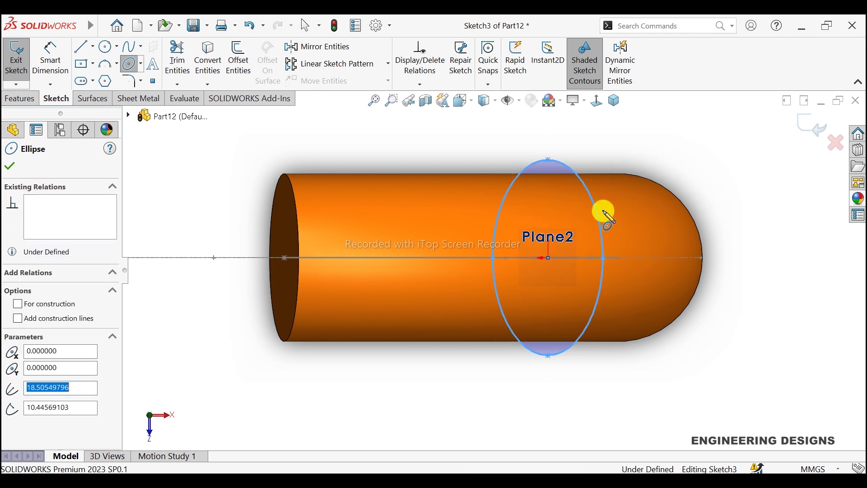
{"action": "left_click", "coordinate": [10, 166]}
- Dimension the ellipse height between top and bottom vertices to 34 mm
{"action": "left_click", "coordinate": [50, 59]}
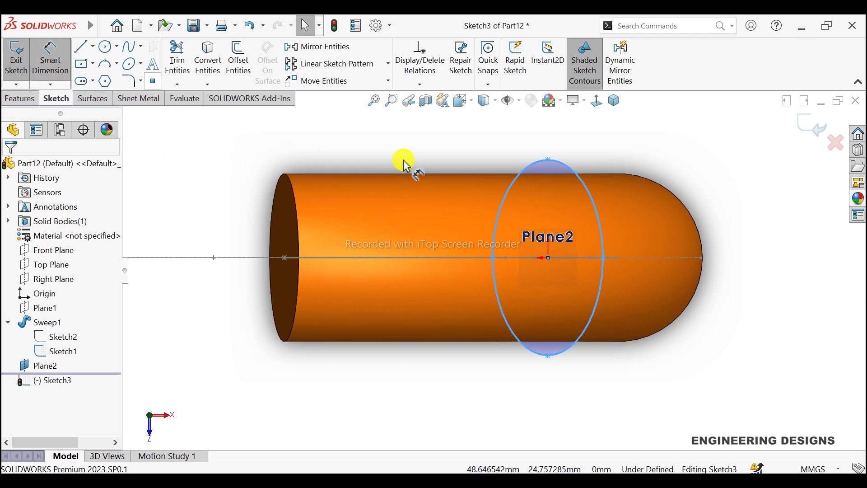
{"action": "left_click", "coordinate": [548, 355]}
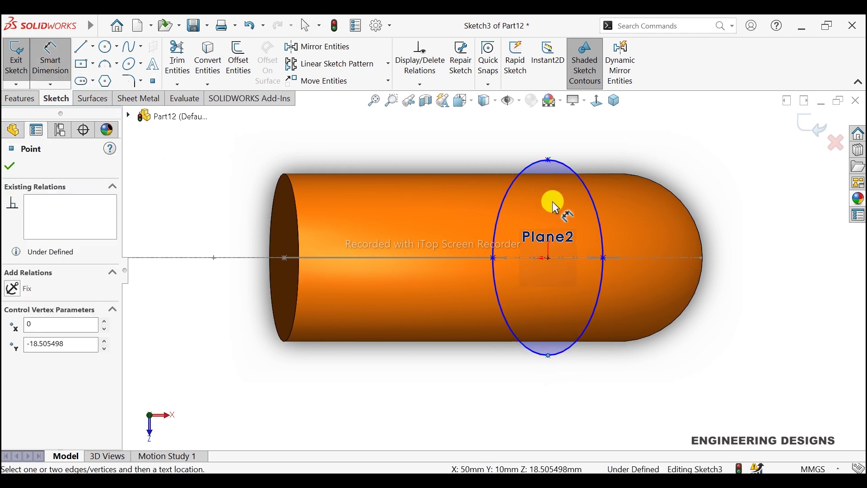
{"action": "left_click", "coordinate": [549, 160]}
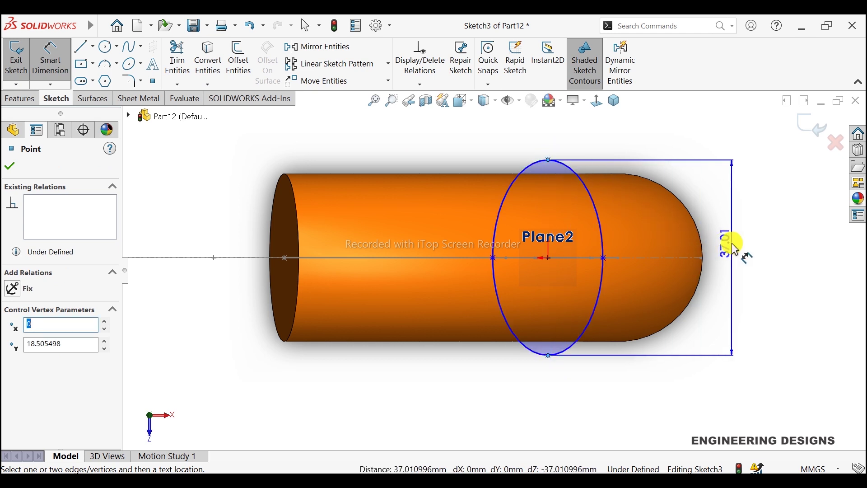
{"action": "left_click", "coordinate": [730, 243]}
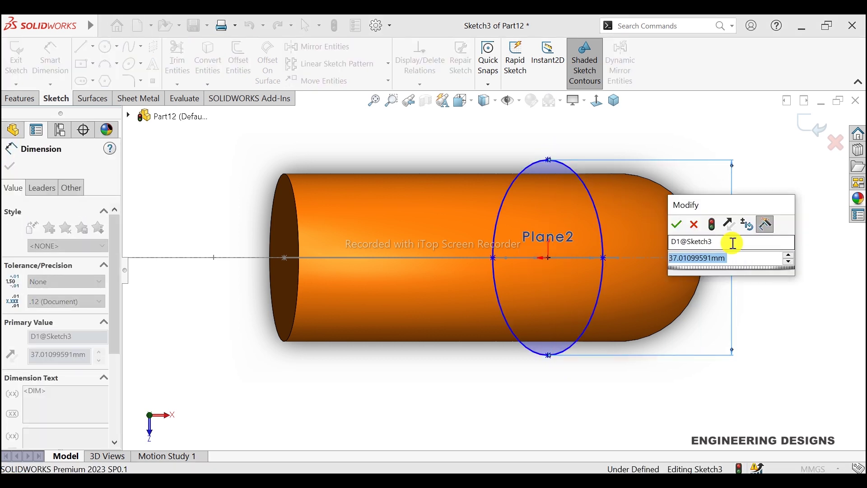
{"action": "type", "text": "34"}
{"action": "key", "text": "Return"}
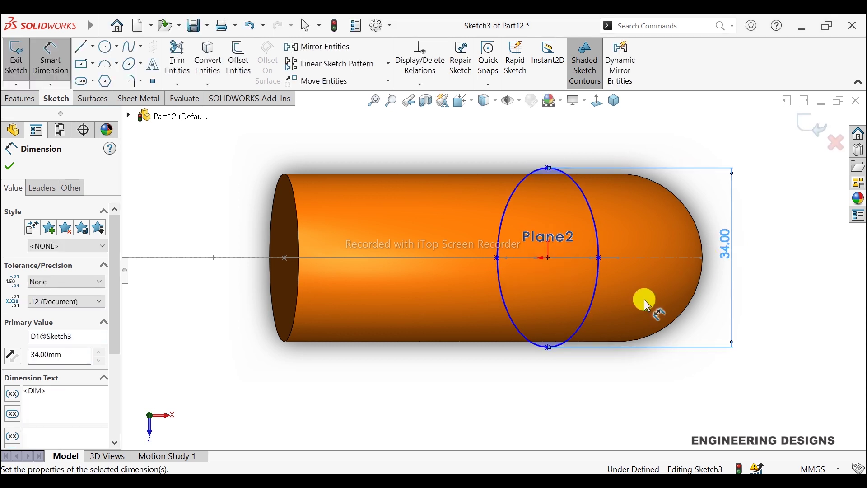
- Dimension the ellipse width to 14 mm and exit Sketch3
{"action": "left_click", "coordinate": [497, 257]}
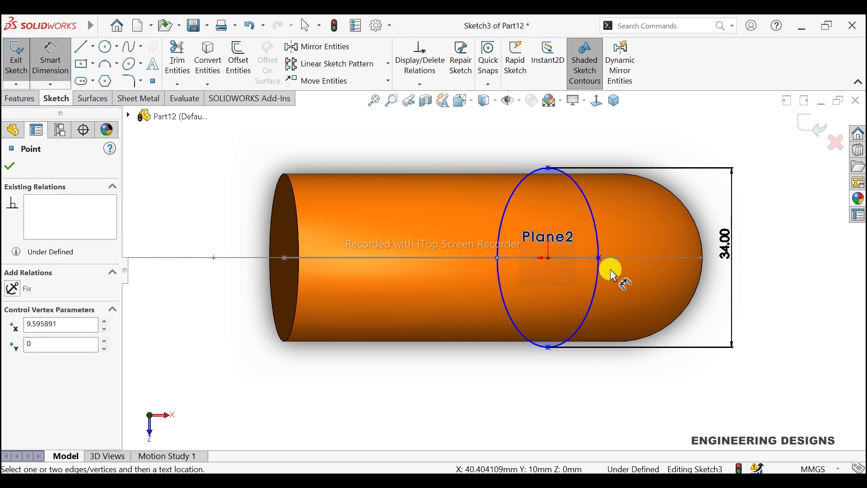
{"action": "left_click", "coordinate": [599, 258]}
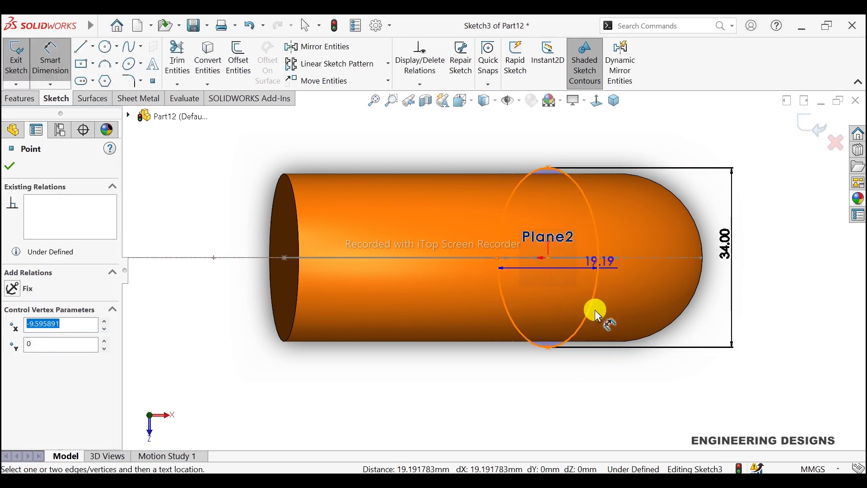
{"action": "left_click", "coordinate": [557, 400]}
{"action": "type", "text": "14"}
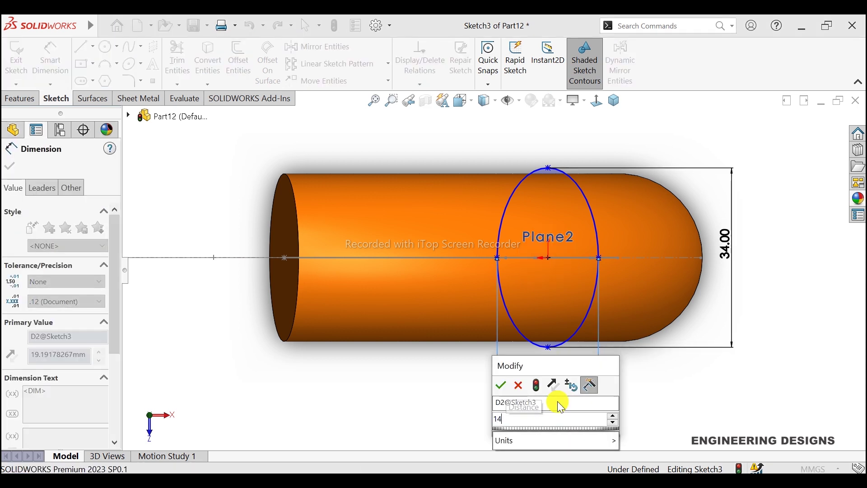
{"action": "key", "text": "Return"}
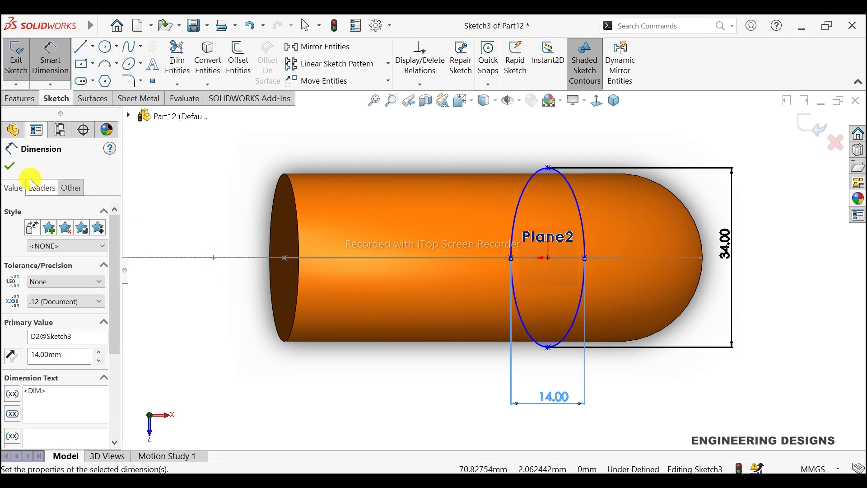
{"action": "left_click", "coordinate": [10, 166]}
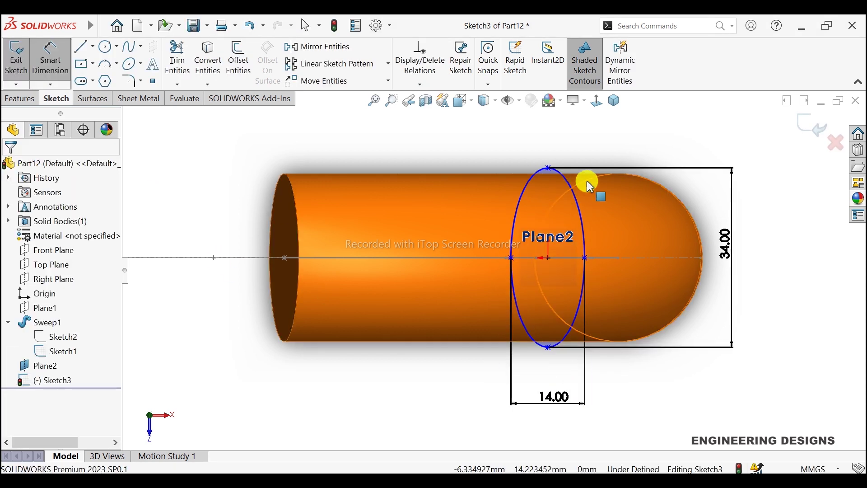
{"action": "left_click", "coordinate": [813, 129]}
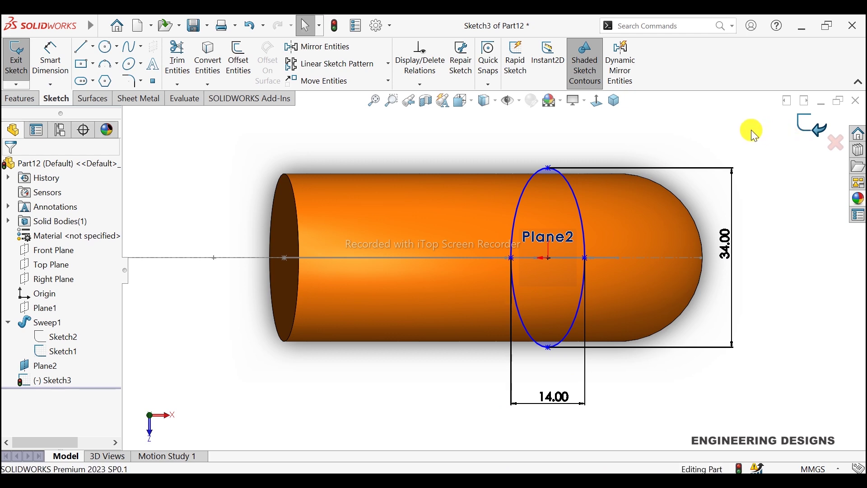
- Switch to isometric view and edit the tube's color appearance from orange to red
{"action": "left_click", "coordinate": [614, 100]}
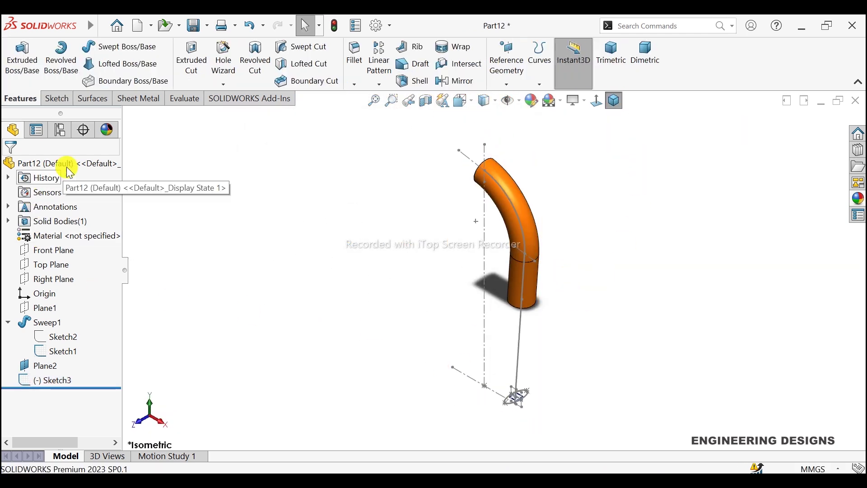
{"action": "left_click", "coordinate": [107, 129]}
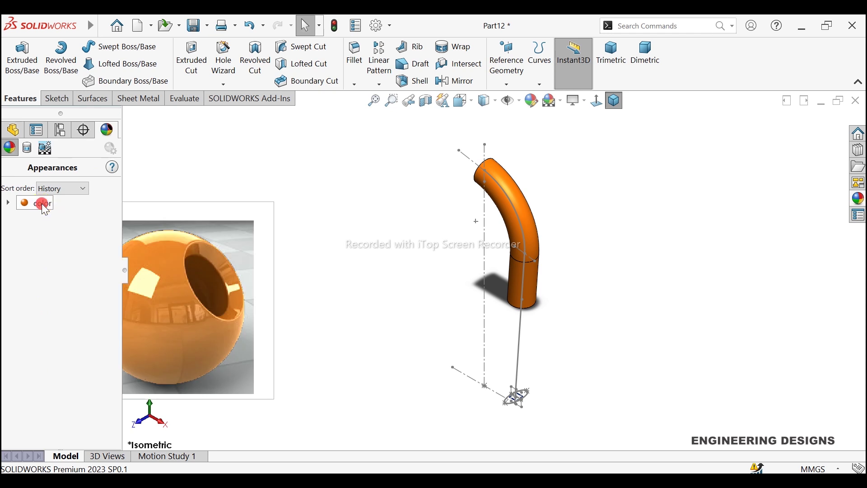
{"action": "left_click", "coordinate": [42, 203]}
{"action": "right_click", "coordinate": [42, 203]}
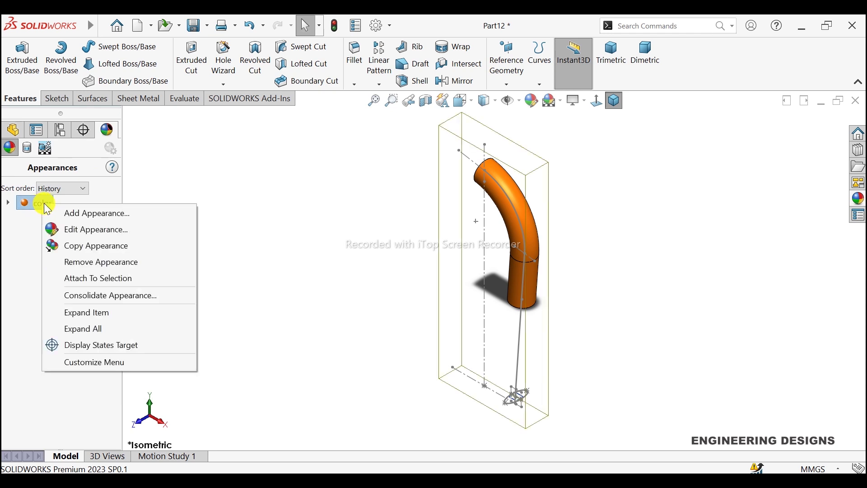
{"action": "left_click", "coordinate": [97, 229]}
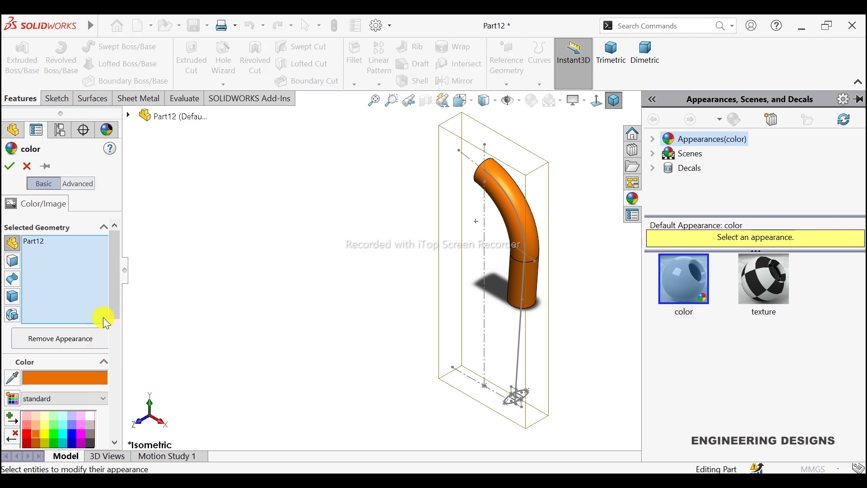
{"action": "left_click_drag", "start_coordinate": [116, 278], "coordinate": [115, 292]}
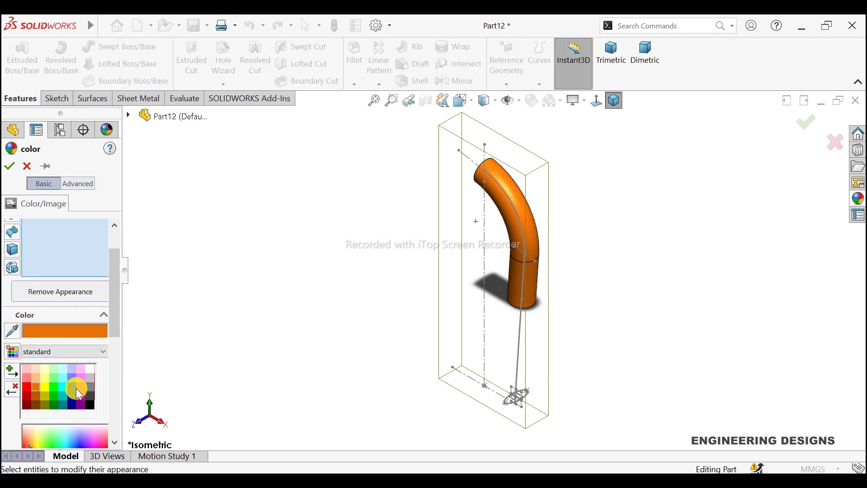
{"action": "left_click", "coordinate": [26, 386]}
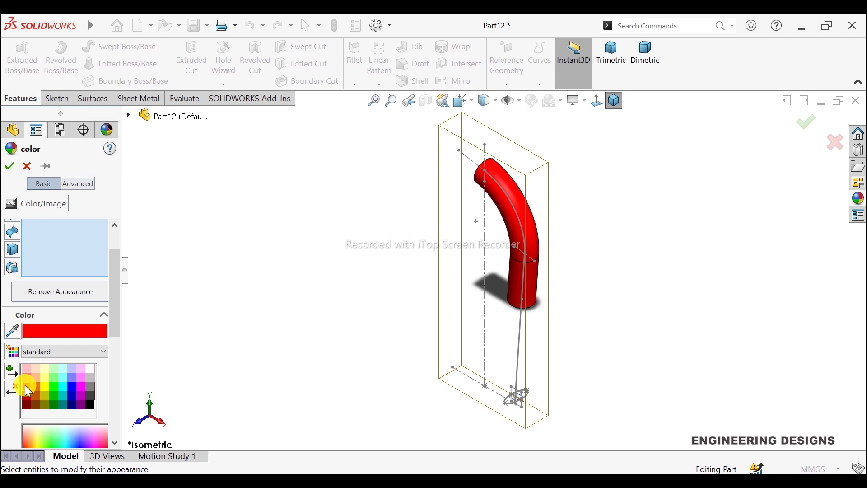
{"action": "left_click", "coordinate": [12, 168]}
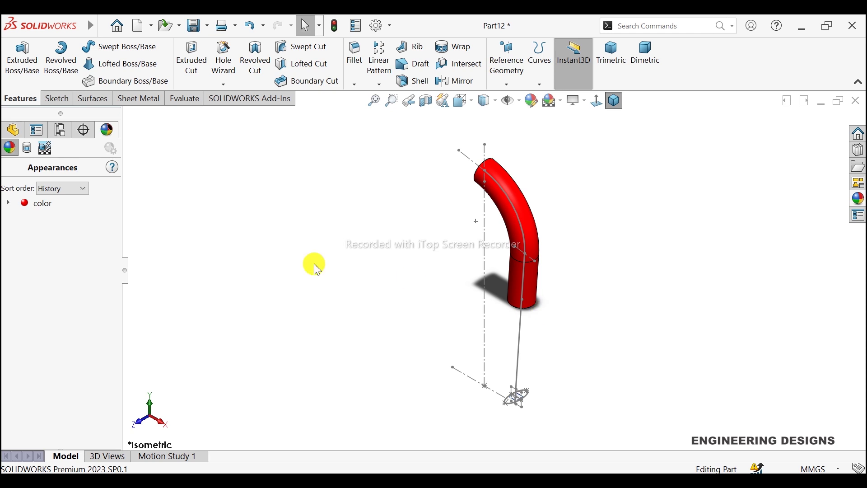
{"action": "left_click", "coordinate": [12, 130]}
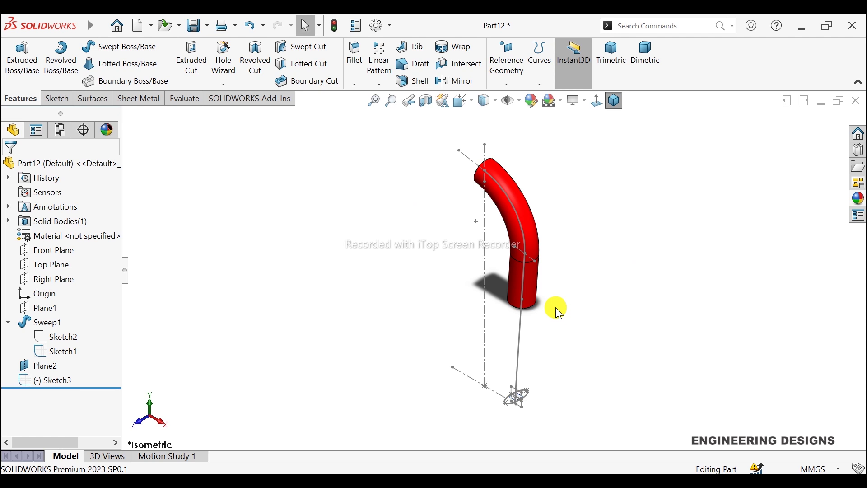
- Start a Lofted Boss/Base feature with no profiles selected, keeping the red tube and Sketch3 ellipse
{"action": "left_click", "coordinate": [110, 64]}
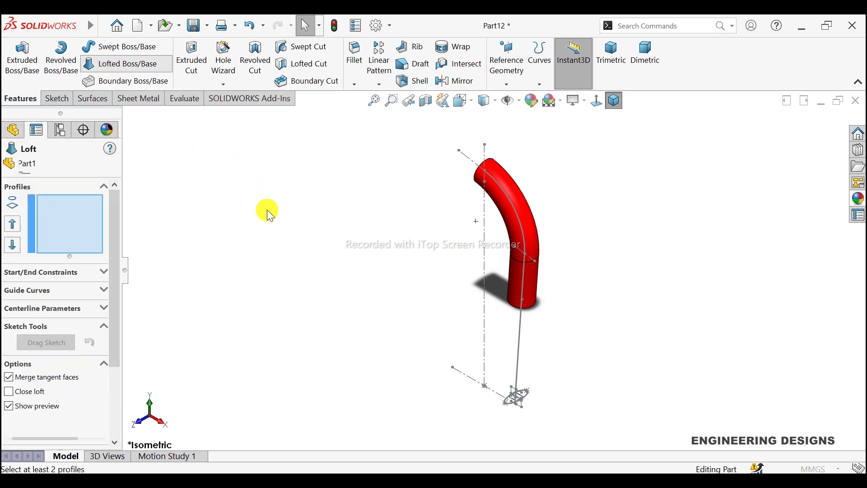
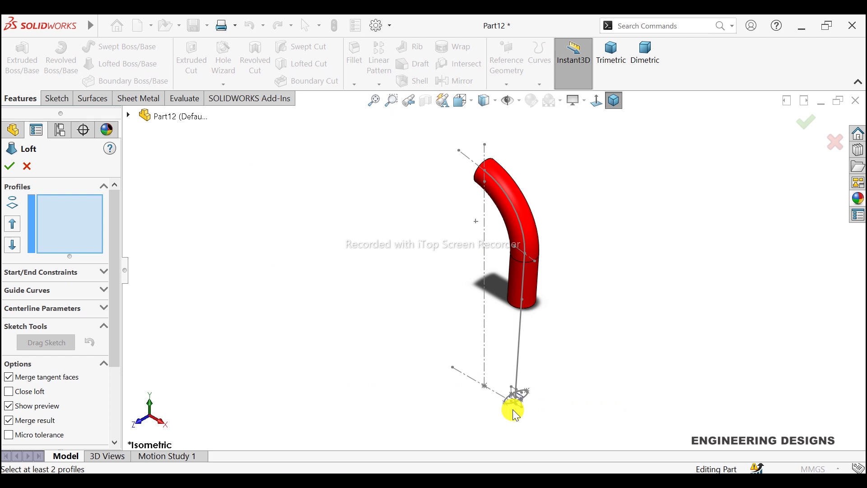
- Pick the tube's bottom end face and the Sketch3 ellipse on Plane2 as loft profiles
{"action": "middle_click_drag", "start_coordinate": [582, 395], "coordinate": [523, 267]}
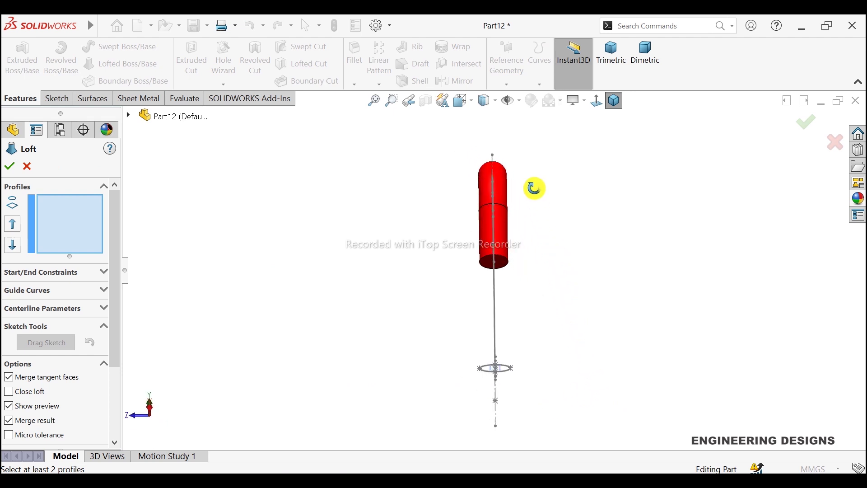
{"action": "scroll", "coordinate": [496, 255], "scroll_direction": "down", "scroll_amount": 3}
{"action": "left_click", "coordinate": [469, 248]}
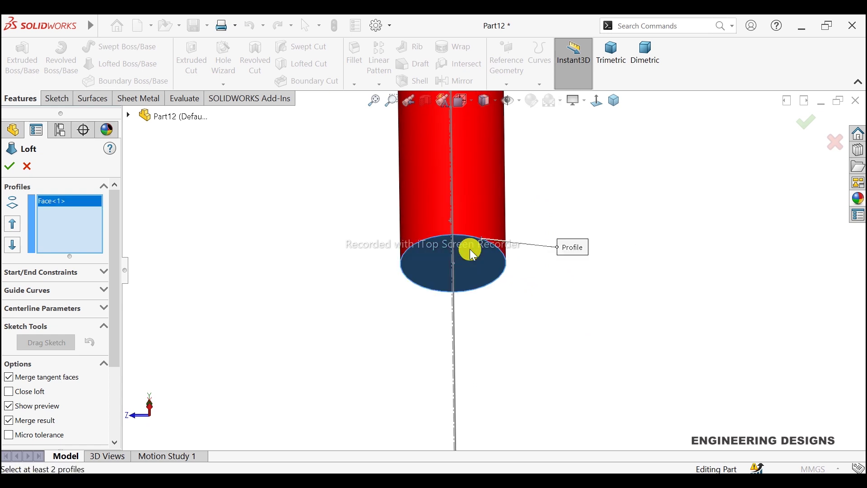
{"action": "scroll", "coordinate": [453, 298], "scroll_direction": "up", "scroll_amount": 3}
{"action": "scroll", "coordinate": [483, 300], "scroll_direction": "up", "scroll_amount": 2}
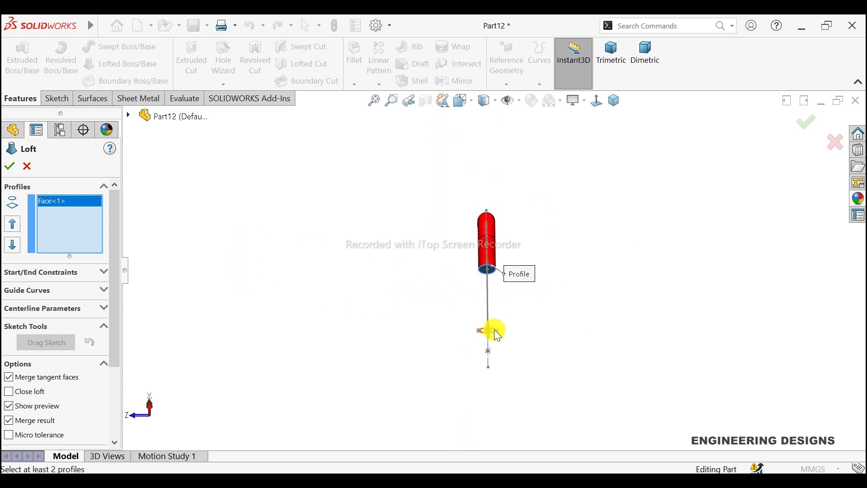
{"action": "mouse_move", "coordinate": [489, 328]}
{"action": "middle_mouse_down"}
{"action": "mouse_move", "coordinate": [546, 397]}
{"action": "mouse_move", "coordinate": [499, 348]}
{"action": "mouse_move", "coordinate": [515, 358]}
{"action": "mouse_move", "coordinate": [508, 342]}
{"action": "mouse_move", "coordinate": [471, 329]}
{"action": "middle_mouse_up"}
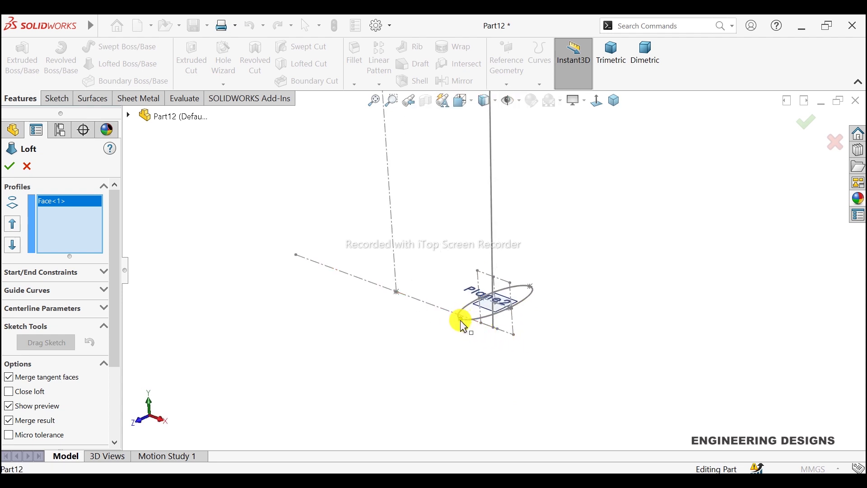
{"action": "left_click", "coordinate": [462, 321]}
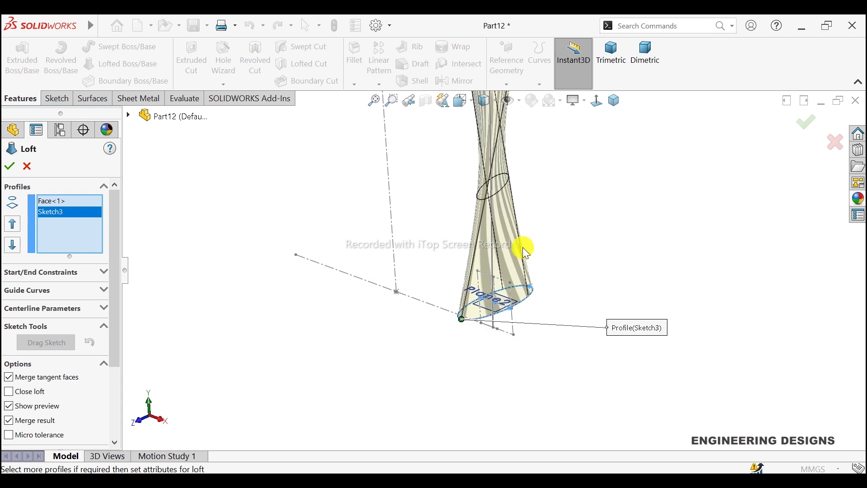
- Drag the connector points to matching positions so the loft preview no longer twists
{"action": "middle_click_drag", "start_coordinate": [489, 318], "coordinate": [480, 296]}
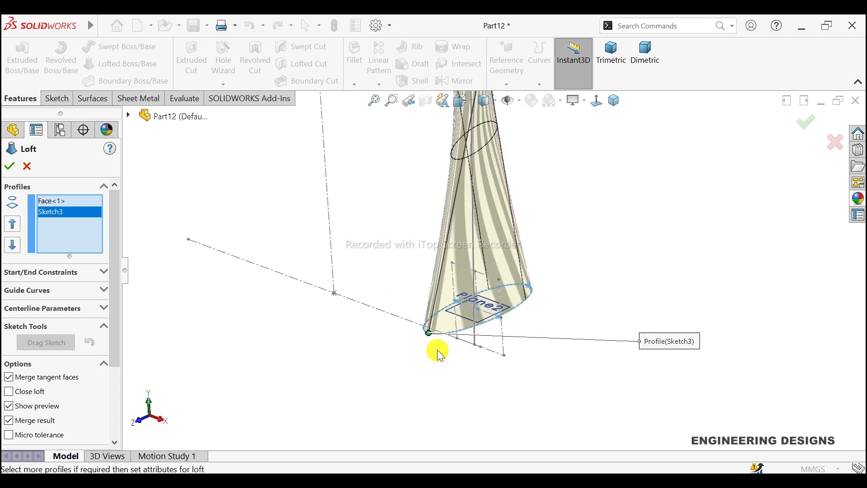
{"action": "mouse_move", "coordinate": [442, 338]}
{"action": "left_mouse_down"}
{"action": "mouse_move", "coordinate": [506, 332]}
{"action": "mouse_move", "coordinate": [537, 290]}
{"action": "left_mouse_up"}
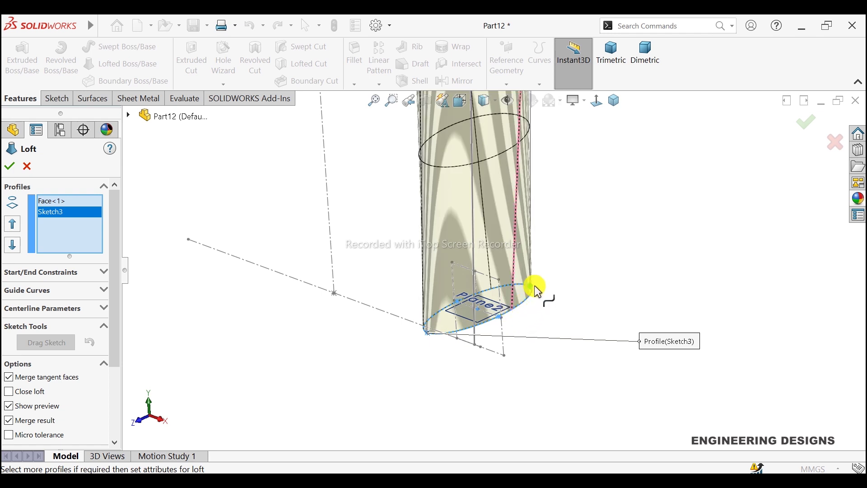
{"action": "scroll", "coordinate": [586, 251], "scroll_direction": "up", "scroll_amount": 2}
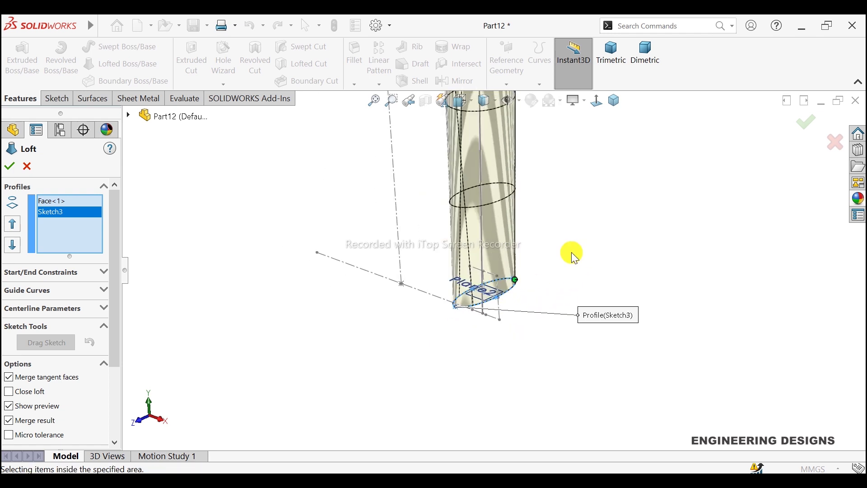
{"action": "scroll", "coordinate": [570, 251], "scroll_direction": "up", "scroll_amount": 2}
{"action": "mouse_move", "coordinate": [562, 224]}
{"action": "middle_mouse_down"}
{"action": "mouse_move", "coordinate": [462, 212]}
{"action": "mouse_move", "coordinate": [470, 251]}
{"action": "middle_mouse_up"}
{"action": "scroll", "coordinate": [534, 203], "scroll_direction": "down", "scroll_amount": 2}
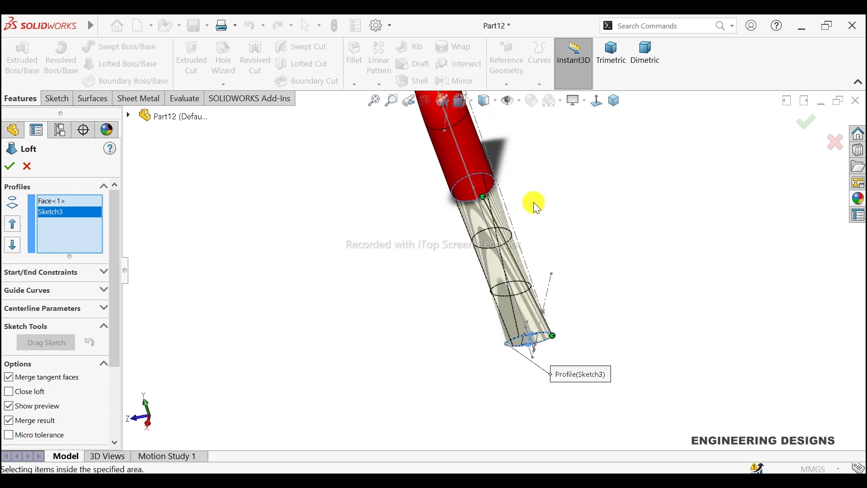
{"action": "left_click", "coordinate": [481, 192]}
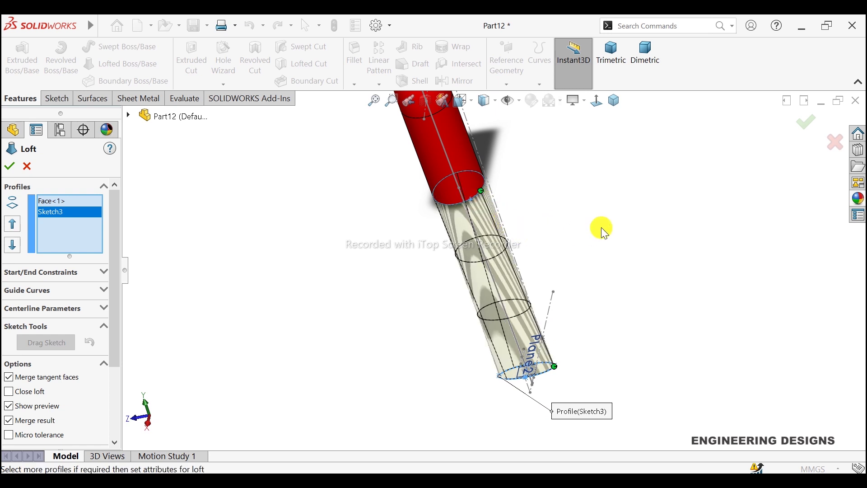
- Set the loft's start constraint to Tangency To Face
{"action": "left_click", "coordinate": [100, 272]}
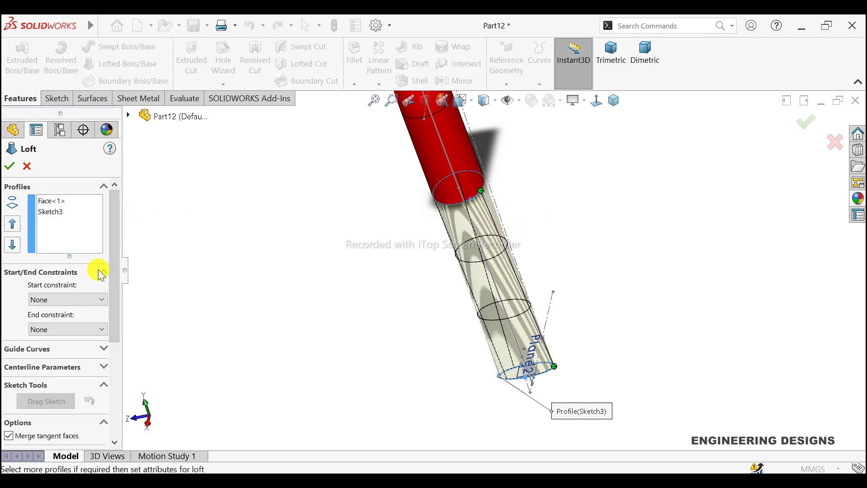
{"action": "left_click", "coordinate": [86, 302]}
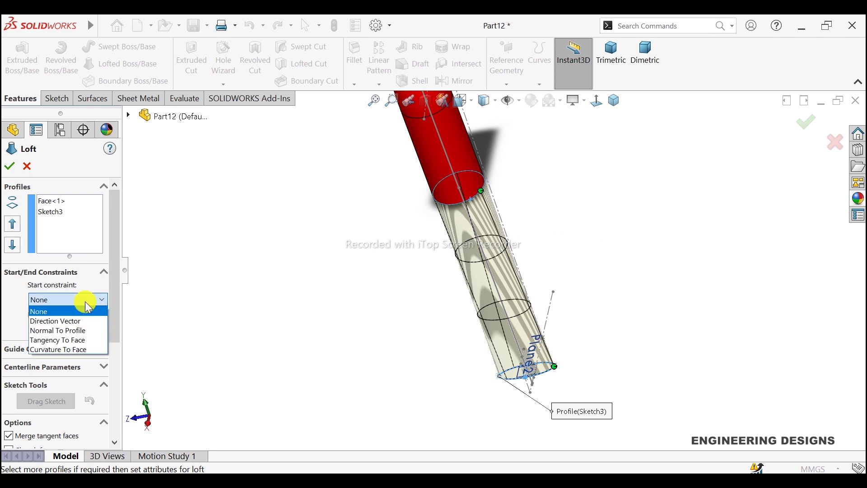
{"action": "left_click", "coordinate": [74, 340]}
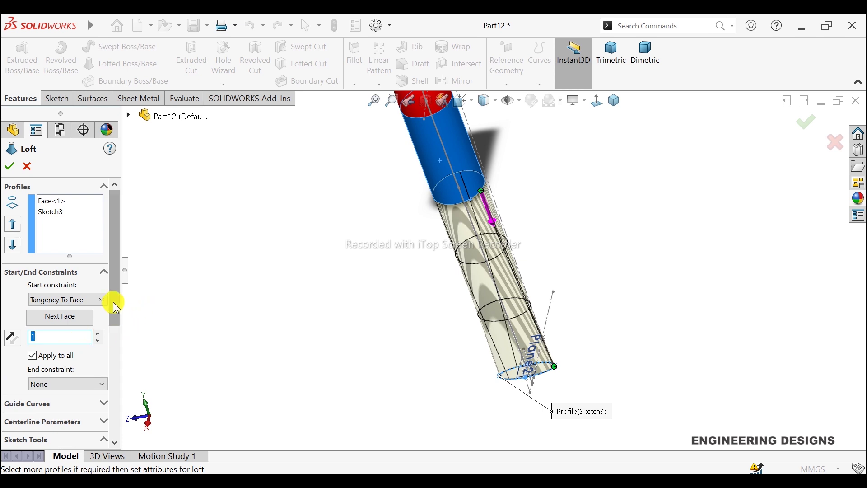
{"action": "mouse_move", "coordinate": [640, 318]}
{"action": "middle_mouse_down"}
{"action": "mouse_move", "coordinate": [638, 290]}
{"action": "mouse_move", "coordinate": [646, 298]}
{"action": "mouse_move", "coordinate": [561, 325]}
{"action": "mouse_move", "coordinate": [548, 265]}
{"action": "mouse_move", "coordinate": [516, 291]}
{"action": "mouse_move", "coordinate": [491, 293]}
{"action": "middle_mouse_up"}
{"action": "scroll", "coordinate": [492, 293], "scroll_direction": "down", "scroll_amount": 2}
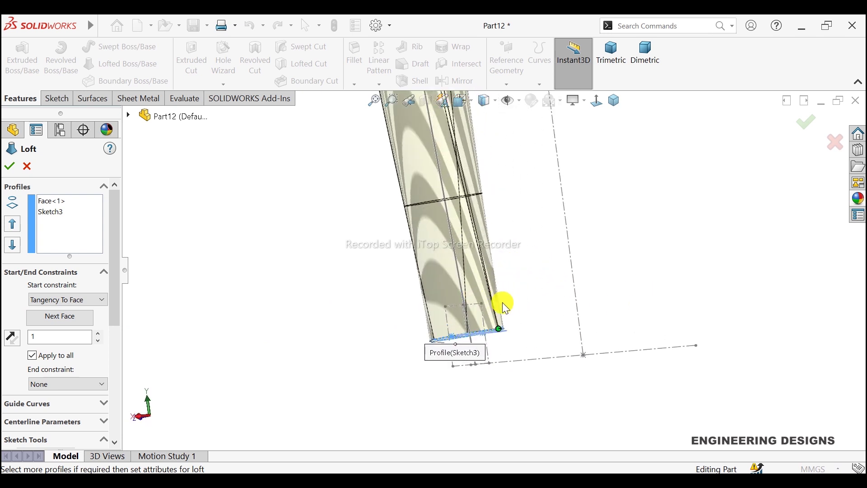
{"action": "left_click", "coordinate": [500, 327]}
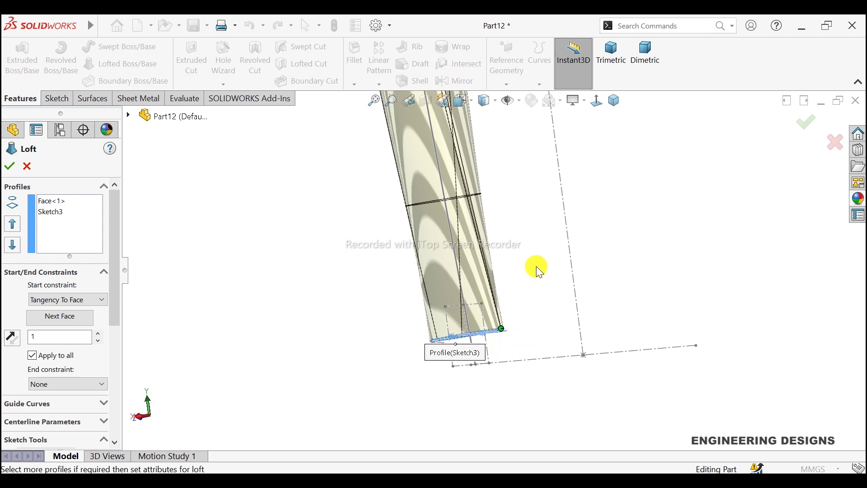
- Orbit to the Plane2 ellipse and slide its connector point along the ellipse
{"action": "scroll", "coordinate": [535, 266], "scroll_direction": "up", "scroll_amount": 1}
{"action": "scroll", "coordinate": [529, 213], "scroll_direction": "up", "scroll_amount": 2}
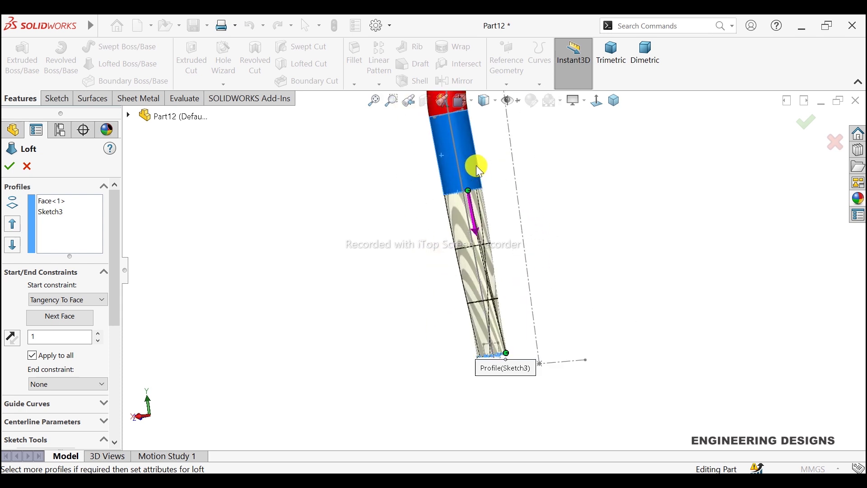
{"action": "scroll", "coordinate": [476, 166], "scroll_direction": "down", "scroll_amount": 3}
{"action": "scroll", "coordinate": [470, 202], "scroll_direction": "down", "scroll_amount": 1}
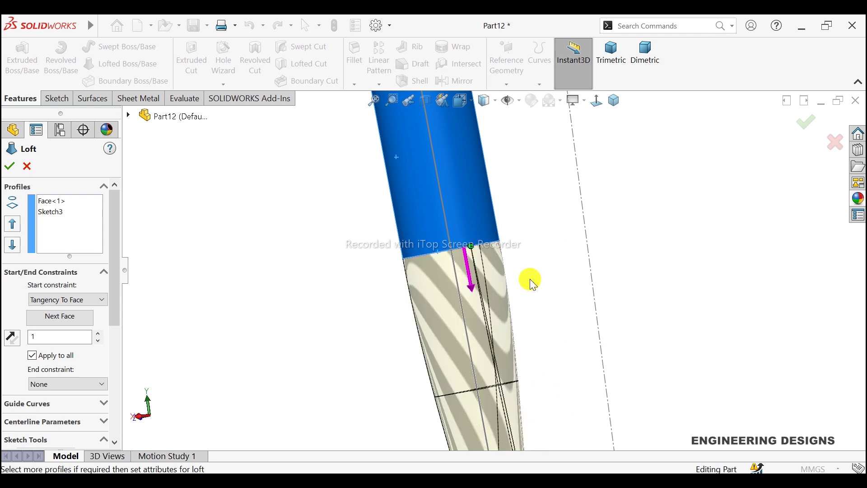
{"action": "scroll", "coordinate": [533, 278], "scroll_direction": "up", "scroll_amount": 2}
{"action": "middle_click_drag", "start_coordinate": [520, 378], "coordinate": [494, 360]}
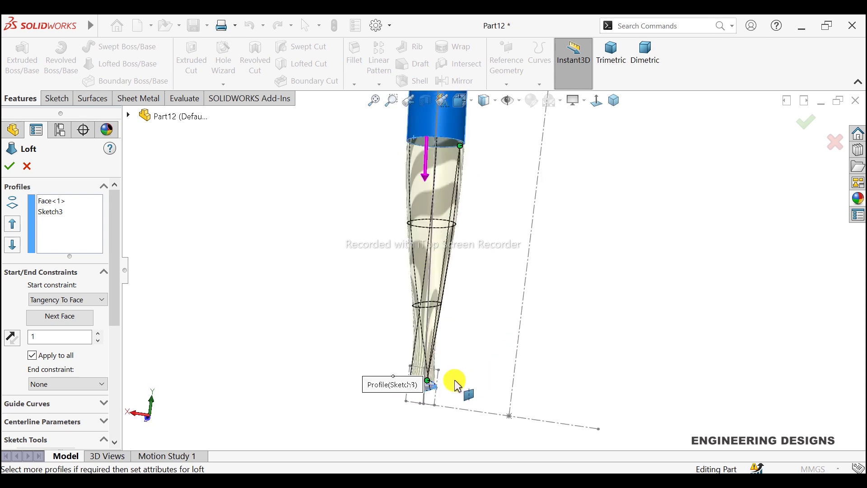
{"action": "scroll", "coordinate": [418, 361], "scroll_direction": "down", "scroll_amount": 3}
{"action": "scroll", "coordinate": [450, 337], "scroll_direction": "down", "scroll_amount": 3}
{"action": "middle_click_drag", "start_coordinate": [460, 322], "coordinate": [443, 422]}
{"action": "scroll", "coordinate": [443, 422], "scroll_direction": "down", "scroll_amount": 3}
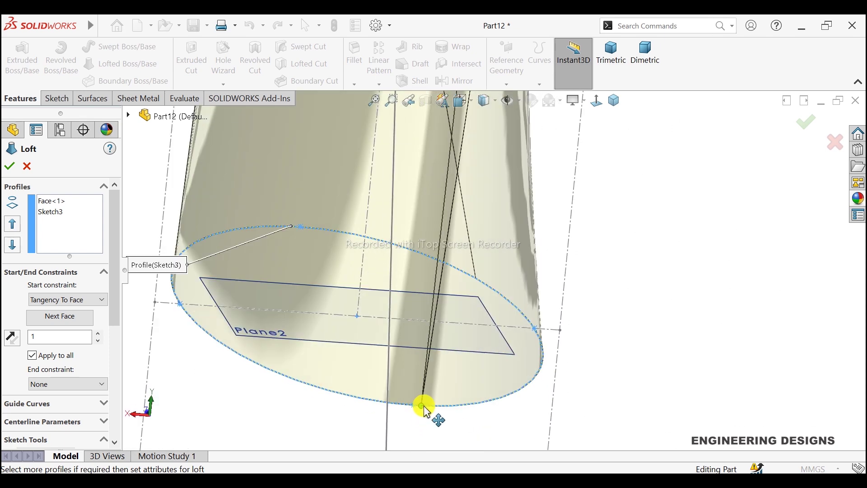
{"action": "left_click_drag", "start_coordinate": [423, 406], "coordinate": [414, 405]}
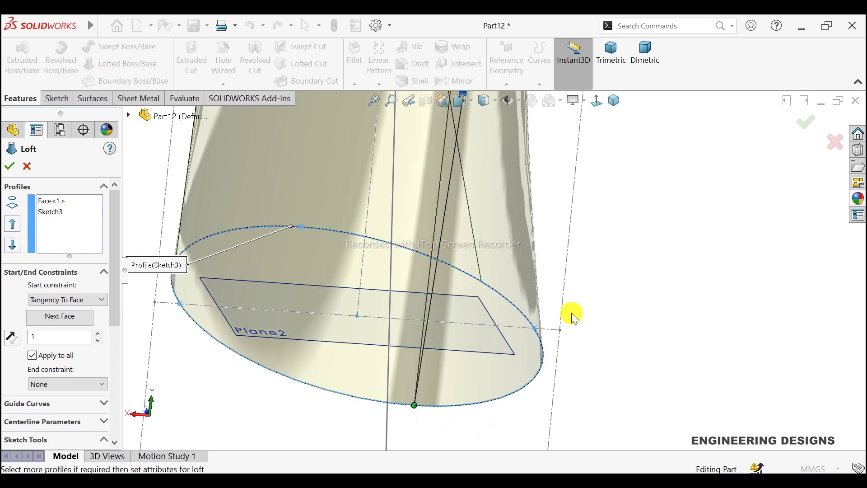
- Slide the upper connector point along the tube's end edge to straighten the loft
{"action": "scroll", "coordinate": [571, 312], "scroll_direction": "up", "scroll_amount": 5}
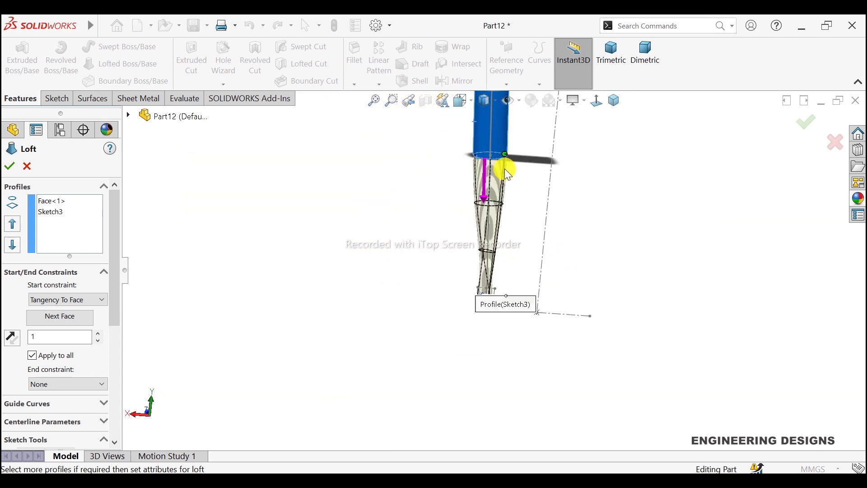
{"action": "scroll", "coordinate": [506, 171], "scroll_direction": "down", "scroll_amount": 5}
{"action": "mouse_move", "coordinate": [502, 161]}
{"action": "left_mouse_down"}
{"action": "mouse_move", "coordinate": [479, 186]}
{"action": "mouse_move", "coordinate": [440, 191]}
{"action": "mouse_move", "coordinate": [453, 193]}
{"action": "left_mouse_up"}
{"action": "scroll", "coordinate": [592, 246], "scroll_direction": "up", "scroll_amount": 4}
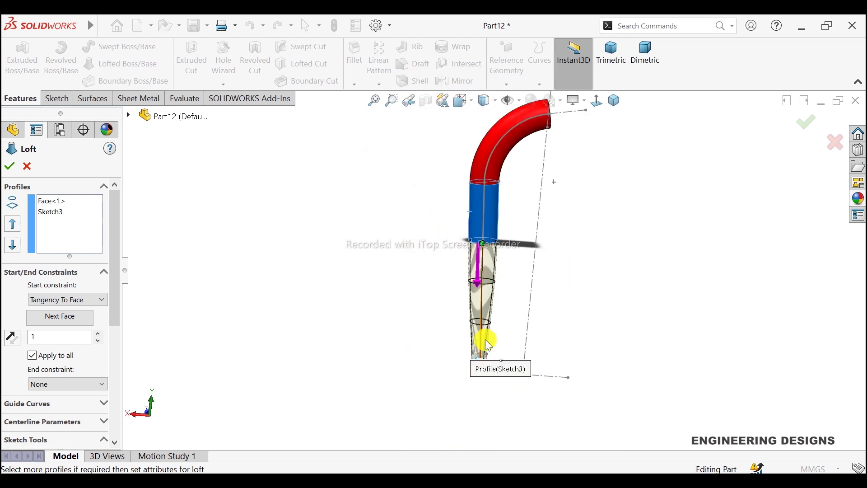
{"action": "scroll", "coordinate": [484, 360], "scroll_direction": "down", "scroll_amount": 2}
{"action": "scroll", "coordinate": [499, 382], "scroll_direction": "down", "scroll_amount": 2}
{"action": "middle_click_drag", "start_coordinate": [500, 383], "coordinate": [510, 331]}
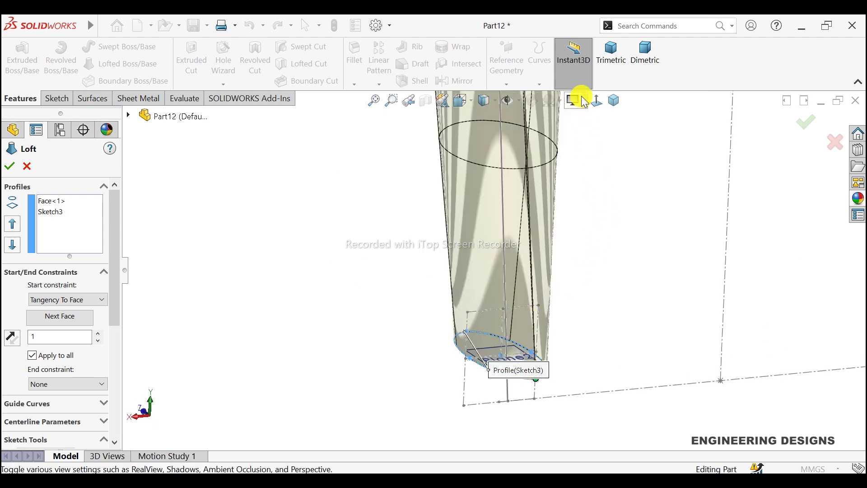
- Check the tangent loft preview in isometric view and review the Loft PropertyManager options
{"action": "left_click", "coordinate": [614, 104]}
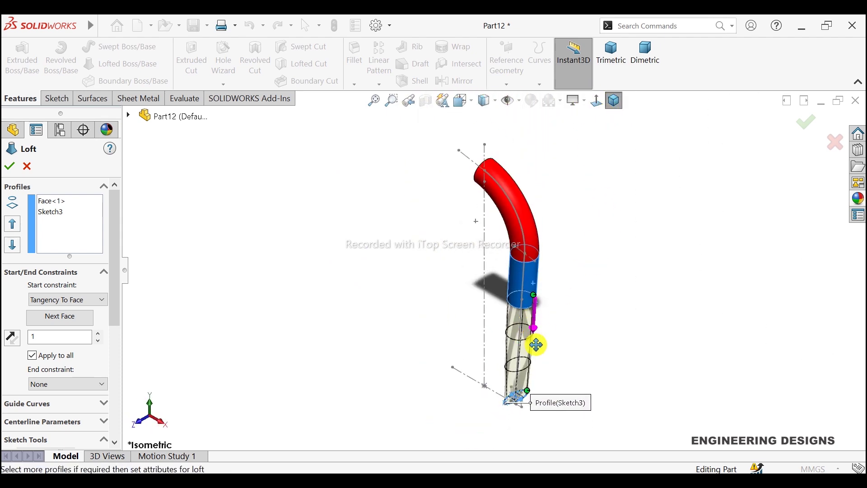
{"action": "scroll", "coordinate": [536, 344], "scroll_direction": "down", "scroll_amount": 3}
{"action": "scroll", "coordinate": [531, 236], "scroll_direction": "down", "scroll_amount": 2}
{"action": "scroll", "coordinate": [514, 234], "scroll_direction": "down", "scroll_amount": 1}
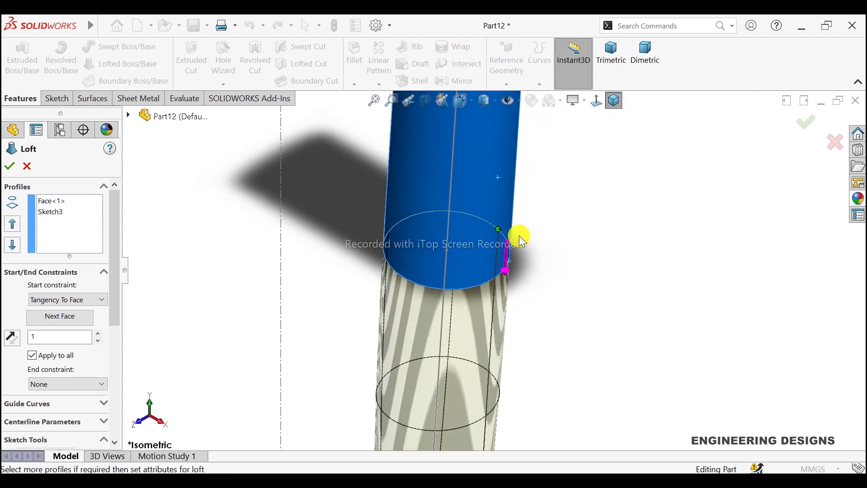
{"action": "scroll", "coordinate": [519, 235], "scroll_direction": "up", "scroll_amount": 2}
{"action": "scroll", "coordinate": [535, 238], "scroll_direction": "up", "scroll_amount": 2}
{"action": "scroll", "coordinate": [540, 400], "scroll_direction": "down", "scroll_amount": 4}
{"action": "scroll", "coordinate": [434, 315], "scroll_direction": "down", "scroll_amount": 1}
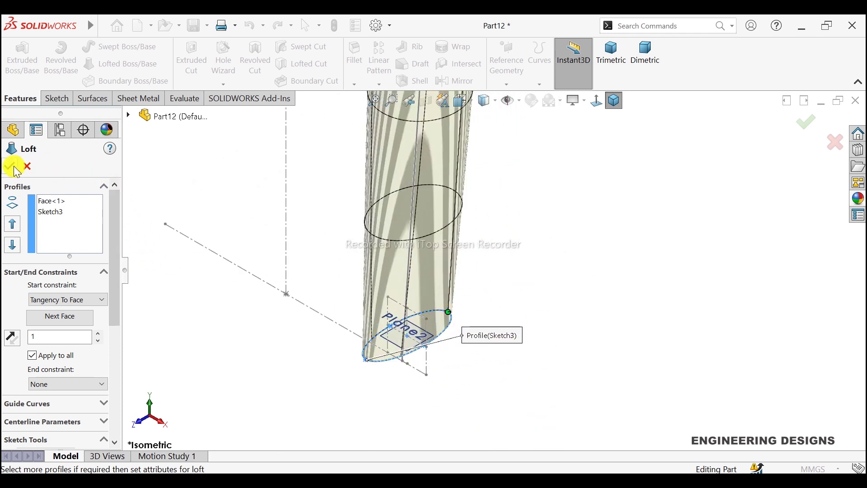
{"action": "mouse_move", "coordinate": [113, 208]}
{"action": "left_mouse_down"}
{"action": "mouse_move", "coordinate": [120, 298]}
{"action": "mouse_move", "coordinate": [124, 257]}
{"action": "left_mouse_up"}
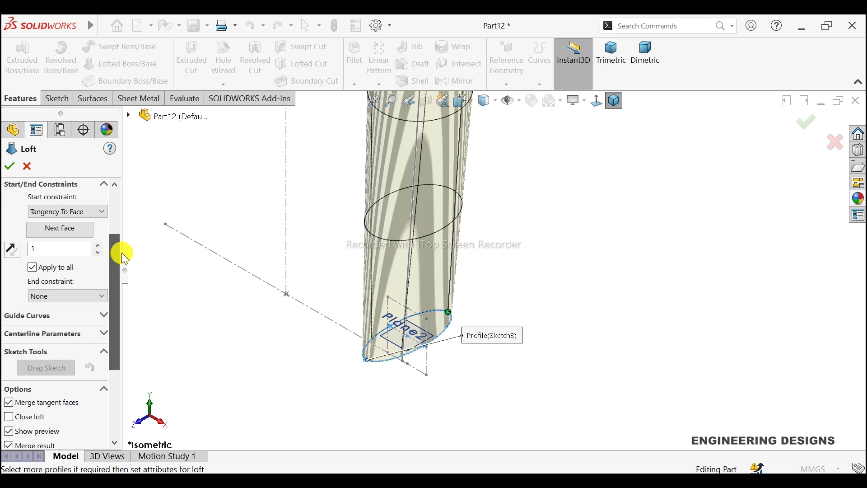
{"action": "left_click_drag", "start_coordinate": [124, 257], "coordinate": [125, 296]}
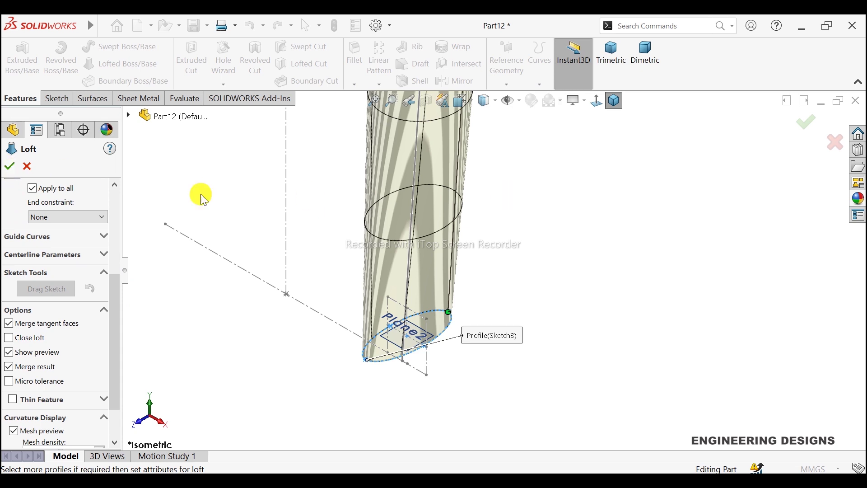
- Accept the loft as Loft1, then hide Sweep1's Sketch1
{"action": "left_click", "coordinate": [11, 167]}
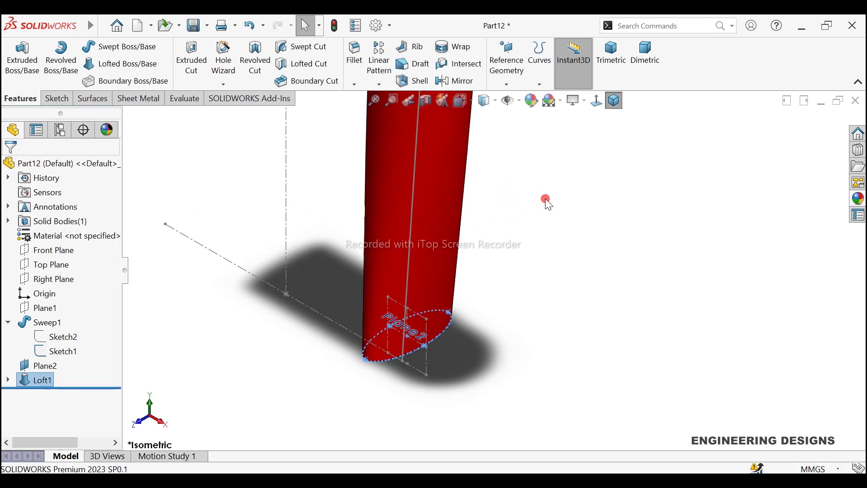
{"action": "left_click", "coordinate": [615, 104]}
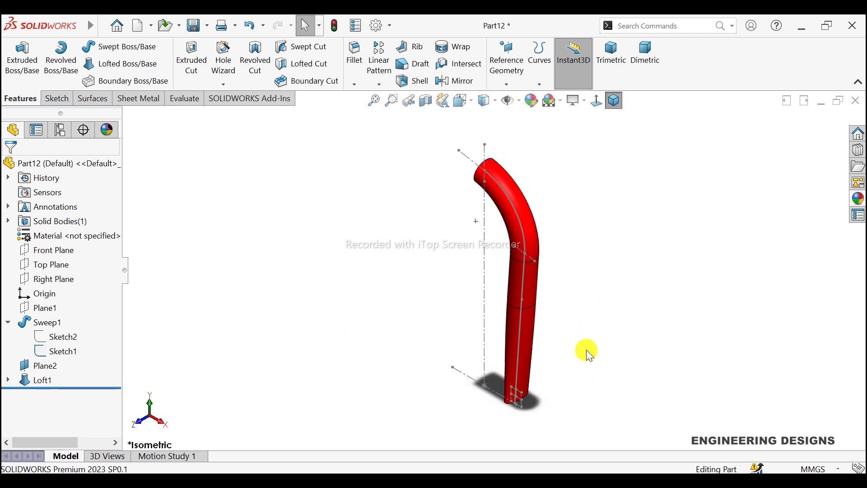
{"action": "mouse_move", "coordinate": [586, 350]}
{"action": "middle_mouse_down"}
{"action": "mouse_move", "coordinate": [509, 212]}
{"action": "mouse_move", "coordinate": [528, 223]}
{"action": "middle_mouse_up"}
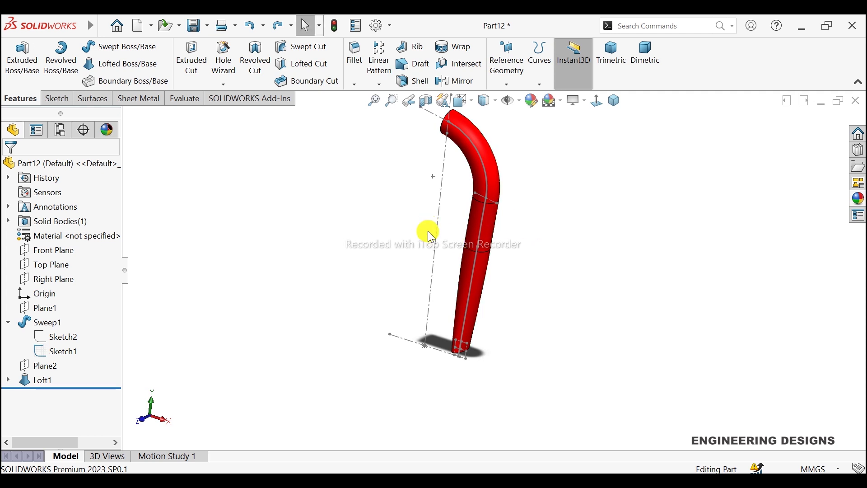
{"action": "left_click", "coordinate": [8, 322]}
{"action": "left_click", "coordinate": [8, 323]}
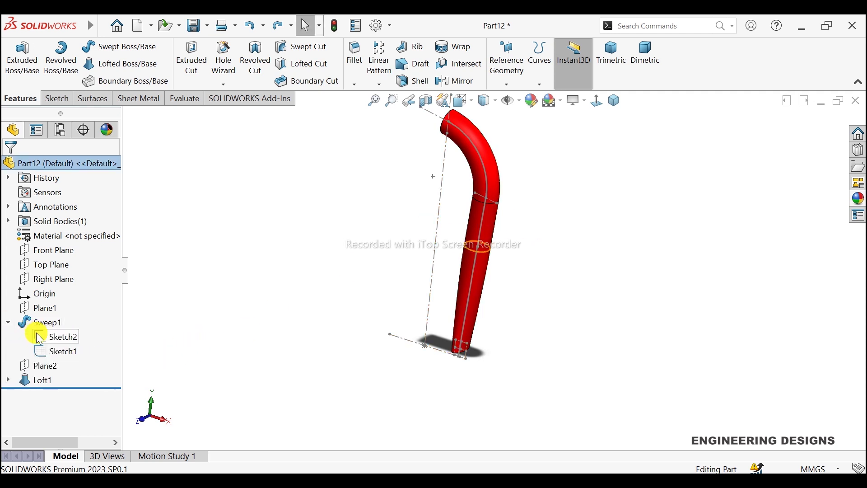
{"action": "left_click", "coordinate": [54, 350]}
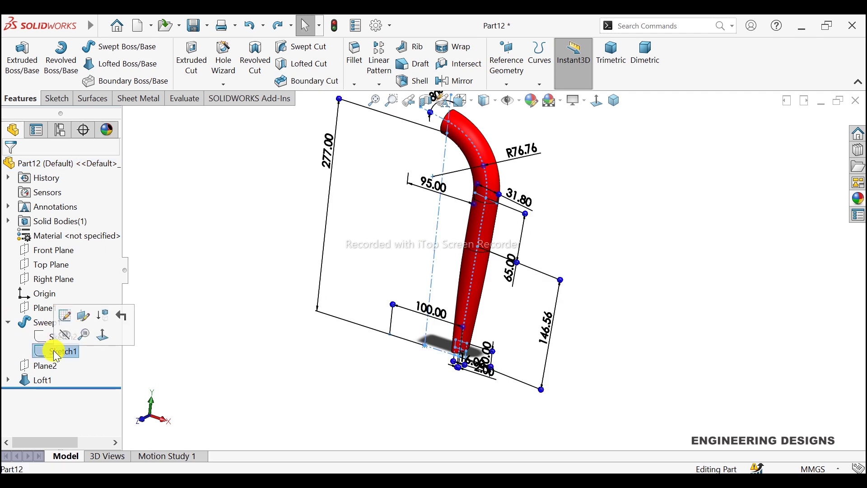
{"action": "left_click", "coordinate": [64, 336]}
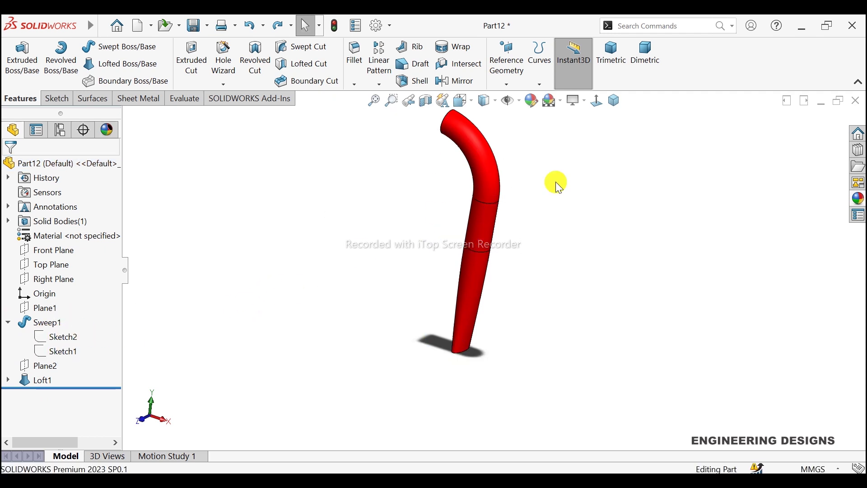
- Inspect the bend, return to isometric view, and show Sketch1 on the tube again
{"action": "left_click", "coordinate": [616, 101]}
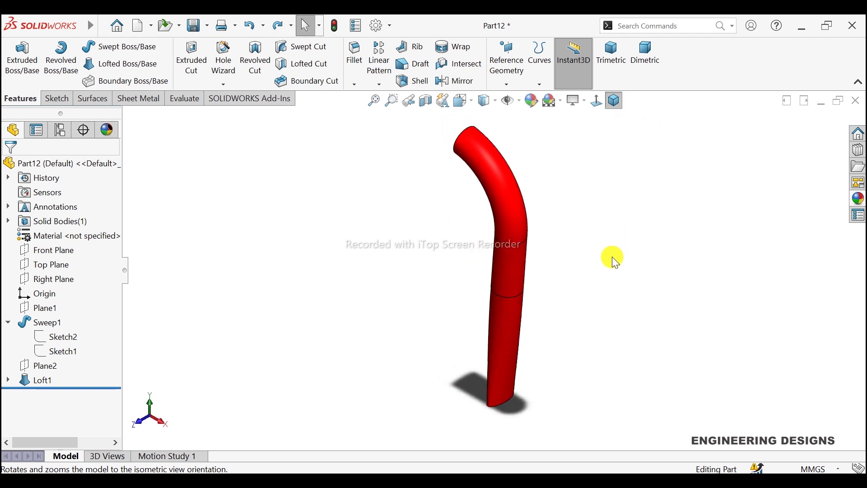
{"action": "mouse_move", "coordinate": [553, 360]}
{"action": "middle_mouse_down"}
{"action": "mouse_move", "coordinate": [577, 246]}
{"action": "mouse_move", "coordinate": [649, 254]}
{"action": "mouse_move", "coordinate": [547, 434]}
{"action": "mouse_move", "coordinate": [547, 316]}
{"action": "mouse_move", "coordinate": [556, 418]}
{"action": "mouse_move", "coordinate": [529, 430]}
{"action": "middle_mouse_up"}
{"action": "middle_click_drag", "start_coordinate": [563, 386], "coordinate": [519, 387]}
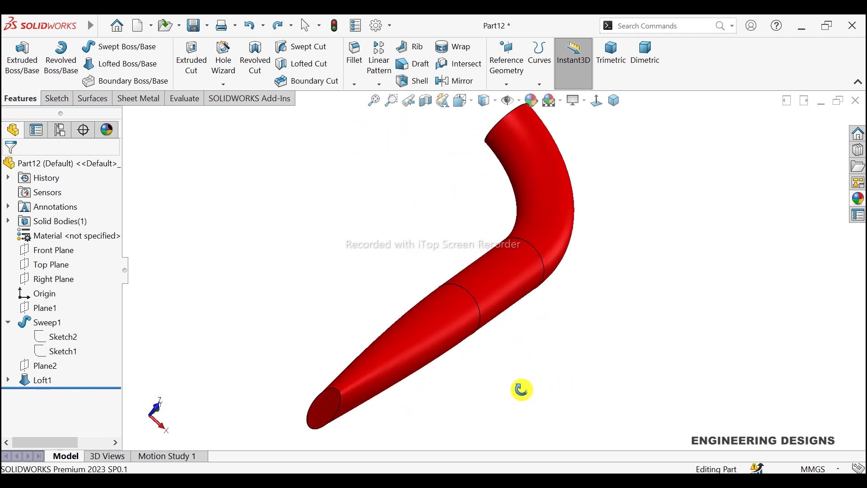
{"action": "left_click", "coordinate": [614, 100]}
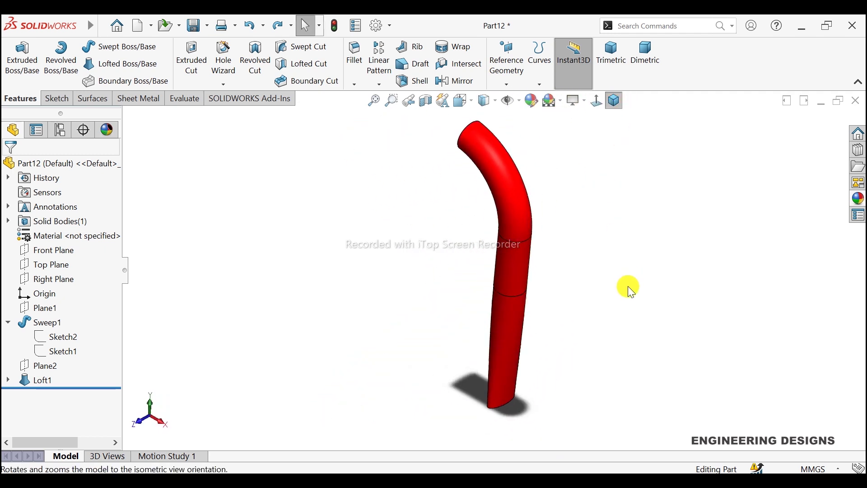
{"action": "left_click", "coordinate": [63, 350]}
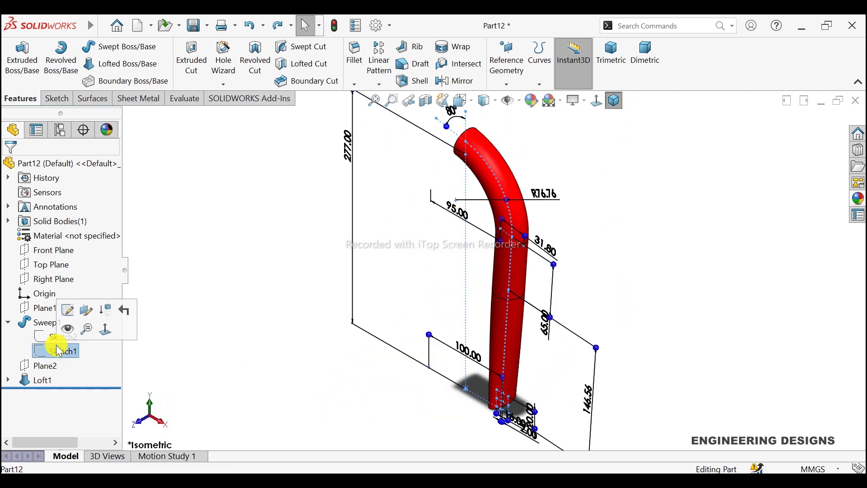
{"action": "left_click", "coordinate": [67, 331]}
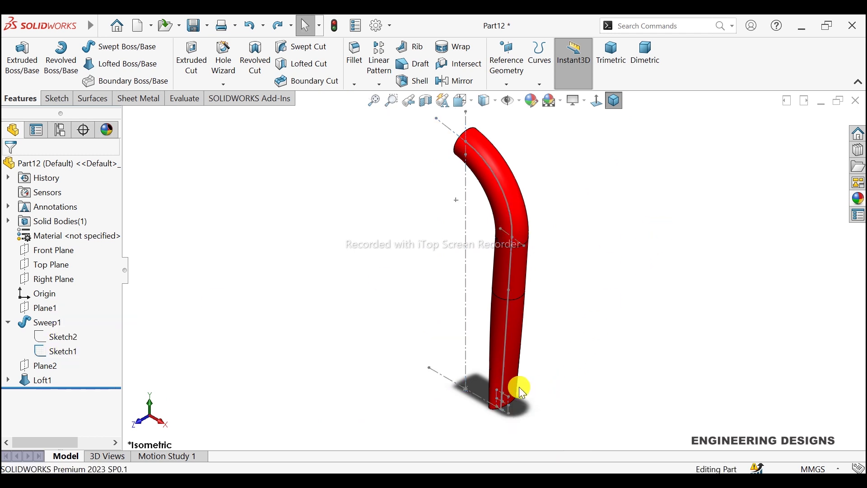
{"action": "left_click", "coordinate": [505, 85]}
- Start a new reference plane with the Right Plane as its first reference
{"action": "left_click", "coordinate": [516, 97]}
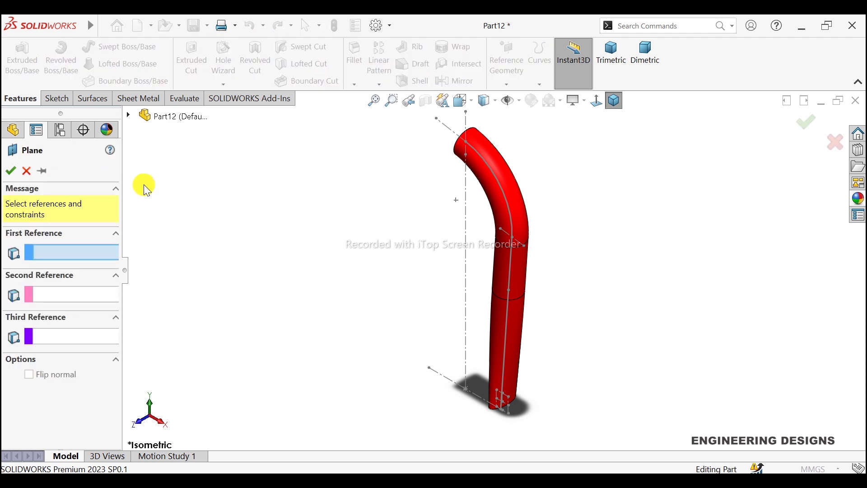
{"action": "left_click", "coordinate": [130, 117]}
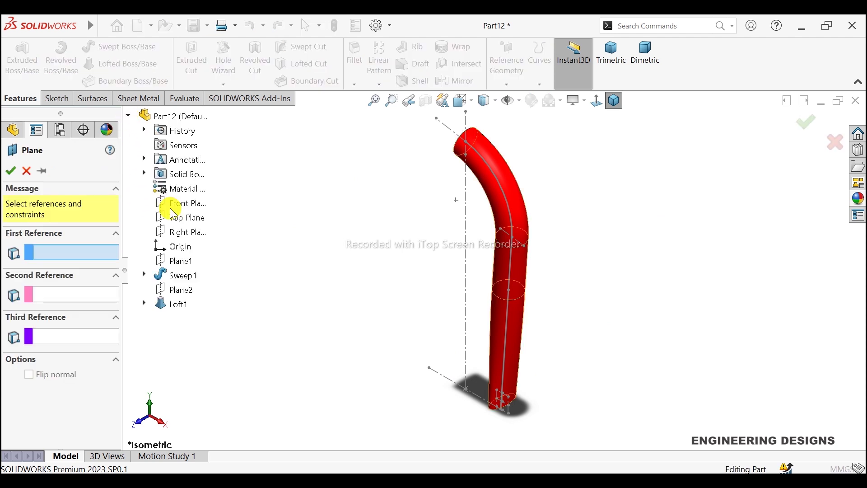
{"action": "left_click", "coordinate": [184, 233]}
{"action": "scroll", "coordinate": [506, 361], "scroll_direction": "down", "scroll_amount": 1}
{"action": "scroll", "coordinate": [508, 389], "scroll_direction": "down", "scroll_amount": 2}
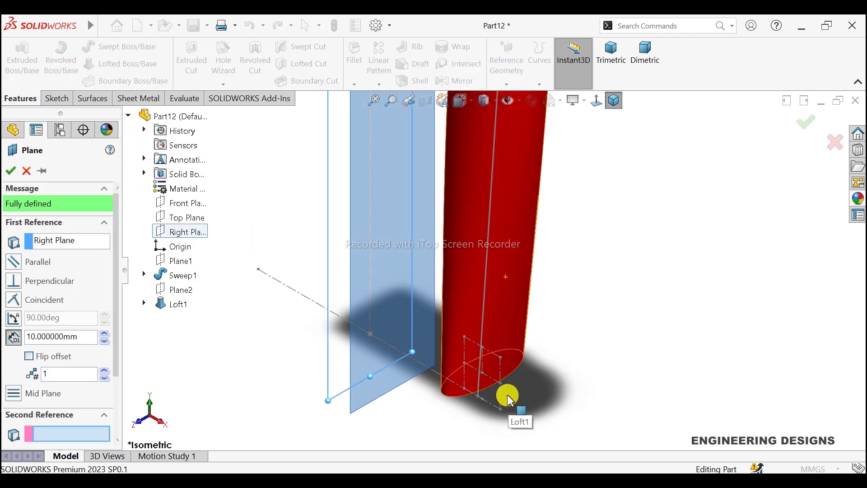
{"action": "scroll", "coordinate": [497, 388], "scroll_direction": "down", "scroll_amount": 2}
{"action": "scroll", "coordinate": [472, 312], "scroll_direction": "down", "scroll_amount": 1}
{"action": "scroll", "coordinate": [473, 309], "scroll_direction": "down", "scroll_amount": 1}
{"action": "scroll", "coordinate": [474, 308], "scroll_direction": "down", "scroll_amount": 2}
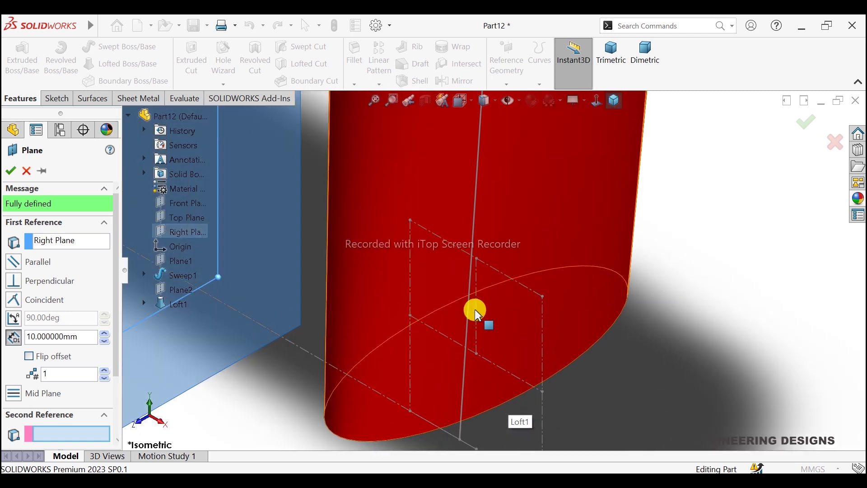
{"action": "scroll", "coordinate": [488, 303], "scroll_direction": "up", "scroll_amount": 2}
{"action": "scroll", "coordinate": [489, 303], "scroll_direction": "down", "scroll_amount": 1}
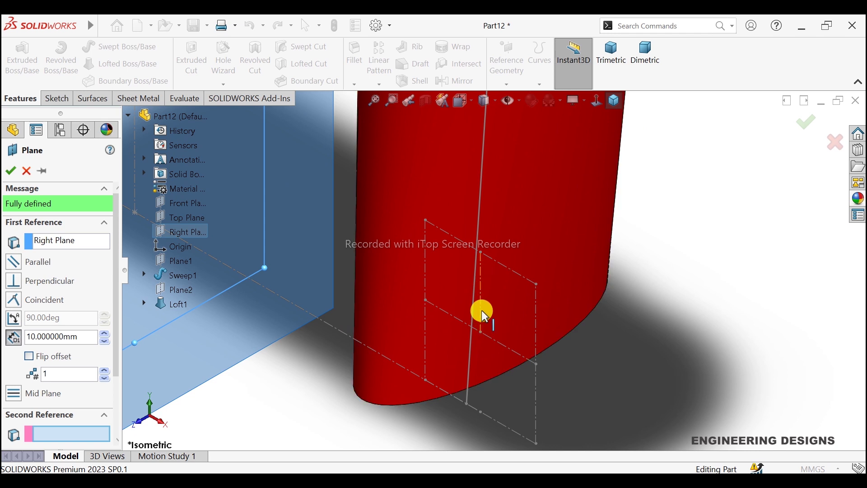
- Add Point22 of Sketch1 as the second reference and confirm Plane5
{"action": "left_click", "coordinate": [482, 256]}
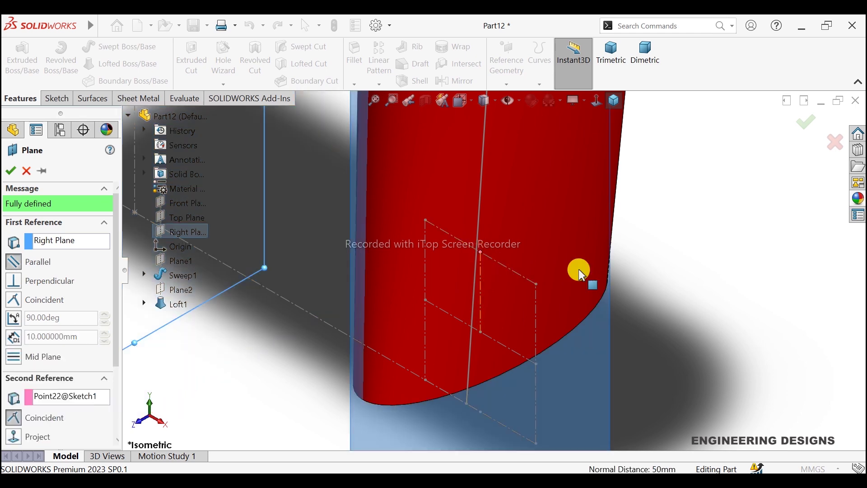
{"action": "scroll", "coordinate": [486, 254], "scroll_direction": "up", "scroll_amount": 4}
{"action": "scroll", "coordinate": [547, 230], "scroll_direction": "up", "scroll_amount": 3}
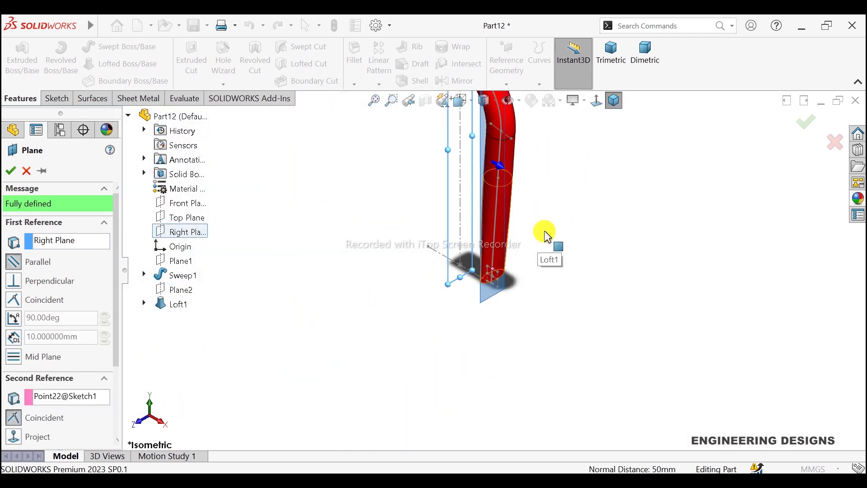
{"action": "left_click", "coordinate": [17, 170]}
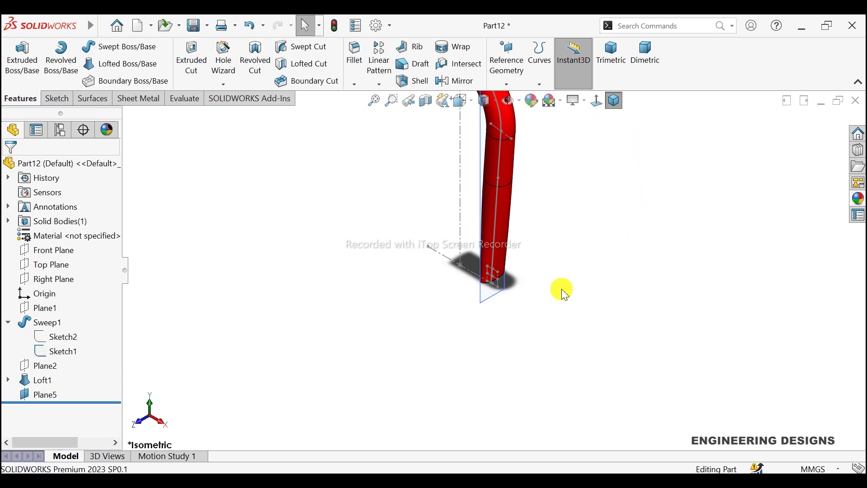
{"action": "scroll", "coordinate": [509, 293], "scroll_direction": "down", "scroll_amount": 2}
{"action": "scroll", "coordinate": [497, 271], "scroll_direction": "down", "scroll_amount": 2}
{"action": "scroll", "coordinate": [459, 294], "scroll_direction": "down", "scroll_amount": 3}
- Open a new sketch on Plane5
{"action": "left_click", "coordinate": [457, 296]}
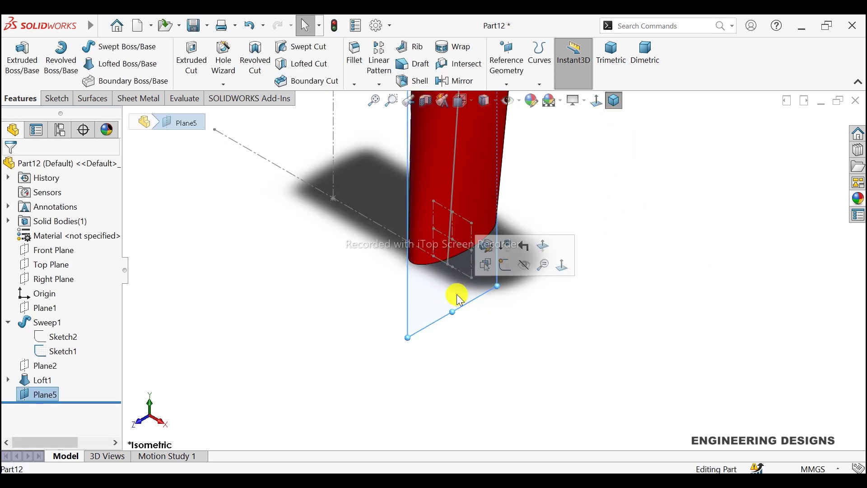
{"action": "left_click", "coordinate": [504, 265]}
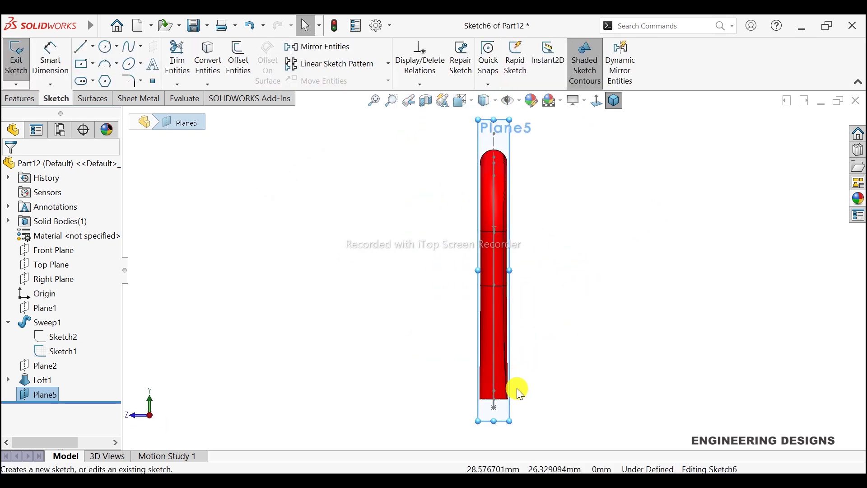
{"action": "scroll", "coordinate": [519, 393], "scroll_direction": "down", "scroll_amount": 2}
{"action": "scroll", "coordinate": [456, 385], "scroll_direction": "down", "scroll_amount": 1}
{"action": "scroll", "coordinate": [500, 373], "scroll_direction": "down", "scroll_amount": 2}
{"action": "scroll", "coordinate": [507, 349], "scroll_direction": "down", "scroll_amount": 1}
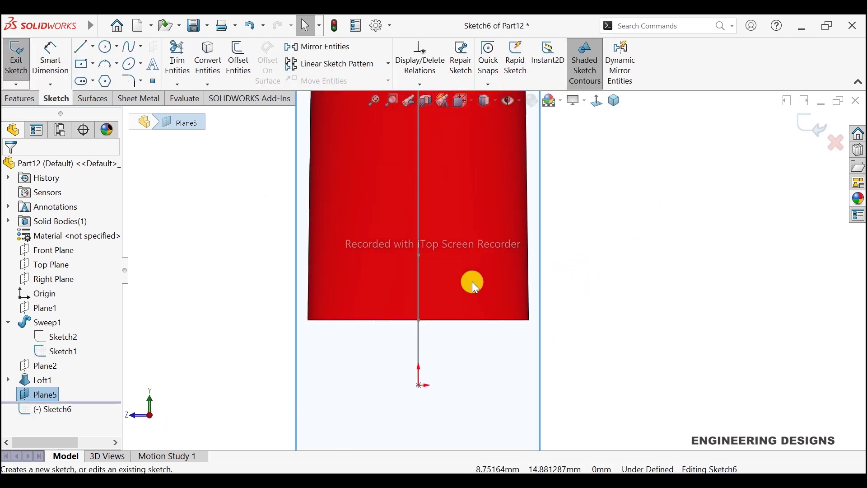
{"action": "scroll", "coordinate": [402, 194], "scroll_direction": "up", "scroll_amount": 2}
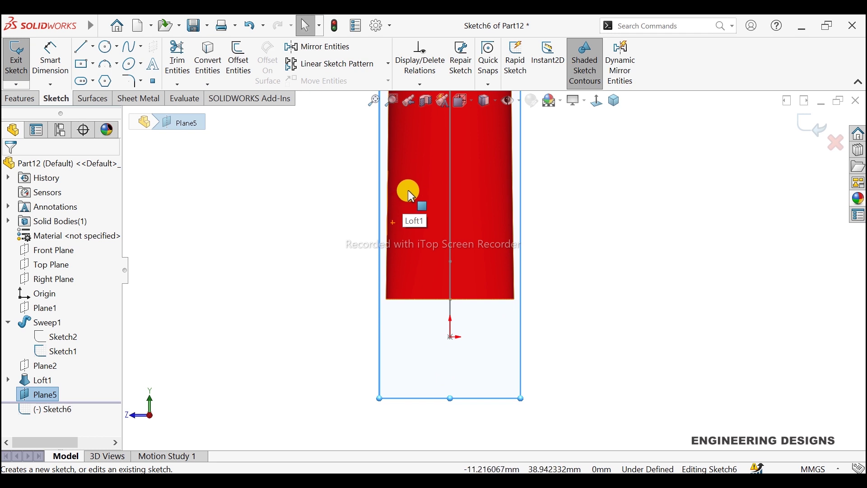
- Draw a three-point arc from the tube's centreline out to the left, viewed Normal To
{"action": "left_click", "coordinate": [105, 68]}
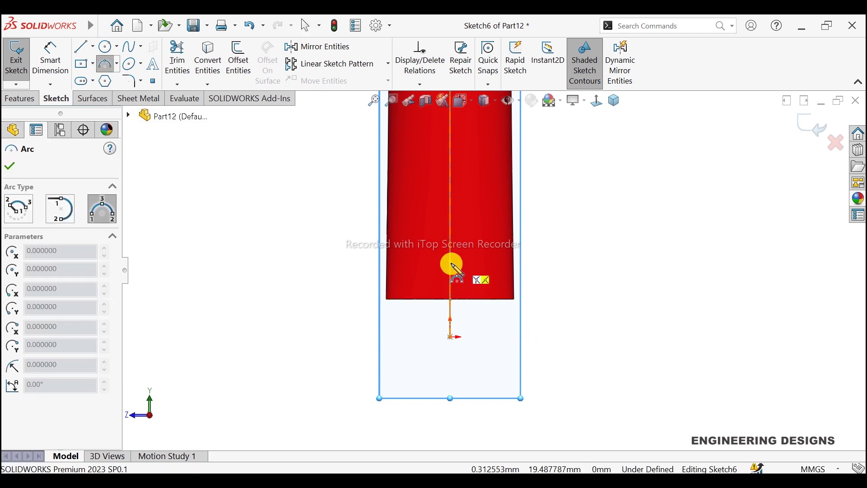
{"action": "mouse_move", "coordinate": [435, 277]}
{"action": "middle_mouse_down"}
{"action": "mouse_move", "coordinate": [453, 281]}
{"action": "mouse_move", "coordinate": [441, 267]}
{"action": "middle_mouse_up"}
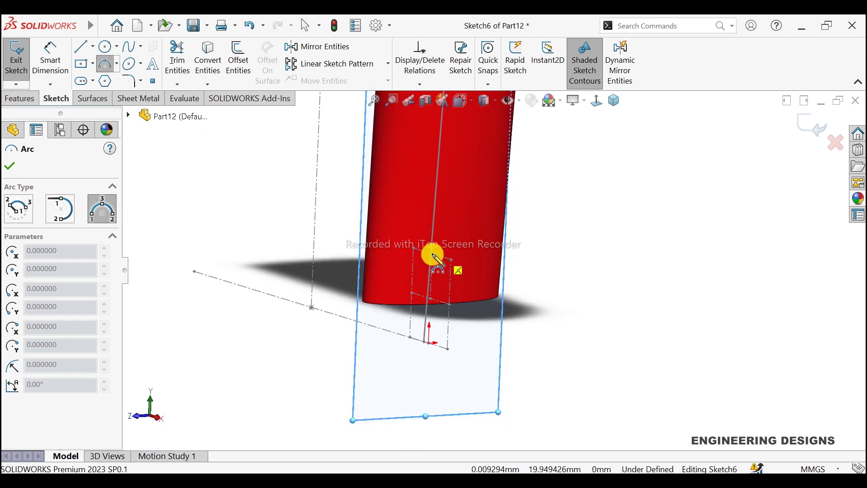
{"action": "left_click", "coordinate": [432, 254]}
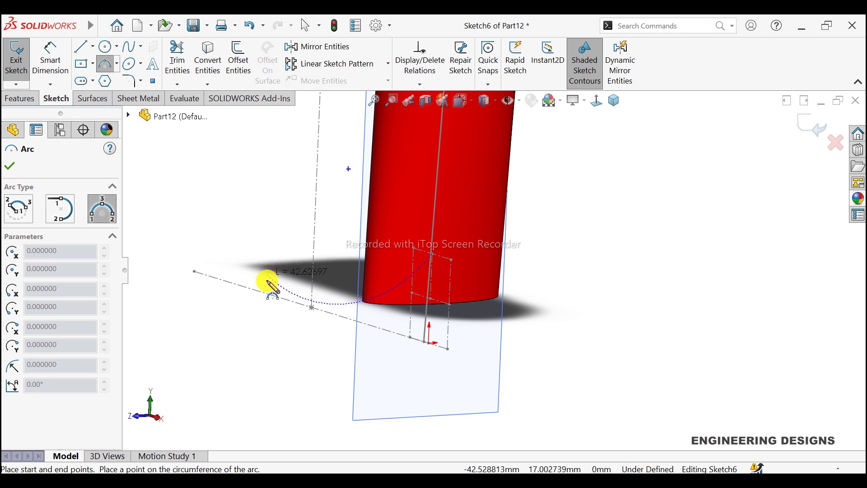
{"action": "left_click", "coordinate": [250, 289]}
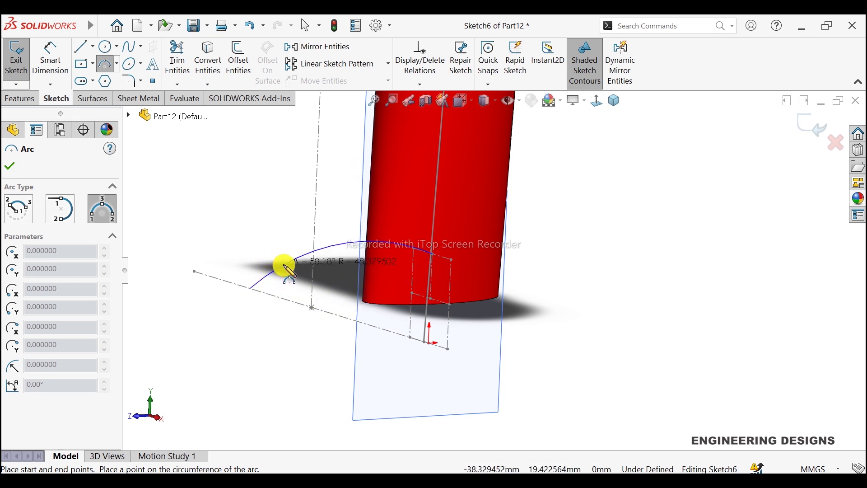
{"action": "left_click", "coordinate": [283, 266]}
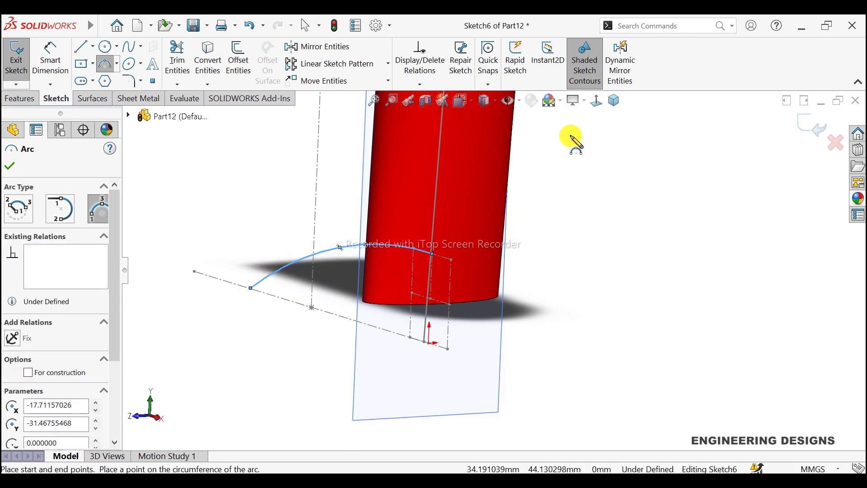
{"action": "left_click", "coordinate": [594, 102]}
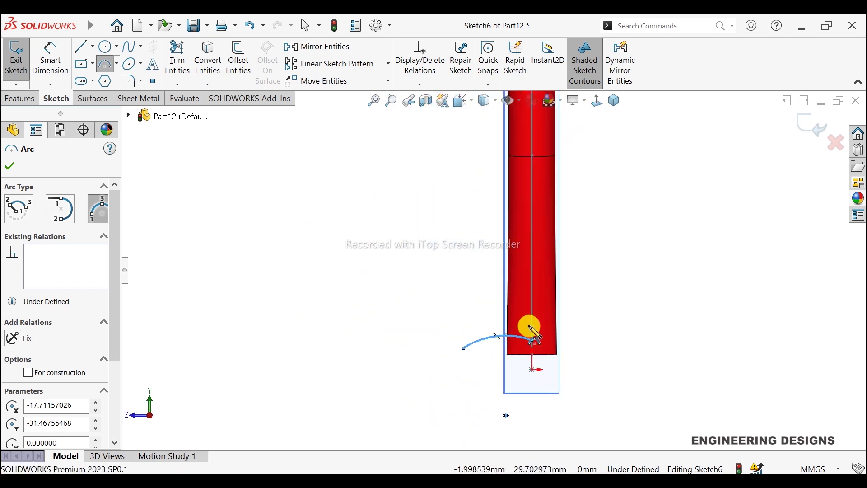
{"action": "scroll", "coordinate": [534, 335], "scroll_direction": "up", "scroll_amount": 4}
{"action": "scroll", "coordinate": [529, 335], "scroll_direction": "up", "scroll_amount": 1}
{"action": "right_click", "coordinate": [341, 242]}
{"action": "left_click", "coordinate": [349, 246]}
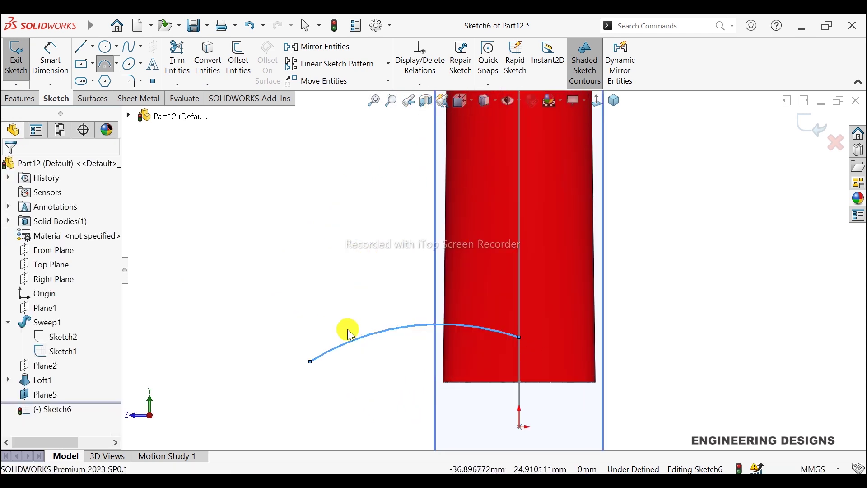
{"action": "key", "text": "Escape"}
- Drag the arc's free endpoint lower to reshape the curve
{"action": "left_click_drag", "start_coordinate": [313, 365], "coordinate": [309, 392]}
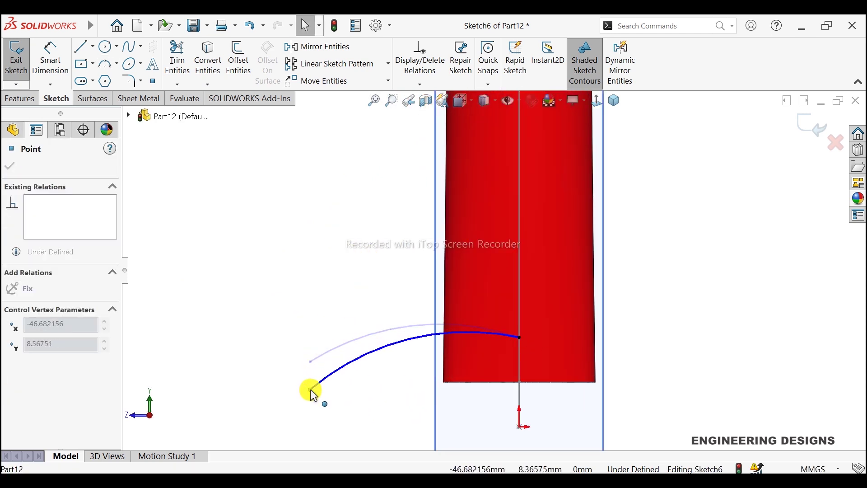
{"action": "scroll", "coordinate": [429, 403], "scroll_direction": "down", "scroll_amount": 3}
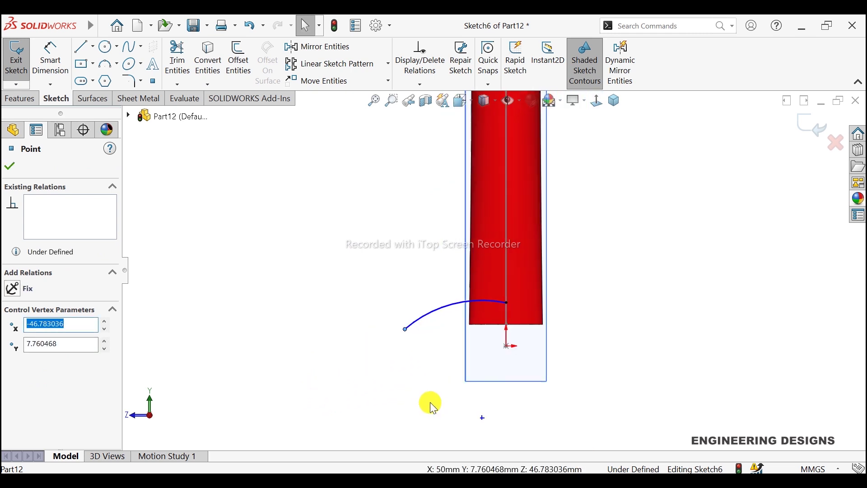
{"action": "scroll", "coordinate": [453, 323], "scroll_direction": "up", "scroll_amount": 2}
{"action": "middle_click_drag", "start_coordinate": [447, 335], "coordinate": [457, 313], "text": "ctrl"}
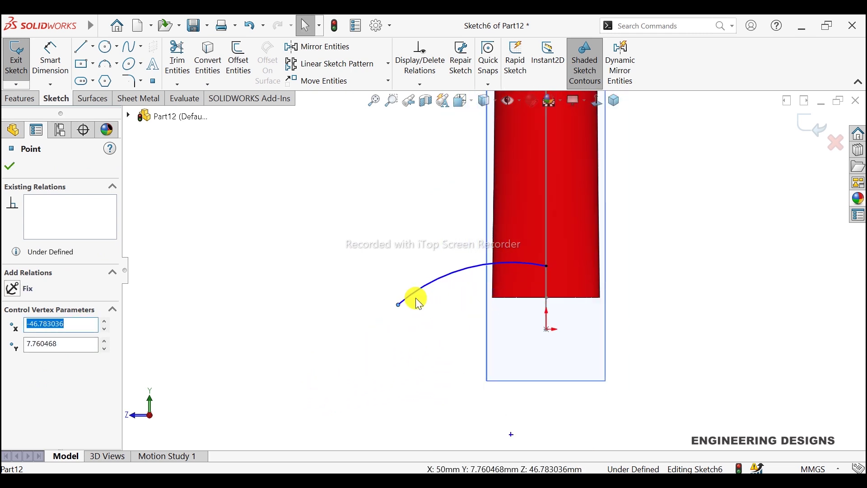
{"action": "left_click_drag", "start_coordinate": [398, 305], "coordinate": [398, 320]}
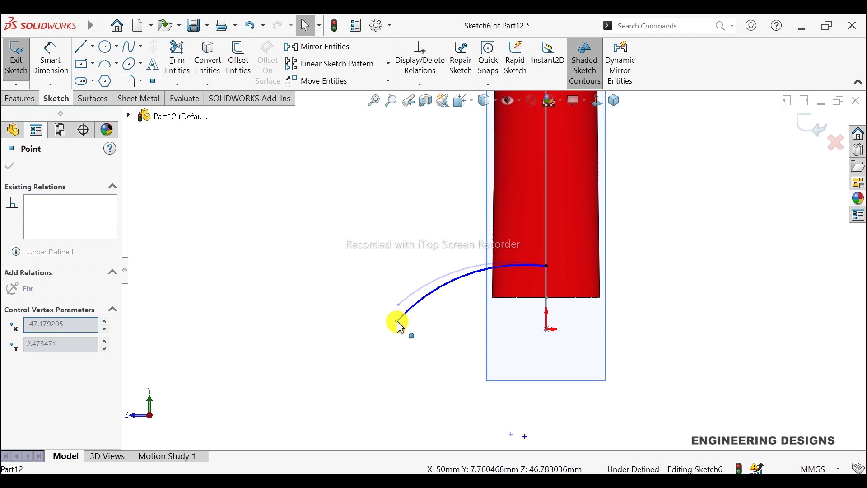
{"action": "left_click", "coordinate": [341, 265]}
{"action": "left_click", "coordinate": [81, 46]}
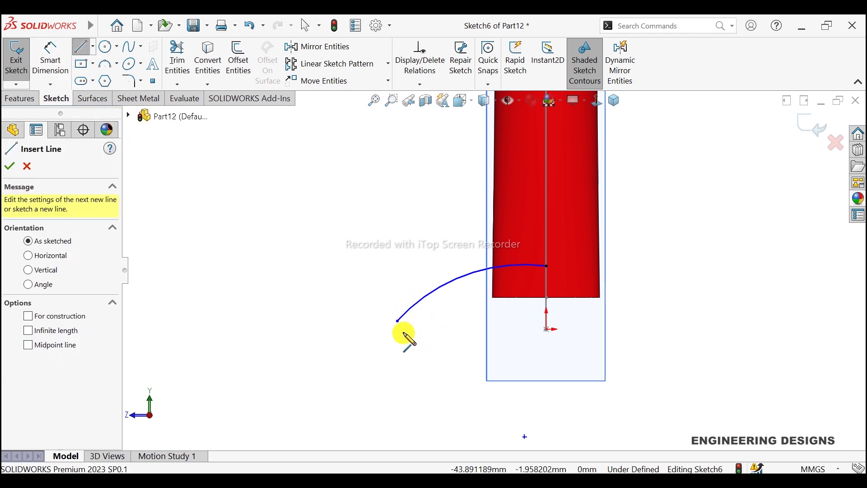
- Draw a horizontal line leftward from the arc's lower end
{"action": "left_click", "coordinate": [397, 321]}
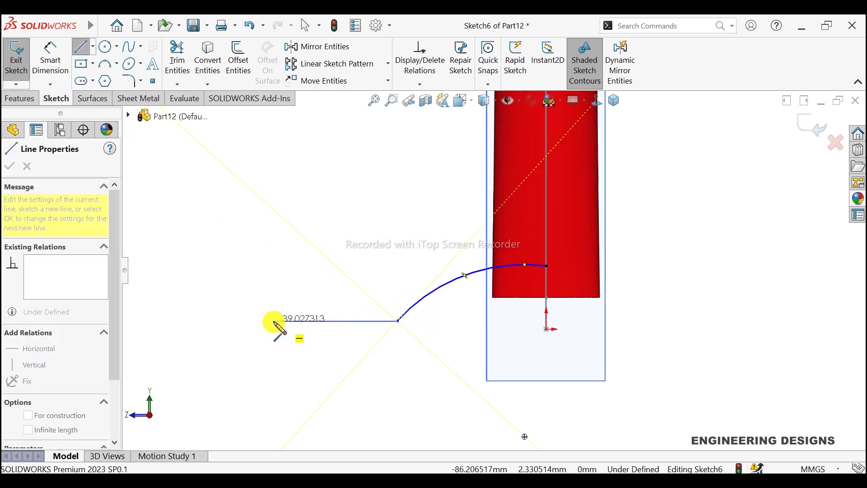
{"action": "left_click", "coordinate": [274, 321]}
{"action": "right_click", "coordinate": [296, 269]}
{"action": "left_click", "coordinate": [320, 269]}
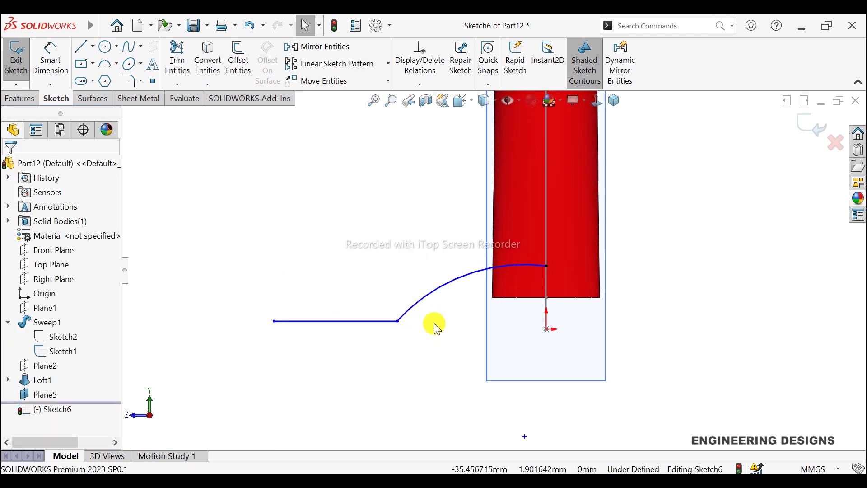
{"action": "left_click", "coordinate": [311, 320]}
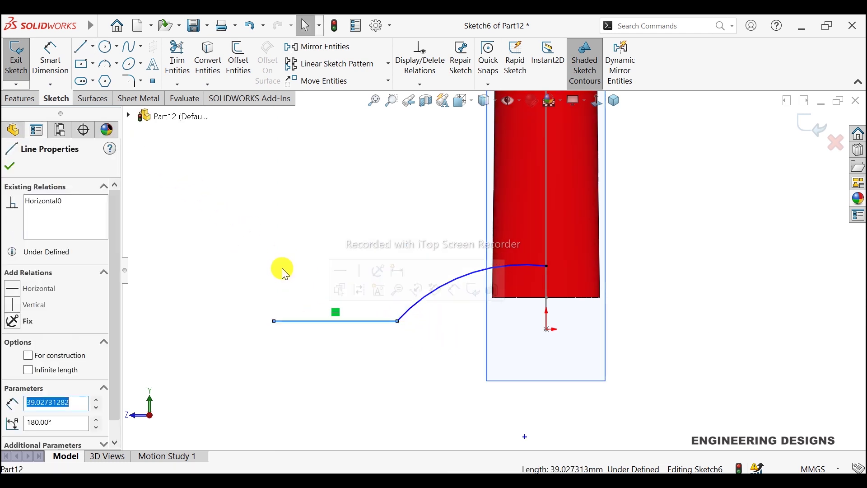
{"action": "left_click", "coordinate": [248, 235]}
- Dimension the arc to R30 and the horizontal line to 15 mm
{"action": "left_click", "coordinate": [50, 58]}
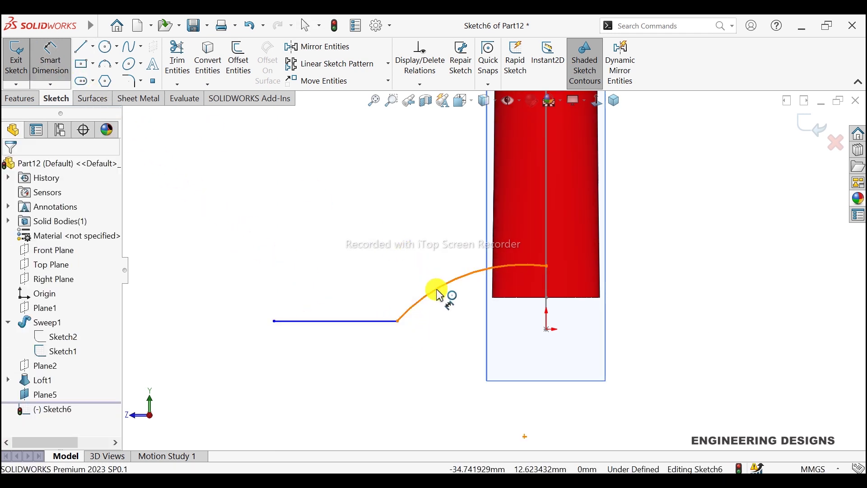
{"action": "left_click", "coordinate": [387, 231]}
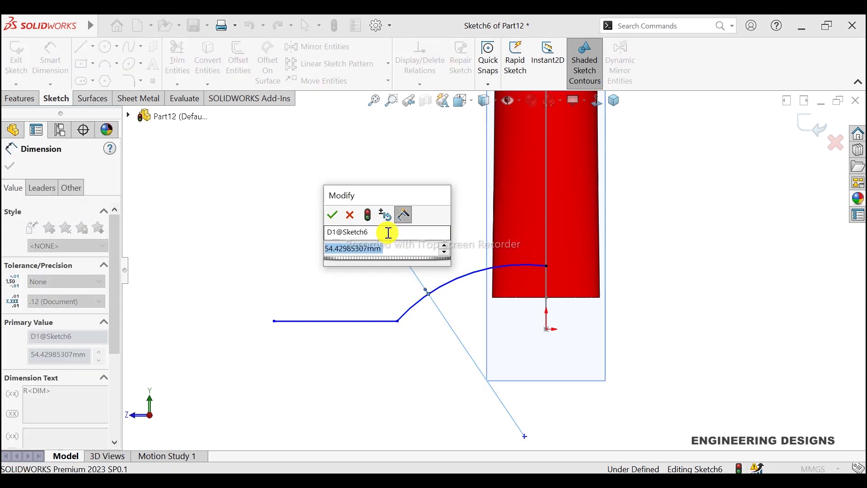
{"action": "type", "text": "30"}
{"action": "key", "text": "Return"}
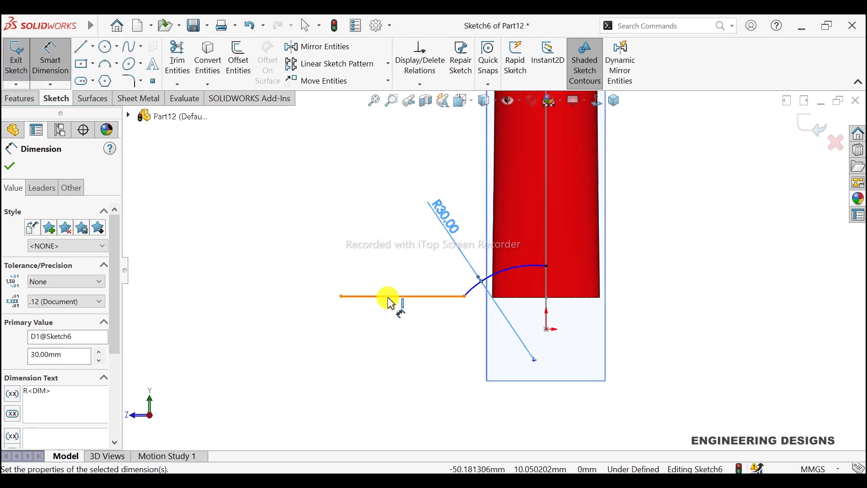
{"action": "left_click", "coordinate": [391, 304]}
{"action": "left_click", "coordinate": [377, 266]}
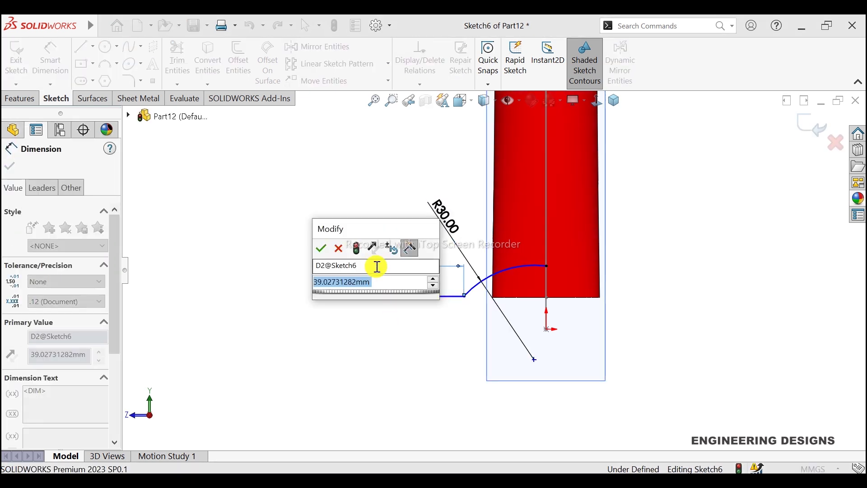
{"action": "type", "text": "15"}
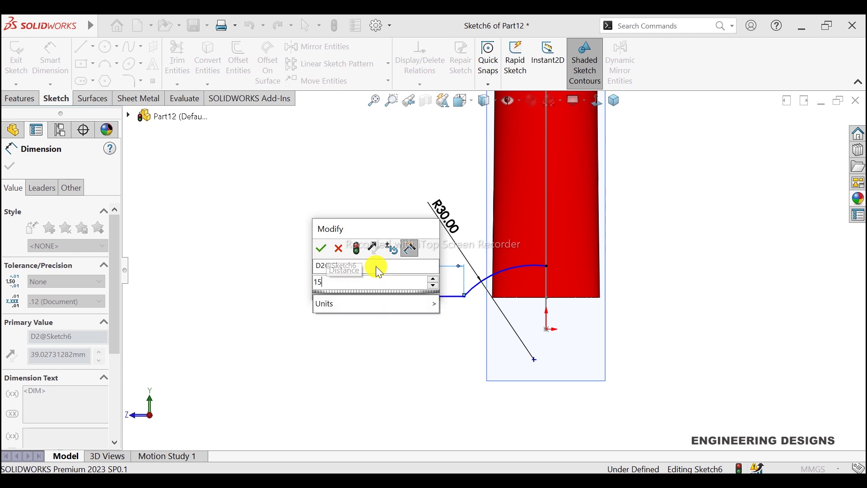
{"action": "key", "text": "Return"}
{"action": "scroll", "coordinate": [561, 236], "scroll_direction": "down", "scroll_amount": 2}
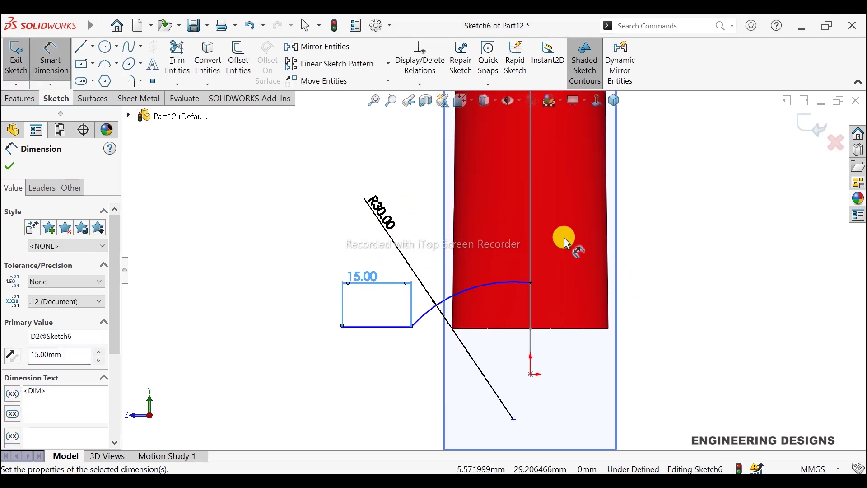
{"action": "scroll", "coordinate": [562, 240], "scroll_direction": "down", "scroll_amount": 2}
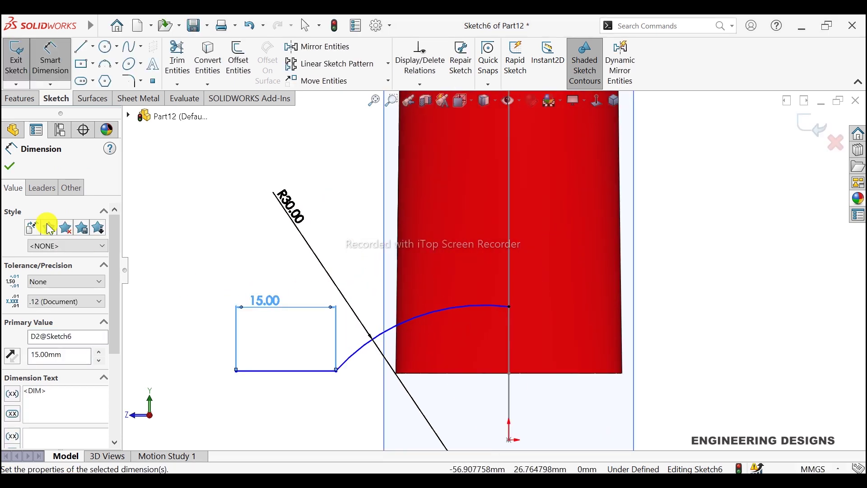
{"action": "left_click", "coordinate": [9, 166]}
- Offset the line-and-arc chain 9 mm to the reversed side
{"action": "scroll", "coordinate": [529, 262], "scroll_direction": "up", "scroll_amount": 3}
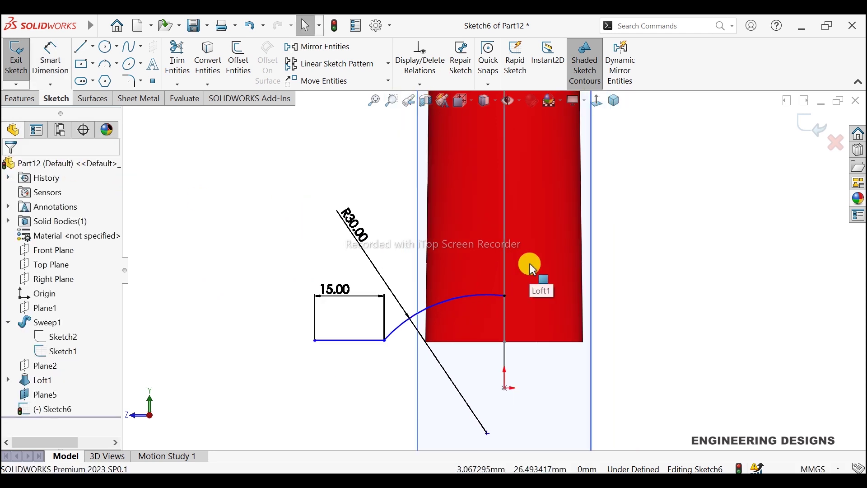
{"action": "left_click", "coordinate": [238, 60]}
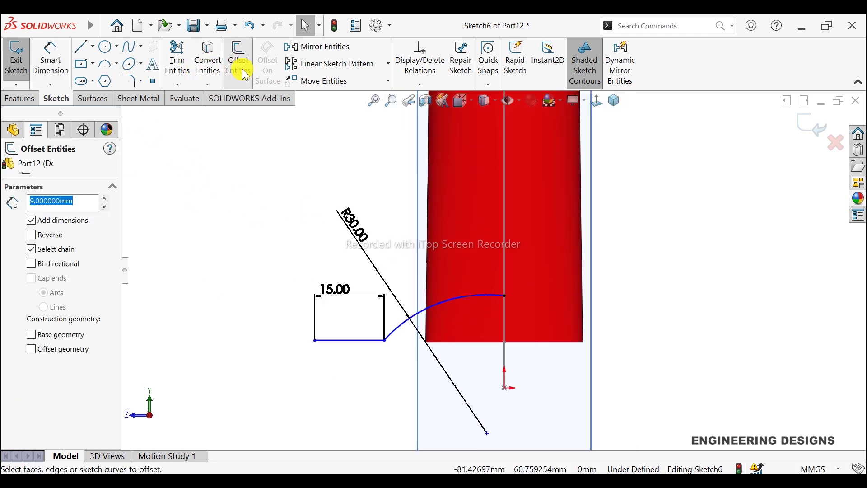
{"action": "left_click", "coordinate": [361, 345]}
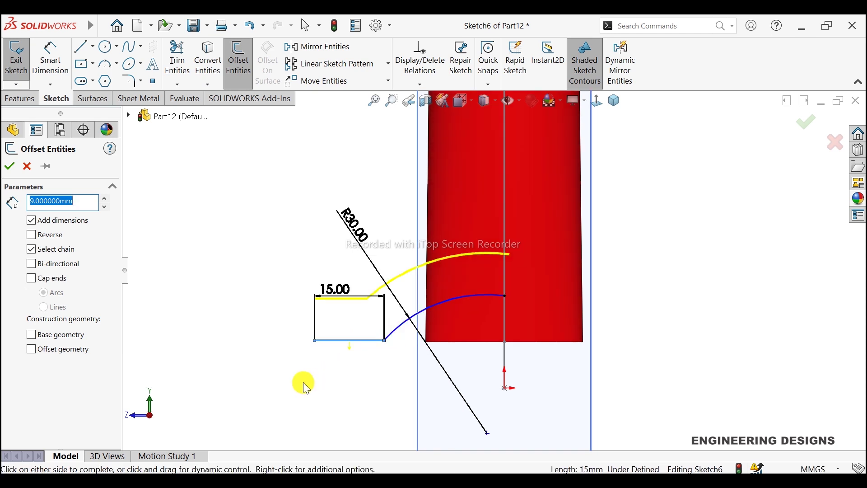
{"action": "left_click", "coordinate": [52, 237]}
{"action": "left_click", "coordinate": [10, 169]}
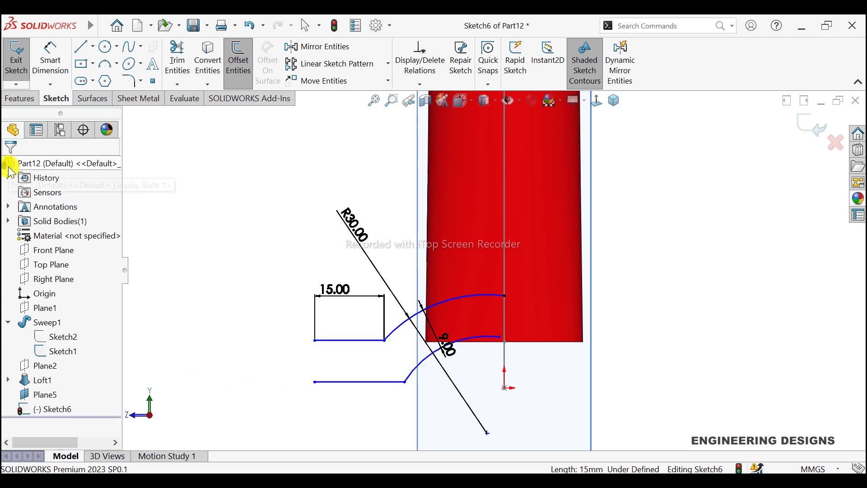
- Snap the offset curve's end onto the vertical centreline
{"action": "scroll", "coordinate": [491, 357], "scroll_direction": "down", "scroll_amount": 1}
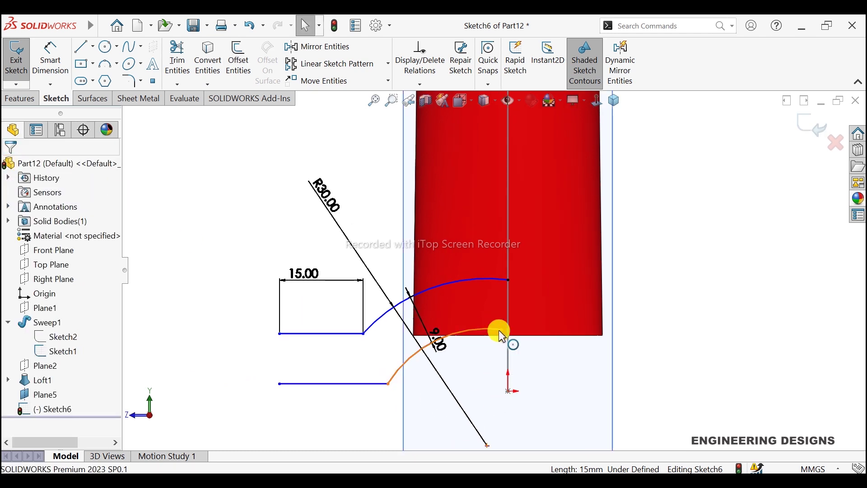
{"action": "left_click_drag", "start_coordinate": [501, 329], "coordinate": [506, 327]}
{"action": "left_click", "coordinate": [362, 411]}
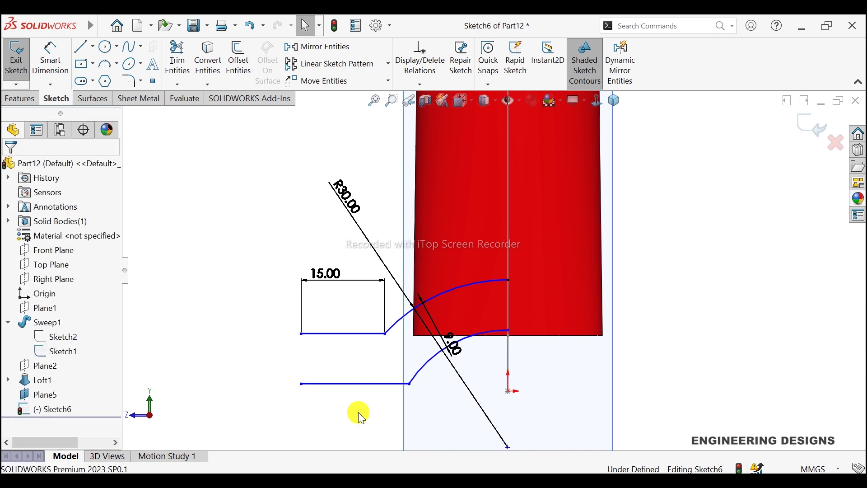
- Close the profile with two vertical lines, one joining the left ends and one along the centreline
{"action": "scroll", "coordinate": [478, 387], "scroll_direction": "down", "scroll_amount": 1}
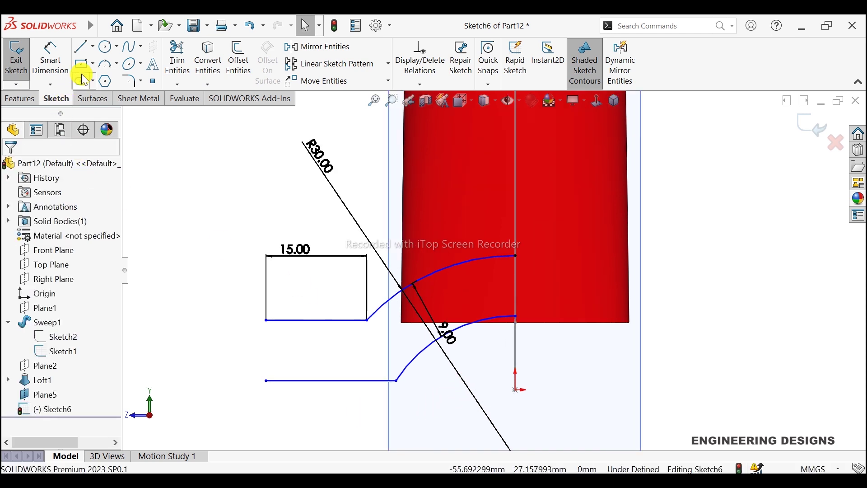
{"action": "left_click", "coordinate": [83, 47]}
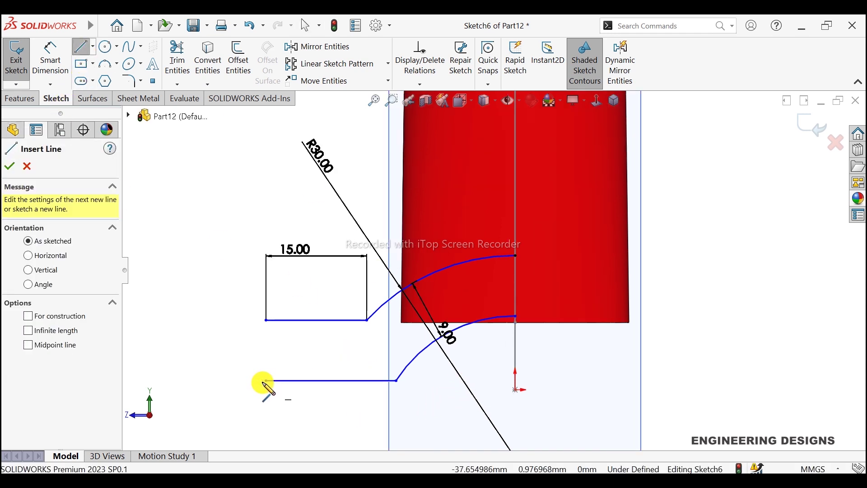
{"action": "left_click_drag", "start_coordinate": [266, 381], "coordinate": [265, 320]}
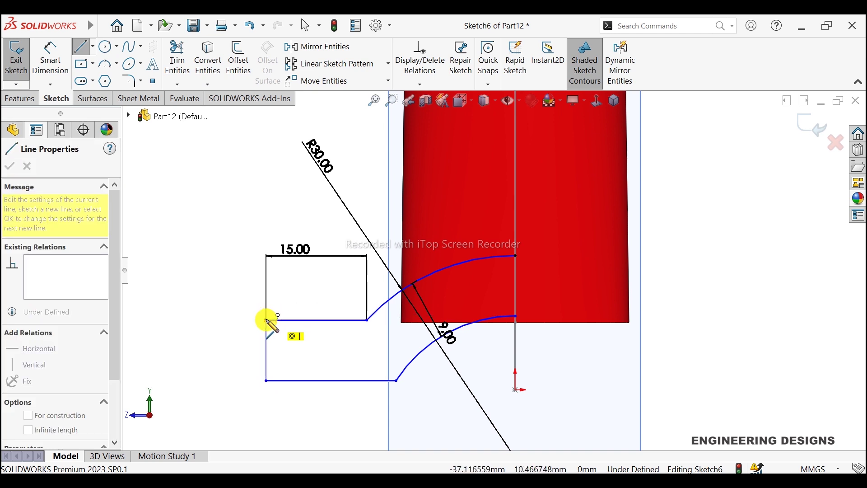
{"action": "right_click", "coordinate": [221, 270]}
{"action": "left_click", "coordinate": [235, 277]}
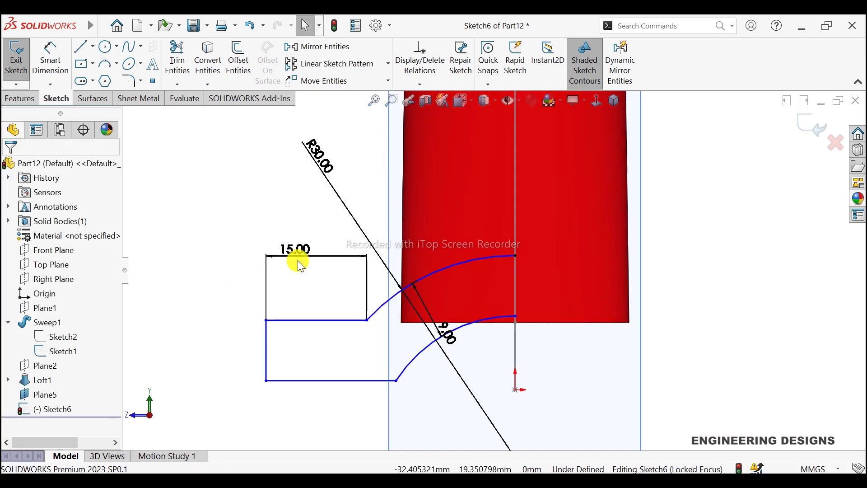
{"action": "left_click", "coordinate": [86, 46]}
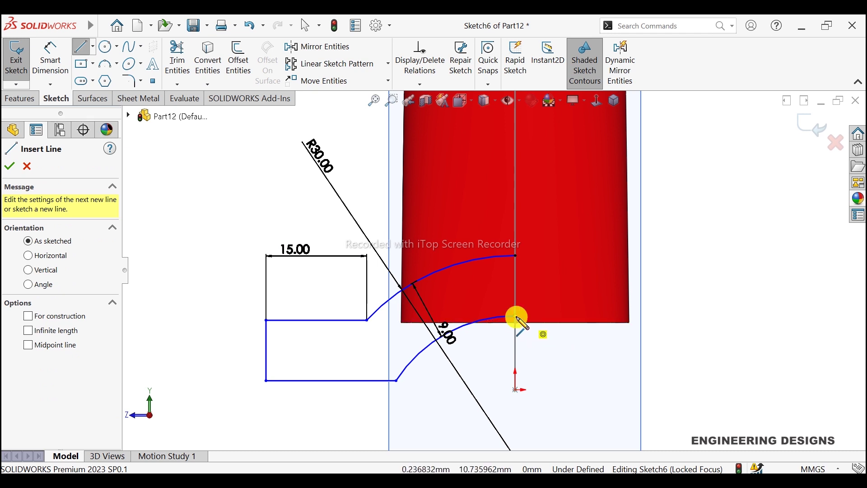
{"action": "left_click_drag", "start_coordinate": [516, 318], "coordinate": [516, 256]}
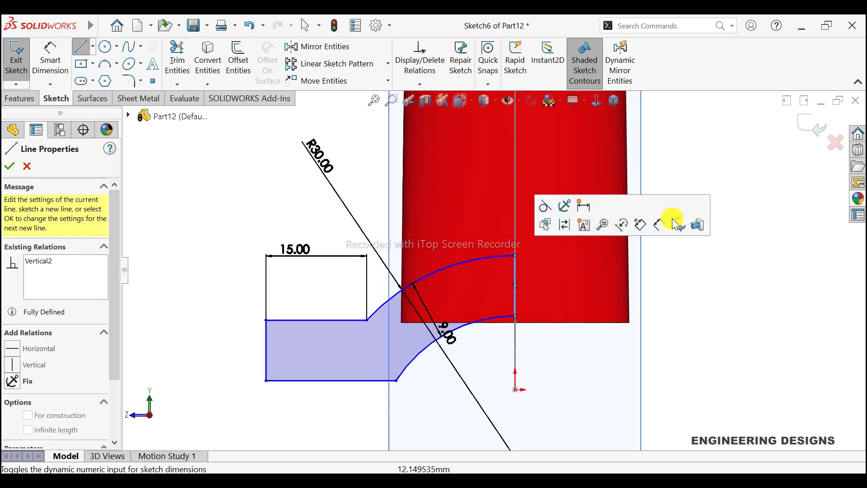
{"action": "right_click", "coordinate": [750, 207]}
{"action": "left_click", "coordinate": [757, 217]}
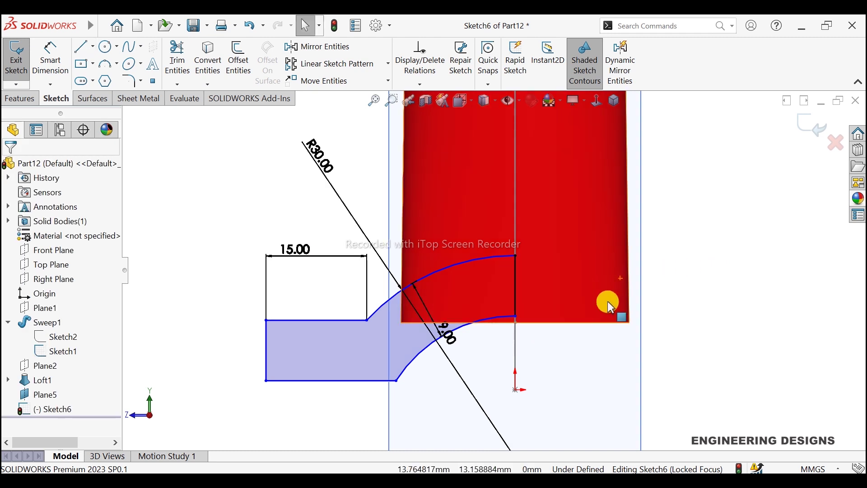
- Round the lower corner with an R2.5 sketch fillet and dimension the arc spacing at 9.00
{"action": "left_click", "coordinate": [137, 85]}
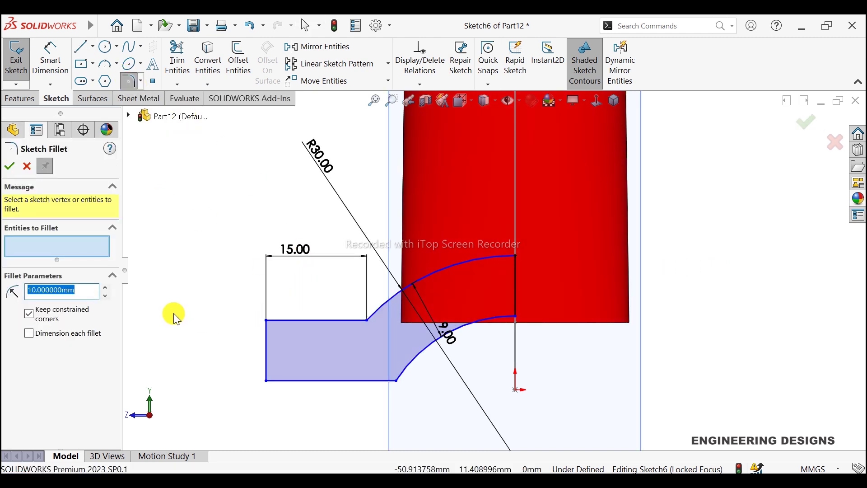
{"action": "type", "text": "2"}
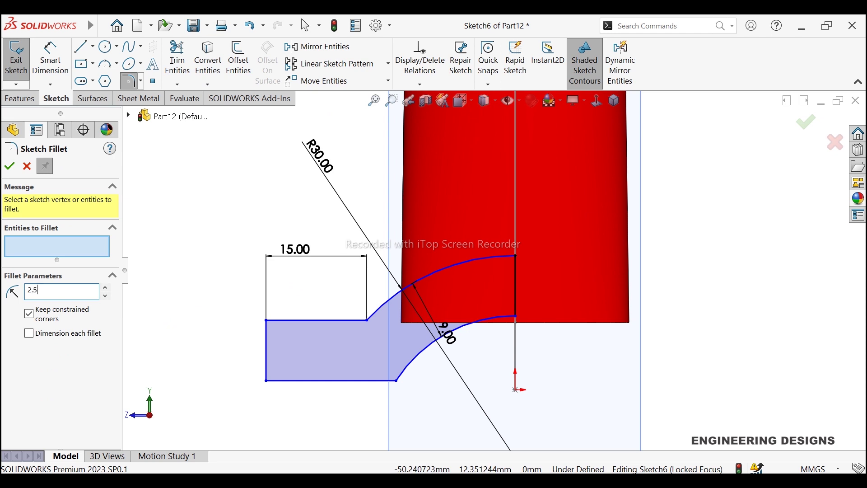
{"action": "left_click", "coordinate": [398, 382]}
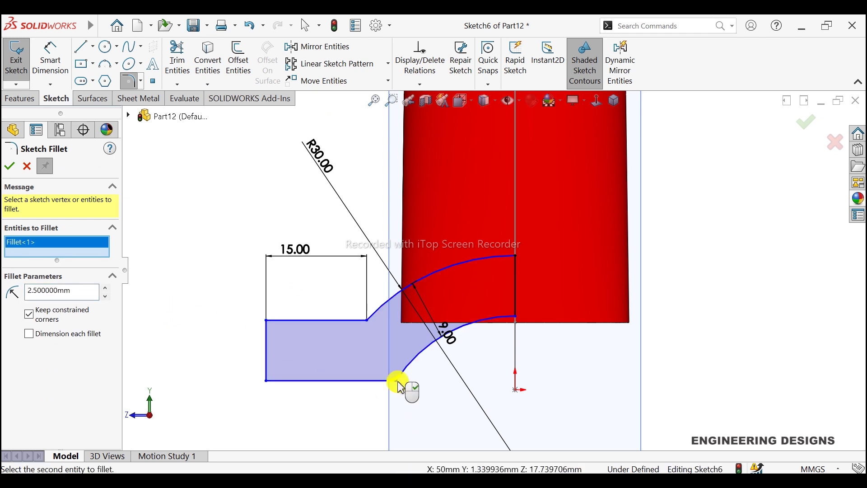
{"action": "left_click", "coordinate": [9, 166]}
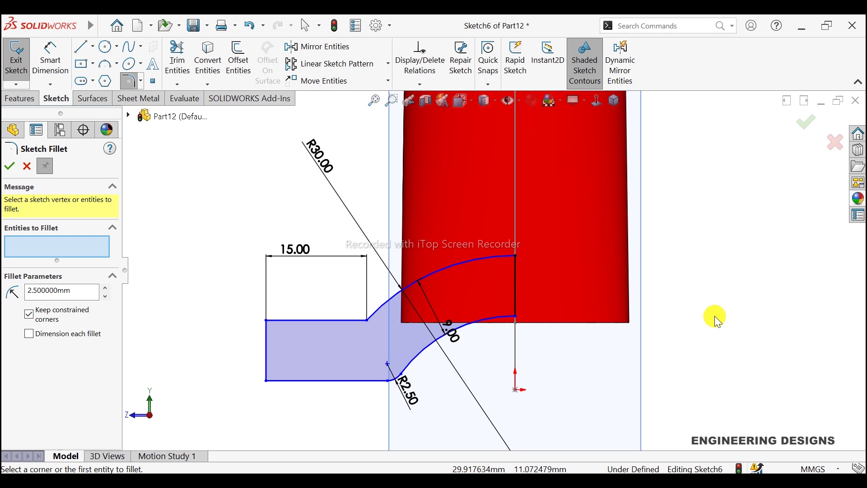
{"action": "left_click", "coordinate": [10, 166]}
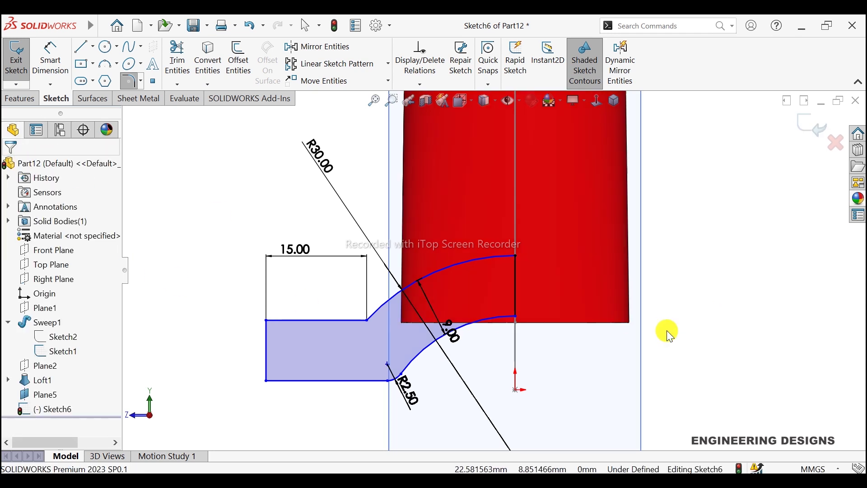
{"action": "left_click", "coordinate": [450, 334]}
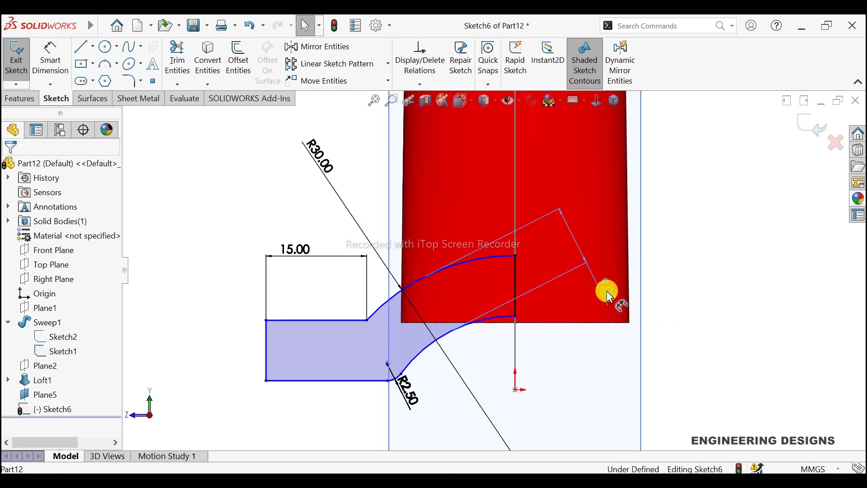
{"action": "left_click", "coordinate": [606, 291]}
- Switch to isometric view and preview a 10 mm mid-plane extrusion of the closed profile
{"action": "key", "text": "f"}
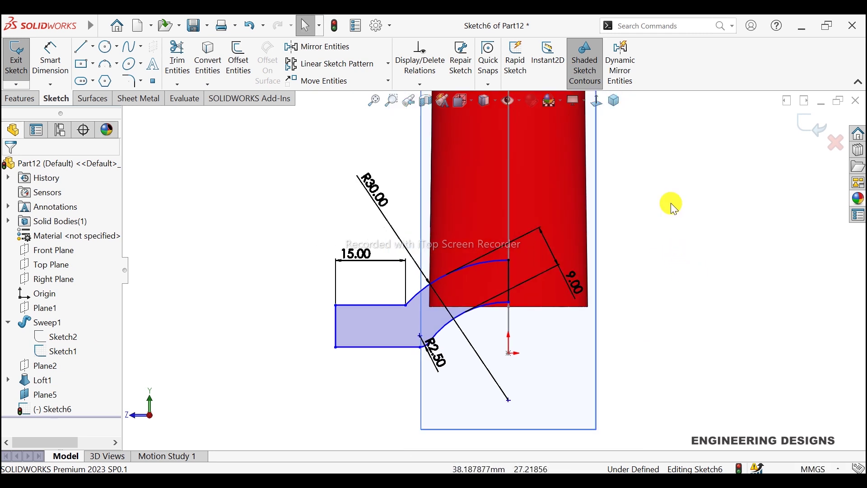
{"action": "left_click", "coordinate": [613, 100]}
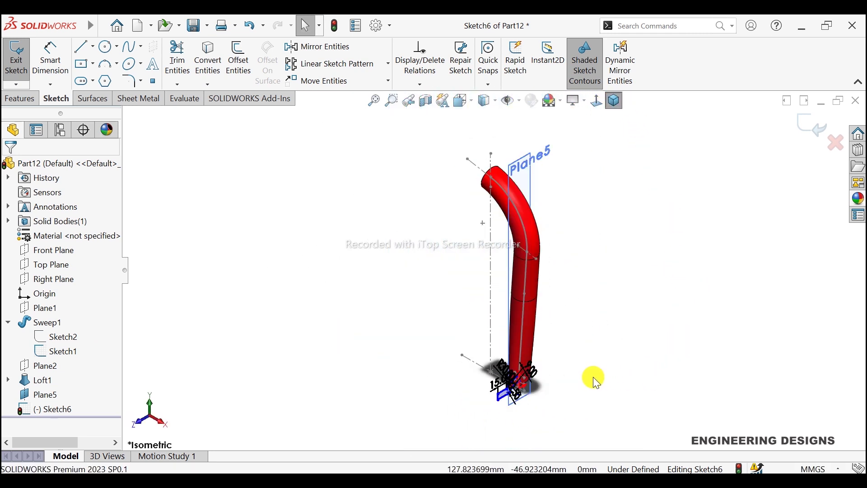
{"action": "scroll", "coordinate": [499, 398], "scroll_direction": "down", "scroll_amount": 3}
{"action": "scroll", "coordinate": [499, 398], "scroll_direction": "down", "scroll_amount": 2}
{"action": "left_click", "coordinate": [6, 100]}
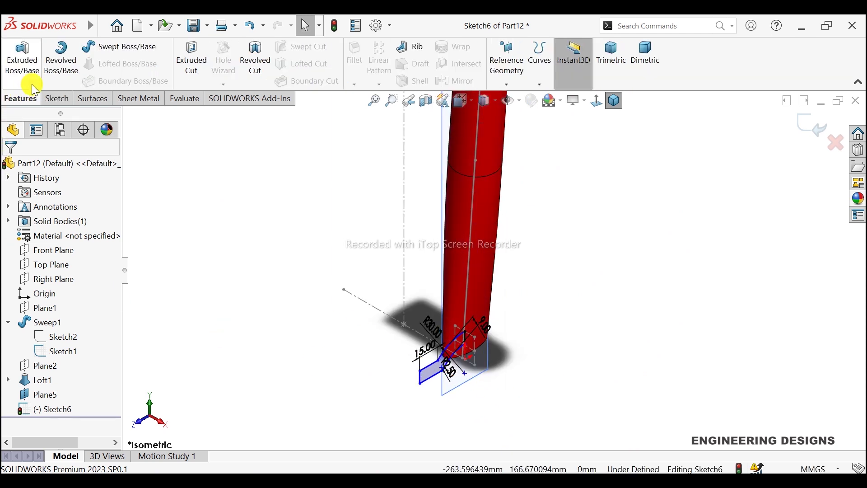
{"action": "left_click", "coordinate": [23, 59]}
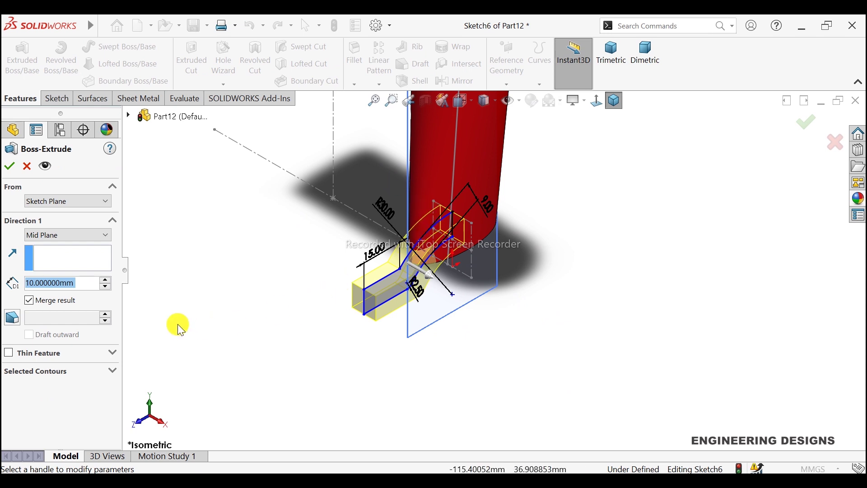
- Extrude the foot 18.6 mm mid-plane, then hide Plane5 and Sketch1
{"action": "type", "text": "18"}
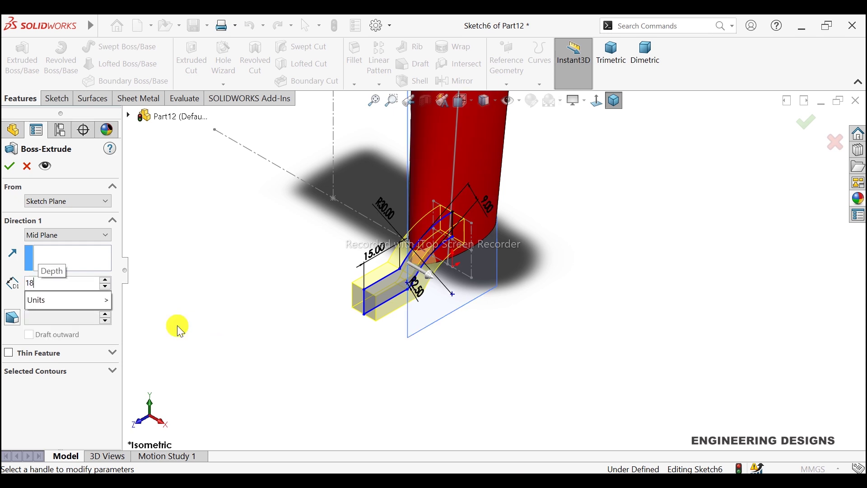
{"action": "type", "text": ".600000mm"}
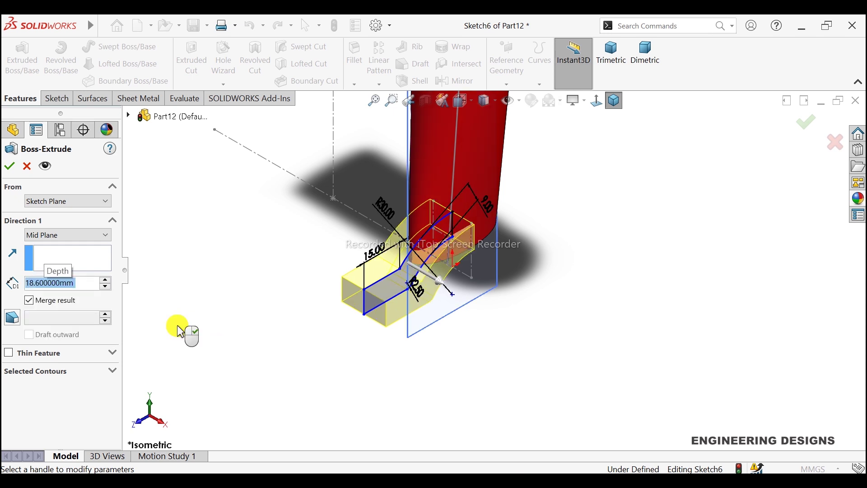
{"action": "left_click", "coordinate": [13, 166]}
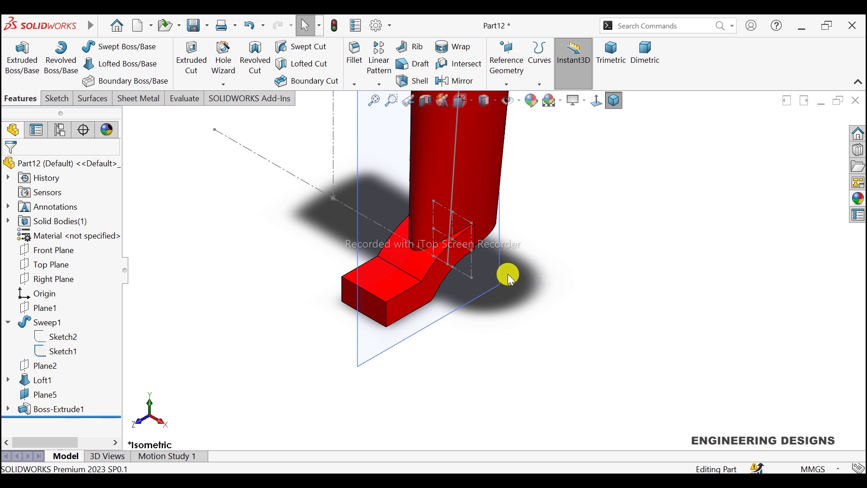
{"action": "left_click", "coordinate": [490, 269]}
{"action": "left_click", "coordinate": [558, 241]}
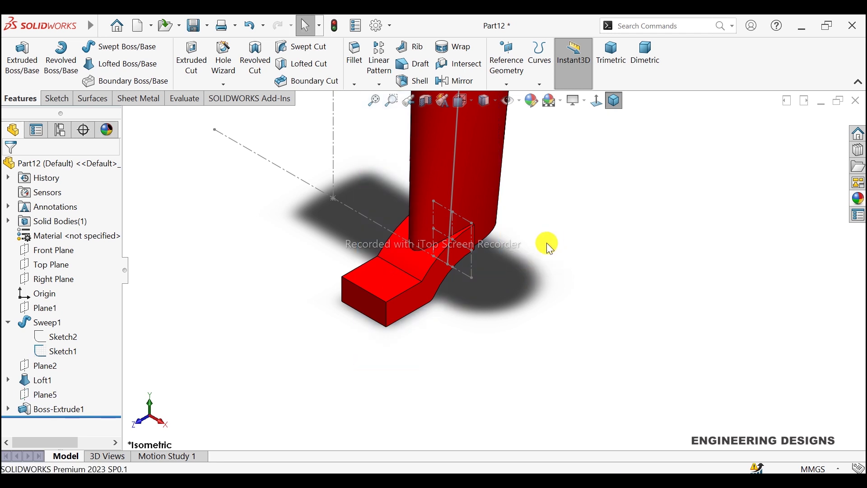
{"action": "left_click", "coordinate": [473, 272]}
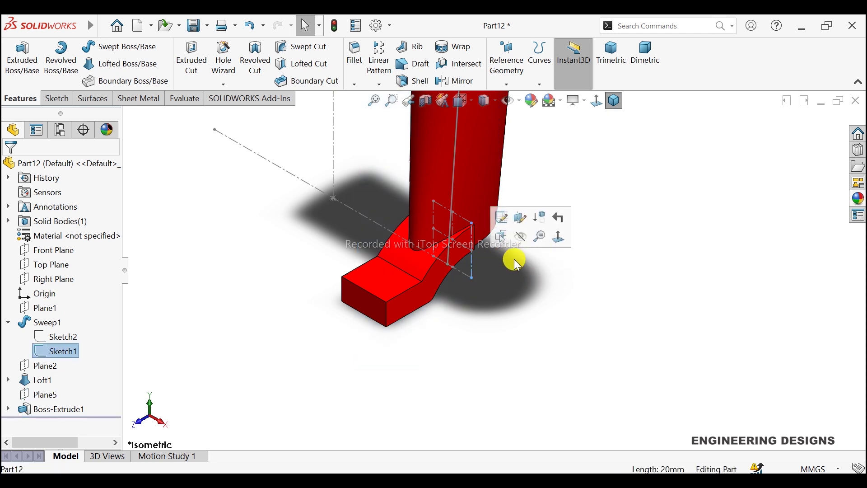
{"action": "left_click", "coordinate": [520, 243]}
- Select a face on the foot block and start a new fillet feature
{"action": "scroll", "coordinate": [511, 263], "scroll_direction": "down", "scroll_amount": 2}
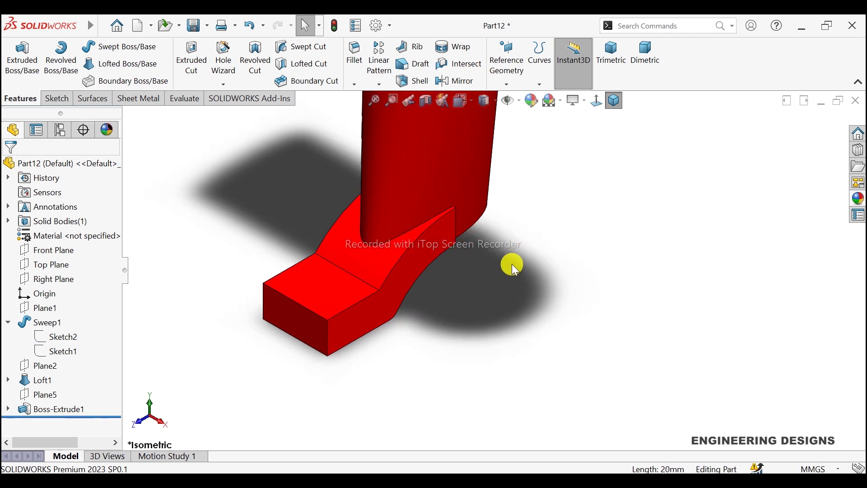
{"action": "scroll", "coordinate": [512, 254], "scroll_direction": "down", "scroll_amount": 2}
{"action": "middle_click_drag", "start_coordinate": [513, 254], "coordinate": [513, 229]}
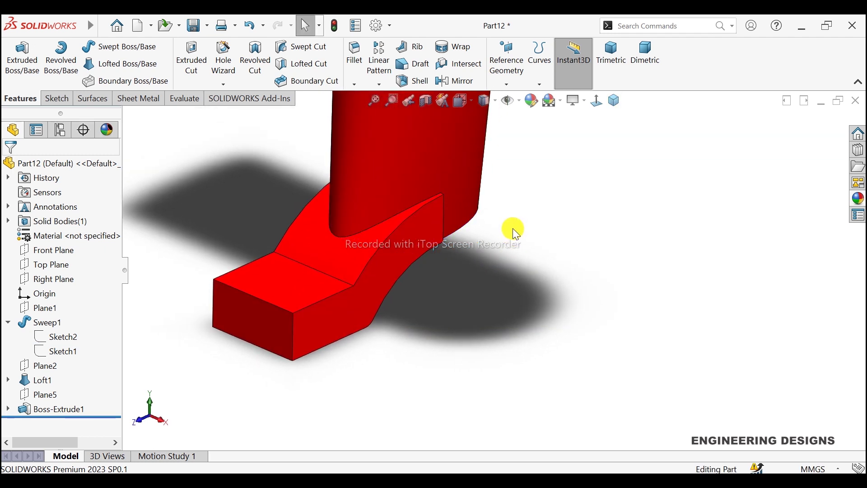
{"action": "left_click", "coordinate": [358, 140]}
{"action": "left_click", "coordinate": [359, 70]}
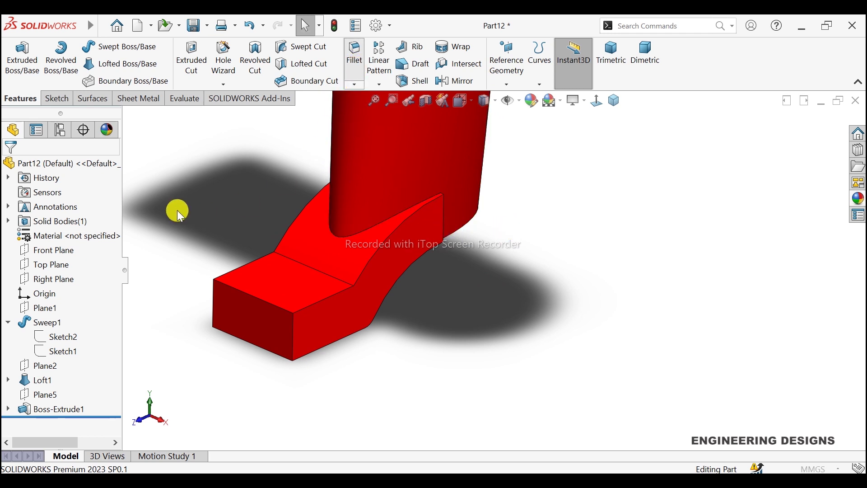
- Full-round fillet the foot's front end using its near side, front face and far side
{"action": "left_click", "coordinate": [96, 220]}
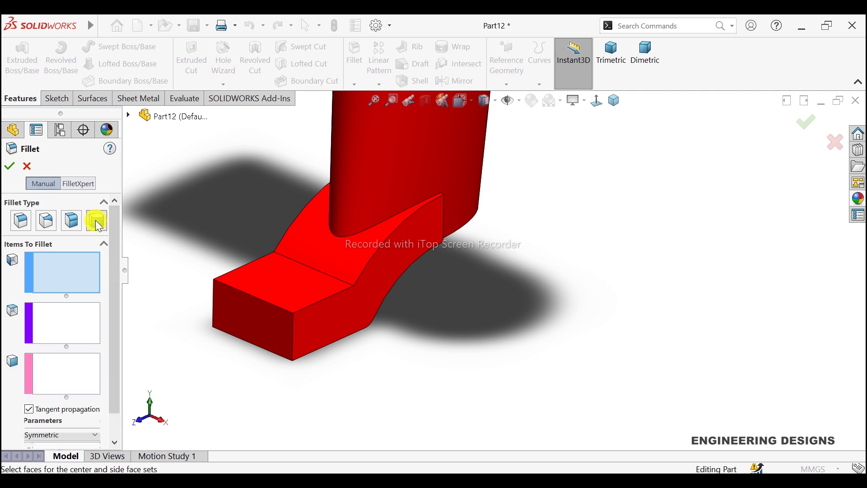
{"action": "middle_click_drag", "start_coordinate": [366, 292], "coordinate": [370, 306], "text": "ctrl"}
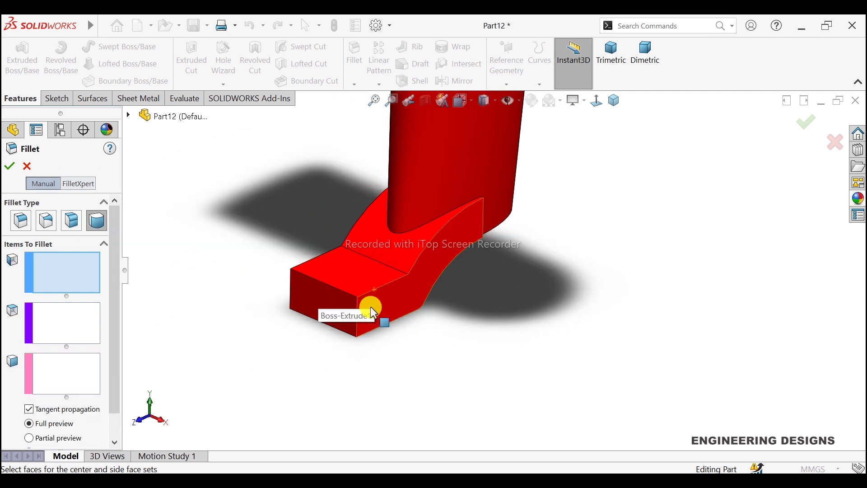
{"action": "left_click", "coordinate": [76, 265]}
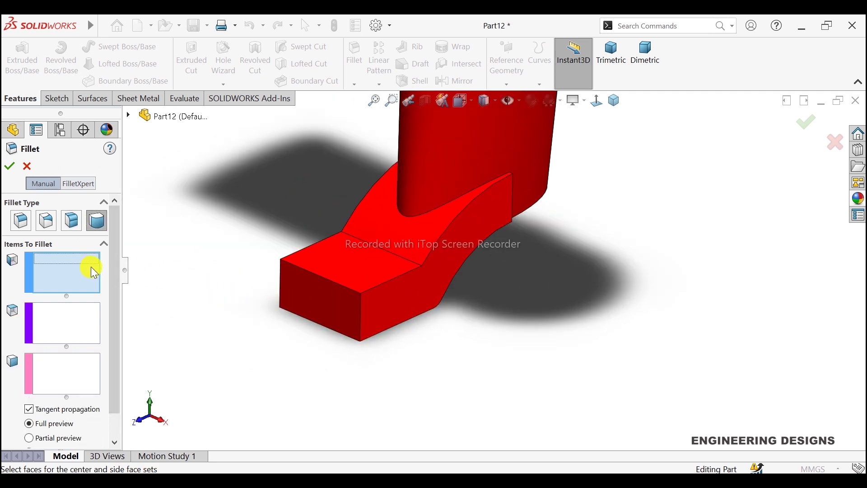
{"action": "left_click", "coordinate": [382, 305]}
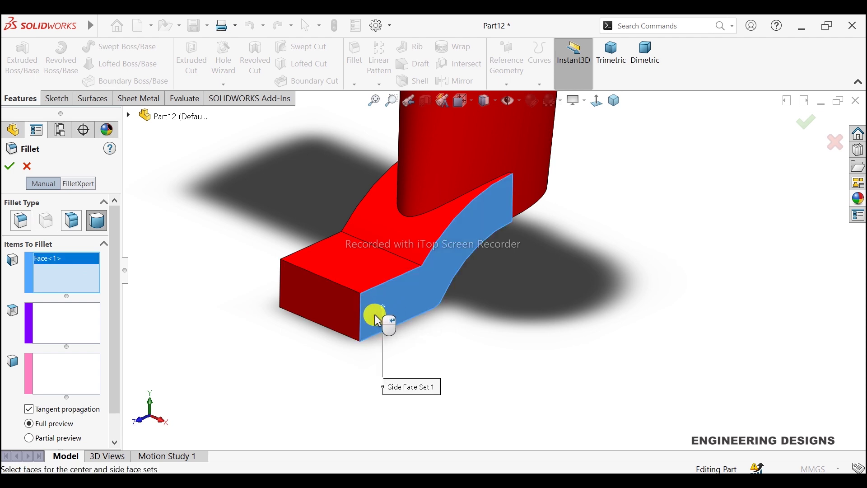
{"action": "left_click", "coordinate": [70, 318]}
{"action": "left_click", "coordinate": [345, 307]}
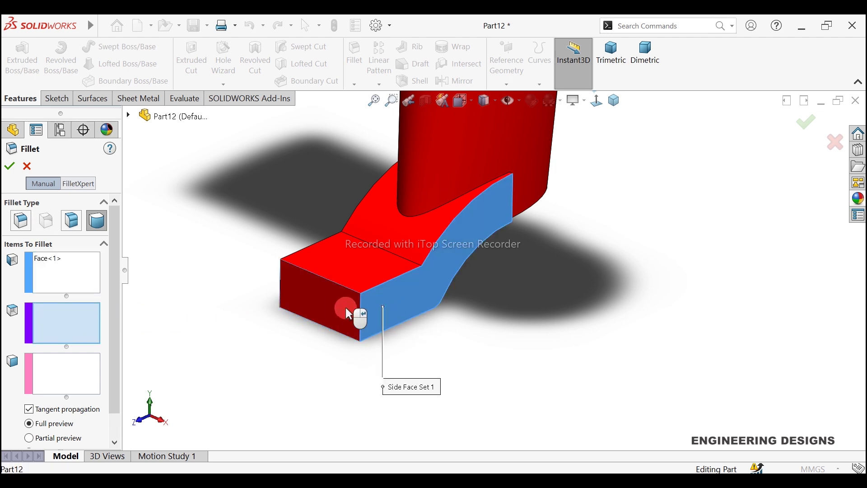
{"action": "left_click", "coordinate": [69, 366]}
{"action": "mouse_move", "coordinate": [224, 284]}
{"action": "middle_mouse_down"}
{"action": "mouse_move", "coordinate": [281, 316]}
{"action": "mouse_move", "coordinate": [312, 300]}
{"action": "mouse_move", "coordinate": [272, 226]}
{"action": "middle_mouse_up"}
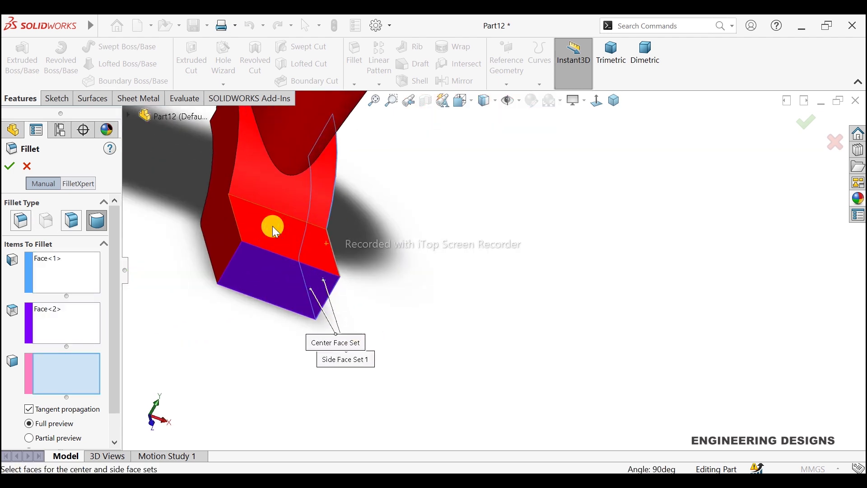
{"action": "left_click", "coordinate": [223, 244]}
{"action": "middle_click_drag", "start_coordinate": [409, 275], "coordinate": [364, 231]}
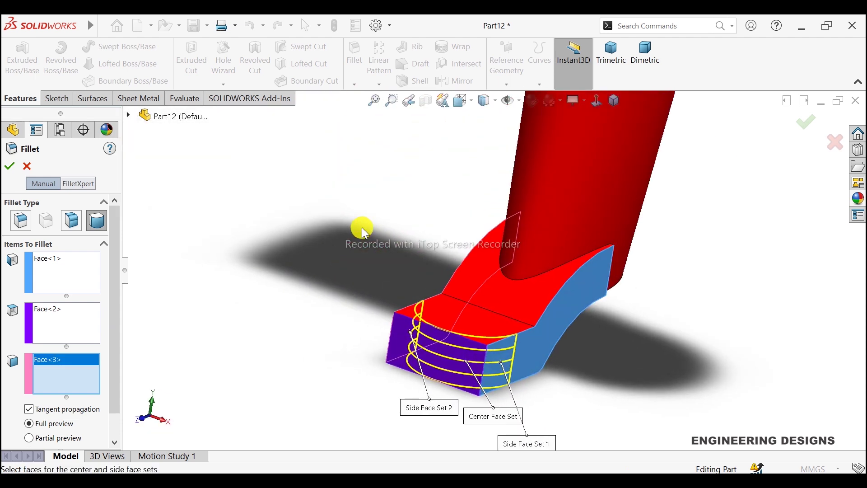
{"action": "left_click", "coordinate": [9, 166]}
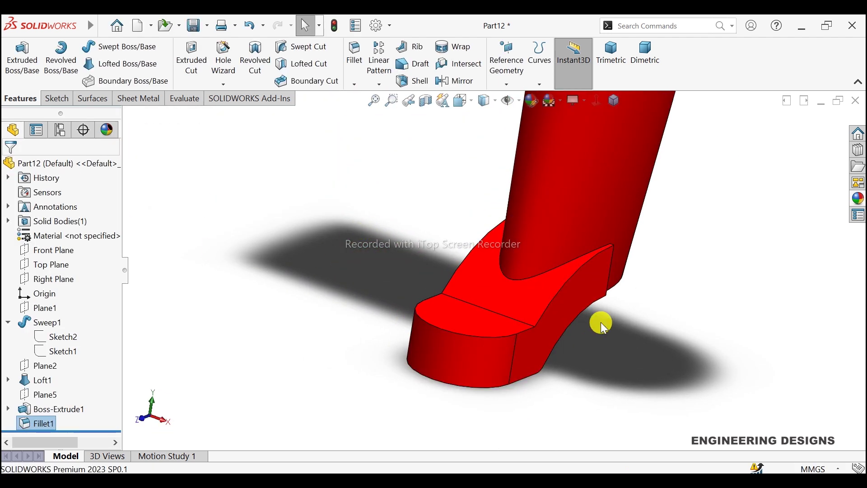
{"action": "mouse_move", "coordinate": [601, 321]}
{"action": "middle_mouse_down"}
{"action": "mouse_move", "coordinate": [673, 288]}
{"action": "mouse_move", "coordinate": [658, 269]}
{"action": "mouse_move", "coordinate": [592, 238]}
{"action": "mouse_move", "coordinate": [588, 259]}
{"action": "mouse_move", "coordinate": [466, 289]}
{"action": "middle_mouse_up"}
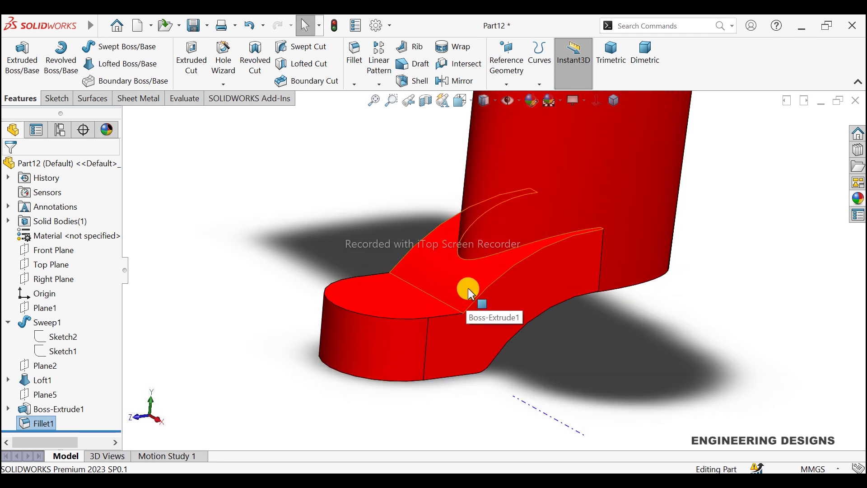
- Fillet the curved top edge and the toe's top face with a 3 mm constant-size radius
{"action": "left_click", "coordinate": [355, 57]}
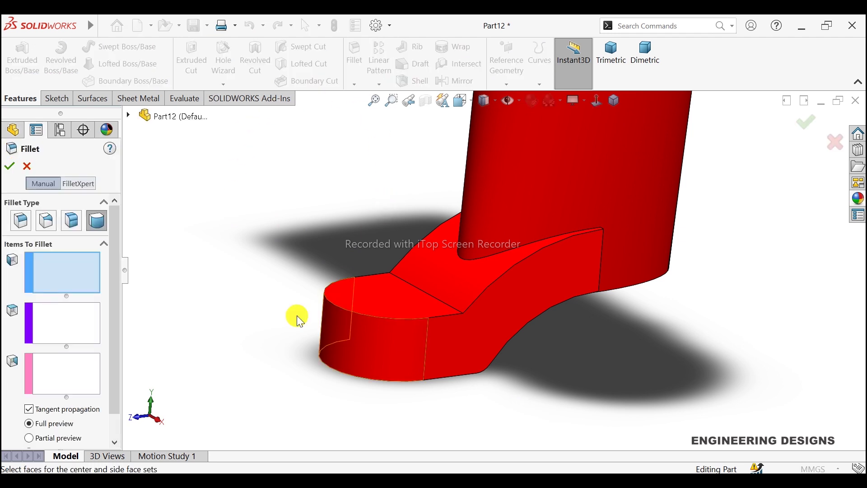
{"action": "left_click", "coordinate": [20, 220]}
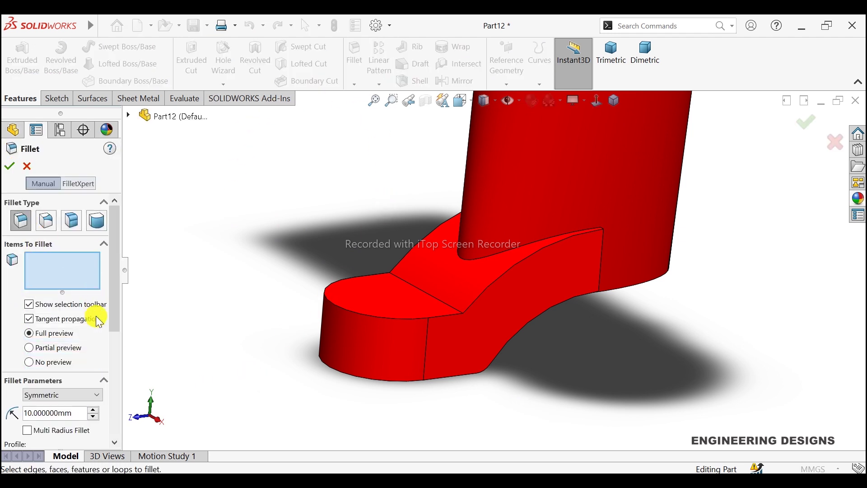
{"action": "left_click", "coordinate": [80, 413]}
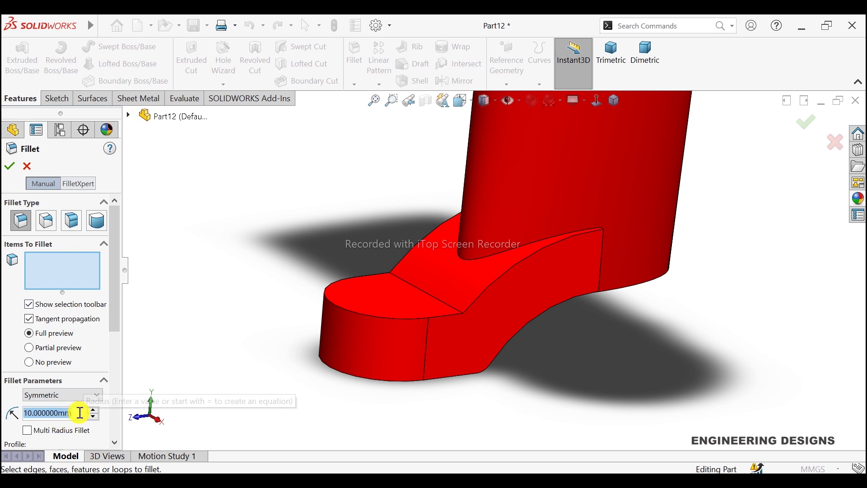
{"action": "type", "text": "3"}
{"action": "key", "text": "Return"}
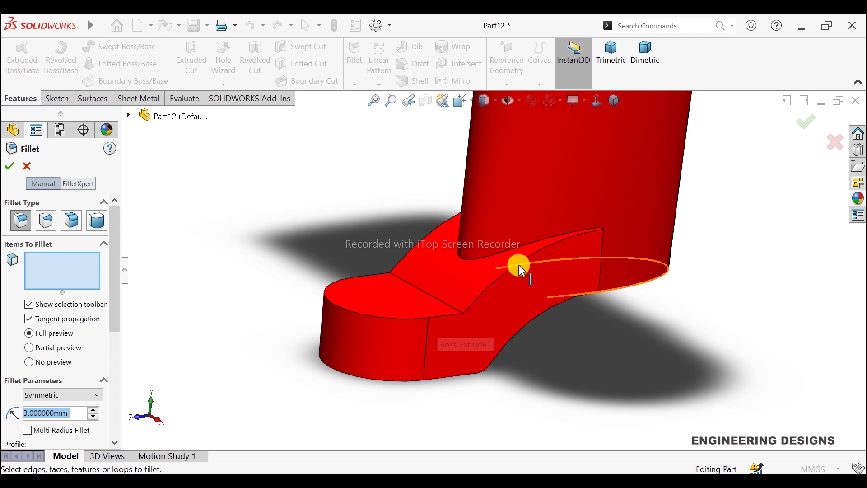
{"action": "mouse_move", "coordinate": [522, 280]}
{"action": "middle_mouse_down"}
{"action": "mouse_move", "coordinate": [531, 283]}
{"action": "mouse_move", "coordinate": [530, 300]}
{"action": "mouse_move", "coordinate": [516, 299]}
{"action": "middle_mouse_up"}
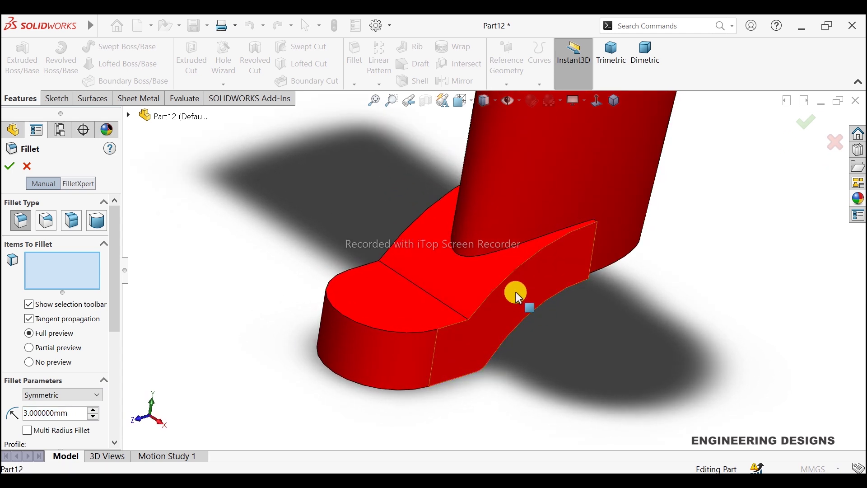
{"action": "scroll", "coordinate": [516, 291], "scroll_direction": "down", "scroll_amount": 1}
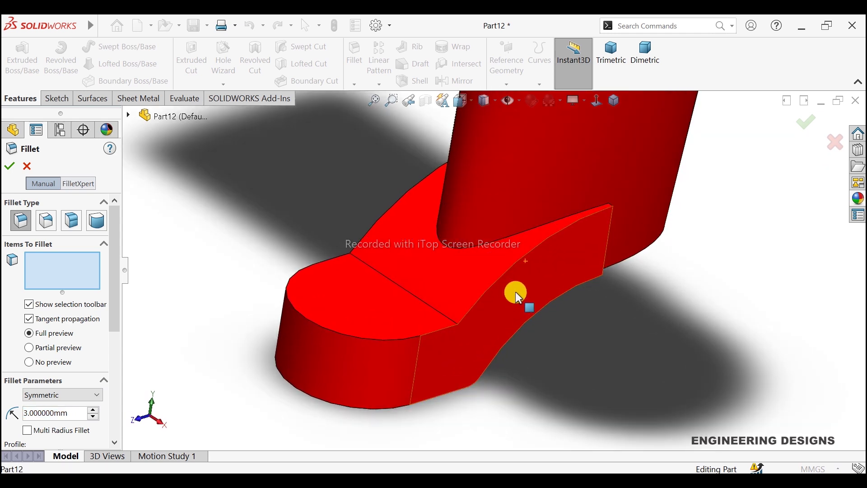
{"action": "left_click", "coordinate": [522, 256]}
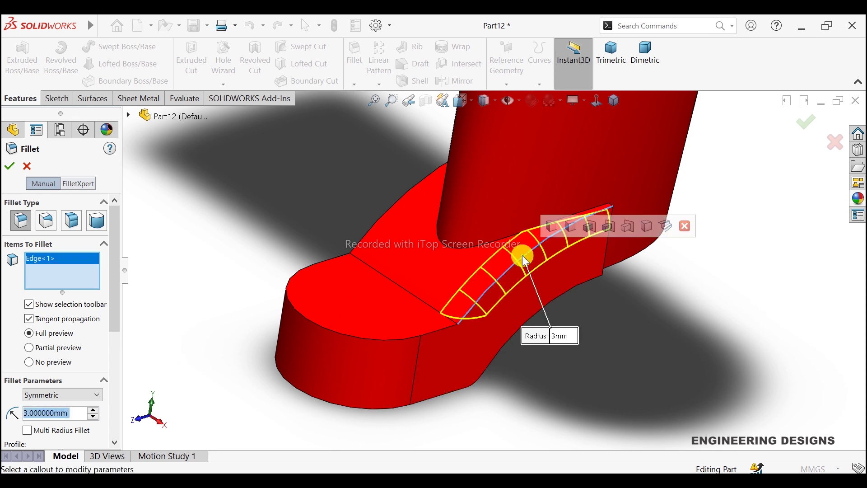
{"action": "left_click", "coordinate": [399, 314]}
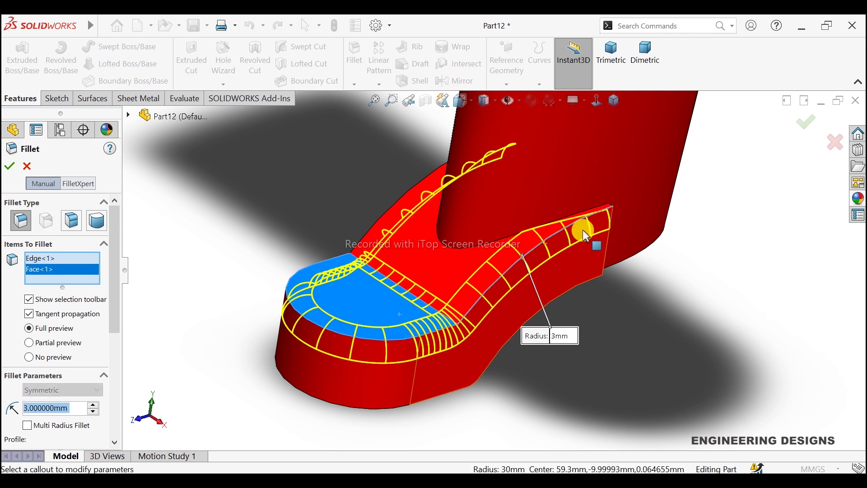
{"action": "middle_click_drag", "start_coordinate": [582, 230], "coordinate": [641, 202]}
{"action": "mouse_move", "coordinate": [597, 226]}
{"action": "middle_mouse_down"}
{"action": "mouse_move", "coordinate": [567, 235]}
{"action": "mouse_move", "coordinate": [536, 205]}
{"action": "mouse_move", "coordinate": [574, 245]}
{"action": "mouse_move", "coordinate": [514, 195]}
{"action": "mouse_move", "coordinate": [598, 240]}
{"action": "middle_mouse_up"}
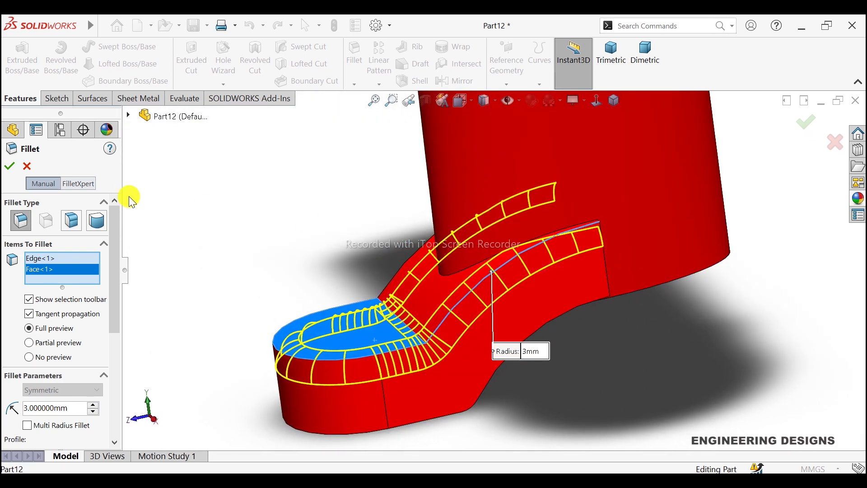
{"action": "key", "text": "Return"}
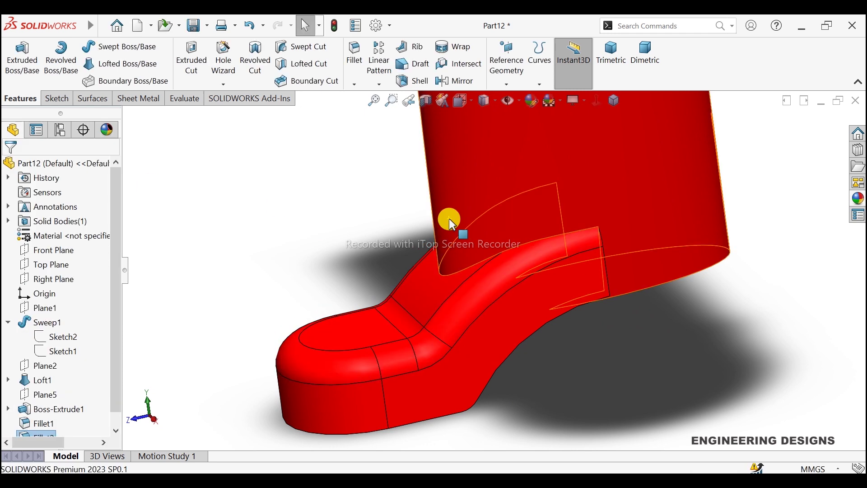
{"action": "scroll", "coordinate": [468, 231], "scroll_direction": "up", "scroll_amount": 3}
- Orbit the model to inspect the filleted foot from below
{"action": "mouse_move", "coordinate": [467, 231]}
{"action": "middle_mouse_down"}
{"action": "mouse_move", "coordinate": [560, 270]}
{"action": "mouse_move", "coordinate": [613, 257]}
{"action": "middle_mouse_up"}
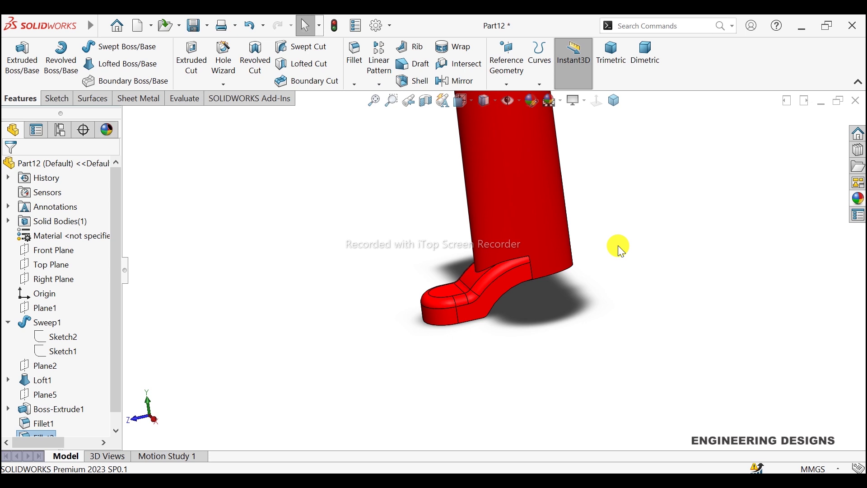
{"action": "mouse_move", "coordinate": [619, 264]}
{"action": "middle_mouse_down"}
{"action": "mouse_move", "coordinate": [606, 139]}
{"action": "mouse_move", "coordinate": [600, 213]}
{"action": "middle_mouse_up"}
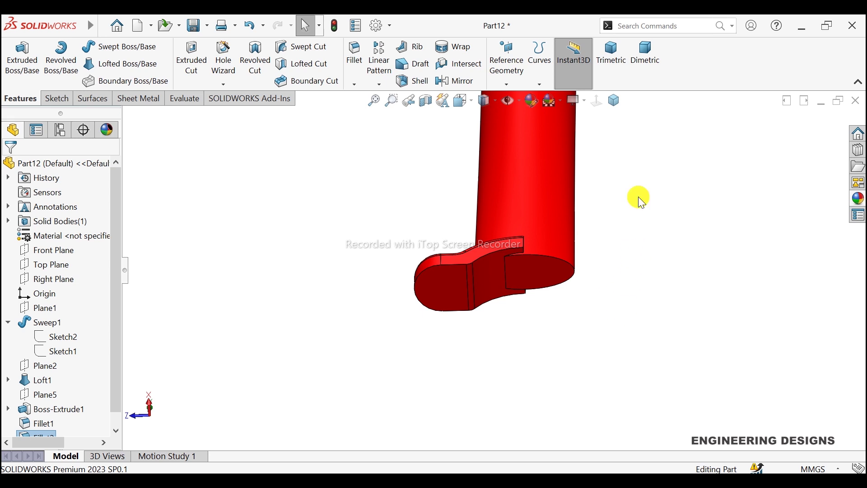
{"action": "left_click", "coordinate": [413, 82]}
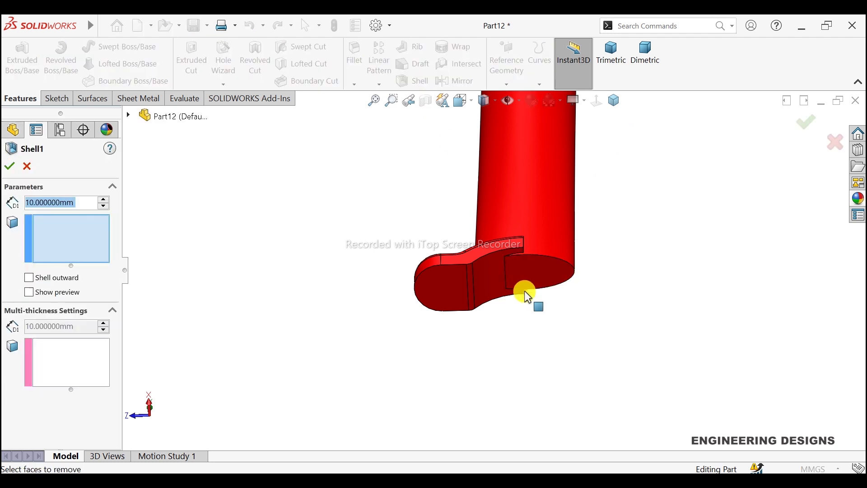
{"action": "mouse_move", "coordinate": [646, 213]}
{"action": "middle_mouse_down"}
{"action": "mouse_move", "coordinate": [656, 221]}
{"action": "mouse_move", "coordinate": [635, 228]}
{"action": "mouse_move", "coordinate": [617, 323]}
{"action": "mouse_move", "coordinate": [813, 174]}
{"action": "middle_mouse_up"}
{"action": "left_click", "coordinate": [833, 142]}
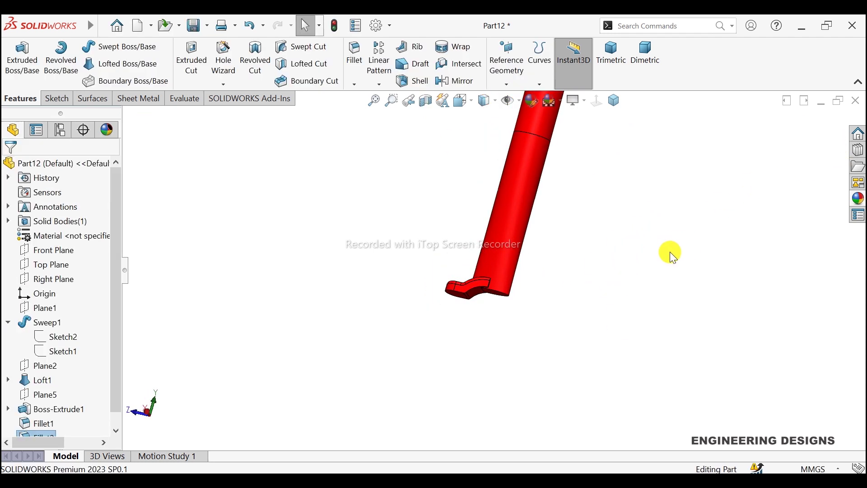
{"action": "left_click", "coordinate": [510, 227]}
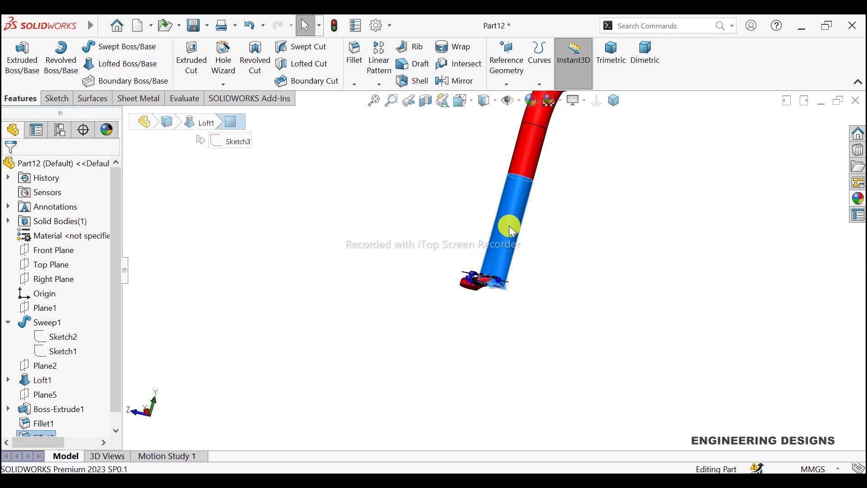
{"action": "left_click", "coordinate": [556, 261]}
{"action": "scroll", "coordinate": [556, 261], "scroll_direction": "down", "scroll_amount": 2}
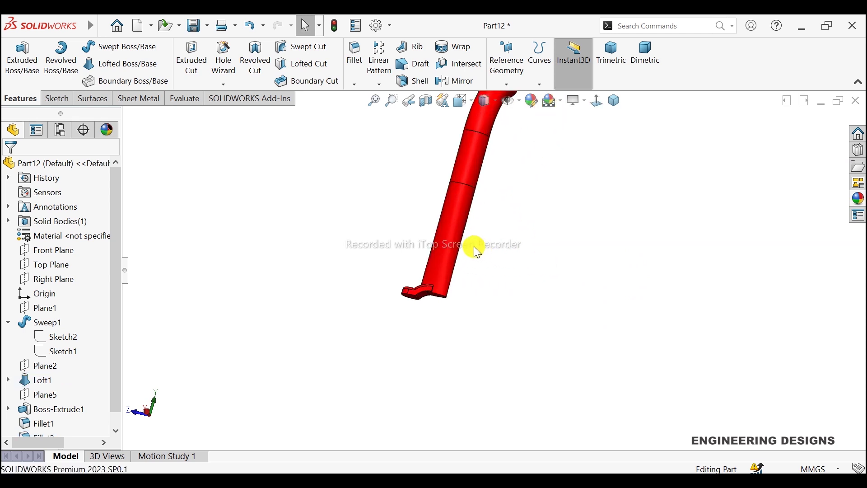
{"action": "left_click", "coordinate": [458, 224]}
{"action": "right_click", "coordinate": [458, 224]}
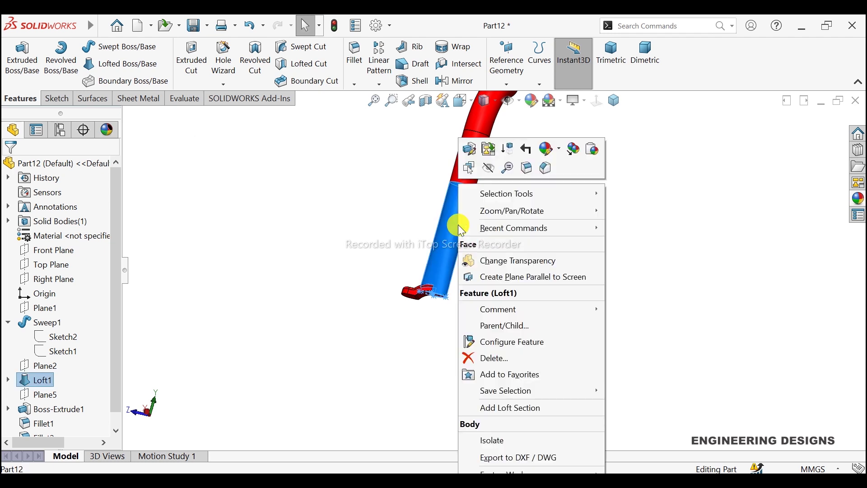
{"action": "left_click", "coordinate": [510, 439]}
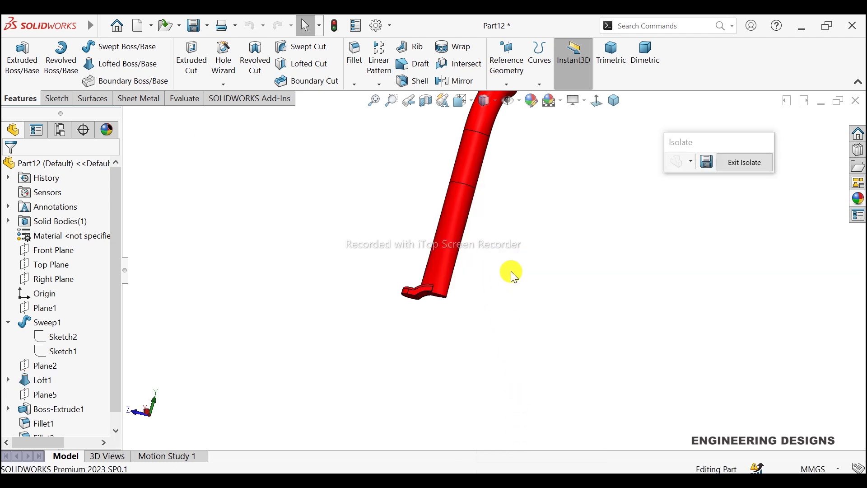
{"action": "mouse_move", "coordinate": [511, 272]}
{"action": "middle_mouse_down"}
{"action": "mouse_move", "coordinate": [516, 225]}
{"action": "mouse_move", "coordinate": [456, 238]}
{"action": "mouse_move", "coordinate": [467, 283]}
{"action": "mouse_move", "coordinate": [500, 292]}
{"action": "middle_mouse_up"}
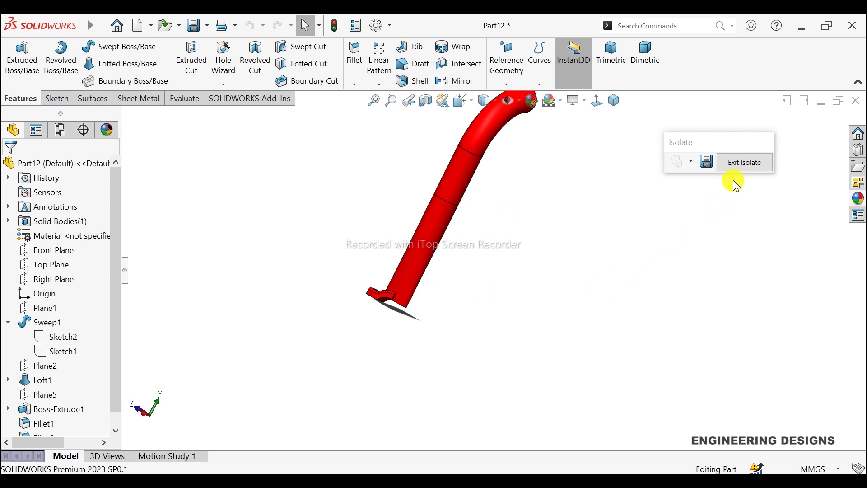
{"action": "left_click", "coordinate": [738, 164]}
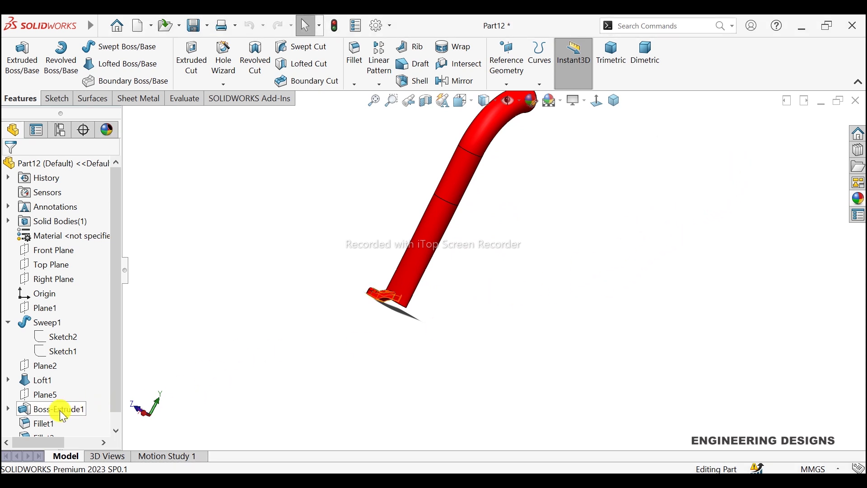
{"action": "scroll", "coordinate": [58, 409], "scroll_direction": "down", "scroll_amount": 1}
- Edit and re-confirm Boss-Extrude1 so the foot stays a separate body
{"action": "left_click", "coordinate": [62, 396]}
{"action": "left_click", "coordinate": [78, 353]}
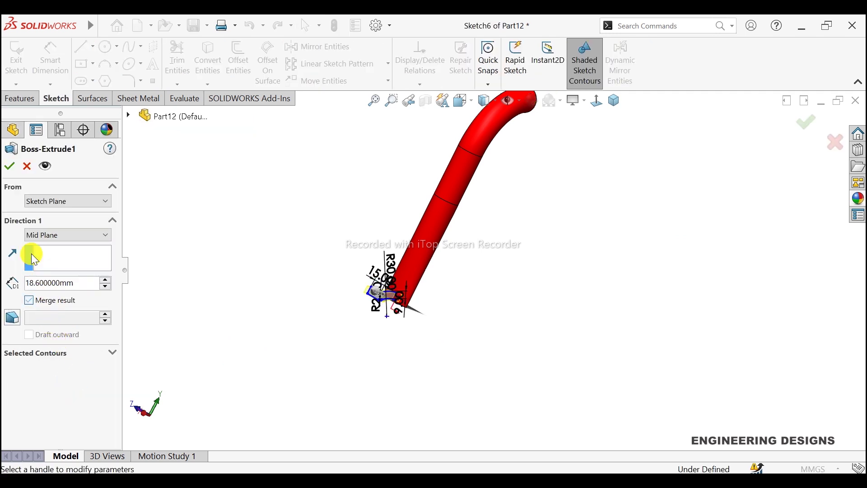
{"action": "left_click", "coordinate": [9, 166]}
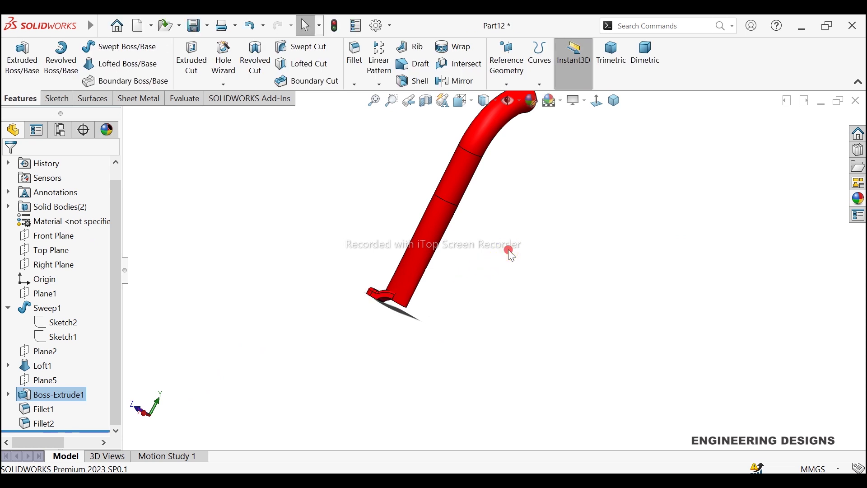
- Isolate the lower tube body and orbit it to a new angle
{"action": "left_click", "coordinate": [418, 250]}
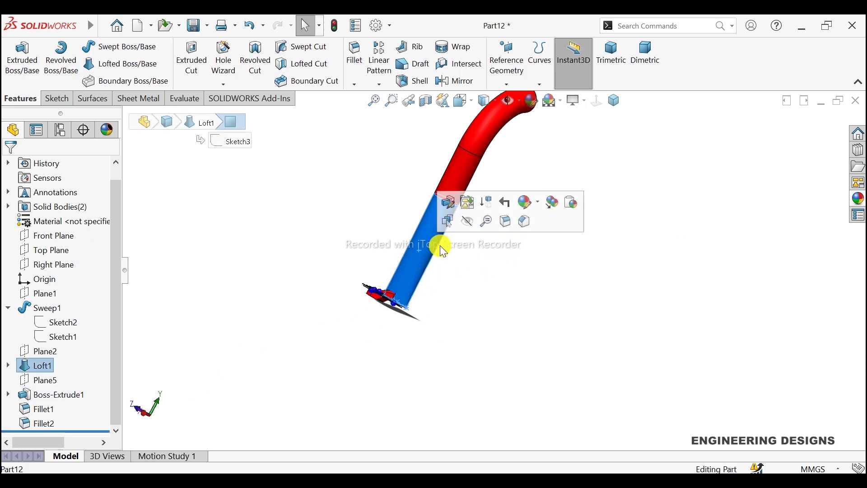
{"action": "right_click", "coordinate": [432, 248]}
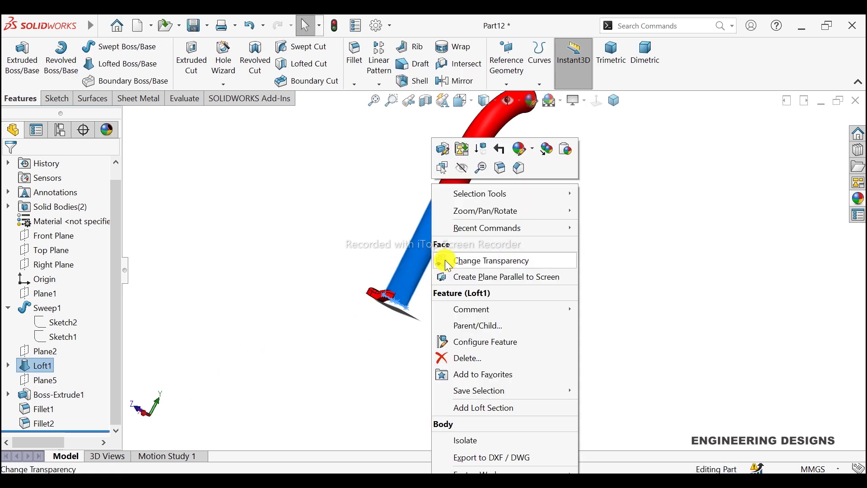
{"action": "left_click", "coordinate": [462, 443]}
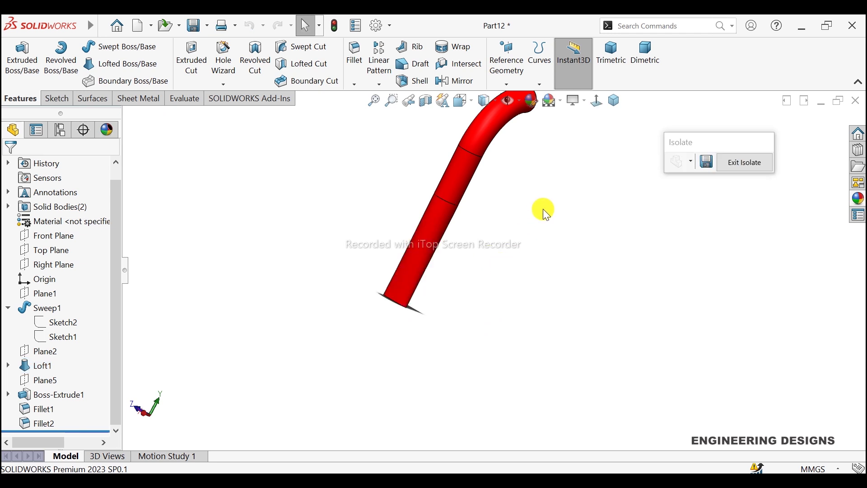
{"action": "mouse_move", "coordinate": [543, 209]}
{"action": "middle_mouse_down"}
{"action": "mouse_move", "coordinate": [573, 235]}
{"action": "mouse_move", "coordinate": [495, 193]}
{"action": "mouse_move", "coordinate": [491, 177]}
{"action": "middle_mouse_up"}
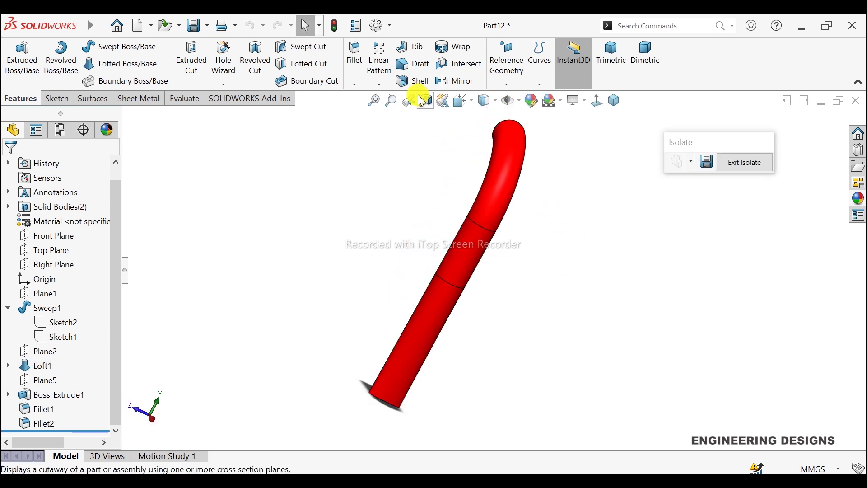
- Start a shell on the tube with preview on and a 1.4 mm wall thickness
{"action": "left_click", "coordinate": [411, 81]}
{"action": "scroll", "coordinate": [495, 360], "scroll_direction": "up", "scroll_amount": 2}
{"action": "scroll", "coordinate": [426, 321], "scroll_direction": "down", "scroll_amount": 3}
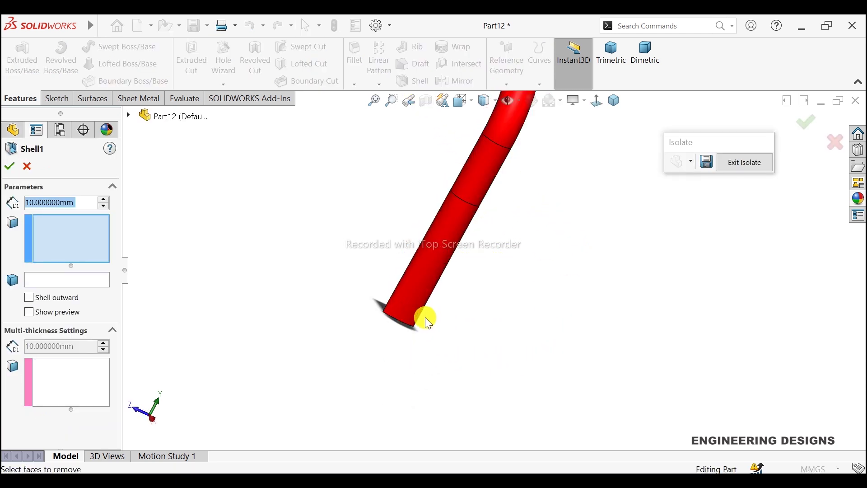
{"action": "scroll", "coordinate": [433, 311], "scroll_direction": "down", "scroll_amount": 1}
{"action": "left_click", "coordinate": [67, 312]}
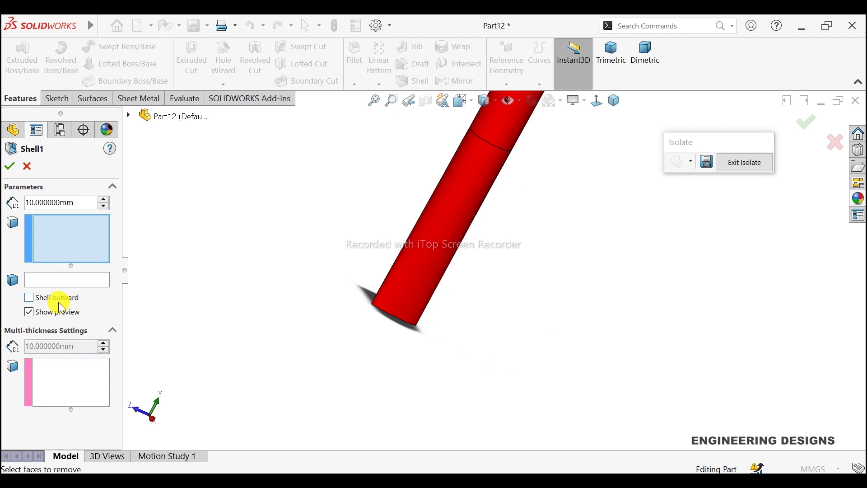
{"action": "left_click", "coordinate": [81, 199]}
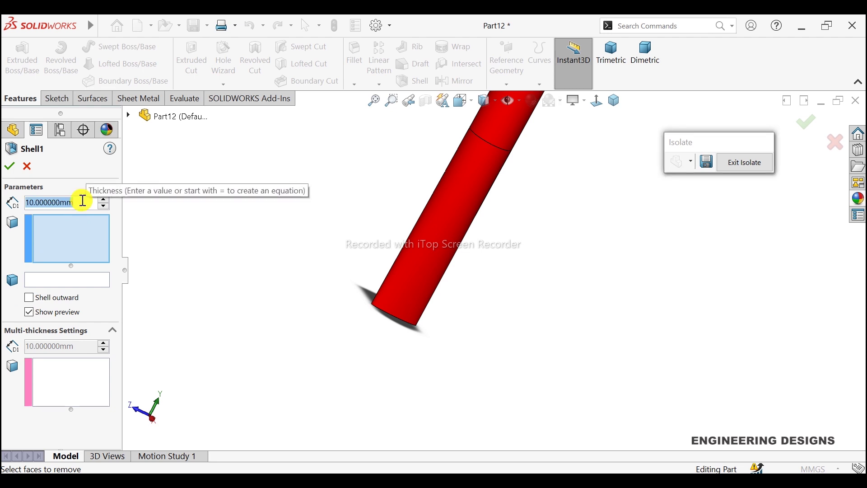
{"action": "type", "text": "1.4"}
{"action": "key", "text": "Return"}
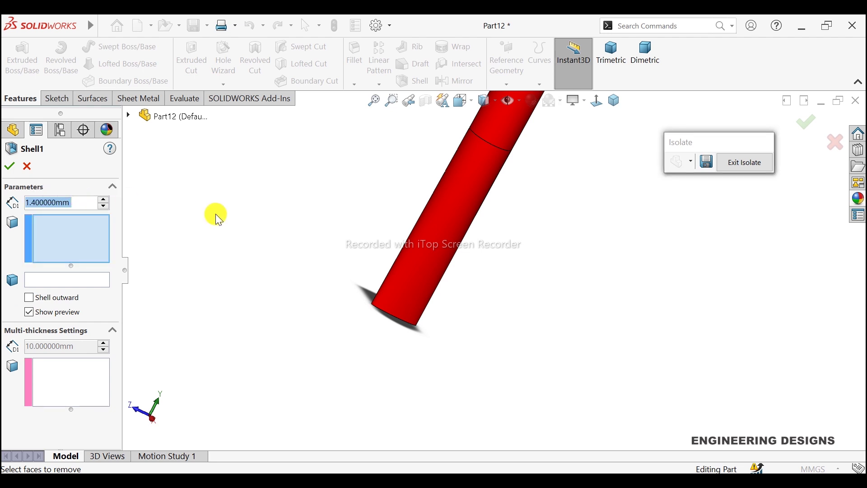
- Remove the tube's lower and upper end faces and confirm the open-ended shell
{"action": "mouse_move", "coordinate": [465, 334]}
{"action": "middle_mouse_down"}
{"action": "mouse_move", "coordinate": [482, 278]}
{"action": "mouse_move", "coordinate": [372, 315]}
{"action": "middle_mouse_up"}
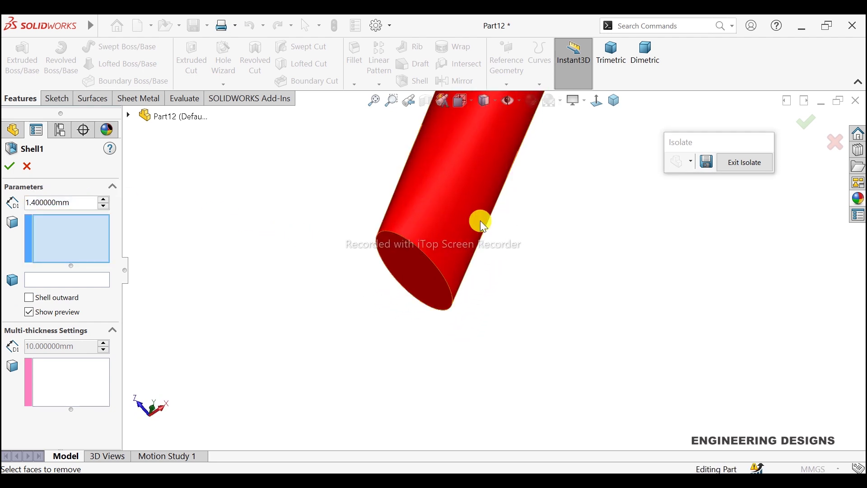
{"action": "left_click", "coordinate": [407, 281]}
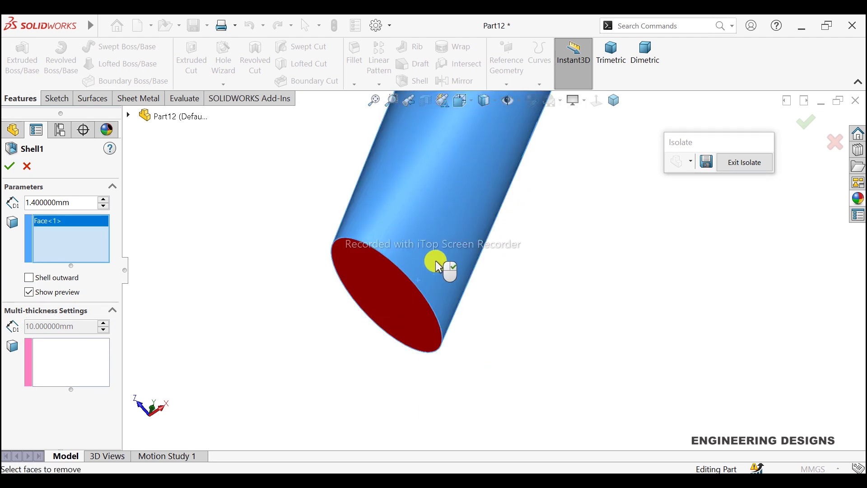
{"action": "left_click", "coordinate": [381, 281]}
{"action": "scroll", "coordinate": [529, 253], "scroll_direction": "up", "scroll_amount": 3}
{"action": "scroll", "coordinate": [538, 248], "scroll_direction": "up", "scroll_amount": 3}
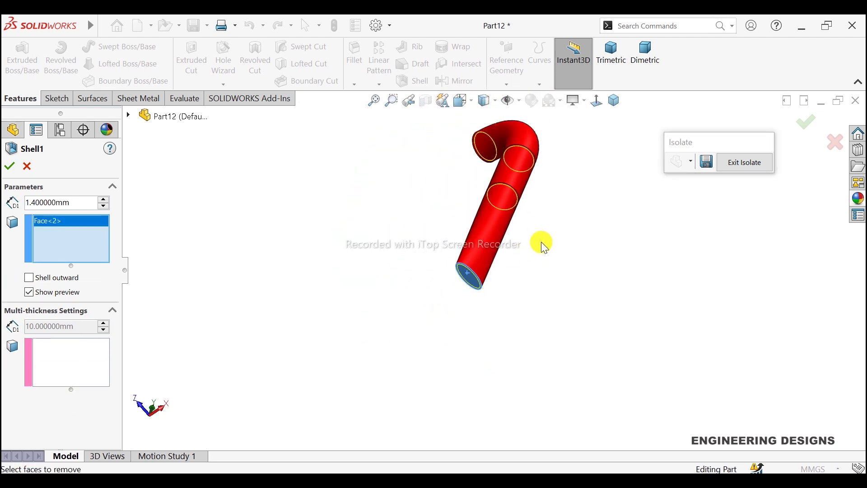
{"action": "mouse_move", "coordinate": [542, 244]}
{"action": "middle_mouse_down"}
{"action": "mouse_move", "coordinate": [507, 193]}
{"action": "mouse_move", "coordinate": [498, 200]}
{"action": "mouse_move", "coordinate": [557, 234]}
{"action": "middle_mouse_up"}
{"action": "scroll", "coordinate": [343, 155], "scroll_direction": "down", "scroll_amount": 3}
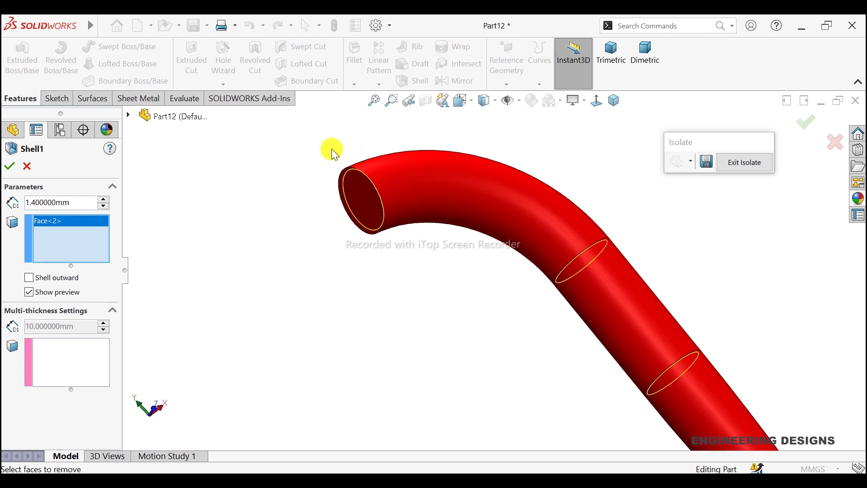
{"action": "left_click", "coordinate": [367, 206]}
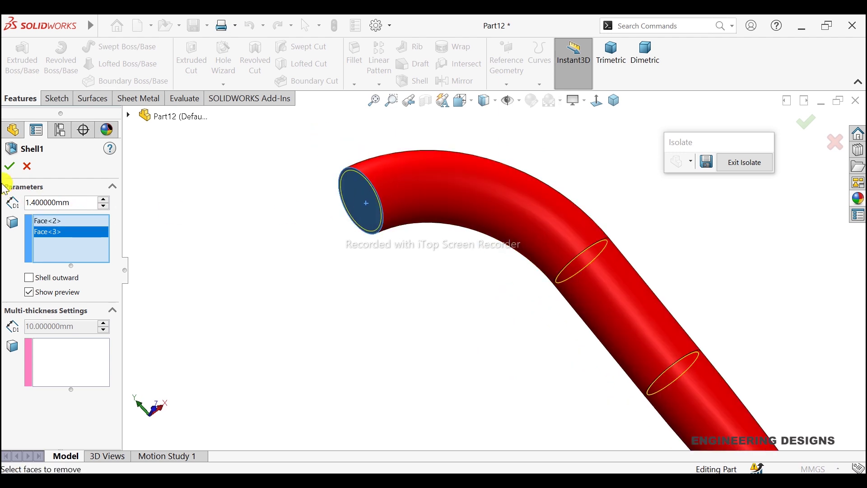
{"action": "left_click", "coordinate": [10, 166]}
- Return to isometric view, exit isolate, and orbit so the full part stands upright
{"action": "scroll", "coordinate": [497, 280], "scroll_direction": "up", "scroll_amount": 2}
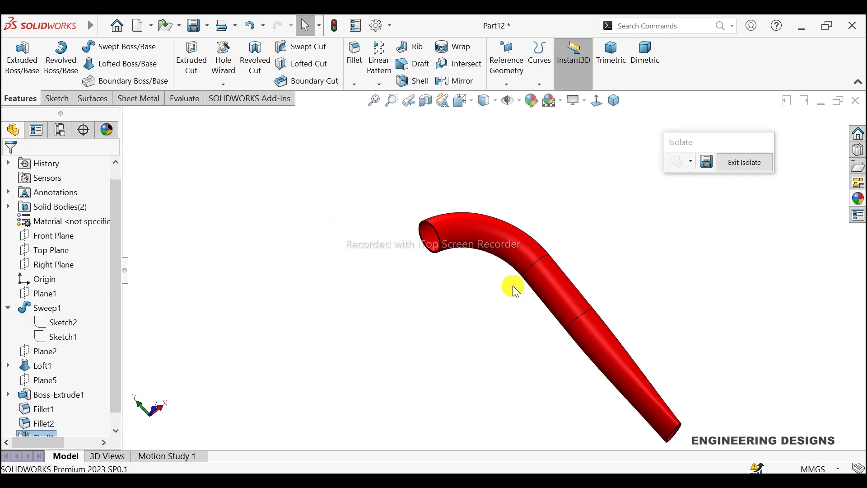
{"action": "scroll", "coordinate": [512, 285], "scroll_direction": "up", "scroll_amount": 2}
{"action": "scroll", "coordinate": [610, 365], "scroll_direction": "down", "scroll_amount": 3}
{"action": "mouse_move", "coordinate": [610, 365]}
{"action": "middle_mouse_down"}
{"action": "mouse_move", "coordinate": [546, 265]}
{"action": "mouse_move", "coordinate": [611, 248]}
{"action": "middle_mouse_up"}
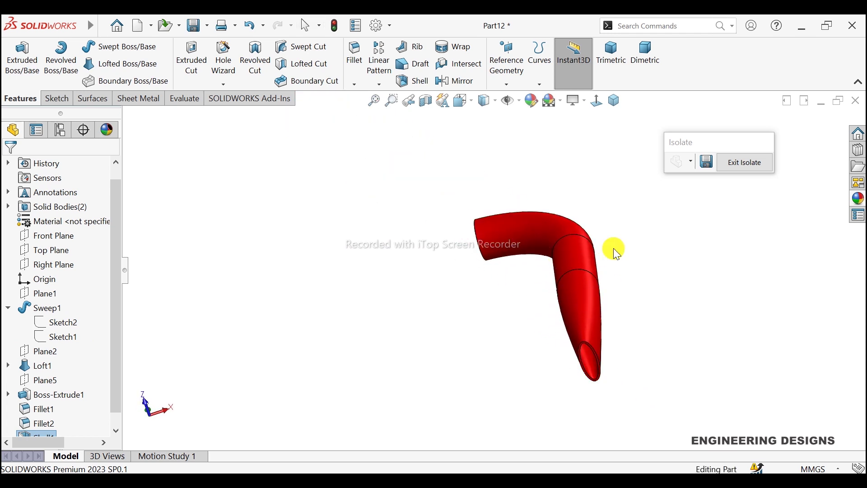
{"action": "left_click", "coordinate": [614, 100]}
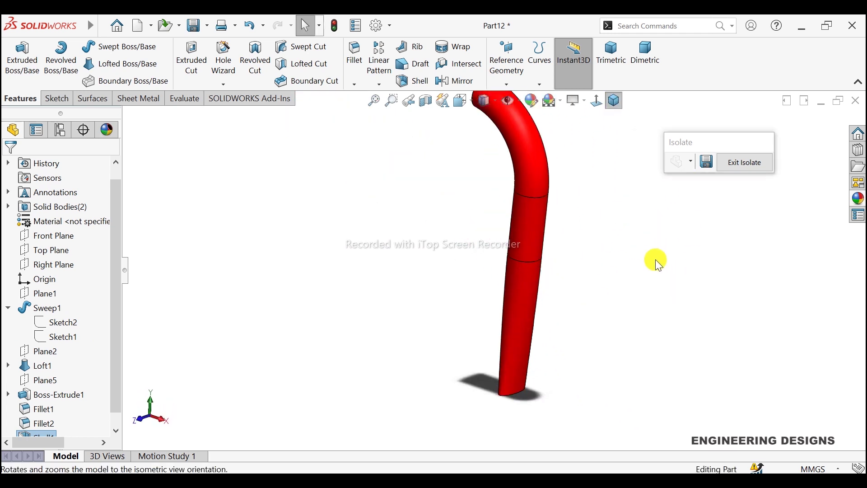
{"action": "left_click", "coordinate": [739, 171]}
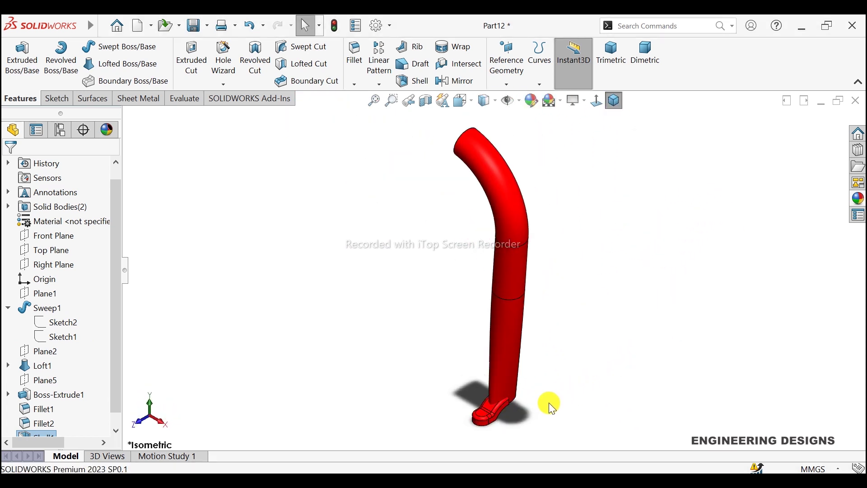
{"action": "mouse_move", "coordinate": [548, 402]}
{"action": "middle_mouse_down"}
{"action": "mouse_move", "coordinate": [501, 281]}
{"action": "mouse_move", "coordinate": [507, 419]}
{"action": "middle_mouse_up"}
{"action": "scroll", "coordinate": [514, 398], "scroll_direction": "down", "scroll_amount": 5}
{"action": "scroll", "coordinate": [533, 321], "scroll_direction": "down", "scroll_amount": 2}
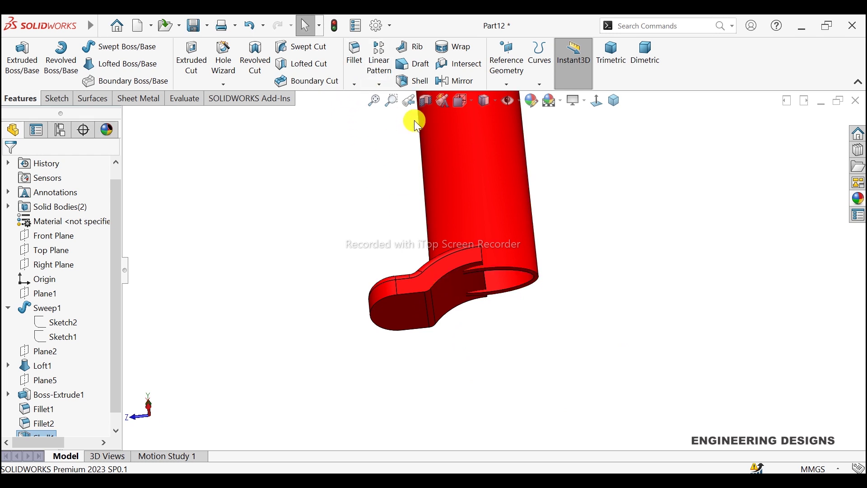
- Start a second shell on the foot with preview and remove its rounded end face
{"action": "left_click", "coordinate": [424, 89]}
{"action": "middle_click_drag", "start_coordinate": [540, 296], "coordinate": [526, 232]}
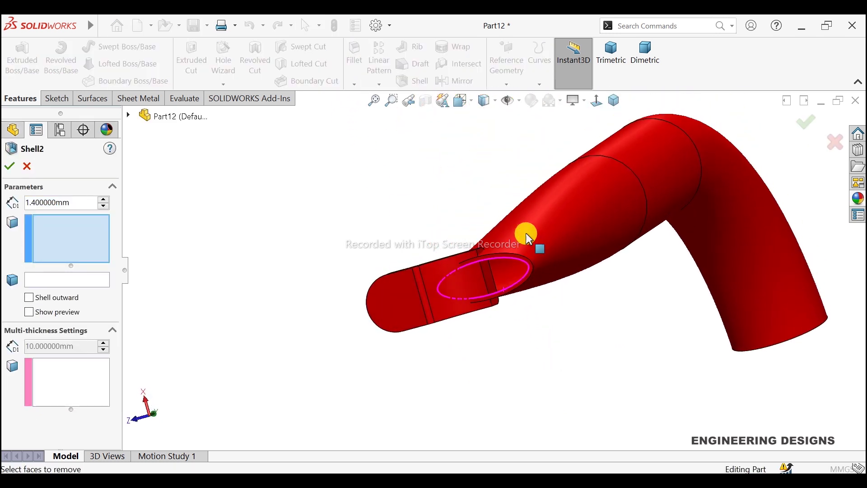
{"action": "scroll", "coordinate": [470, 291], "scroll_direction": "down", "scroll_amount": 3}
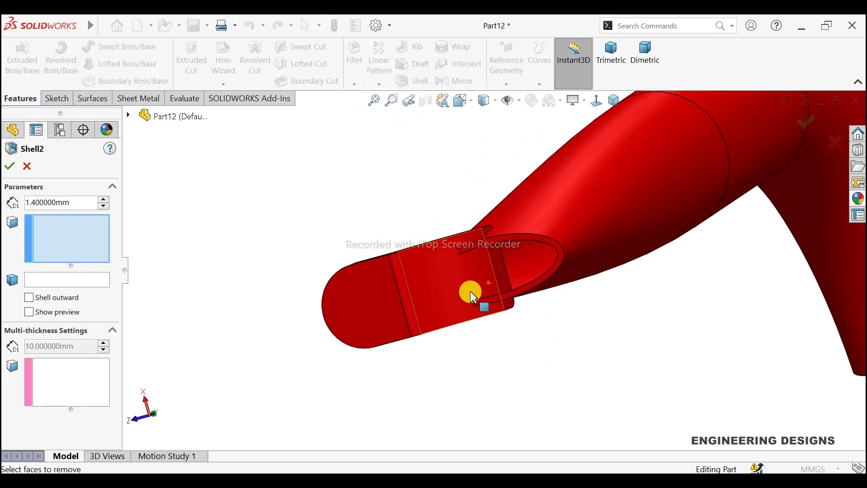
{"action": "left_click", "coordinate": [70, 313]}
{"action": "left_click", "coordinate": [361, 299]}
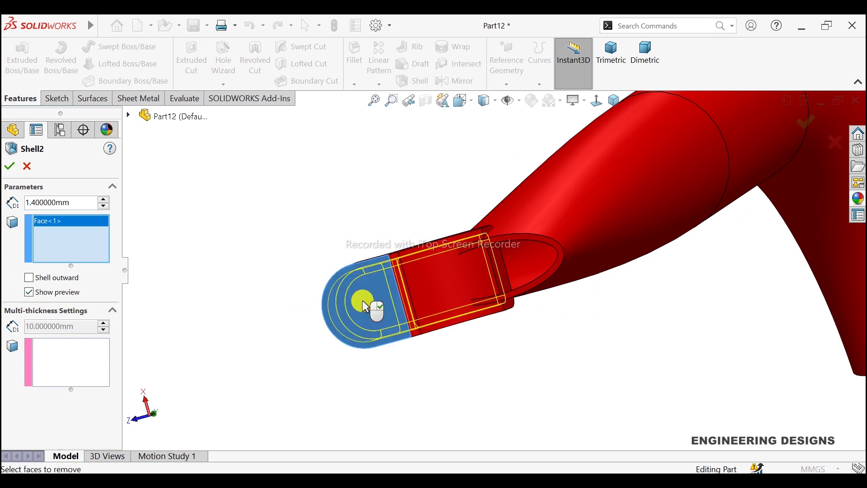
- Also remove the angled face, flat underside and a fourth face, completing the 1.4 mm foot shell
{"action": "mouse_move", "coordinate": [427, 294]}
{"action": "middle_mouse_down"}
{"action": "mouse_move", "coordinate": [446, 286]}
{"action": "mouse_move", "coordinate": [426, 296]}
{"action": "middle_mouse_up"}
{"action": "scroll", "coordinate": [412, 294], "scroll_direction": "down", "scroll_amount": 3}
{"action": "scroll", "coordinate": [412, 294], "scroll_direction": "down", "scroll_amount": 3}
{"action": "scroll", "coordinate": [408, 280], "scroll_direction": "down", "scroll_amount": 2}
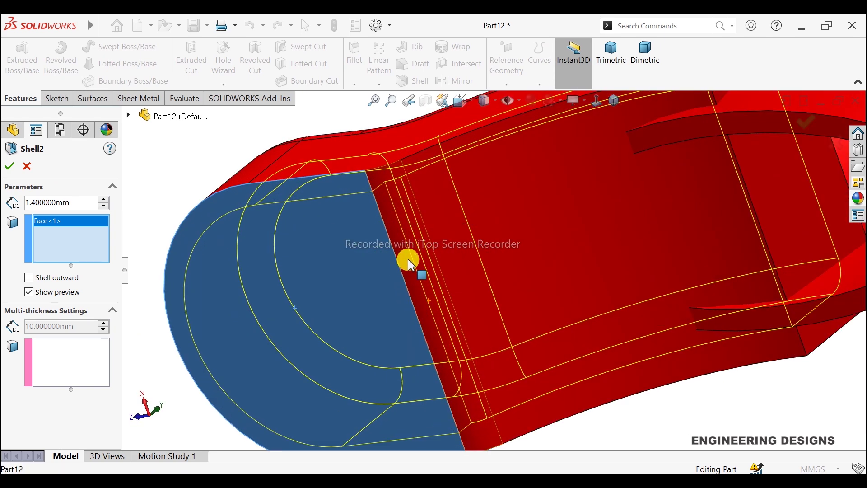
{"action": "left_click", "coordinate": [408, 259]}
{"action": "left_click", "coordinate": [444, 244]}
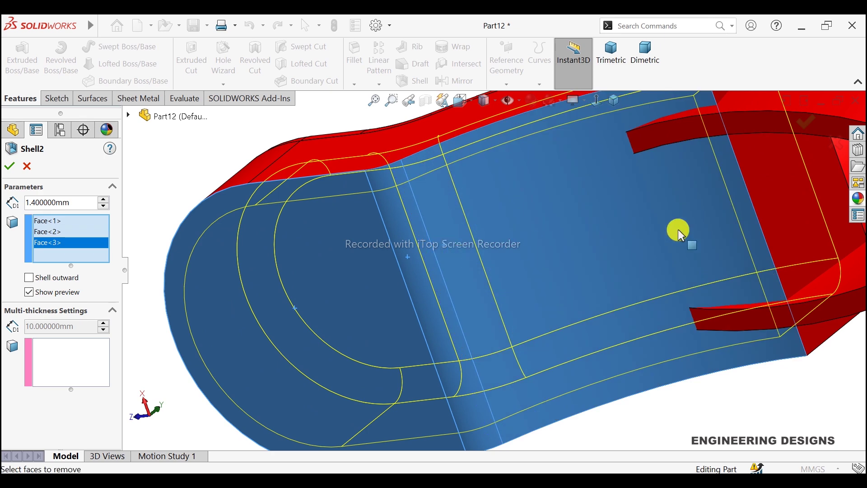
{"action": "middle_click_drag", "start_coordinate": [678, 228], "coordinate": [692, 228]}
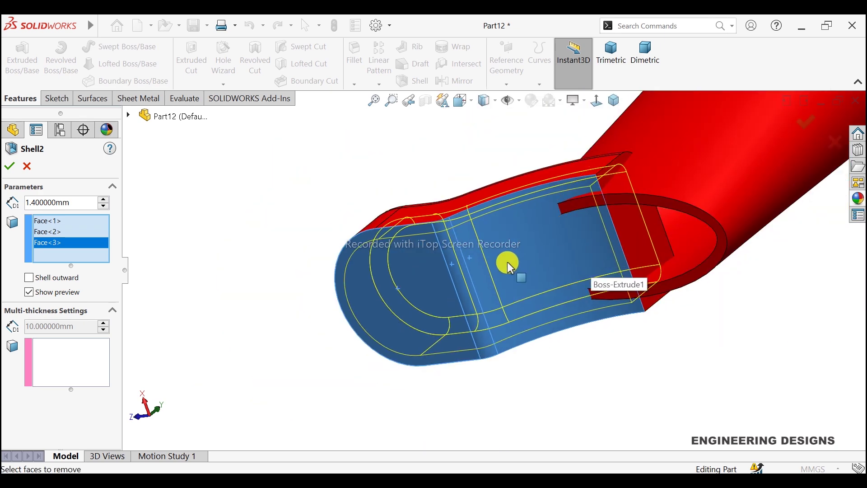
{"action": "scroll", "coordinate": [508, 262], "scroll_direction": "up", "scroll_amount": 2}
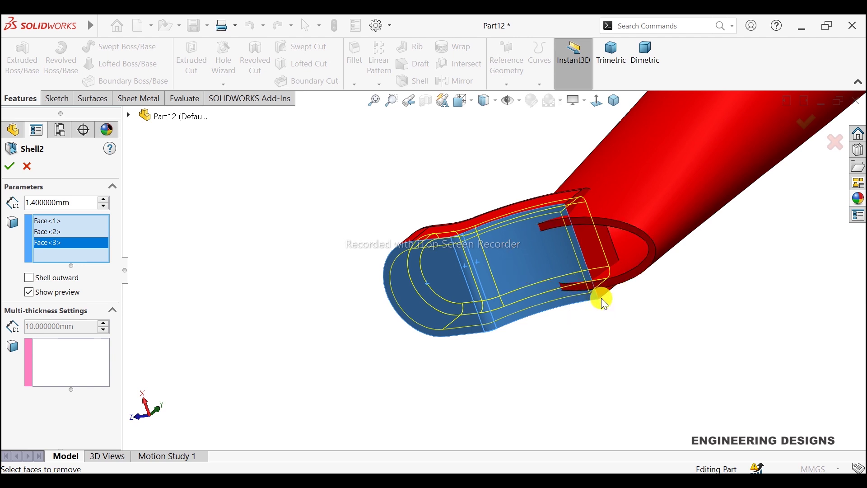
{"action": "left_click", "coordinate": [591, 243]}
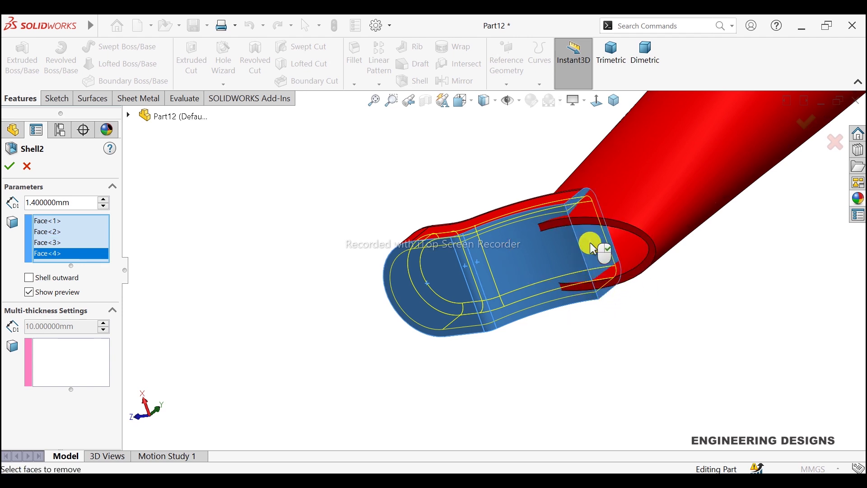
{"action": "left_click", "coordinate": [9, 166]}
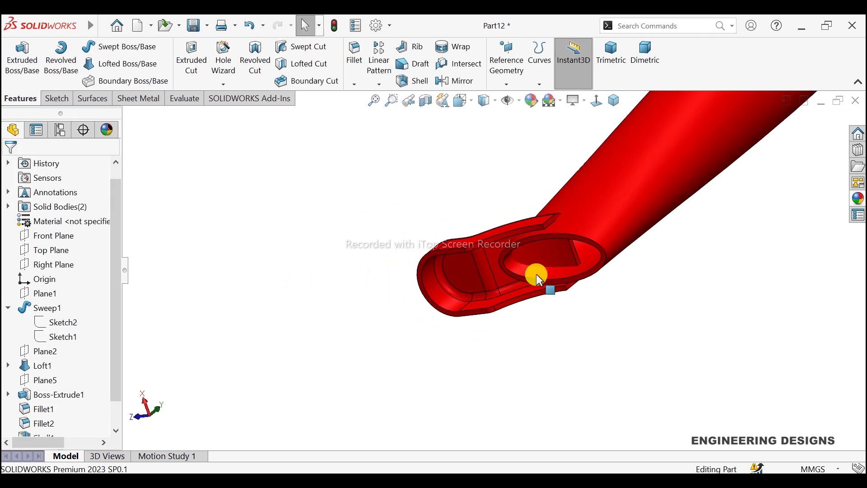
- Start a body mirror using the foot's end face as the mirror face
{"action": "mouse_move", "coordinate": [551, 260]}
{"action": "middle_mouse_down"}
{"action": "mouse_move", "coordinate": [571, 310]}
{"action": "mouse_move", "coordinate": [563, 329]}
{"action": "middle_mouse_up"}
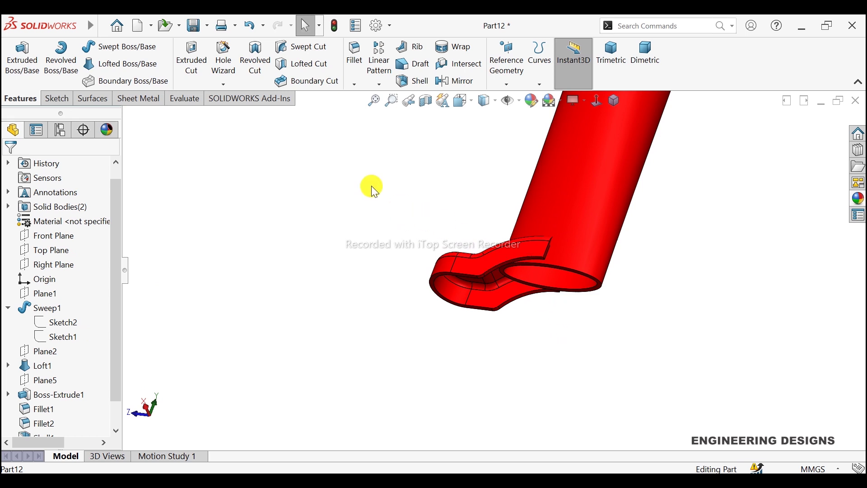
{"action": "left_click", "coordinate": [340, 161]}
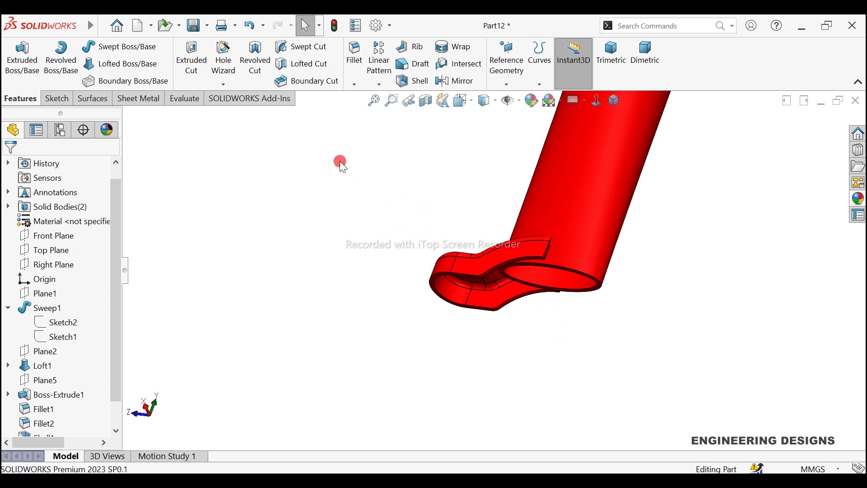
{"action": "left_click", "coordinate": [456, 80]}
{"action": "mouse_move", "coordinate": [505, 299]}
{"action": "middle_mouse_down"}
{"action": "mouse_move", "coordinate": [496, 297]}
{"action": "mouse_move", "coordinate": [493, 262]}
{"action": "mouse_move", "coordinate": [512, 211]}
{"action": "middle_mouse_up"}
{"action": "scroll", "coordinate": [526, 247], "scroll_direction": "down", "scroll_amount": 3}
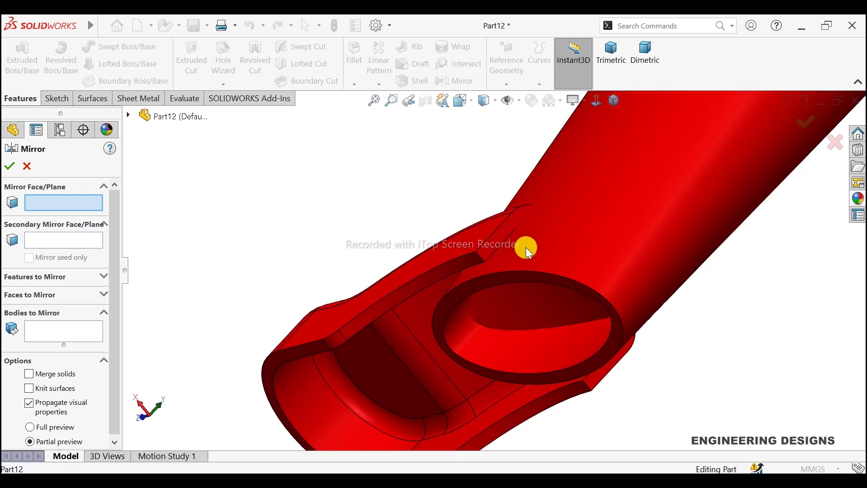
{"action": "scroll", "coordinate": [488, 243], "scroll_direction": "down", "scroll_amount": 2}
{"action": "left_click", "coordinate": [489, 243]}
{"action": "scroll", "coordinate": [489, 242], "scroll_direction": "up", "scroll_amount": 3}
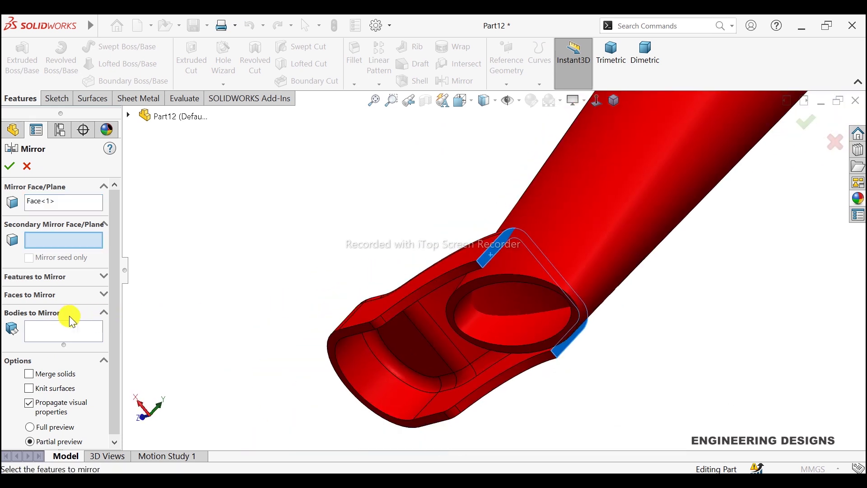
- Mirror the Shell2 foot body and orbit to inspect the symmetric arch foot
{"action": "left_click", "coordinate": [53, 330]}
{"action": "left_click", "coordinate": [335, 348]}
{"action": "mouse_move", "coordinate": [348, 332]}
{"action": "middle_mouse_down"}
{"action": "mouse_move", "coordinate": [499, 325]}
{"action": "mouse_move", "coordinate": [539, 383]}
{"action": "mouse_move", "coordinate": [544, 368]}
{"action": "middle_mouse_up"}
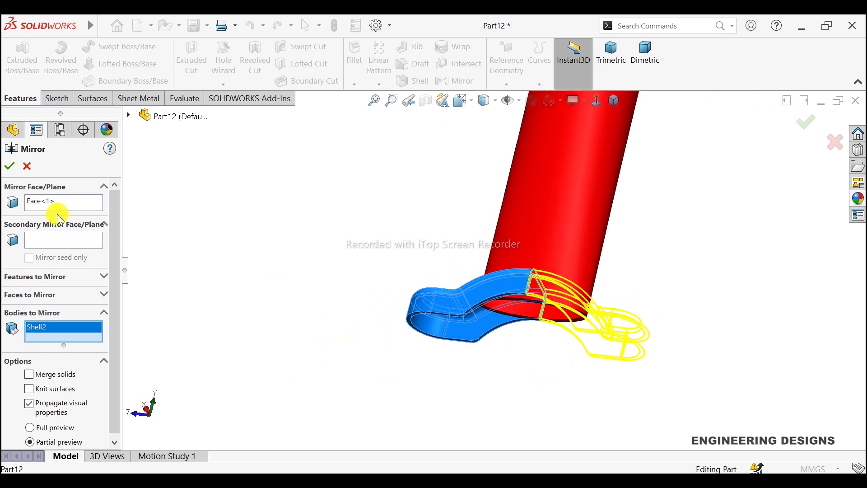
{"action": "left_click", "coordinate": [9, 166]}
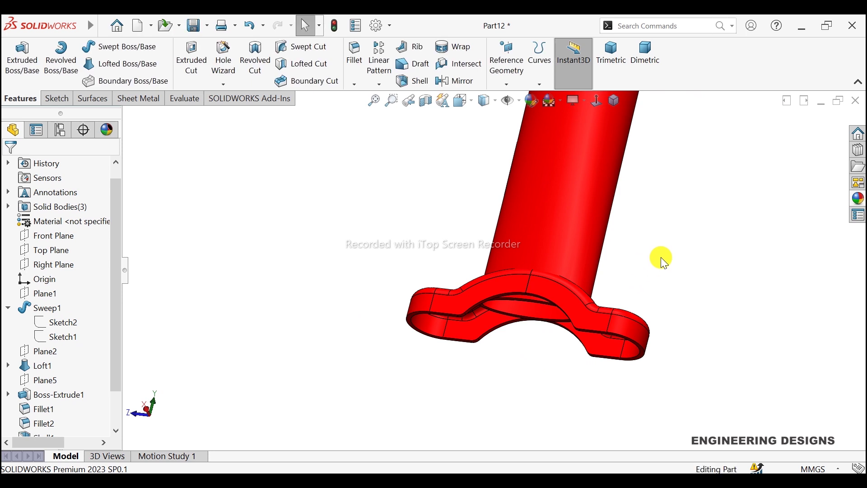
{"action": "middle_click_drag", "start_coordinate": [661, 256], "coordinate": [680, 324]}
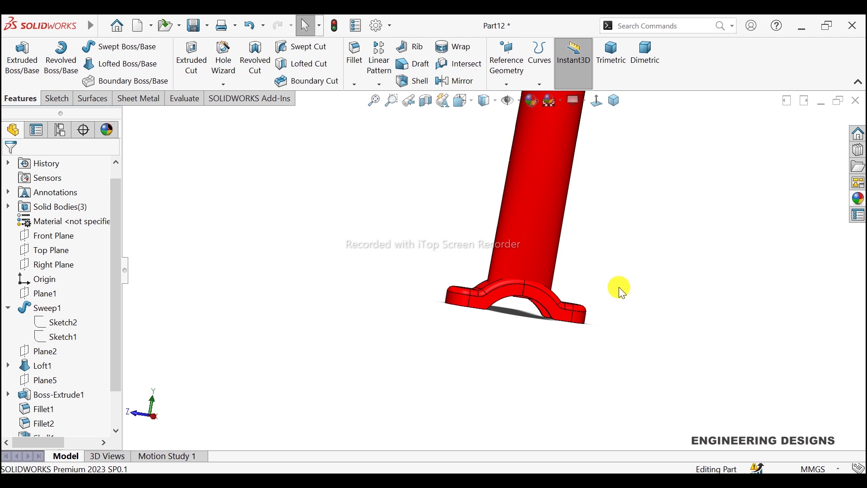
{"action": "middle_click_drag", "start_coordinate": [631, 281], "coordinate": [586, 325]}
{"action": "scroll", "coordinate": [594, 272], "scroll_direction": "down", "scroll_amount": 3}
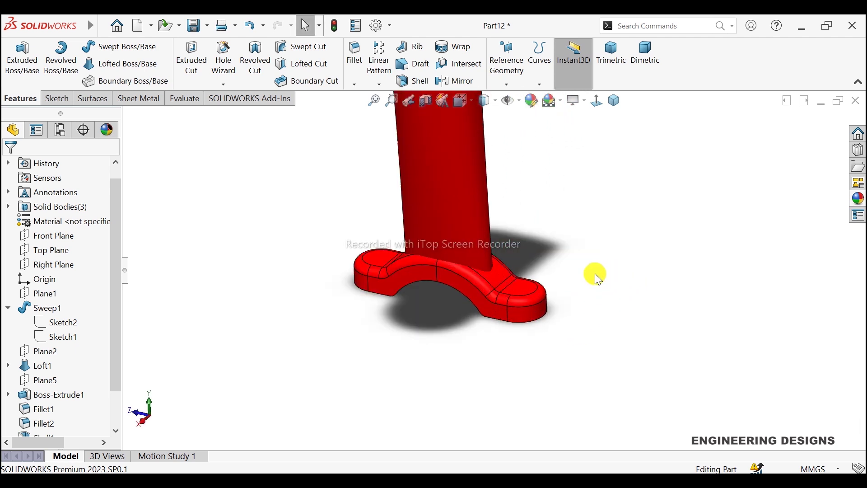
{"action": "scroll", "coordinate": [501, 267], "scroll_direction": "down", "scroll_amount": 3}
- Start a Knit Surface and select the first four top faces of the arch foot
{"action": "left_click", "coordinate": [106, 98]}
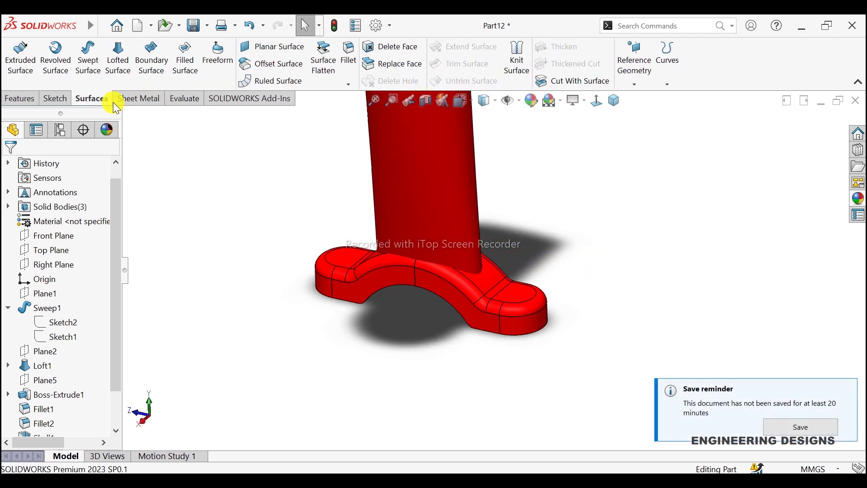
{"action": "left_click", "coordinate": [517, 59]}
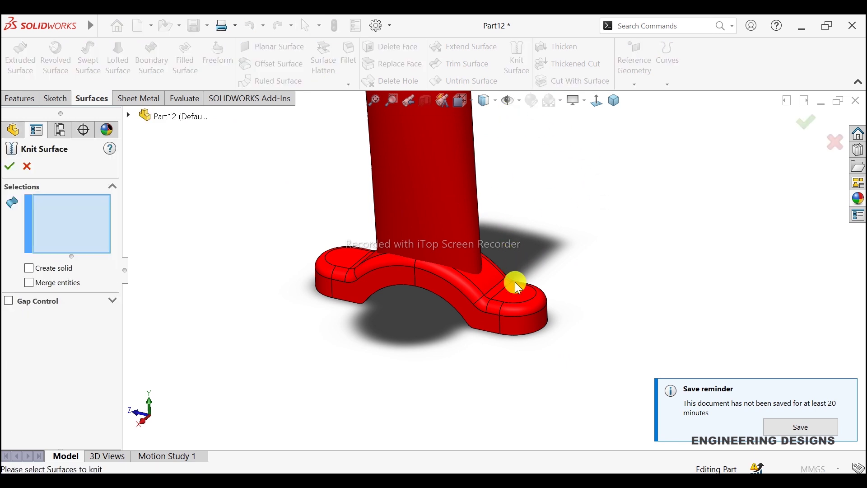
{"action": "scroll", "coordinate": [488, 262], "scroll_direction": "down", "scroll_amount": 2}
{"action": "middle_click_drag", "start_coordinate": [484, 278], "coordinate": [509, 306]}
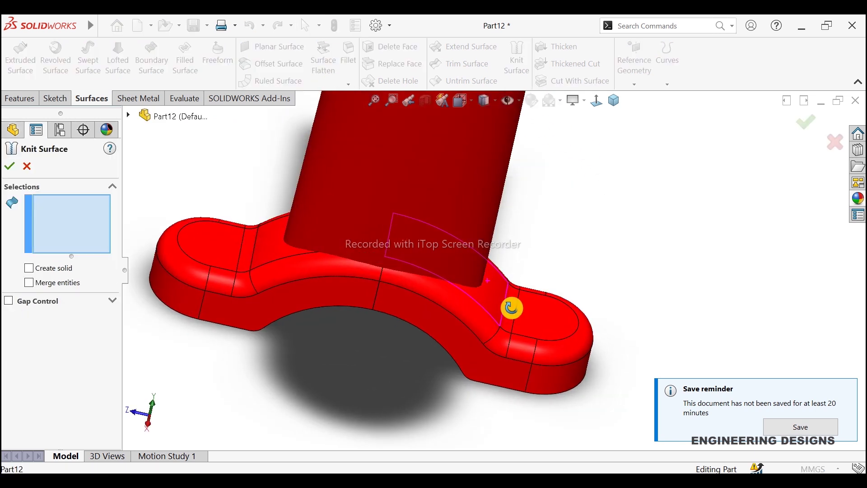
{"action": "scroll", "coordinate": [501, 311], "scroll_direction": "down", "scroll_amount": 2}
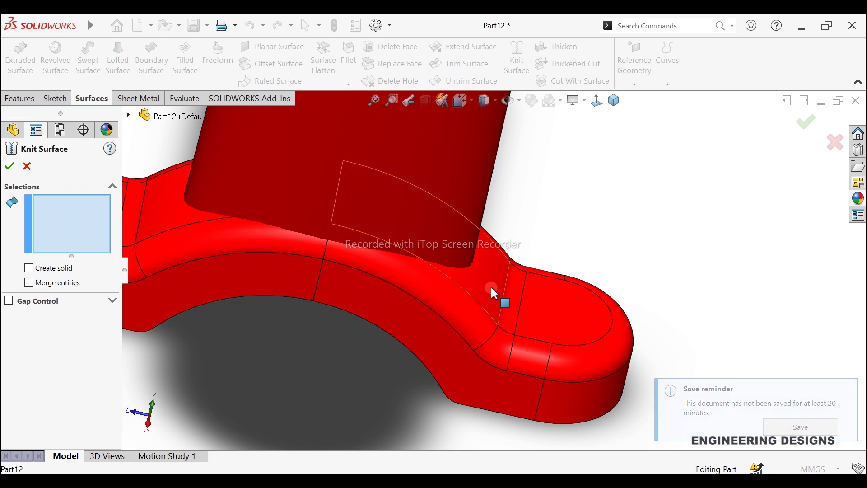
{"action": "left_click", "coordinate": [491, 286]}
{"action": "scroll", "coordinate": [491, 287], "scroll_direction": "up", "scroll_amount": 2}
{"action": "scroll", "coordinate": [335, 241], "scroll_direction": "down", "scroll_amount": 1}
{"action": "left_click", "coordinate": [319, 239]}
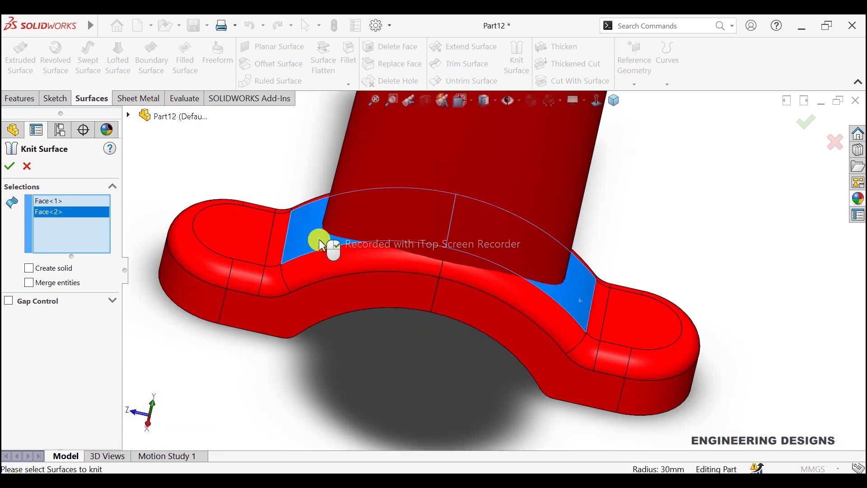
{"action": "left_click", "coordinate": [376, 261]}
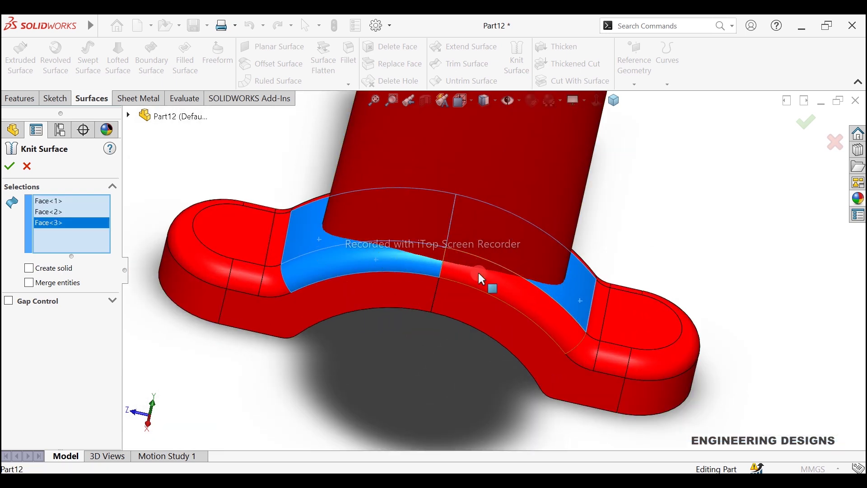
{"action": "left_click", "coordinate": [542, 282]}
- Add the remaining two top faces on the far side and confirm the knit
{"action": "scroll", "coordinate": [564, 273], "scroll_direction": "up", "scroll_amount": 2}
{"action": "middle_click_drag", "start_coordinate": [592, 267], "coordinate": [695, 274]}
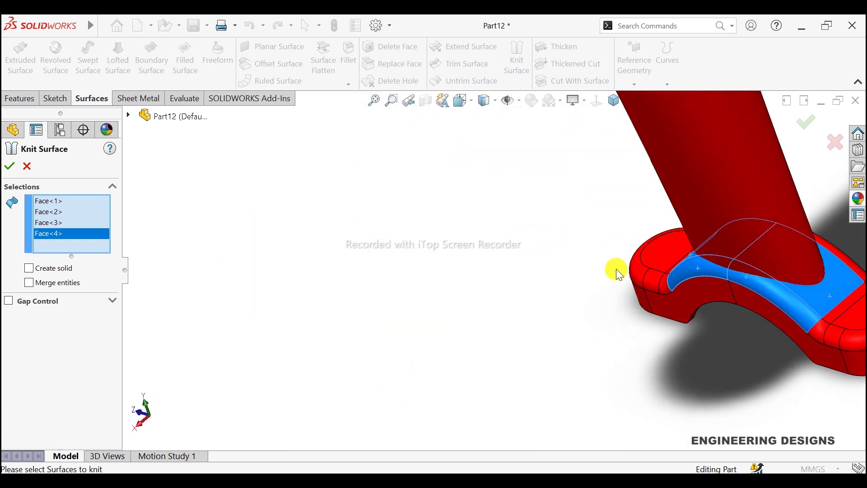
{"action": "scroll", "coordinate": [664, 267], "scroll_direction": "down", "scroll_amount": 3}
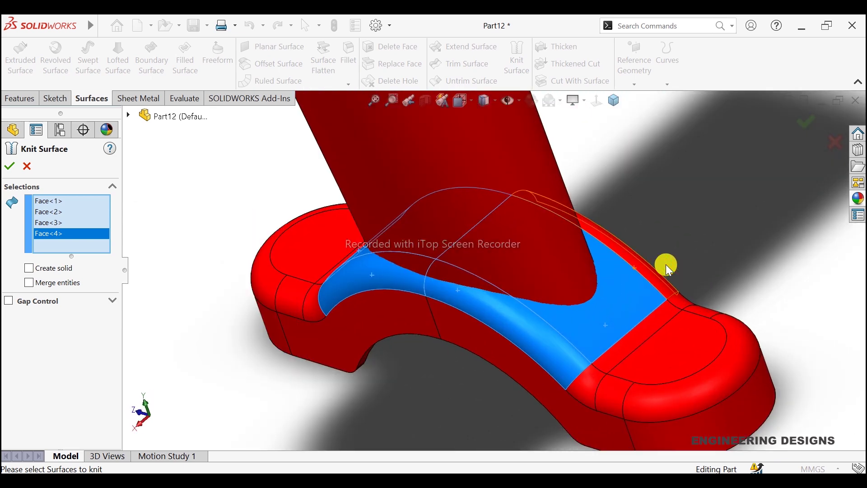
{"action": "mouse_move", "coordinate": [638, 253]}
{"action": "middle_mouse_down"}
{"action": "mouse_move", "coordinate": [581, 280]}
{"action": "mouse_move", "coordinate": [632, 284]}
{"action": "middle_mouse_up"}
{"action": "left_click", "coordinate": [632, 253]}
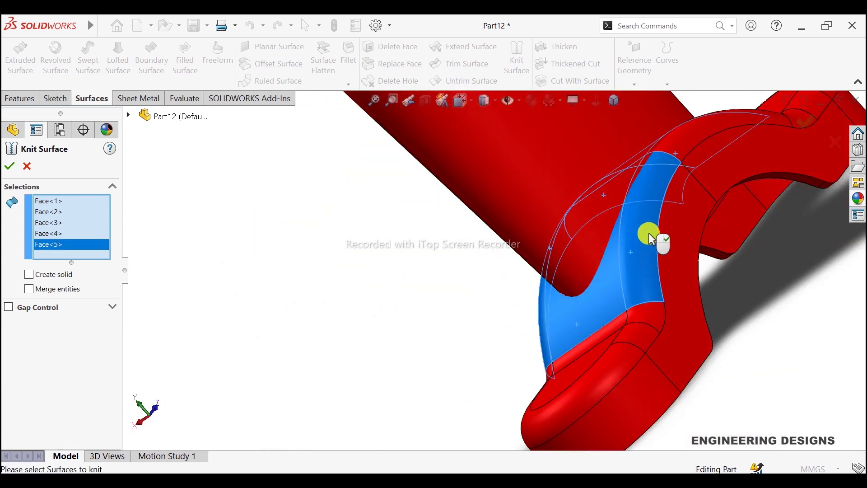
{"action": "scroll", "coordinate": [642, 212], "scroll_direction": "up", "scroll_amount": 1}
{"action": "scroll", "coordinate": [630, 192], "scroll_direction": "down", "scroll_amount": 1}
{"action": "left_click", "coordinate": [570, 197]}
{"action": "scroll", "coordinate": [578, 262], "scroll_direction": "up", "scroll_amount": 2}
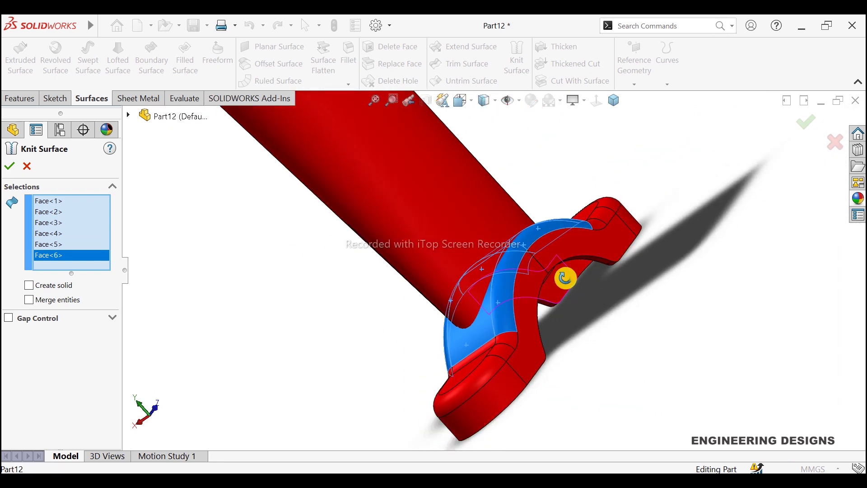
{"action": "mouse_move", "coordinate": [563, 276]}
{"action": "middle_mouse_down"}
{"action": "mouse_move", "coordinate": [633, 219]}
{"action": "mouse_move", "coordinate": [634, 232]}
{"action": "mouse_move", "coordinate": [594, 242]}
{"action": "middle_mouse_up"}
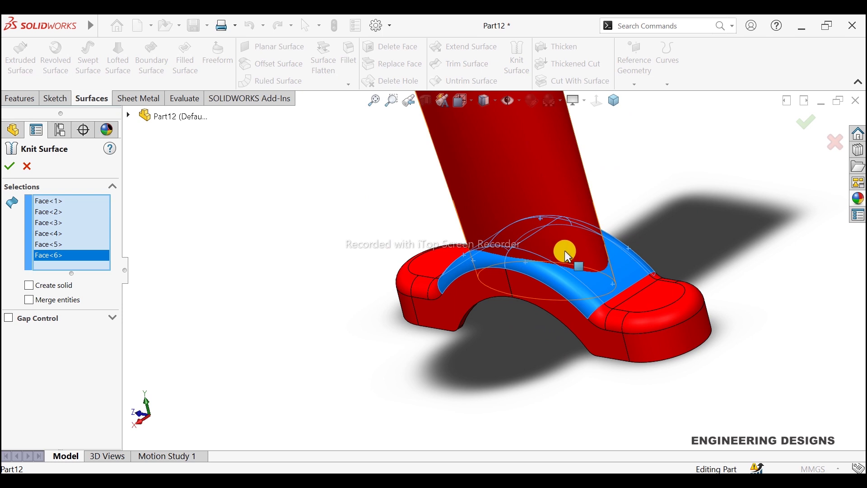
{"action": "left_click", "coordinate": [9, 168]}
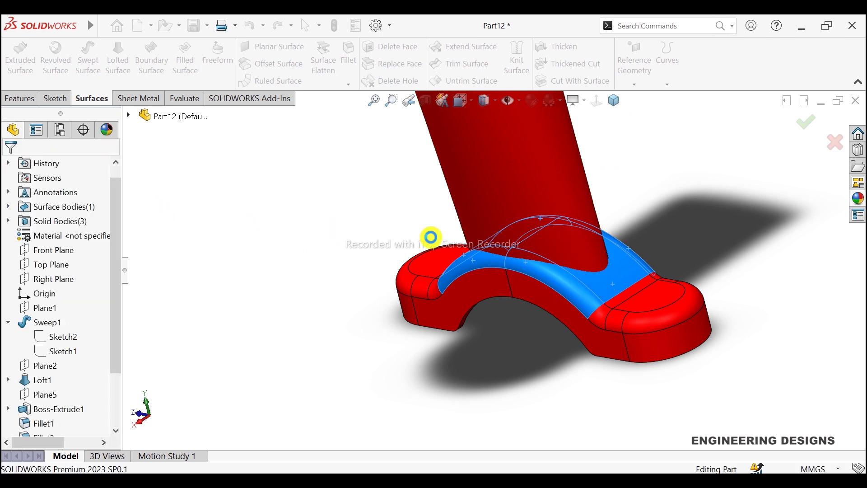
- Cut the Shell1 tube body with Surface-Knit1, Auto-select off, so it ends on the foot
{"action": "left_click", "coordinate": [614, 103]}
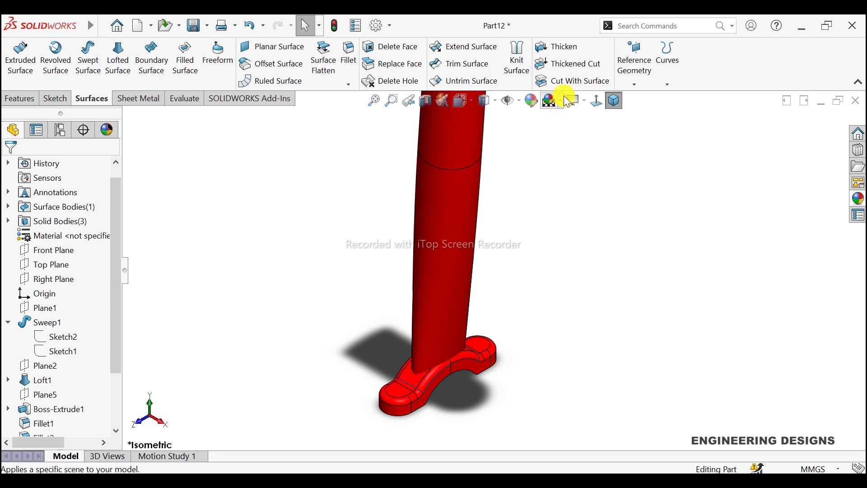
{"action": "left_click", "coordinate": [571, 81]}
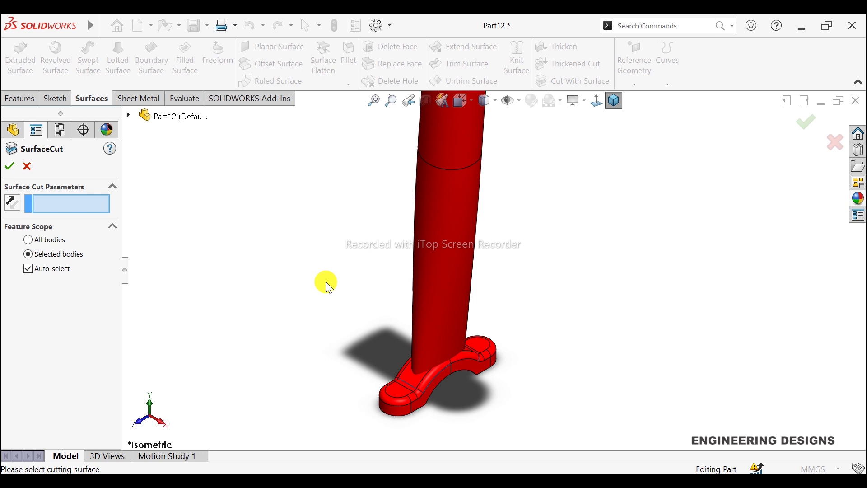
{"action": "left_click", "coordinate": [47, 267]}
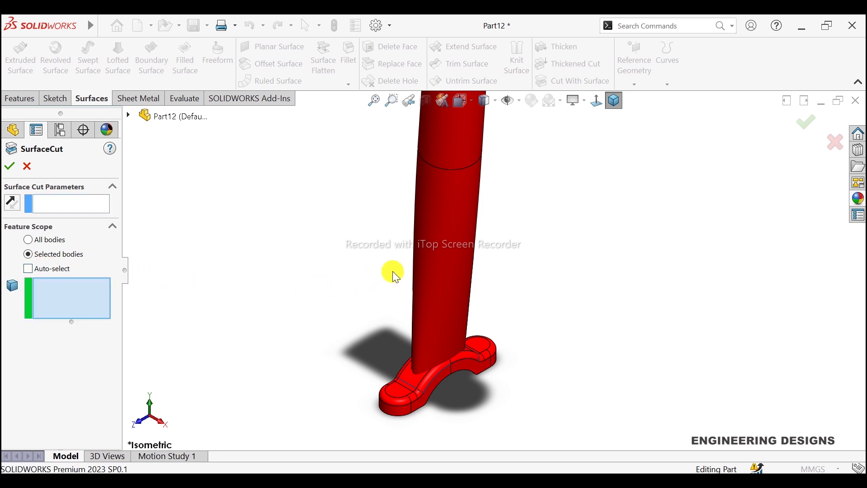
{"action": "left_click", "coordinate": [450, 259]}
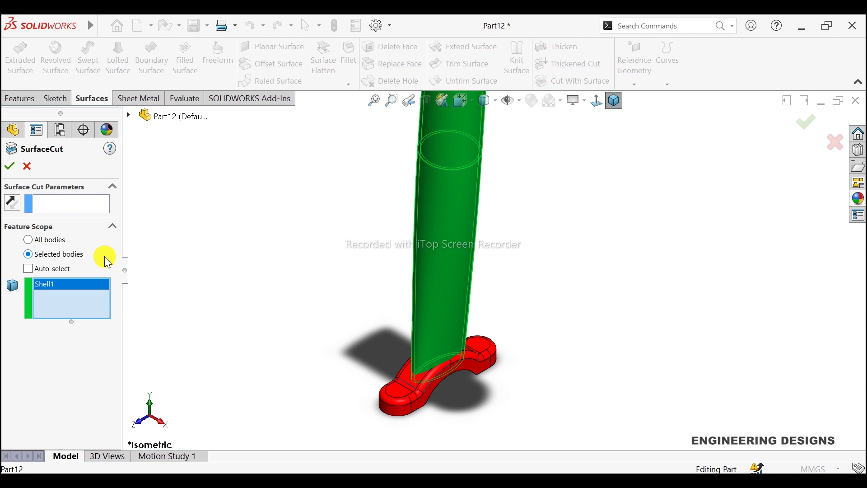
{"action": "left_click", "coordinate": [84, 210]}
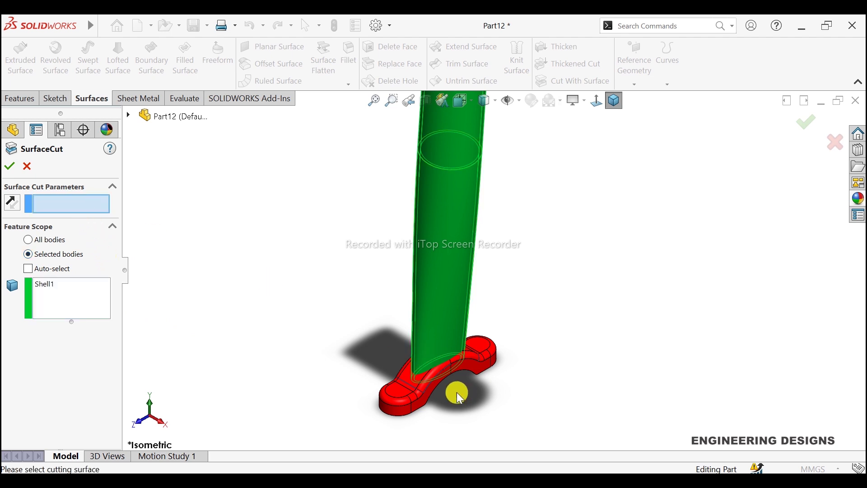
{"action": "middle_click_drag", "start_coordinate": [455, 390], "coordinate": [227, 248]}
{"action": "left_click", "coordinate": [129, 115]}
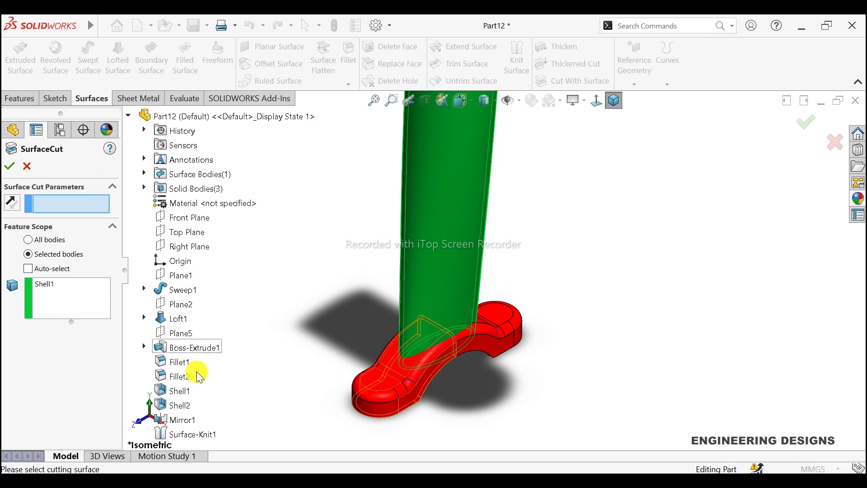
{"action": "left_click", "coordinate": [195, 432]}
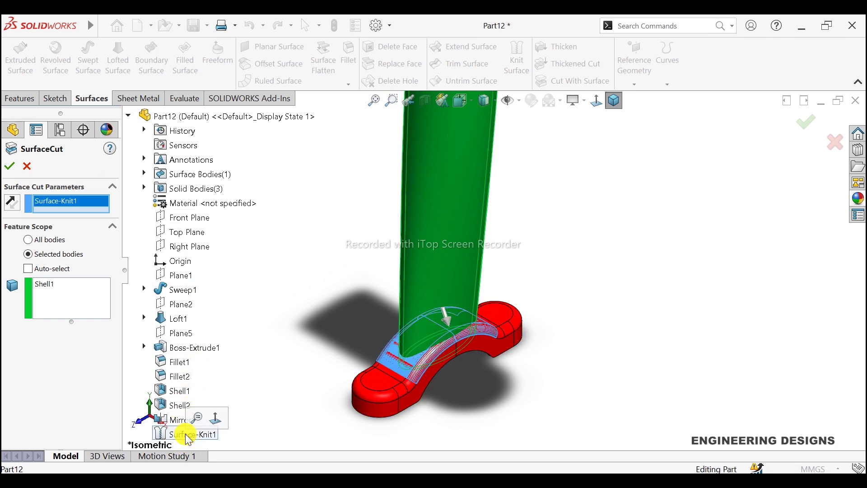
{"action": "left_click", "coordinate": [9, 166]}
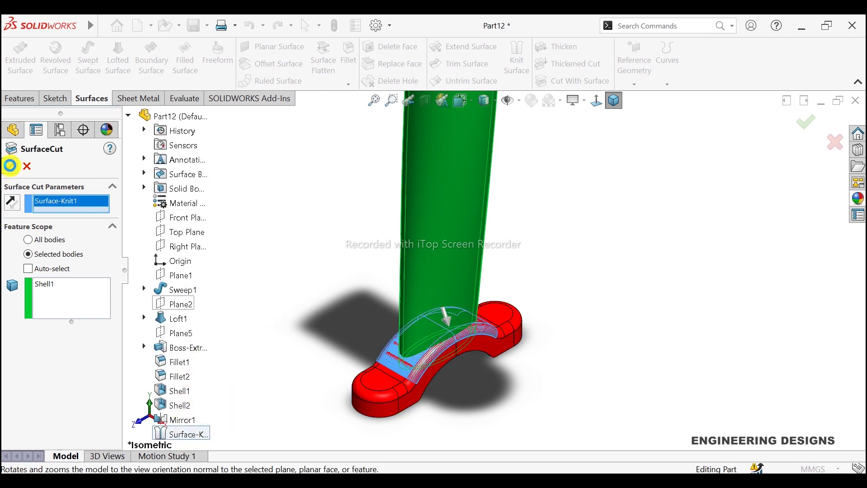
{"action": "mouse_move", "coordinate": [658, 229]}
{"action": "middle_mouse_down"}
{"action": "mouse_move", "coordinate": [542, 340]}
{"action": "mouse_move", "coordinate": [509, 170]}
{"action": "mouse_move", "coordinate": [520, 116]}
{"action": "mouse_move", "coordinate": [515, 220]}
{"action": "mouse_move", "coordinate": [535, 301]}
{"action": "mouse_move", "coordinate": [548, 307]}
{"action": "mouse_move", "coordinate": [513, 296]}
{"action": "mouse_move", "coordinate": [479, 320]}
{"action": "mouse_move", "coordinate": [433, 325]}
{"action": "mouse_move", "coordinate": [455, 323]}
{"action": "mouse_move", "coordinate": [446, 316]}
{"action": "mouse_move", "coordinate": [525, 257]}
{"action": "middle_mouse_up"}
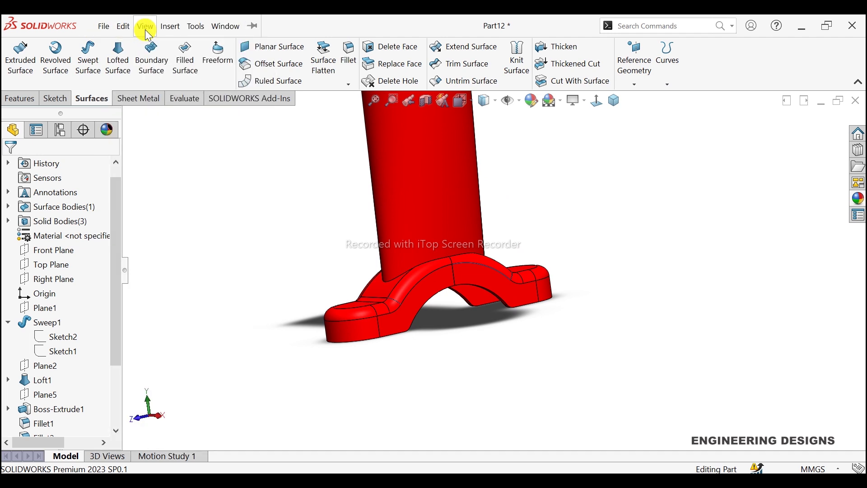
{"action": "left_click", "coordinate": [170, 27]}
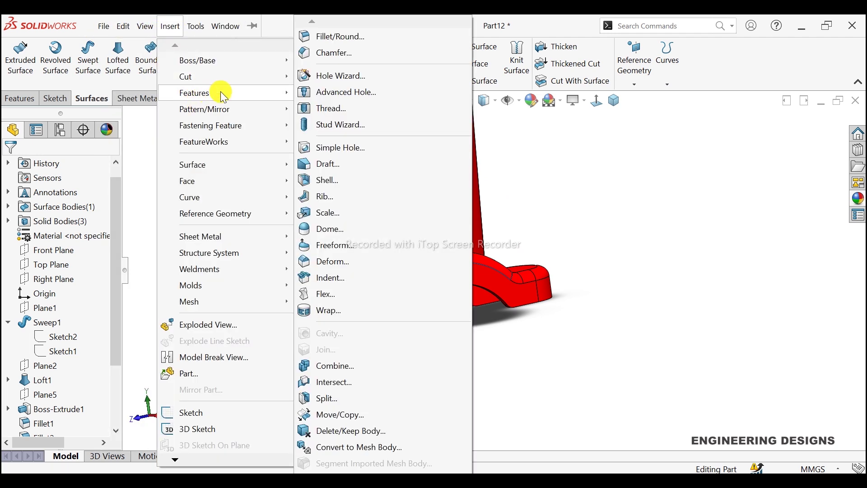
{"action": "mouse_move", "coordinate": [195, 93]}
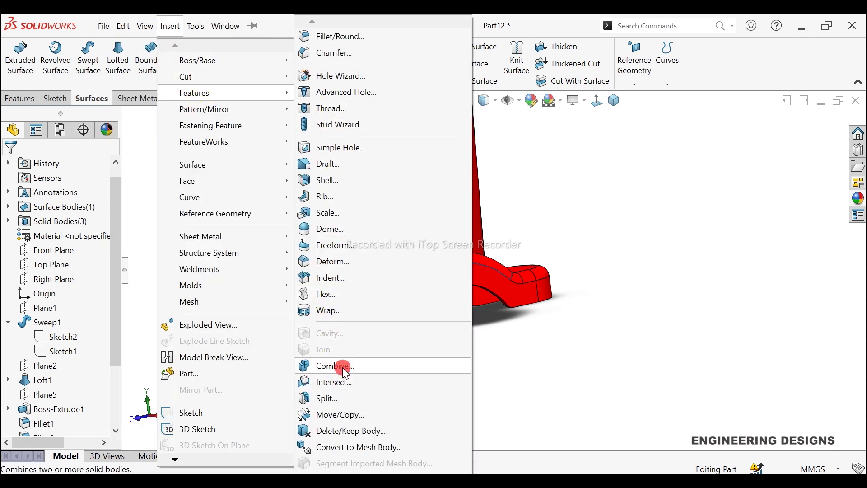
- Combine the tube, Mirror1 and Shell2 bodies with Add into one solid
{"action": "left_click", "coordinate": [338, 365]}
{"action": "scroll", "coordinate": [442, 248], "scroll_direction": "up", "scroll_amount": 3}
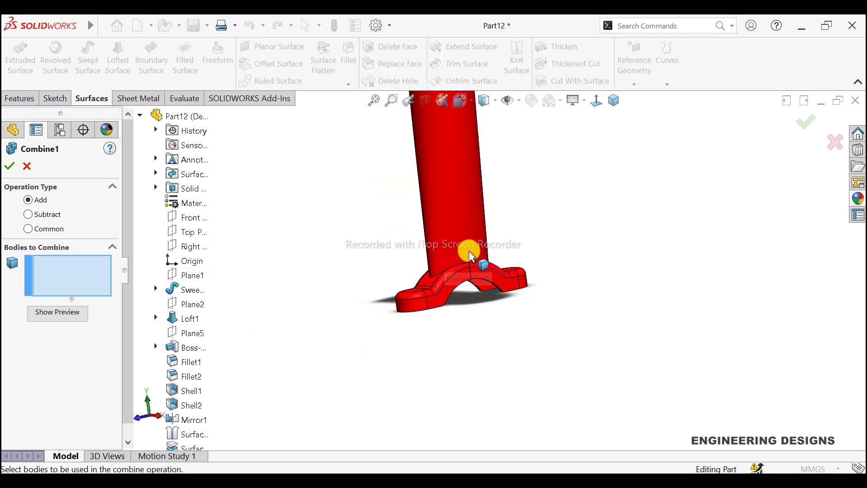
{"action": "scroll", "coordinate": [510, 217], "scroll_direction": "up", "scroll_amount": 3}
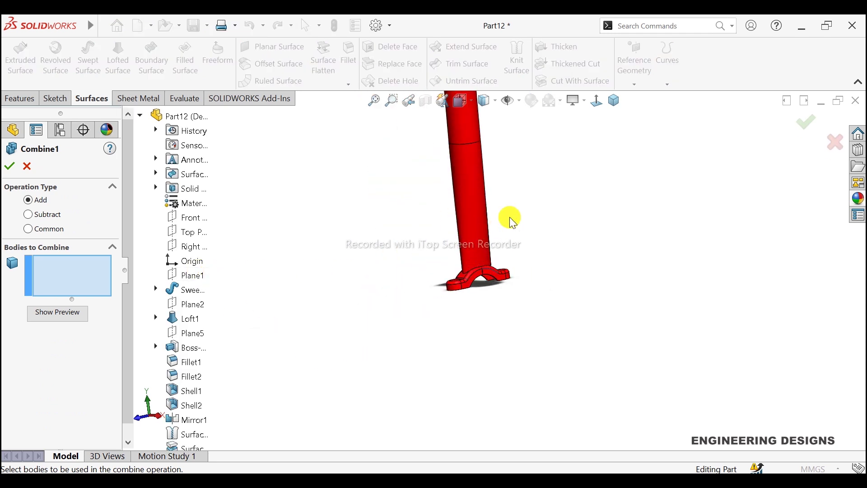
{"action": "left_click", "coordinate": [476, 213]}
{"action": "scroll", "coordinate": [506, 275], "scroll_direction": "down", "scroll_amount": 5}
{"action": "scroll", "coordinate": [502, 281], "scroll_direction": "down", "scroll_amount": 1}
{"action": "left_click", "coordinate": [473, 263]}
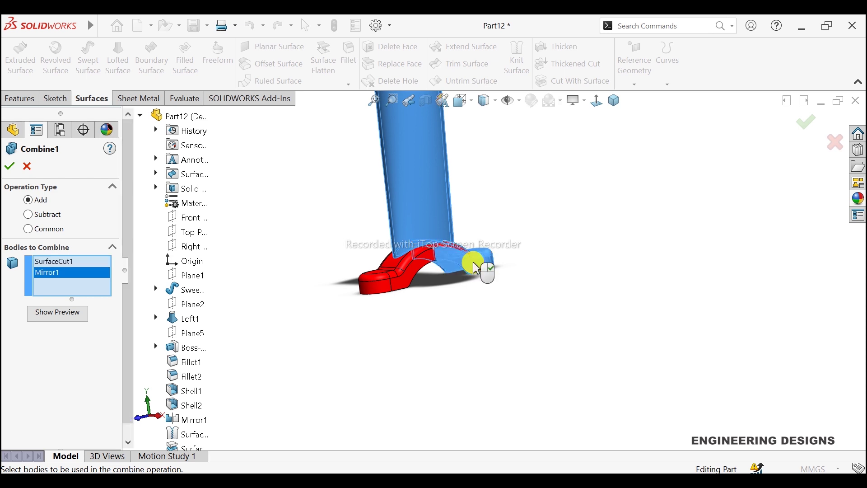
{"action": "left_click", "coordinate": [407, 267]}
{"action": "mouse_move", "coordinate": [443, 285]}
{"action": "middle_mouse_down"}
{"action": "mouse_move", "coordinate": [430, 185]}
{"action": "mouse_move", "coordinate": [453, 273]}
{"action": "mouse_move", "coordinate": [406, 285]}
{"action": "mouse_move", "coordinate": [441, 271]}
{"action": "middle_mouse_up"}
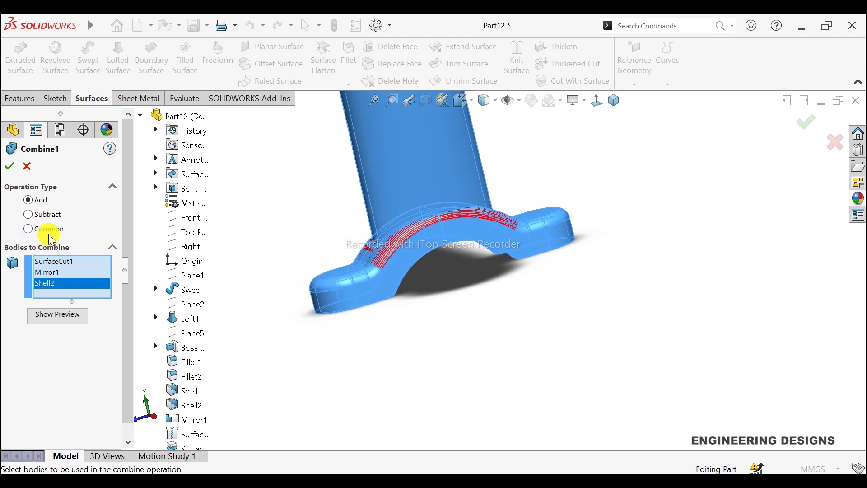
{"action": "left_click", "coordinate": [12, 168]}
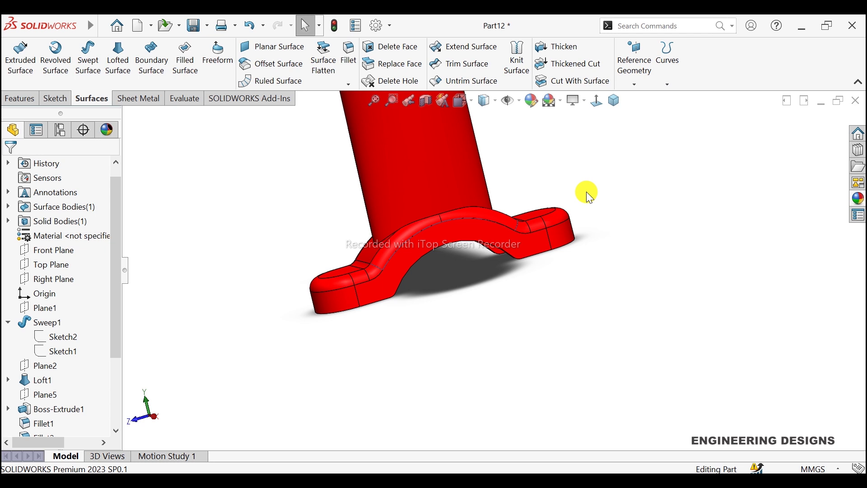
- Show the merged part in isometric view with the Features tools ready
{"action": "left_click", "coordinate": [615, 102]}
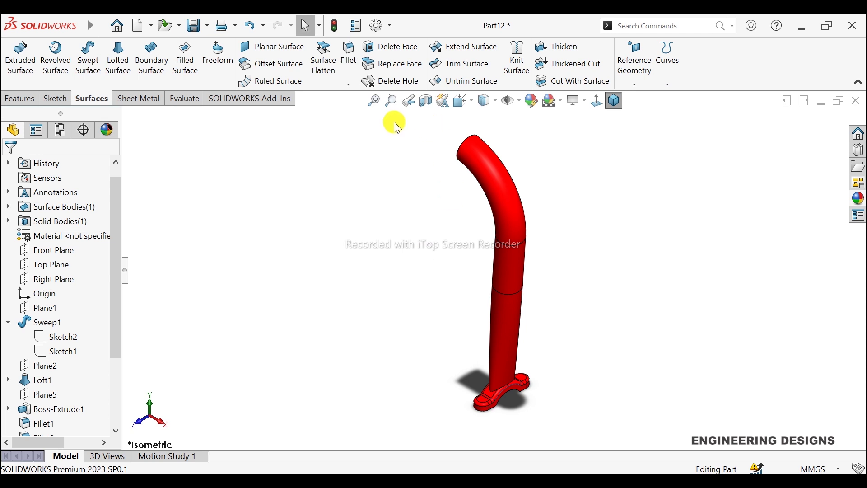
{"action": "left_click", "coordinate": [20, 99]}
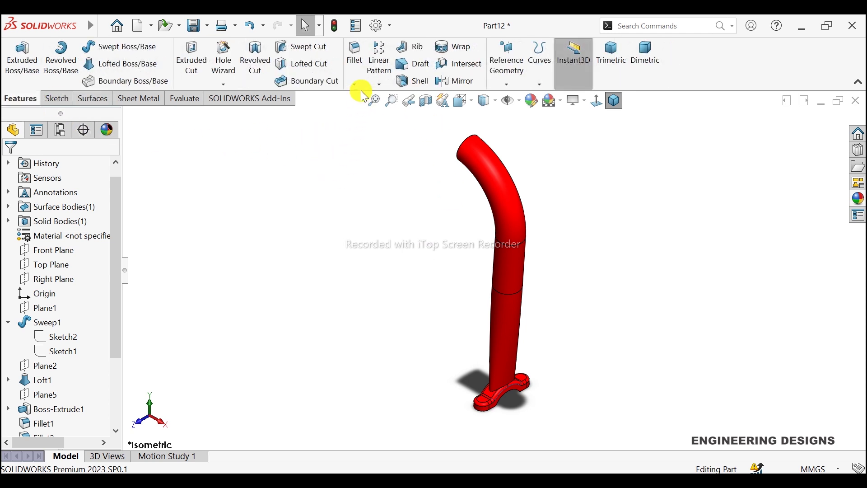
- Fillet the edge where the tube meets the foot with a 5 mm radius, back in isometric
{"action": "left_click", "coordinate": [354, 50]}
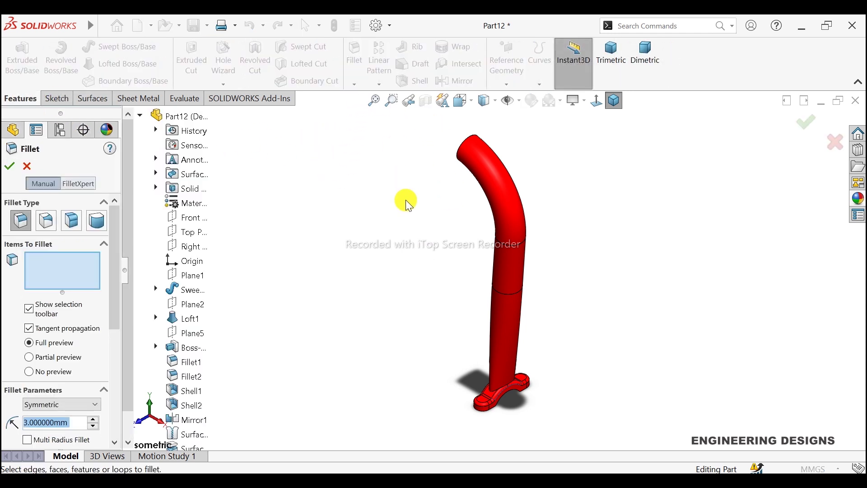
{"action": "scroll", "coordinate": [515, 405], "scroll_direction": "down", "scroll_amount": 3}
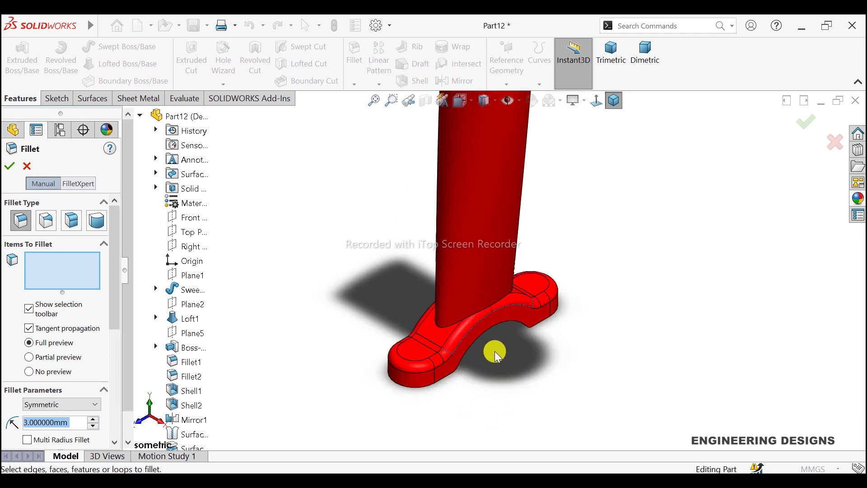
{"action": "scroll", "coordinate": [495, 350], "scroll_direction": "down", "scroll_amount": 2}
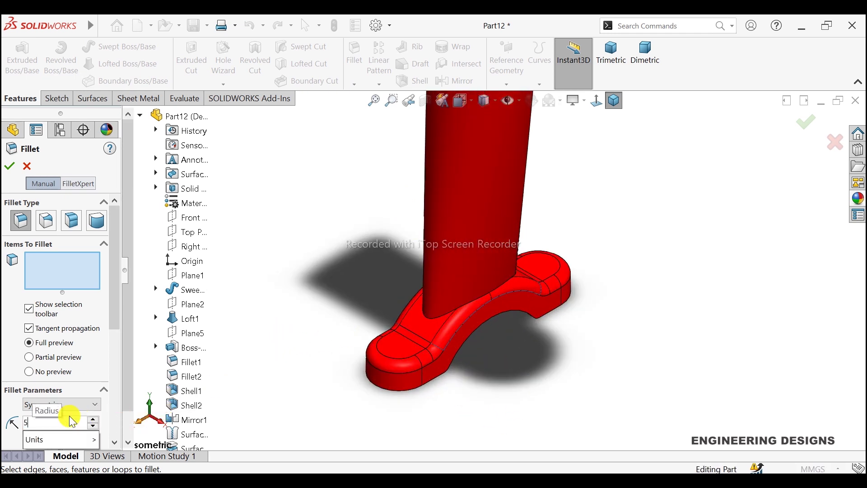
{"action": "type", "text": "5"}
{"action": "key", "text": "Return"}
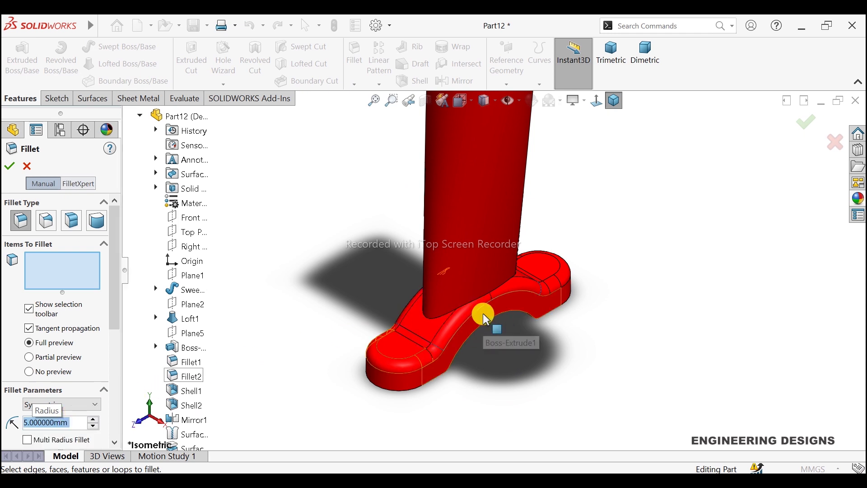
{"action": "scroll", "coordinate": [483, 313], "scroll_direction": "down", "scroll_amount": 3}
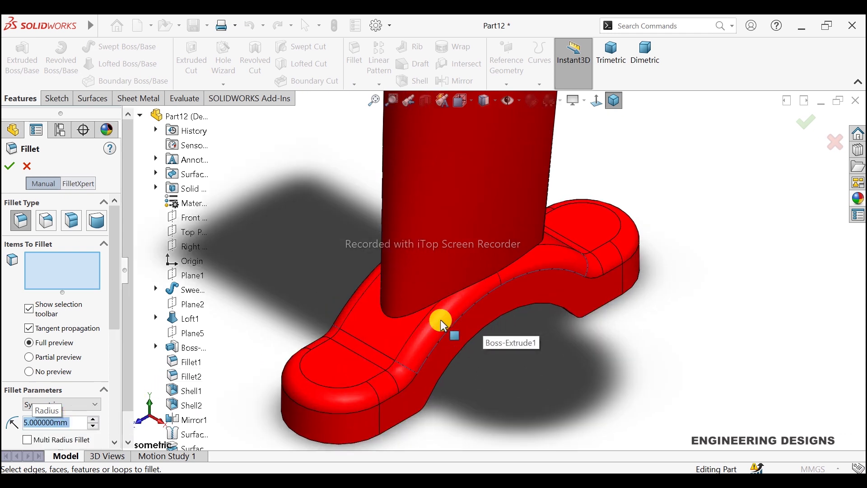
{"action": "left_click", "coordinate": [416, 311]}
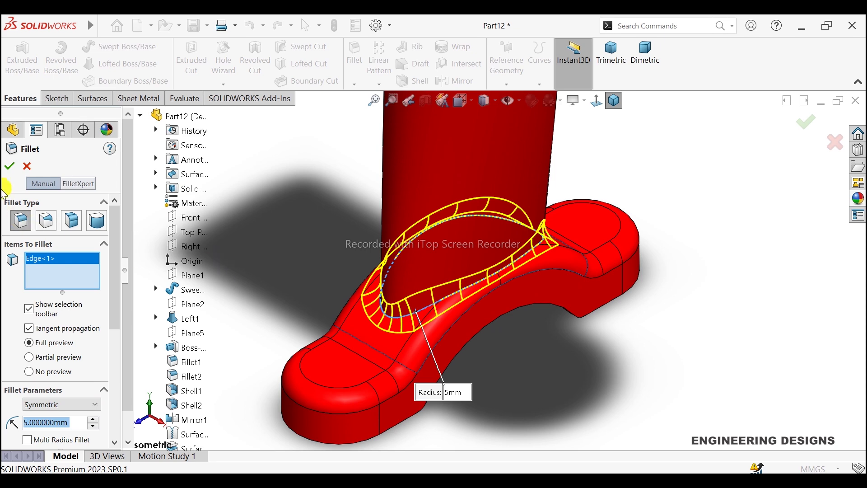
{"action": "left_click", "coordinate": [8, 168]}
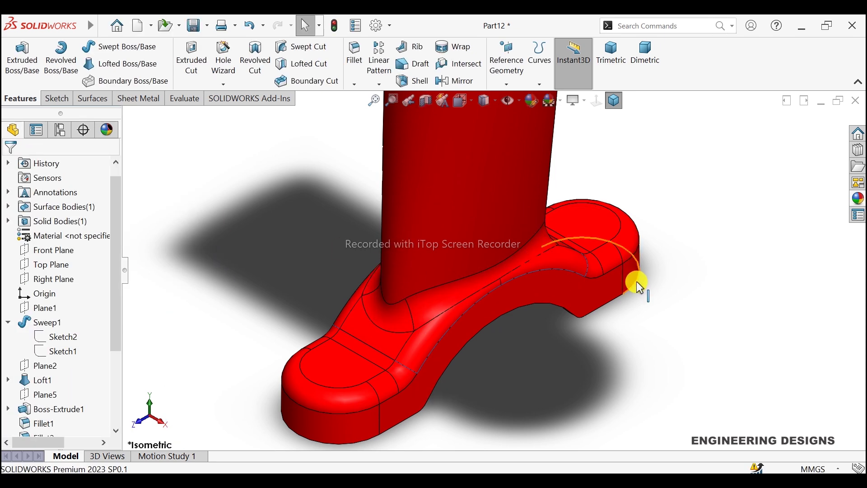
{"action": "scroll", "coordinate": [633, 280], "scroll_direction": "up", "scroll_amount": 3}
{"action": "scroll", "coordinate": [564, 202], "scroll_direction": "up", "scroll_amount": 3}
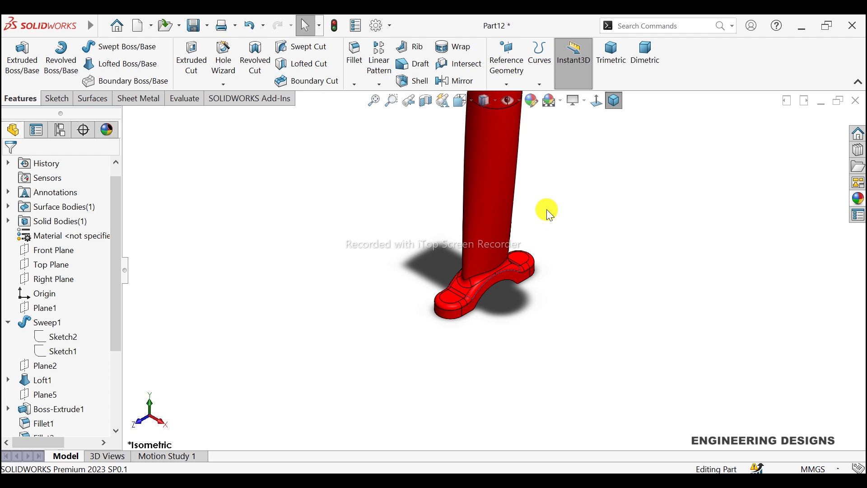
{"action": "left_click", "coordinate": [615, 100]}
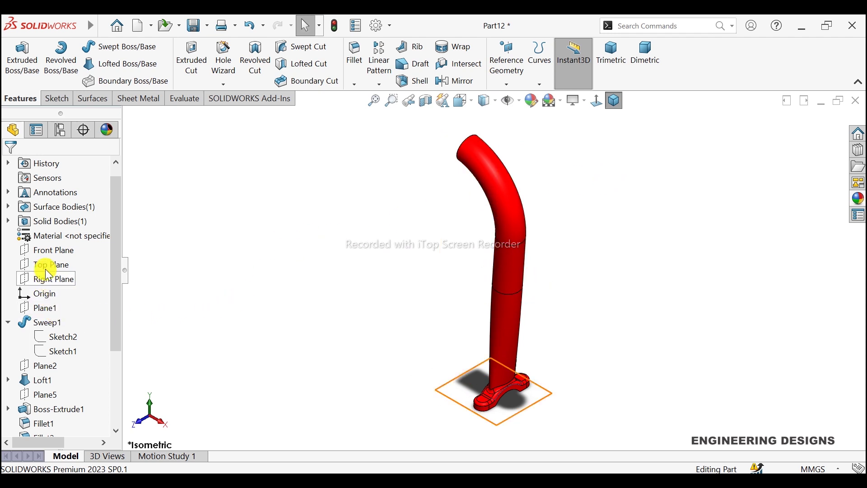
- On a Front Plane sketch, draw a vertical, short horizontal and vertical line stepping into the tube end
{"action": "left_click", "coordinate": [45, 250]}
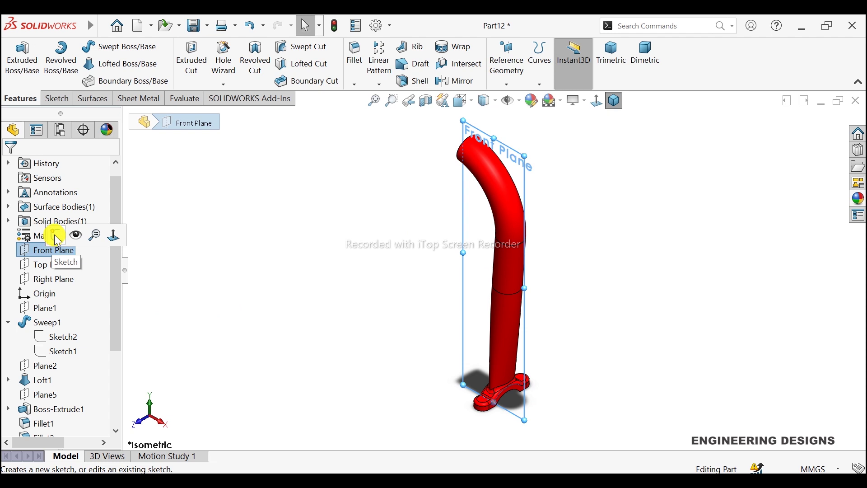
{"action": "left_click", "coordinate": [55, 234]}
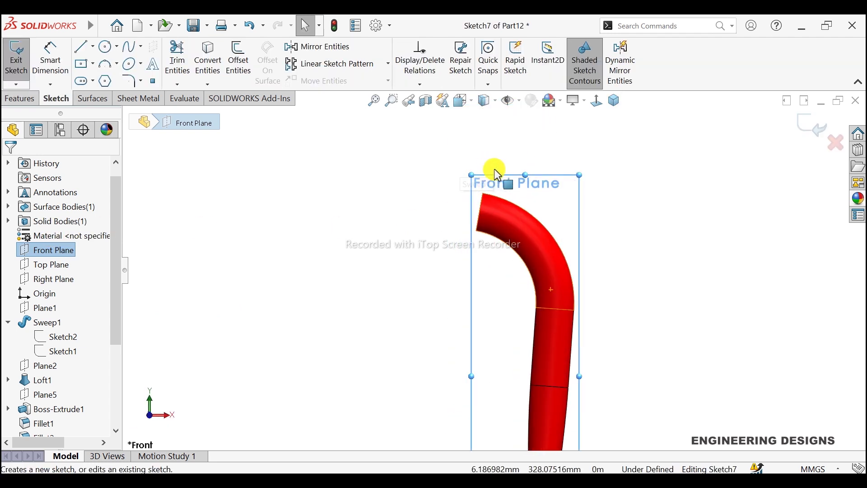
{"action": "left_click", "coordinate": [86, 52]}
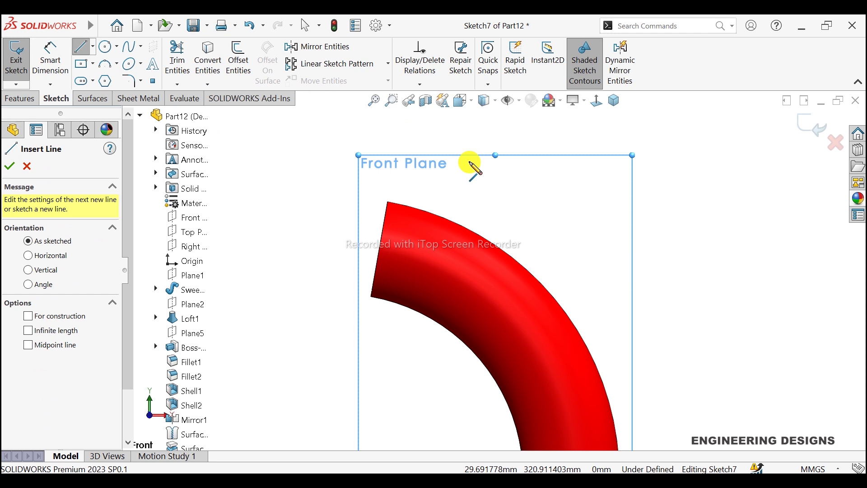
{"action": "scroll", "coordinate": [490, 180], "scroll_direction": "up", "scroll_amount": 3}
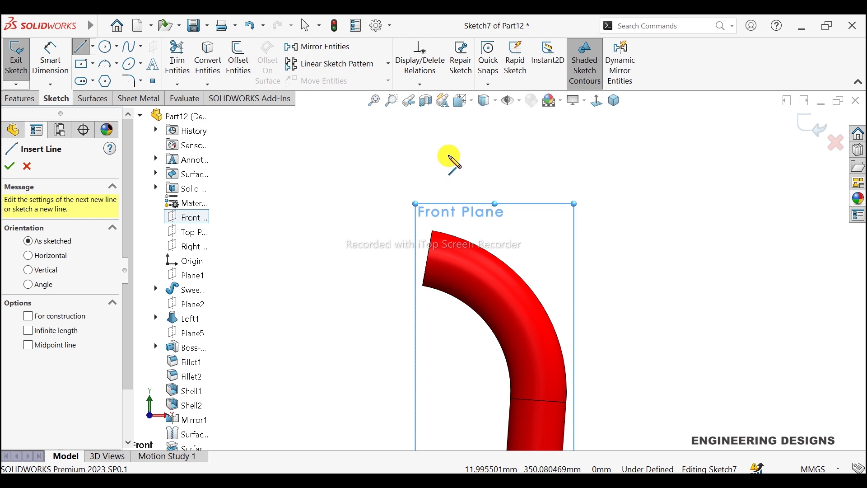
{"action": "left_click", "coordinate": [444, 122]}
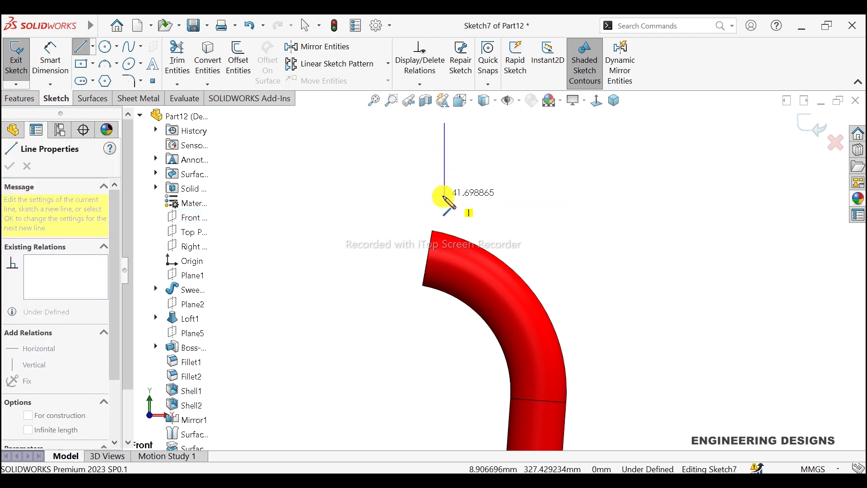
{"action": "left_click", "coordinate": [445, 219]}
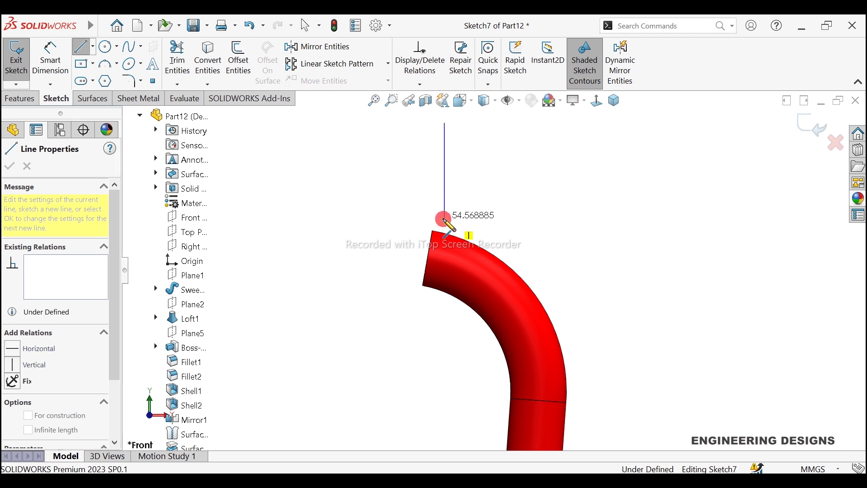
{"action": "left_click", "coordinate": [457, 219]}
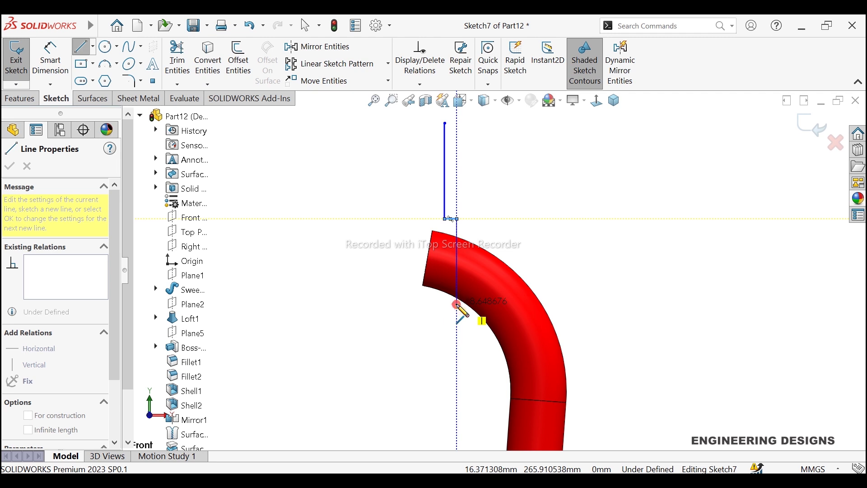
{"action": "double_click", "coordinate": [456, 305]}
{"action": "right_click", "coordinate": [577, 193]}
{"action": "left_click", "coordinate": [587, 199]}
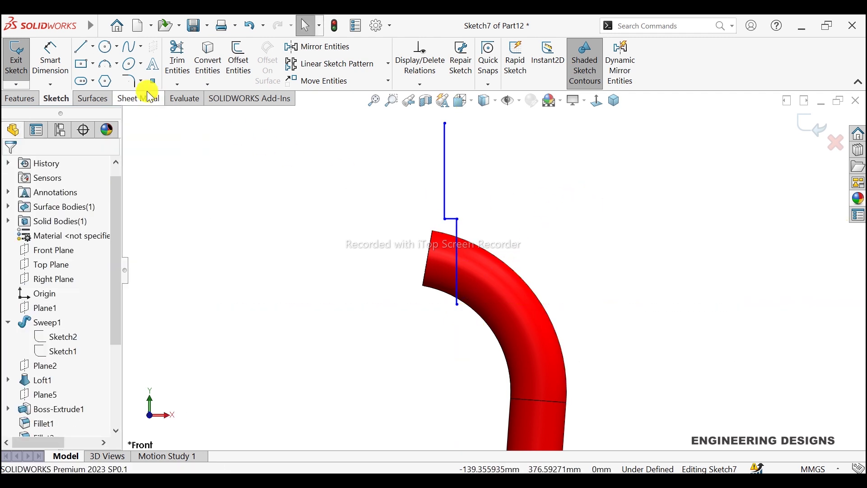
- Draw a vertical construction line from the origin up above the stepped profile
{"action": "left_click", "coordinate": [82, 47]}
{"action": "scroll", "coordinate": [527, 250], "scroll_direction": "up", "scroll_amount": 3}
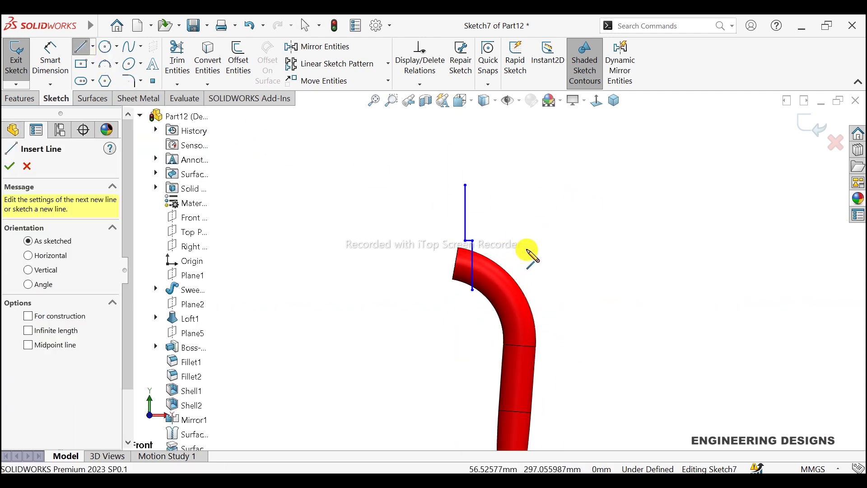
{"action": "scroll", "coordinate": [528, 251], "scroll_direction": "up", "scroll_amount": 3}
{"action": "scroll", "coordinate": [507, 368], "scroll_direction": "up", "scroll_amount": 2}
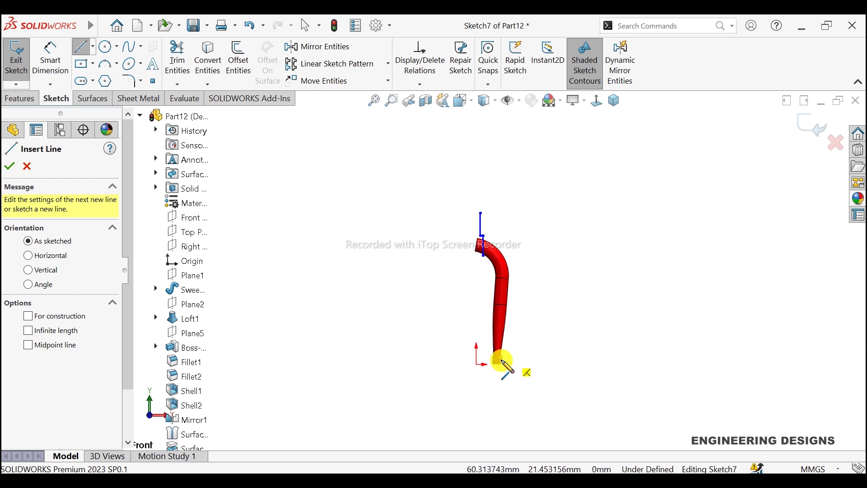
{"action": "left_click", "coordinate": [48, 313]}
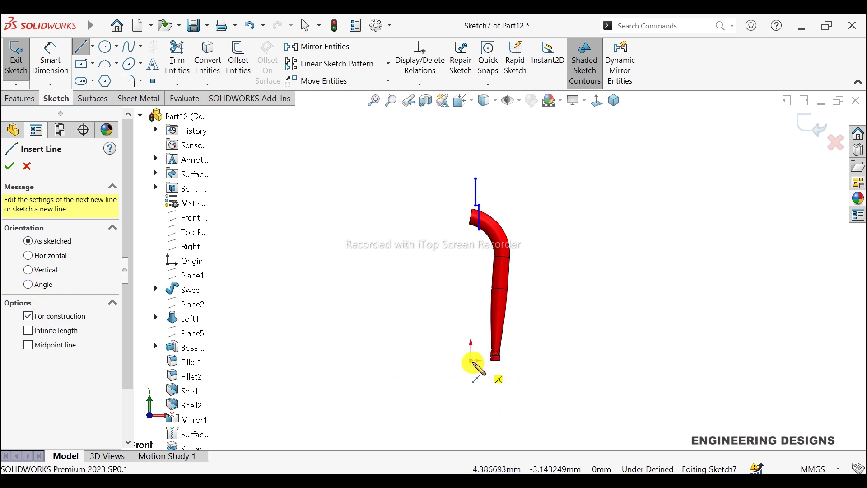
{"action": "left_click", "coordinate": [471, 361]}
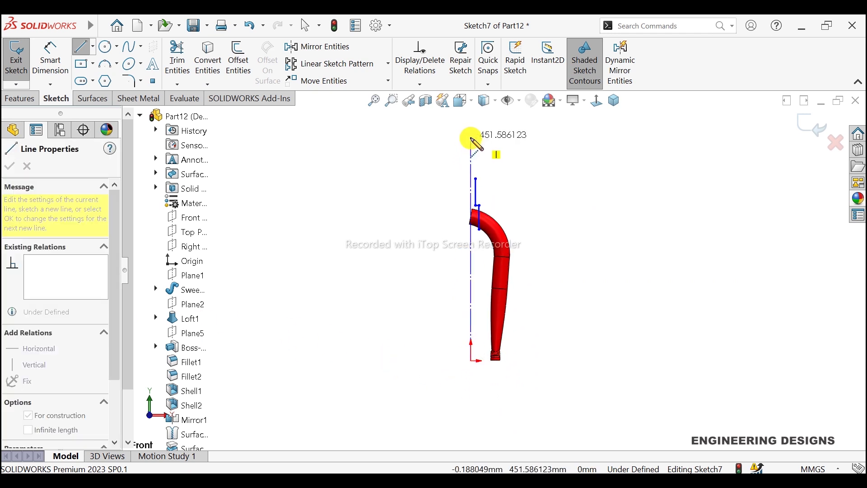
{"action": "left_click", "coordinate": [471, 138]}
{"action": "right_click", "coordinate": [535, 158]}
{"action": "key", "text": "Escape"}
{"action": "key", "text": "Escape"}
{"action": "scroll", "coordinate": [487, 154], "scroll_direction": "down", "scroll_amount": 3}
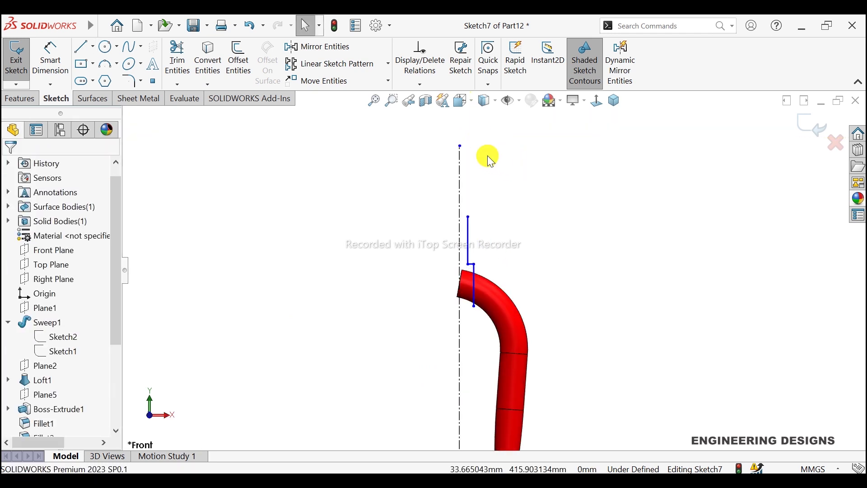
{"action": "scroll", "coordinate": [475, 232], "scroll_direction": "down", "scroll_amount": 2}
- Dimension the upper line 28.6 mm from the centerline and the lower offset 35 mm
{"action": "left_click", "coordinate": [60, 63]}
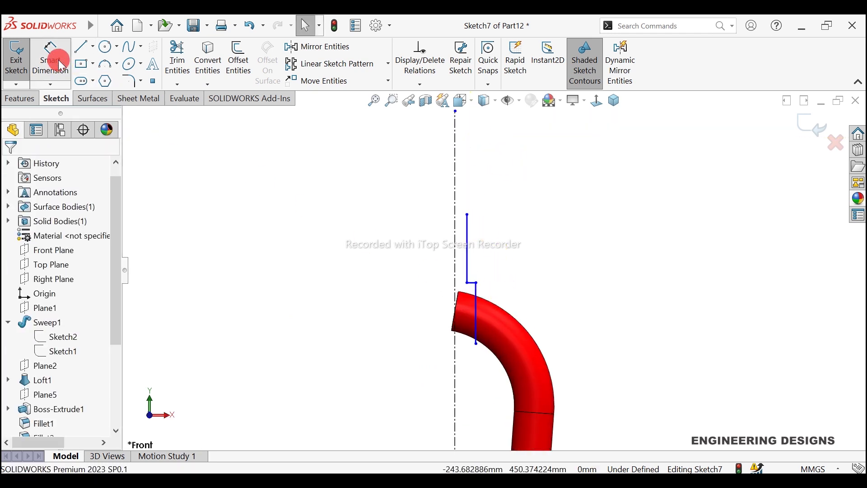
{"action": "scroll", "coordinate": [480, 359], "scroll_direction": "down", "scroll_amount": 2}
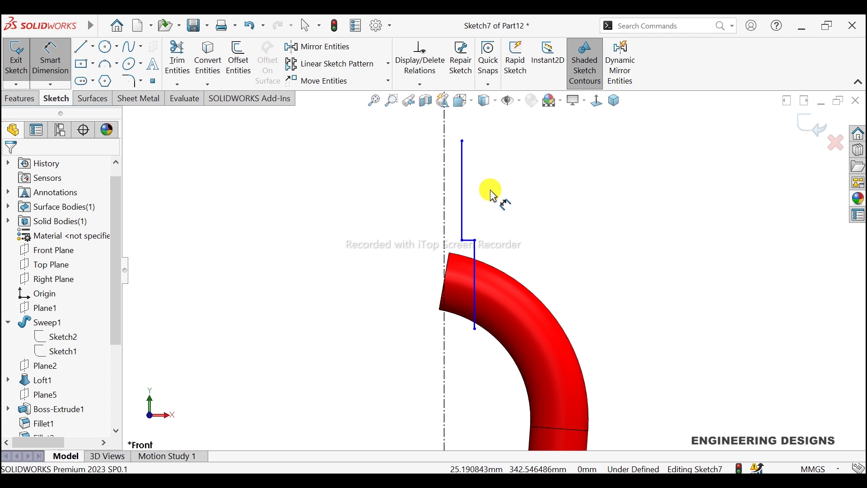
{"action": "left_click", "coordinate": [462, 189]}
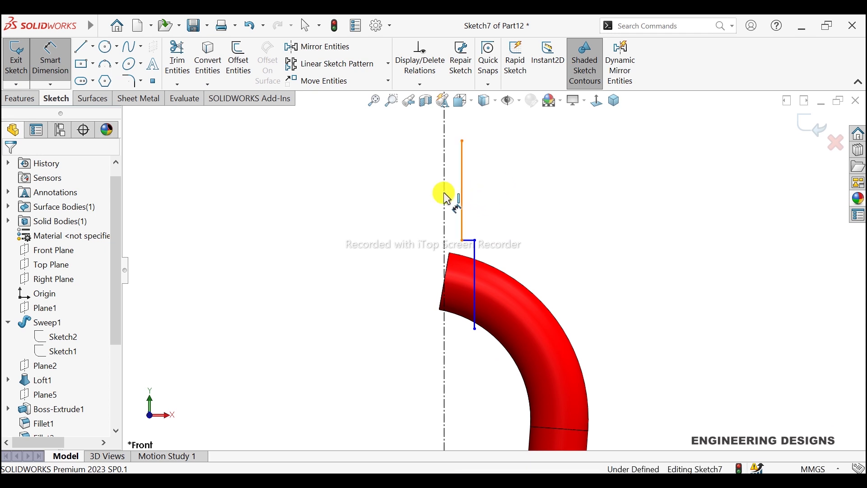
{"action": "left_click", "coordinate": [444, 192]}
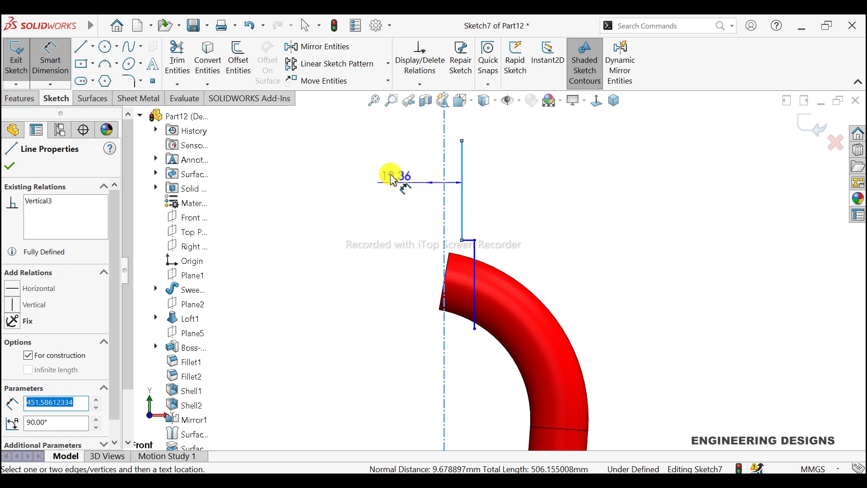
{"action": "left_click", "coordinate": [371, 175]}
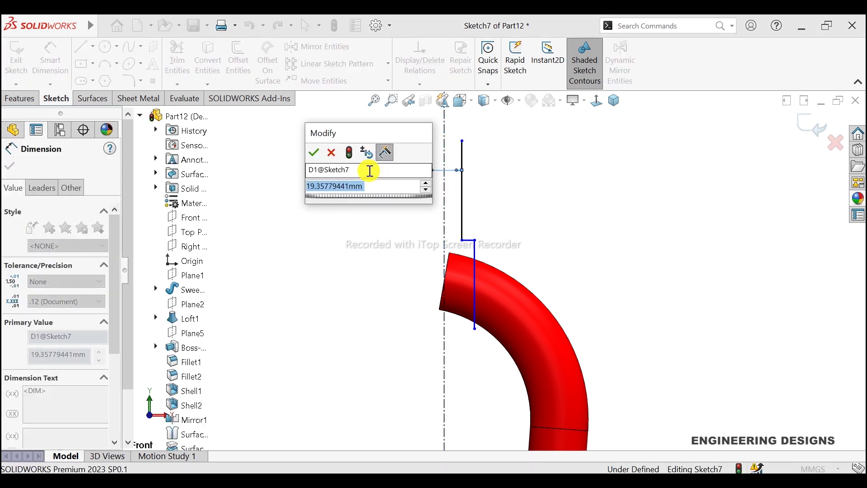
{"action": "type", "text": "28"}
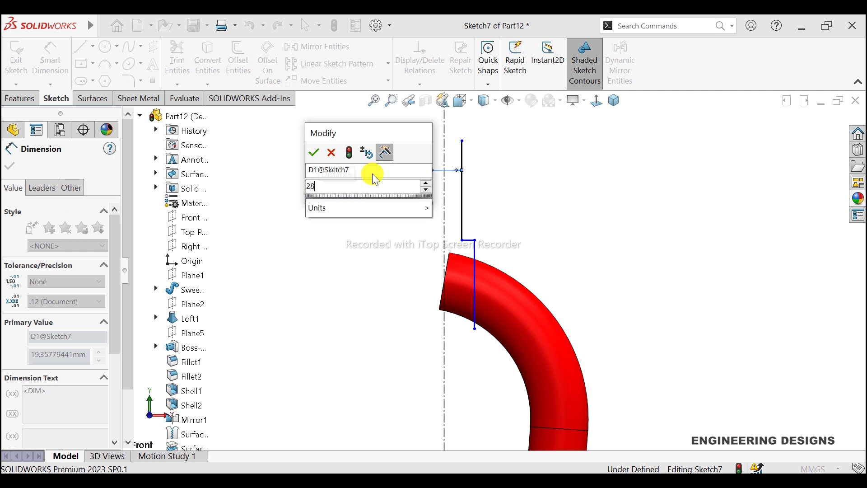
{"action": "type", "text": "."}
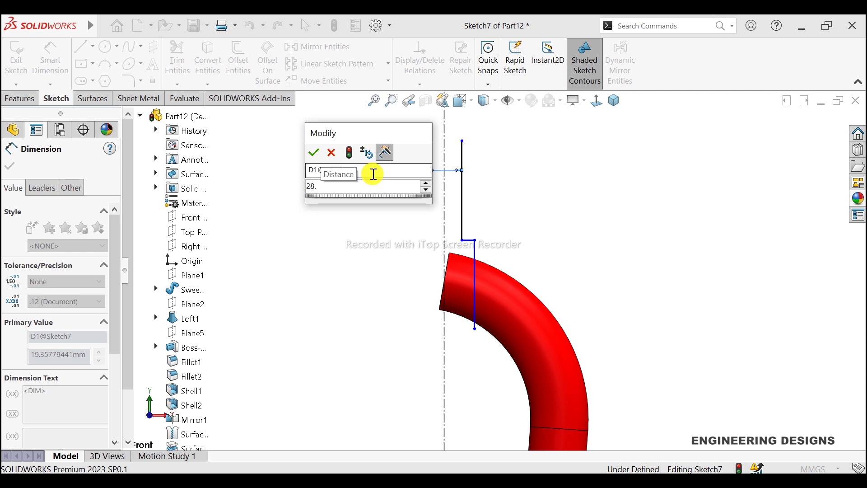
{"action": "type", "text": "6"}
{"action": "key", "text": "Return"}
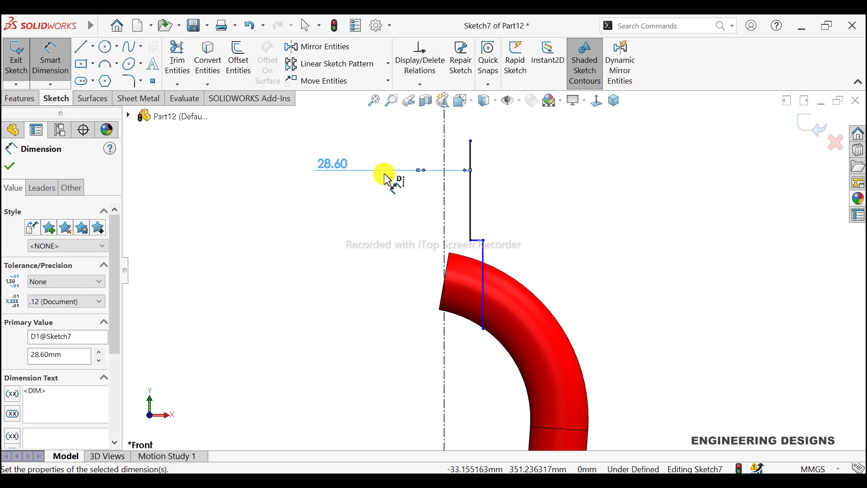
{"action": "left_click", "coordinate": [483, 329]}
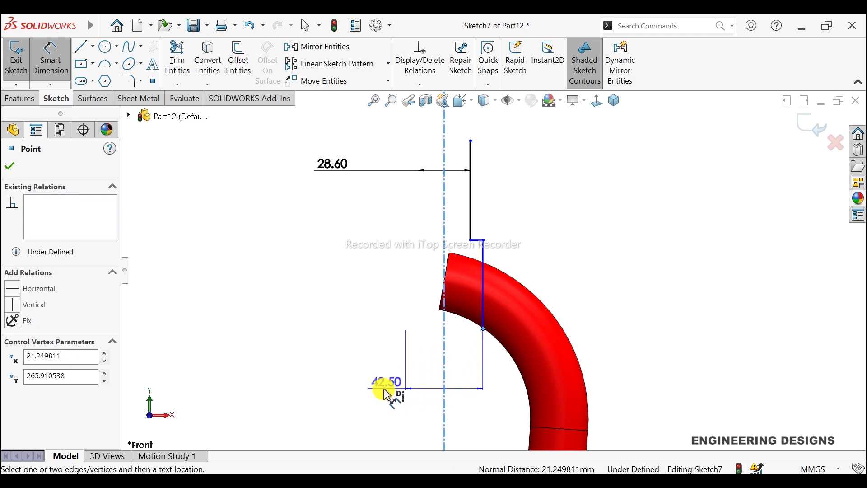
{"action": "left_click", "coordinate": [387, 396]}
{"action": "type", "text": "3"}
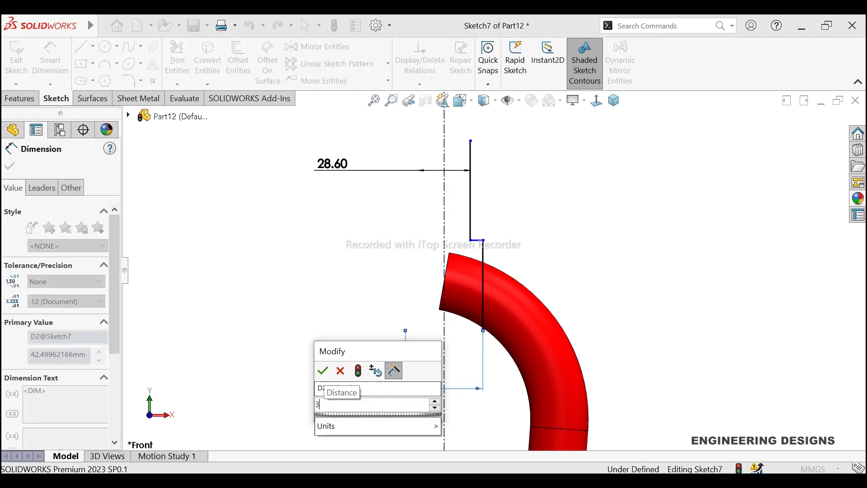
{"action": "type", "text": "5"}
{"action": "key", "text": "Return"}
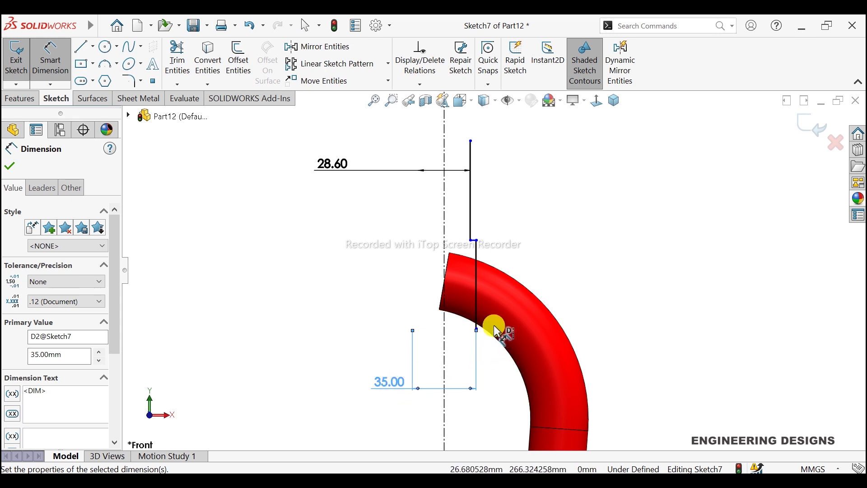
- Set the lower vertical line's length to 45 mm
{"action": "left_click", "coordinate": [477, 275]}
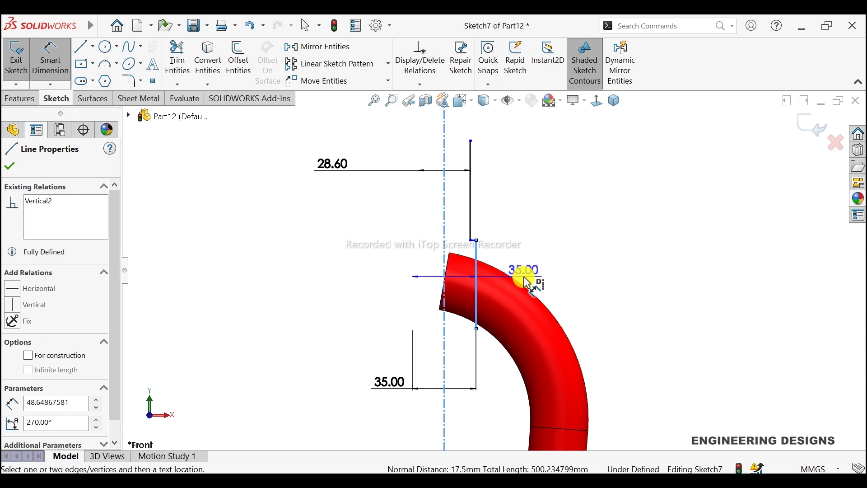
{"action": "key", "text": "Escape"}
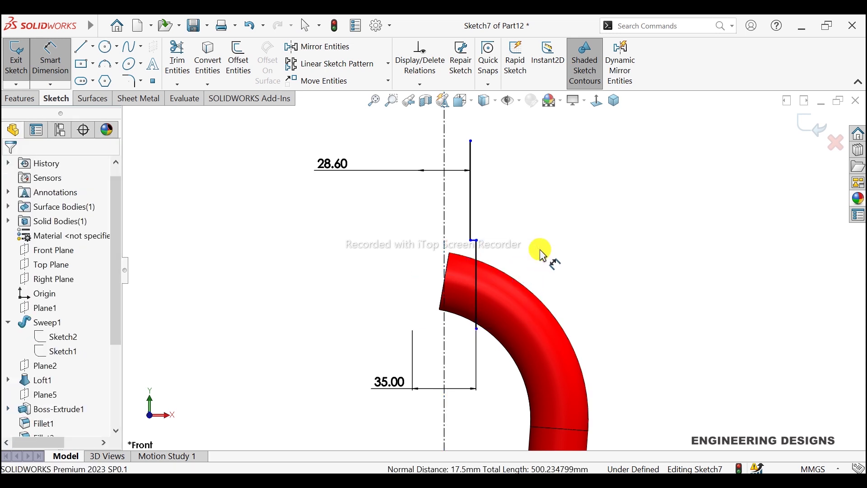
{"action": "left_click", "coordinate": [478, 262]}
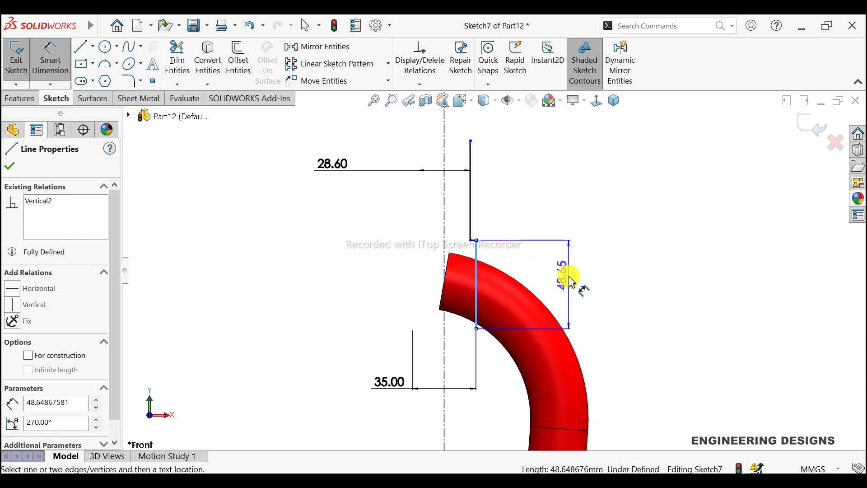
{"action": "left_click", "coordinate": [571, 280]}
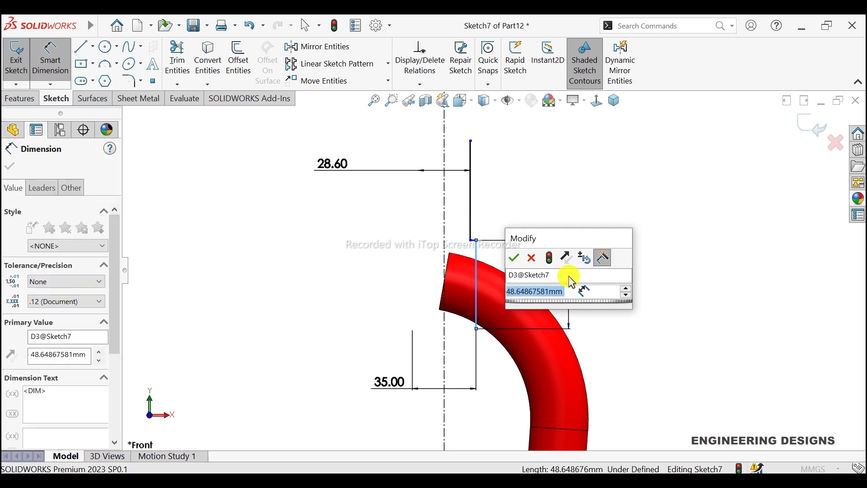
{"action": "type", "text": "45"}
{"action": "key", "text": "Return"}
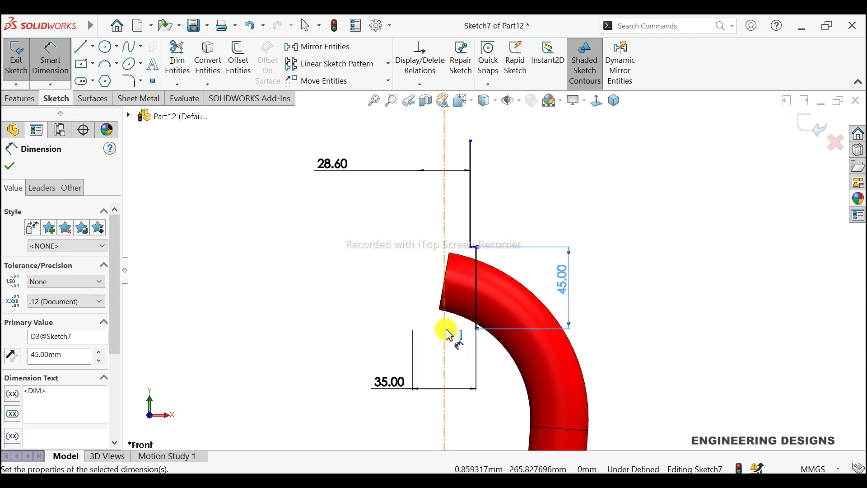
- Attempt a dimension to the tube's end edge, cancel it, and select that edge
{"action": "scroll", "coordinate": [485, 328], "scroll_direction": "down", "scroll_amount": 2}
{"action": "left_click", "coordinate": [474, 331]}
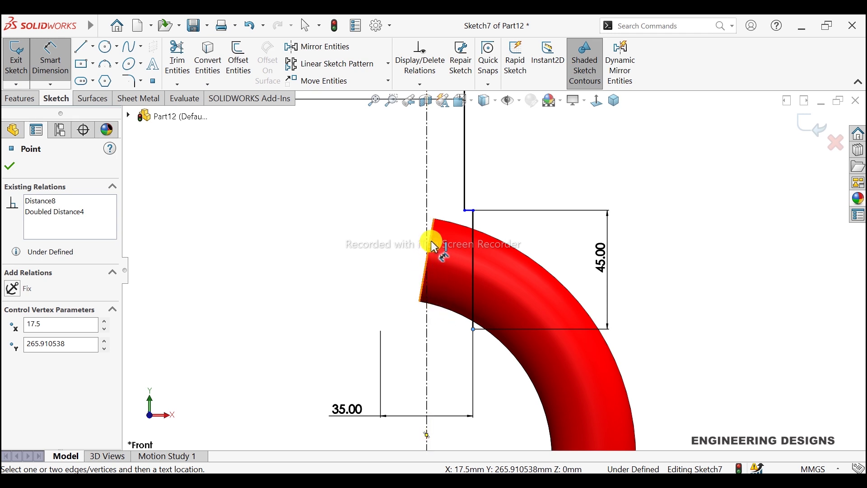
{"action": "scroll", "coordinate": [430, 257], "scroll_direction": "down", "scroll_amount": 2}
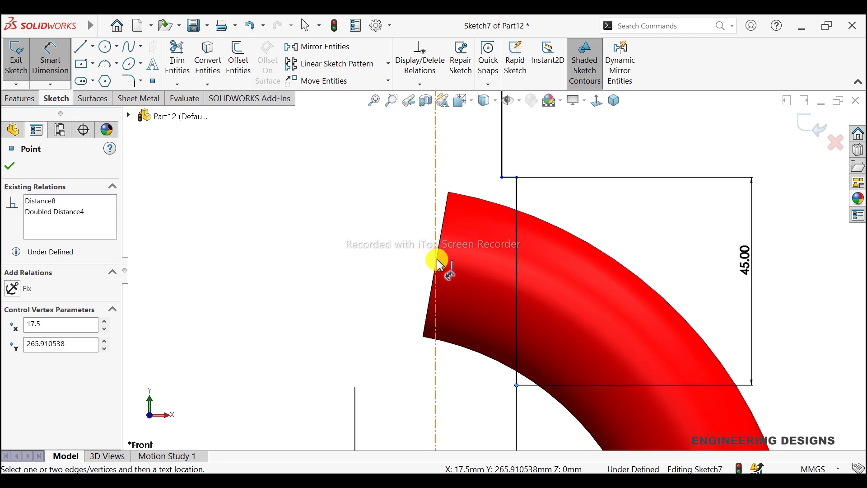
{"action": "scroll", "coordinate": [438, 267], "scroll_direction": "down", "scroll_amount": 2}
{"action": "scroll", "coordinate": [451, 259], "scroll_direction": "down", "scroll_amount": 1}
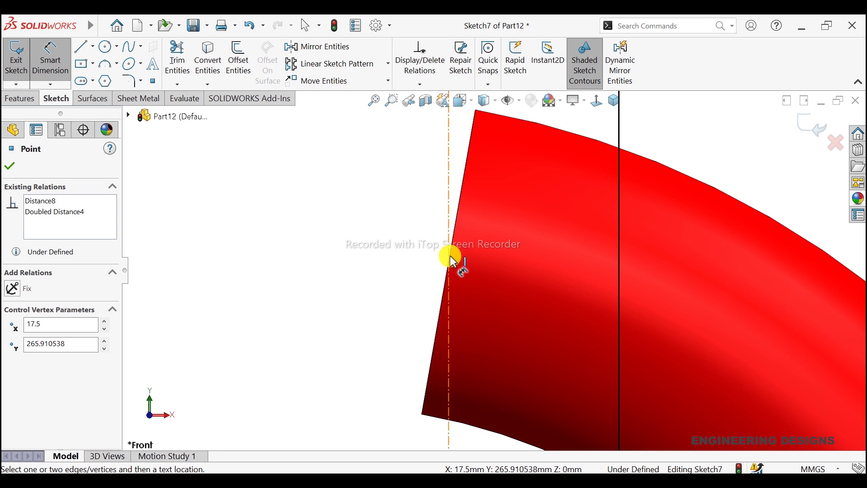
{"action": "left_click", "coordinate": [451, 243]}
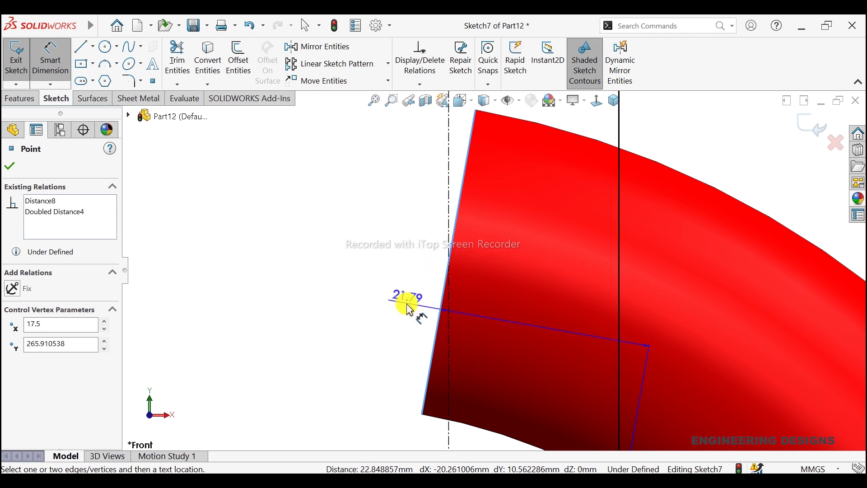
{"action": "key", "text": "Escape"}
{"action": "right_click", "coordinate": [322, 226]}
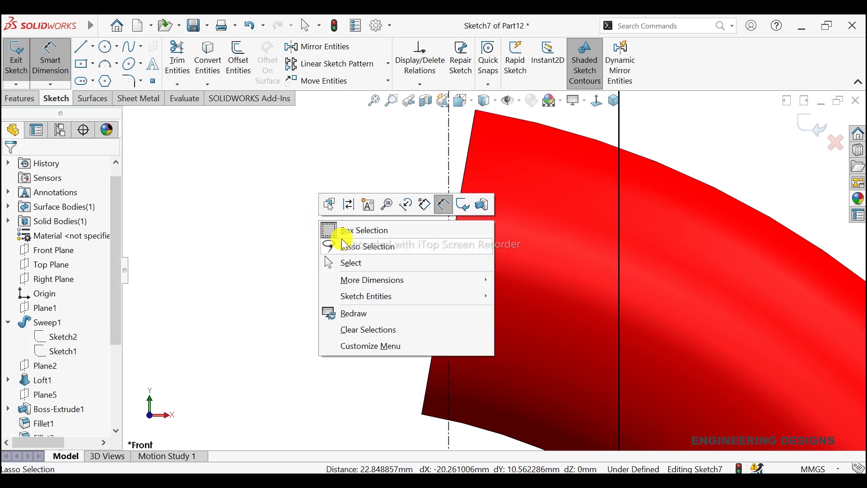
{"action": "left_click", "coordinate": [350, 262]}
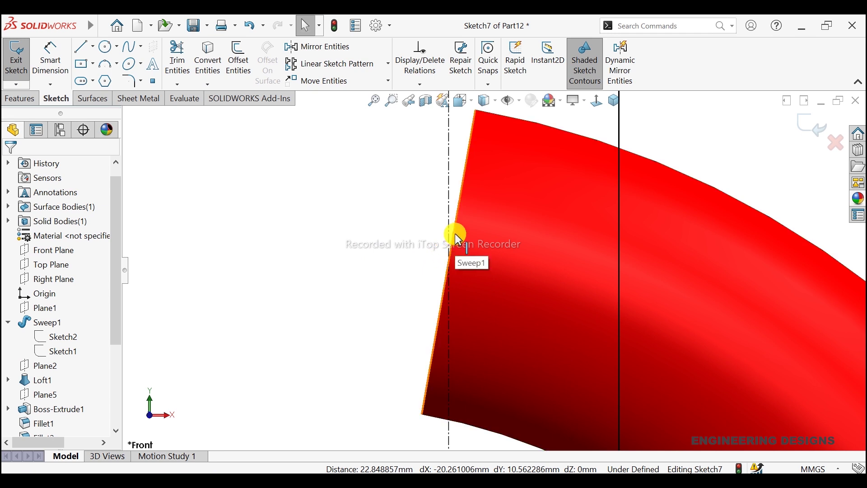
{"action": "left_click", "coordinate": [455, 235]}
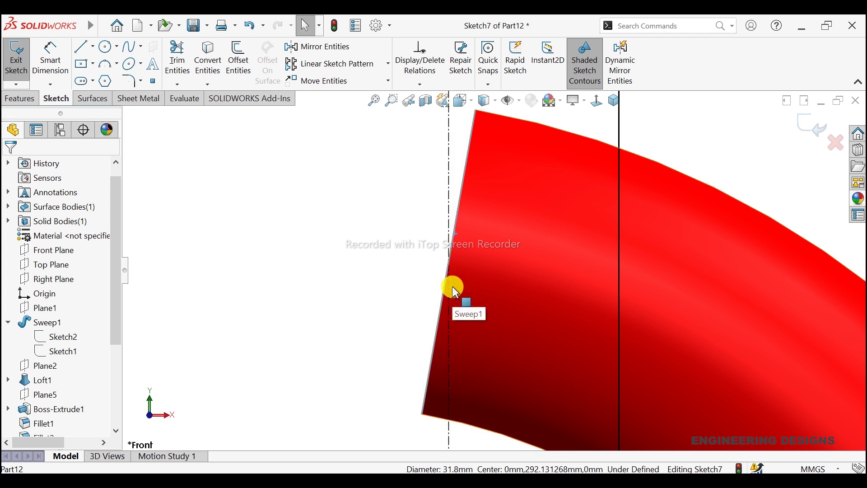
- Draw a horizontal line left from the centerline at the tube's upper end
{"action": "left_click", "coordinate": [76, 51]}
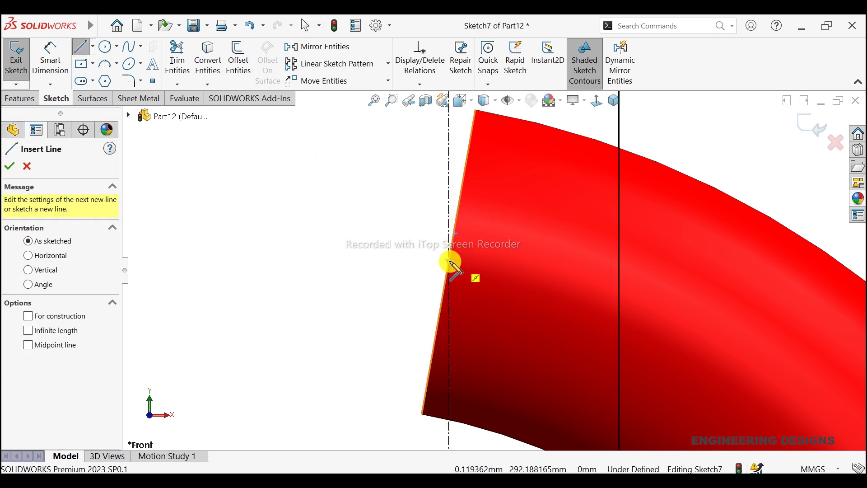
{"action": "scroll", "coordinate": [449, 263], "scroll_direction": "down", "scroll_amount": 1}
{"action": "scroll", "coordinate": [458, 266], "scroll_direction": "down", "scroll_amount": 1}
{"action": "scroll", "coordinate": [465, 269], "scroll_direction": "down", "scroll_amount": 1}
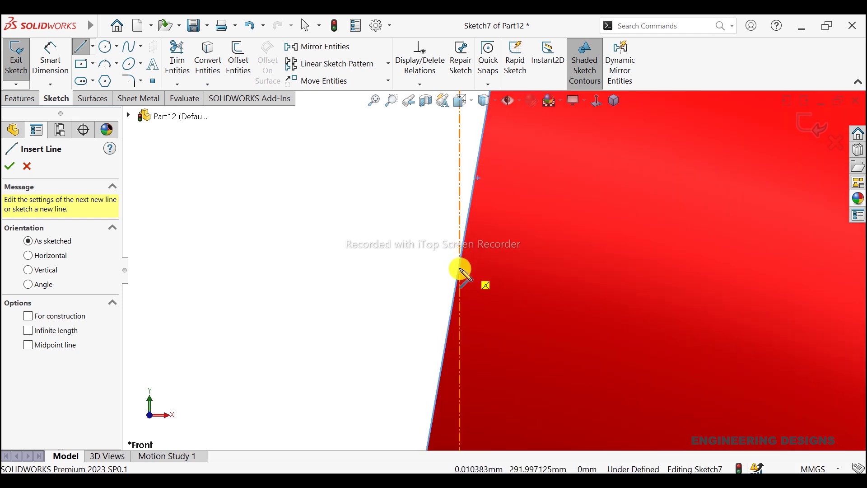
{"action": "left_click", "coordinate": [460, 265]}
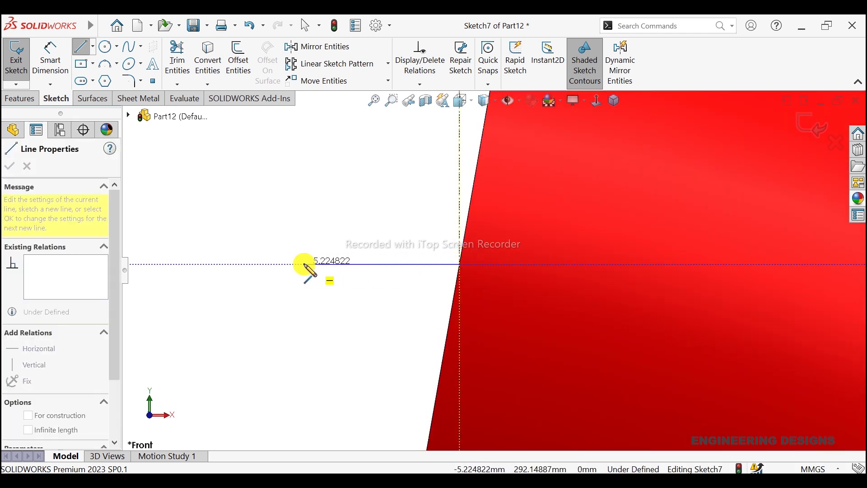
{"action": "left_click", "coordinate": [304, 264]}
{"action": "right_click", "coordinate": [325, 225]}
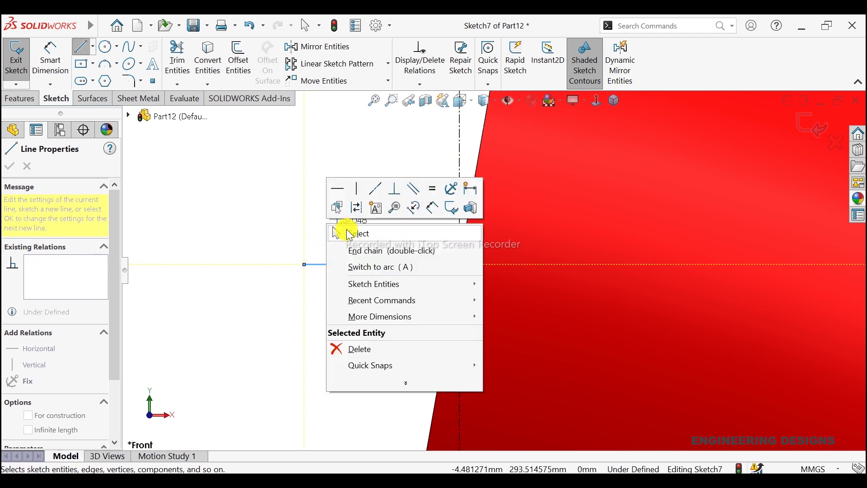
{"action": "left_click", "coordinate": [335, 230]}
{"action": "key", "text": "Escape"}
- Make the horizontal line construction geometry and stretch it farther left
{"action": "left_click", "coordinate": [341, 263]}
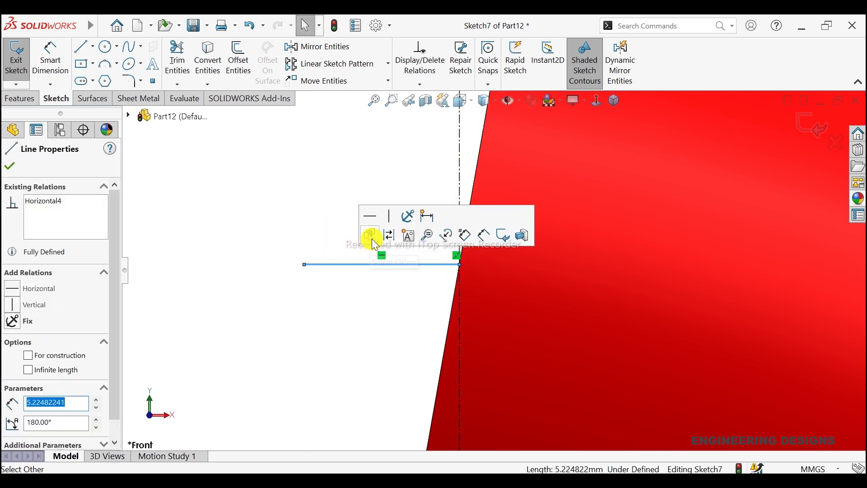
{"action": "left_click", "coordinate": [388, 234]}
{"action": "scroll", "coordinate": [509, 253], "scroll_direction": "up", "scroll_amount": 3}
{"action": "scroll", "coordinate": [516, 252], "scroll_direction": "up", "scroll_amount": 3}
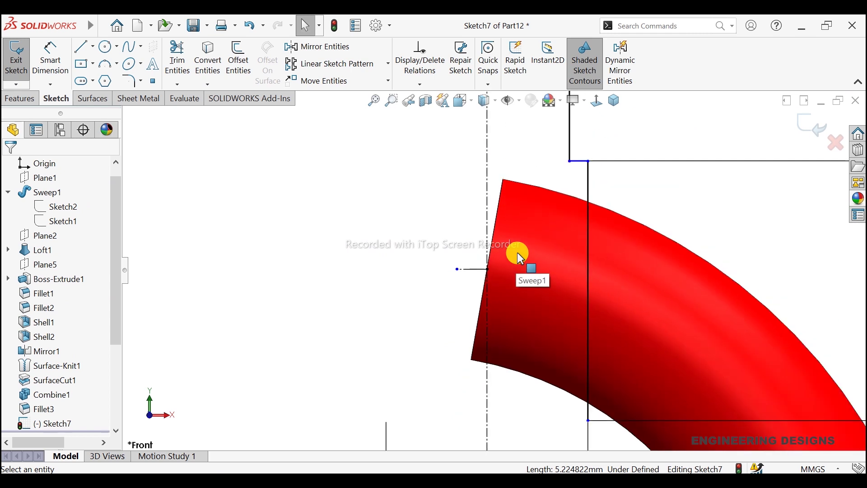
{"action": "scroll", "coordinate": [516, 252], "scroll_direction": "up", "scroll_amount": 2}
{"action": "scroll", "coordinate": [520, 253], "scroll_direction": "up", "scroll_amount": 3}
{"action": "scroll", "coordinate": [519, 253], "scroll_direction": "down", "scroll_amount": 2}
{"action": "scroll", "coordinate": [520, 253], "scroll_direction": "down", "scroll_amount": 1}
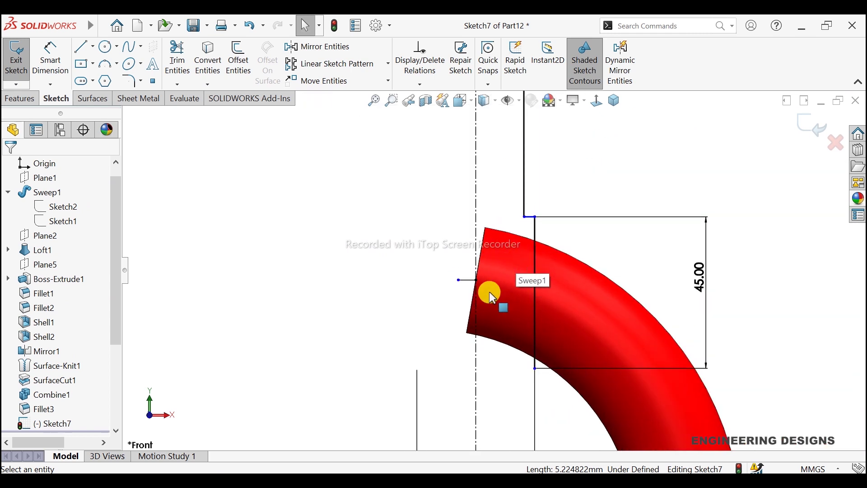
{"action": "left_click_drag", "start_coordinate": [458, 280], "coordinate": [306, 280]}
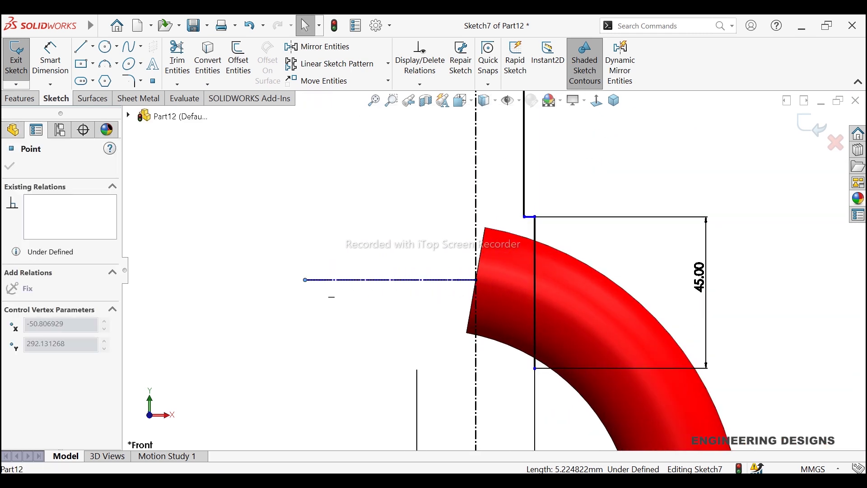
- Dimension the construction line 26 mm vertically from the lower line's endpoint
{"action": "left_click", "coordinate": [293, 242]}
{"action": "scroll", "coordinate": [496, 271], "scroll_direction": "up", "scroll_amount": 3}
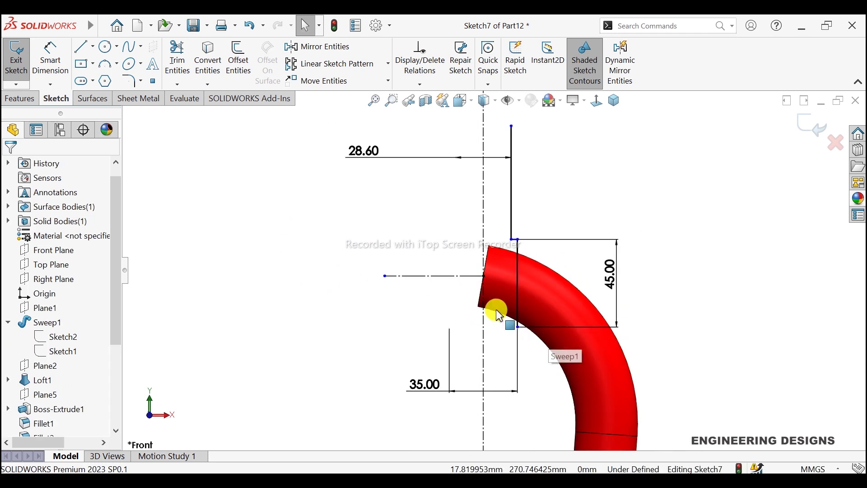
{"action": "left_click", "coordinate": [50, 56]}
{"action": "scroll", "coordinate": [519, 339], "scroll_direction": "down", "scroll_amount": 2}
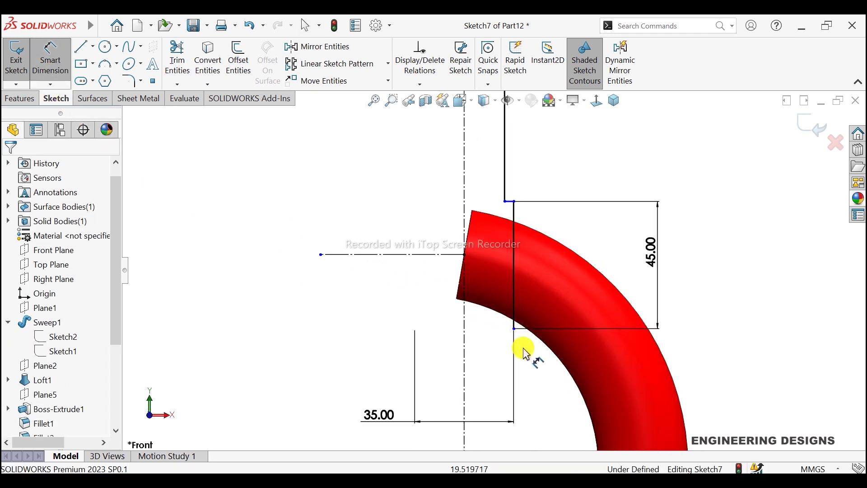
{"action": "left_click", "coordinate": [514, 328]}
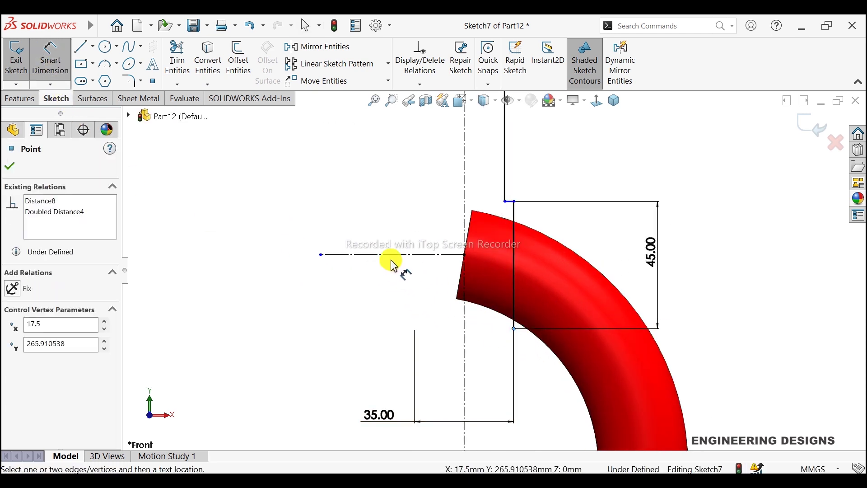
{"action": "left_click", "coordinate": [391, 256]}
{"action": "left_click", "coordinate": [359, 302]}
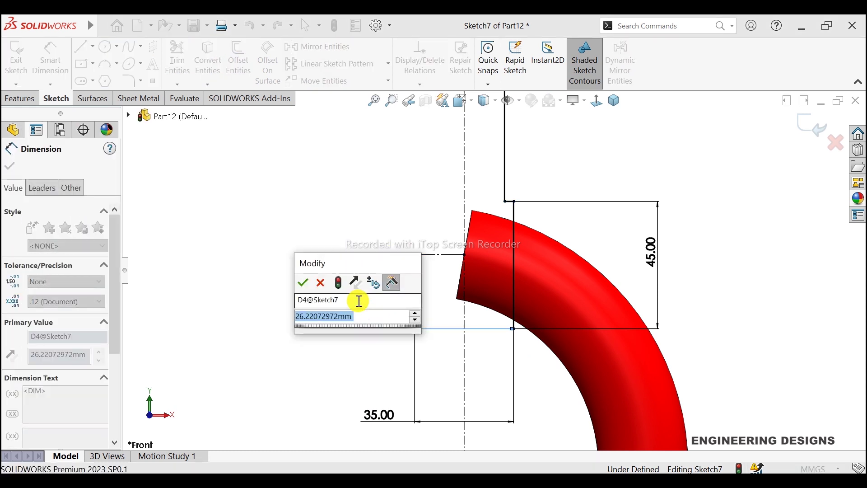
{"action": "type", "text": "26"}
{"action": "key", "text": "Return"}
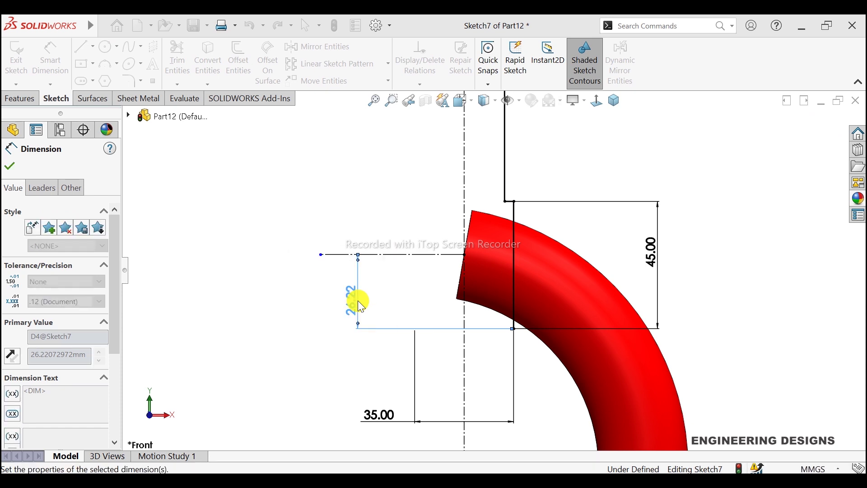
{"action": "left_click", "coordinate": [8, 167]}
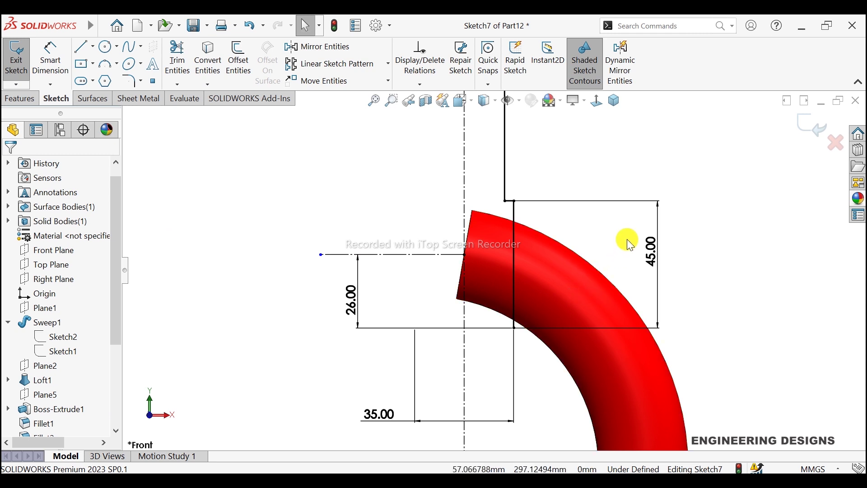
{"action": "scroll", "coordinate": [568, 169], "scroll_direction": "up", "scroll_amount": 2}
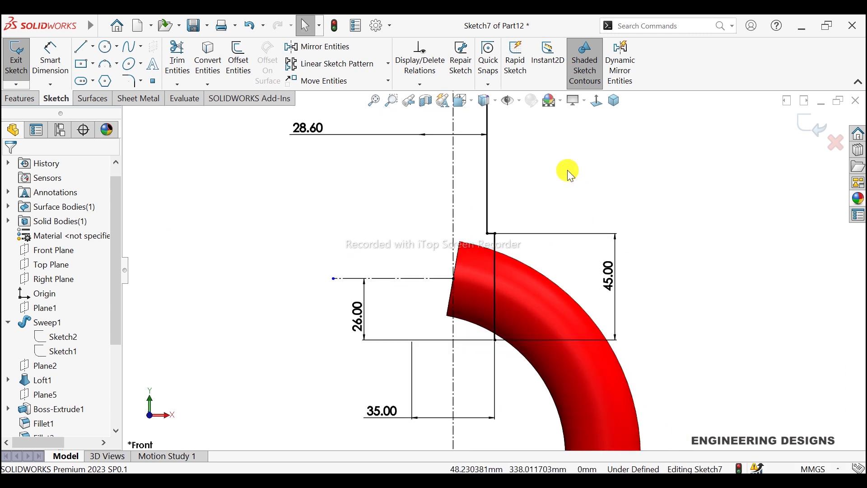
{"action": "scroll", "coordinate": [567, 170], "scroll_direction": "up", "scroll_amount": 2}
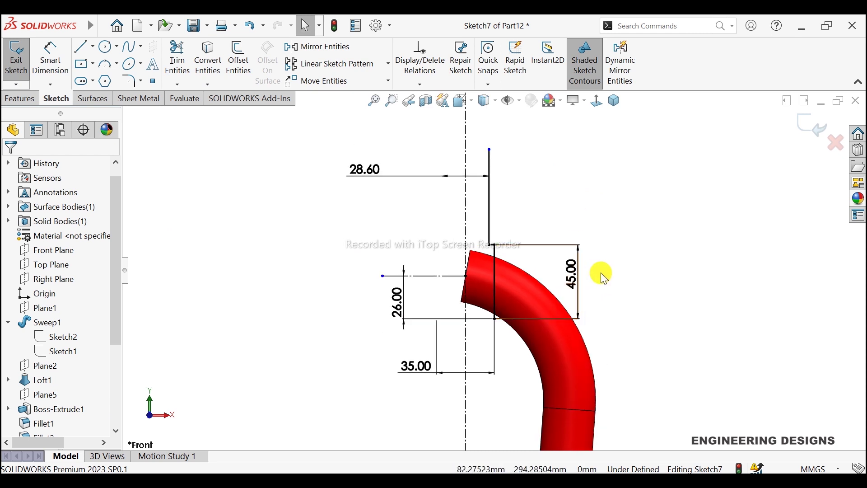
- Start a revolved cut on Sketch7, auto-closing the profile and using the vertical centreline as axis
{"action": "left_click", "coordinate": [26, 101]}
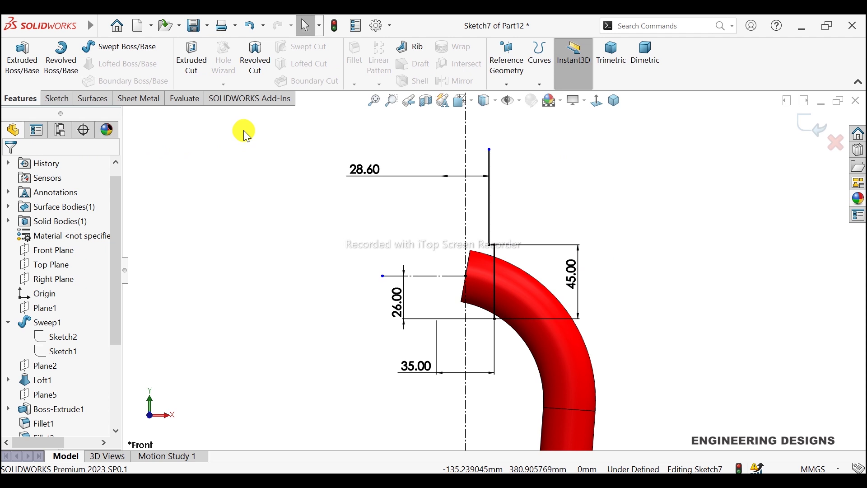
{"action": "left_click", "coordinate": [255, 56]}
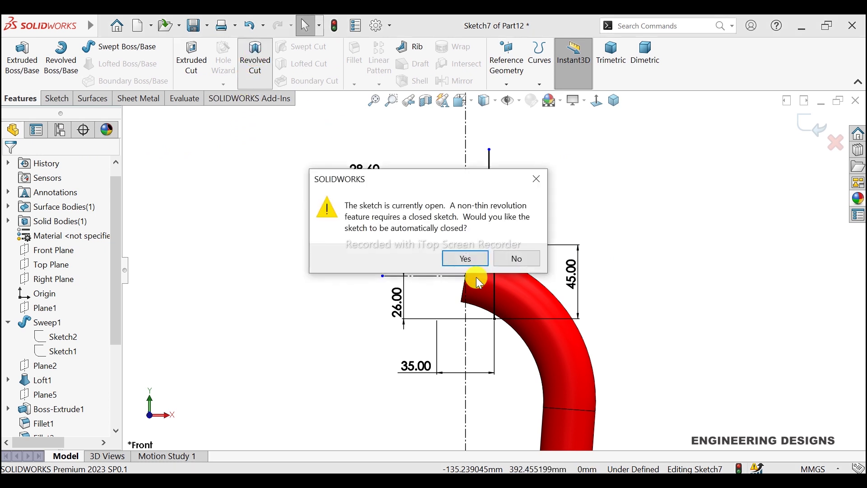
{"action": "left_click", "coordinate": [466, 259]}
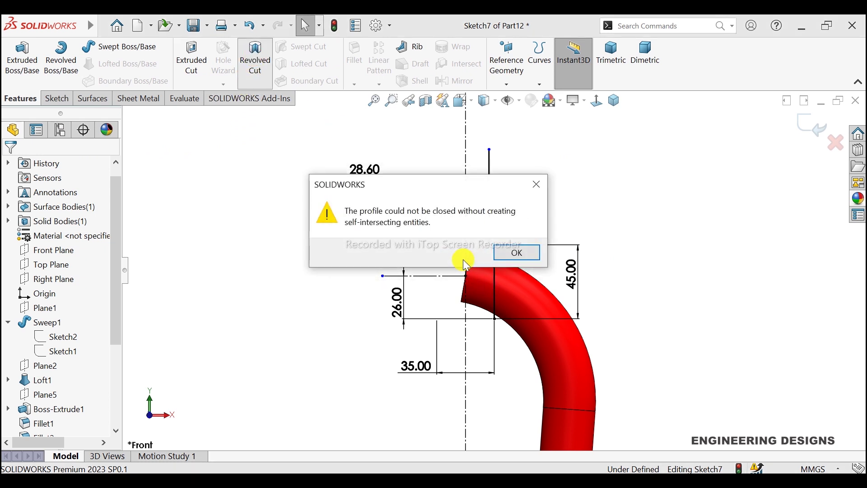
{"action": "left_click", "coordinate": [506, 252]}
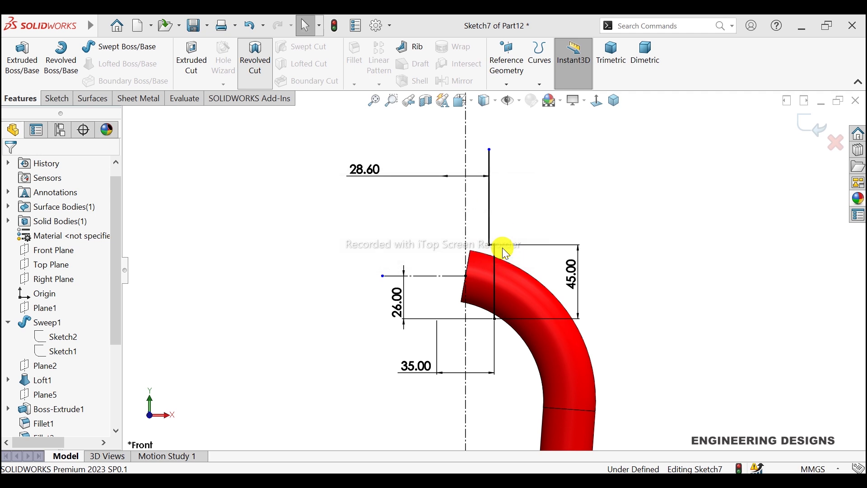
{"action": "left_click", "coordinate": [466, 218]}
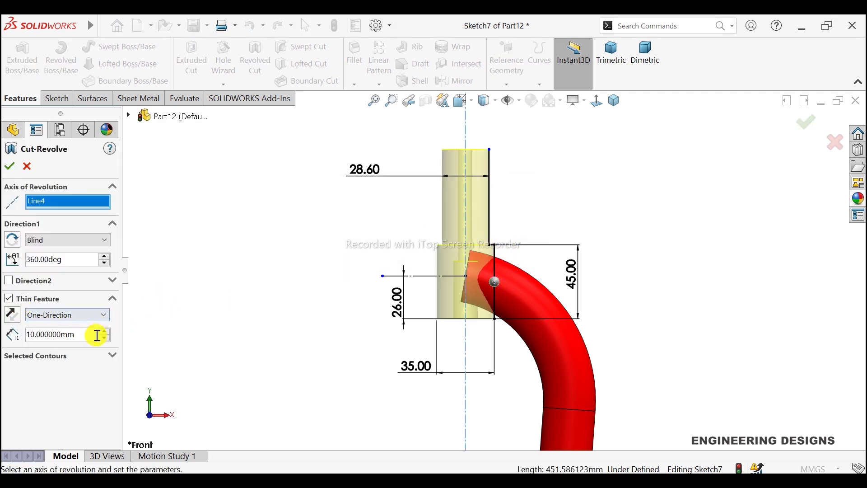
- Set the thin-feature wall thickness to 2 mm and finish the cut keeping all bodies
{"action": "double_click", "coordinate": [79, 334]}
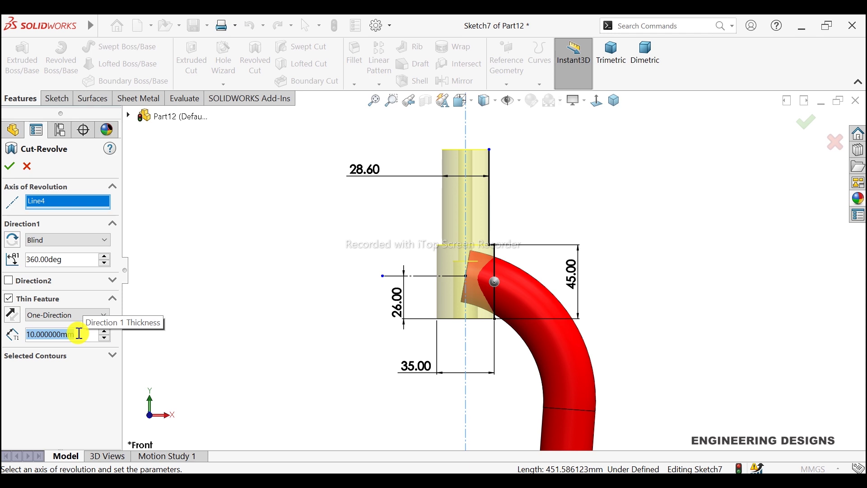
{"action": "type", "text": "2"}
{"action": "key", "text": "Return"}
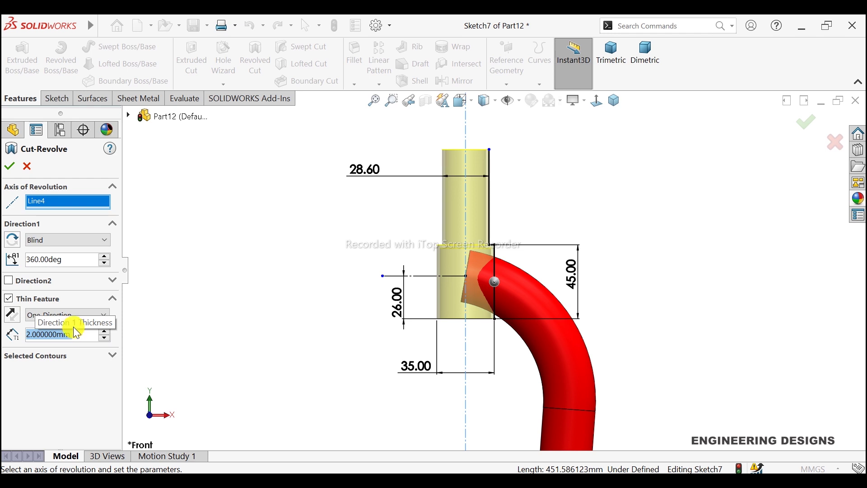
{"action": "left_click", "coordinate": [11, 167]}
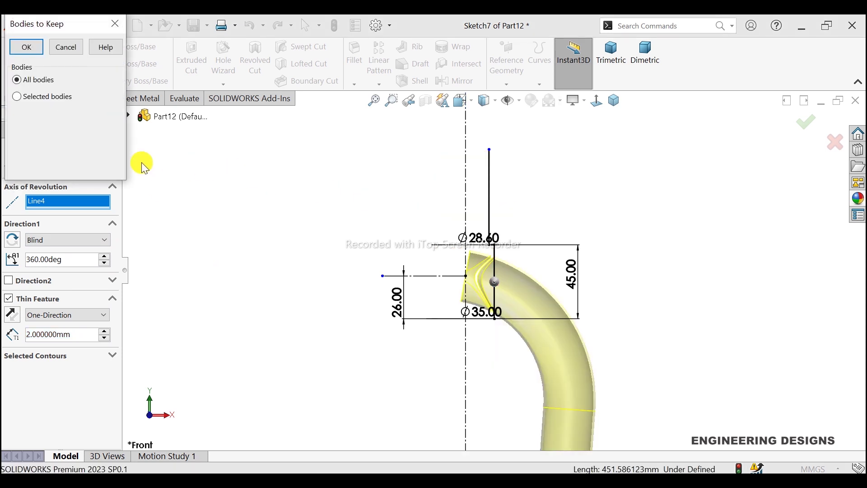
{"action": "left_click", "coordinate": [52, 97]}
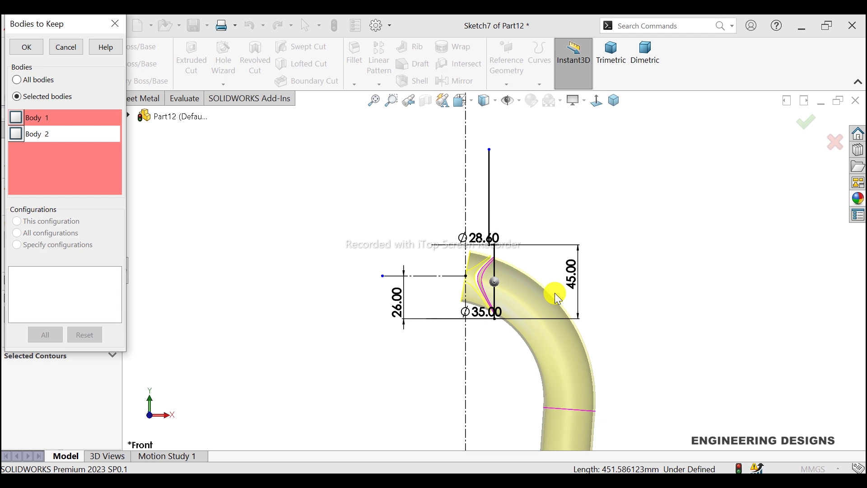
{"action": "left_click", "coordinate": [35, 80]}
{"action": "left_click", "coordinate": [27, 45]}
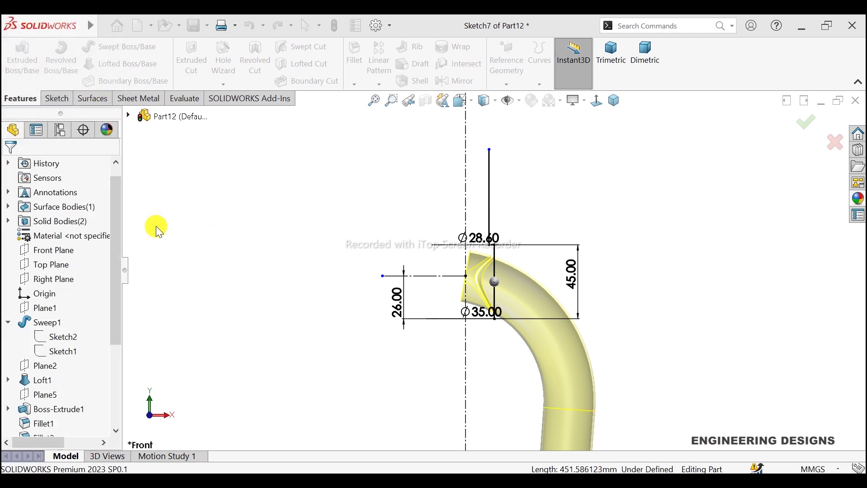
- Delete the Cut-Revolve-Thin1 feature from the FeatureManager tree, leaving Sketch7 standalone
{"action": "mouse_move", "coordinate": [286, 267]}
{"action": "middle_mouse_down"}
{"action": "mouse_move", "coordinate": [276, 304]}
{"action": "mouse_move", "coordinate": [289, 307]}
{"action": "middle_mouse_up"}
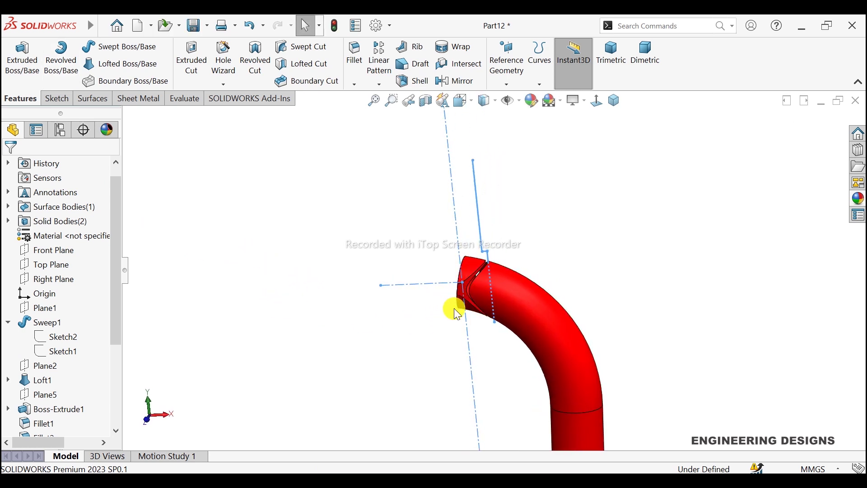
{"action": "mouse_move", "coordinate": [456, 311]}
{"action": "middle_mouse_down"}
{"action": "mouse_move", "coordinate": [532, 317]}
{"action": "mouse_move", "coordinate": [594, 285]}
{"action": "mouse_move", "coordinate": [674, 323]}
{"action": "mouse_move", "coordinate": [519, 329]}
{"action": "middle_mouse_up"}
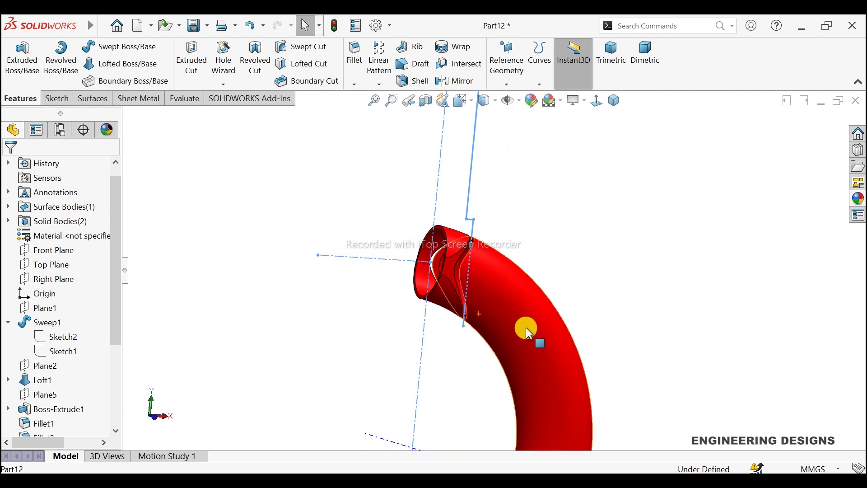
{"action": "scroll", "coordinate": [113, 405], "scroll_direction": "down", "scroll_amount": 3}
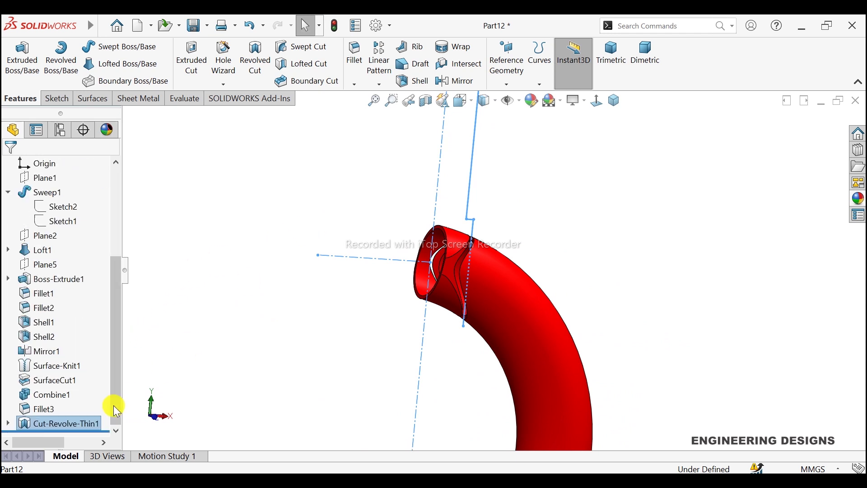
{"action": "right_click", "coordinate": [66, 420]}
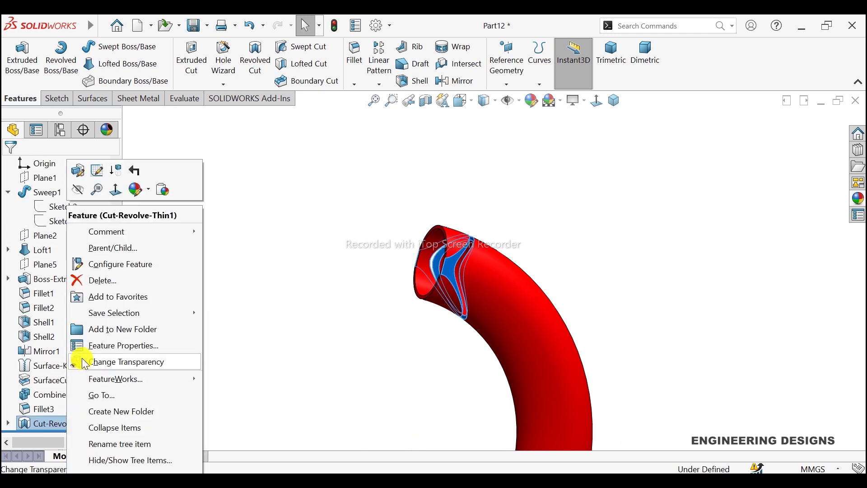
{"action": "left_click", "coordinate": [79, 280]}
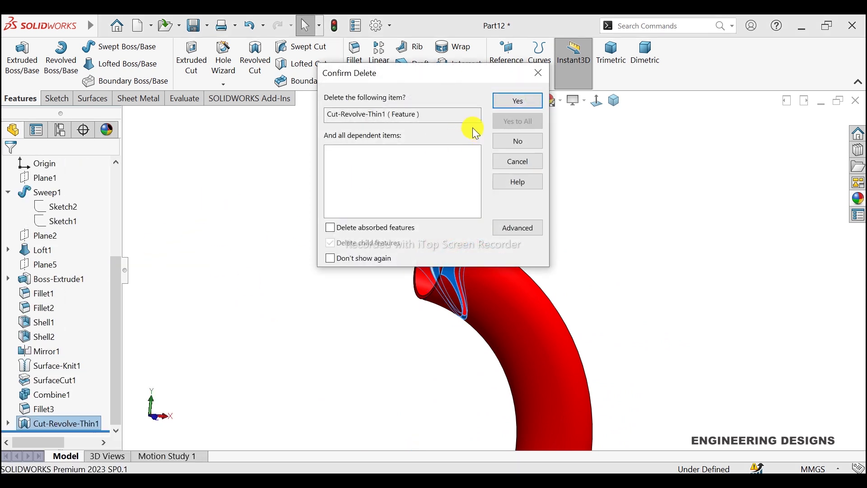
{"action": "left_click", "coordinate": [517, 102]}
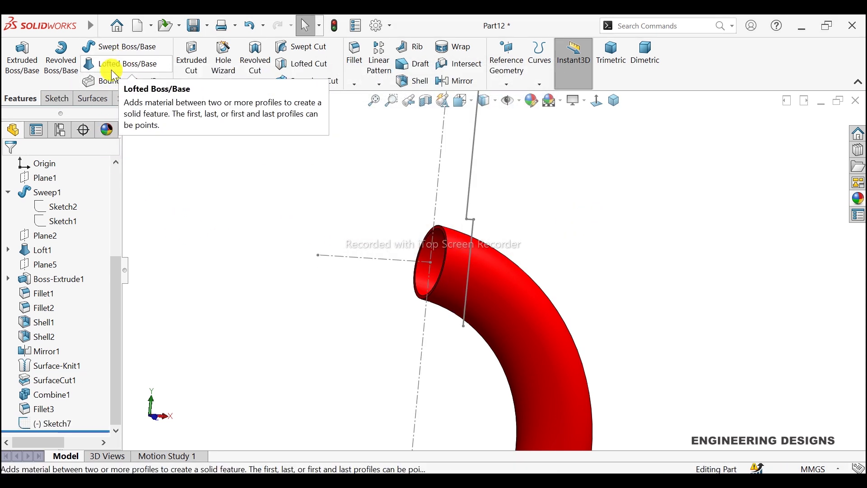
- Revolve Sketch7 into a separate 2 mm thin-walled sleeve without merging, then view it in isometric
{"action": "left_click", "coordinate": [61, 58]}
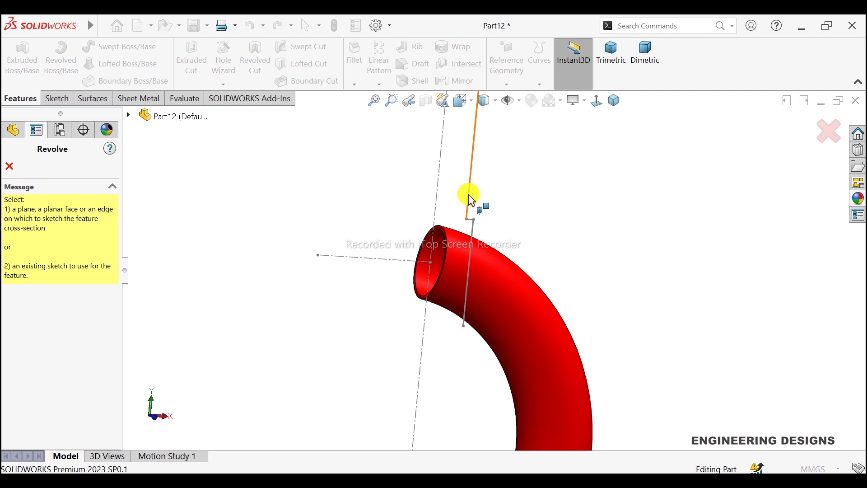
{"action": "left_click", "coordinate": [441, 172]}
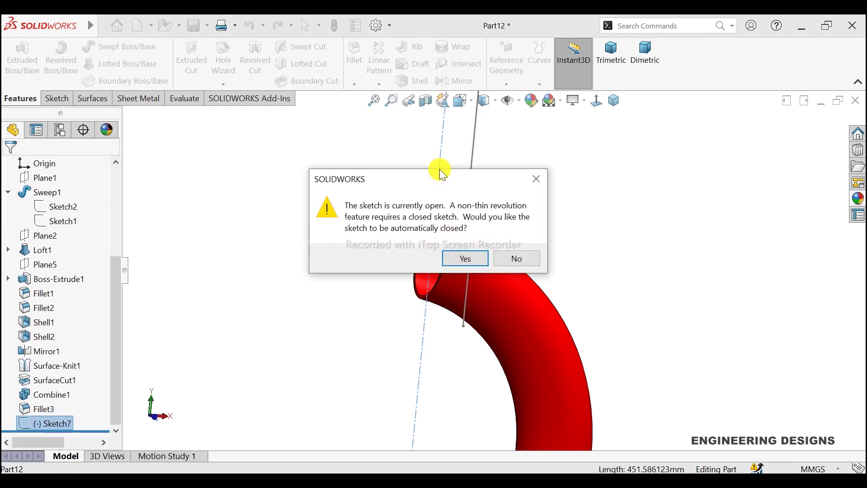
{"action": "left_click", "coordinate": [465, 258]}
{"action": "left_click", "coordinate": [526, 254]}
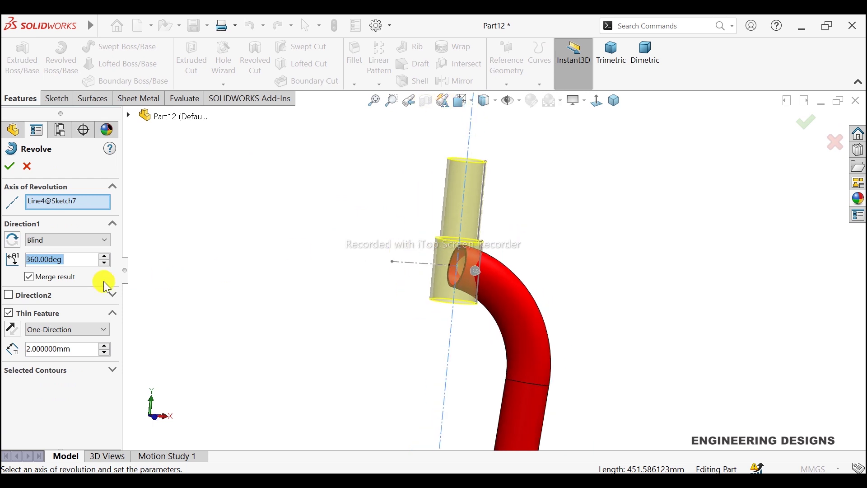
{"action": "left_click", "coordinate": [68, 350]}
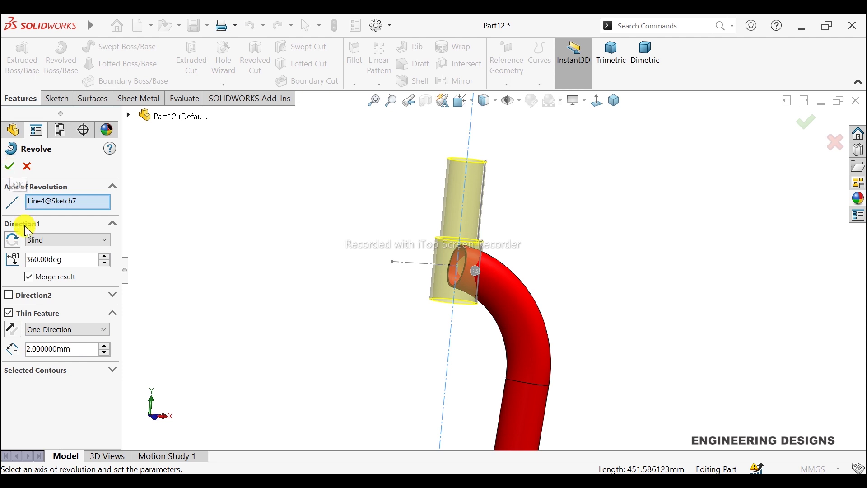
{"action": "left_click", "coordinate": [45, 279]}
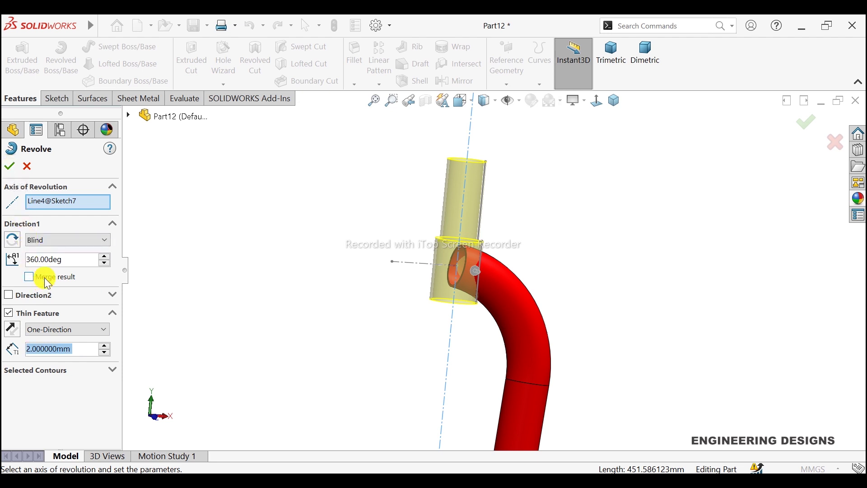
{"action": "left_click", "coordinate": [11, 167]}
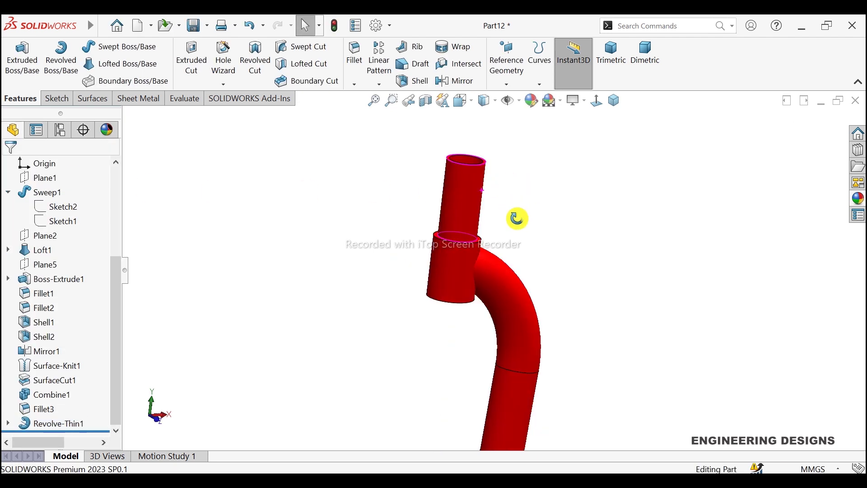
{"action": "mouse_move", "coordinate": [517, 219]}
{"action": "middle_mouse_down"}
{"action": "mouse_move", "coordinate": [505, 297]}
{"action": "mouse_move", "coordinate": [535, 269]}
{"action": "mouse_move", "coordinate": [603, 126]}
{"action": "mouse_move", "coordinate": [578, 161]}
{"action": "middle_mouse_up"}
{"action": "left_click", "coordinate": [613, 100]}
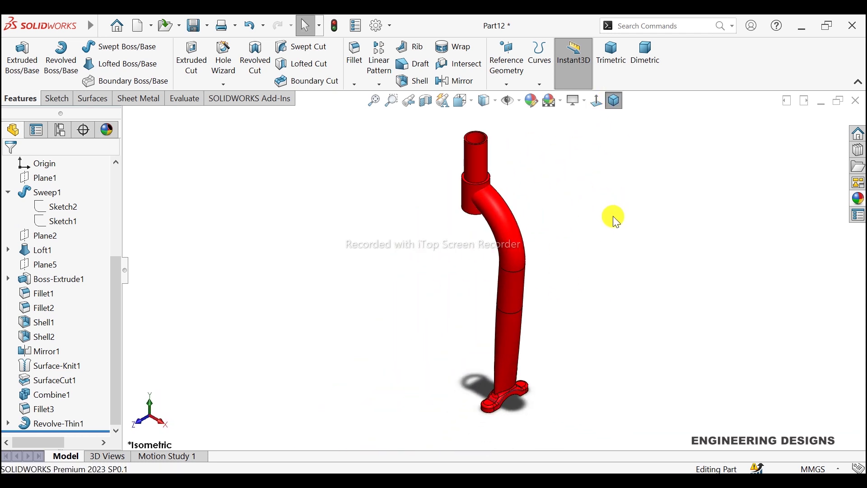
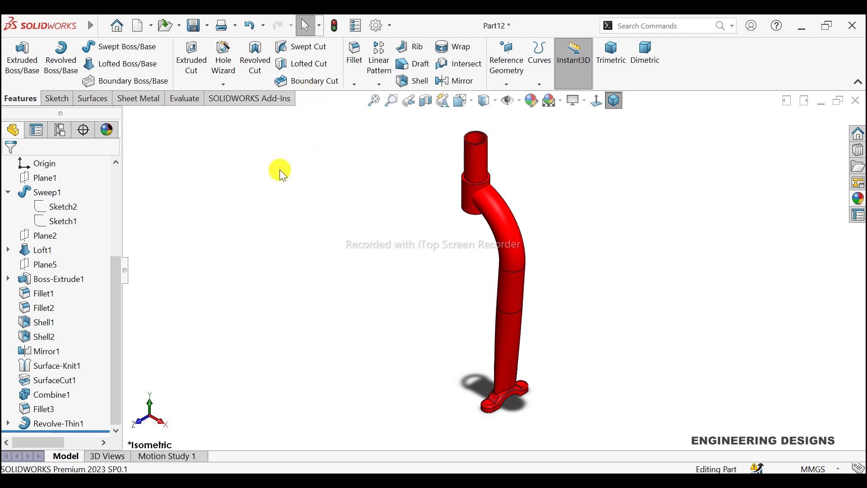
- Show Sketch7, nested under Revolve-Thin1, in the model
{"action": "left_click", "coordinate": [9, 423]}
{"action": "left_click", "coordinate": [66, 427]}
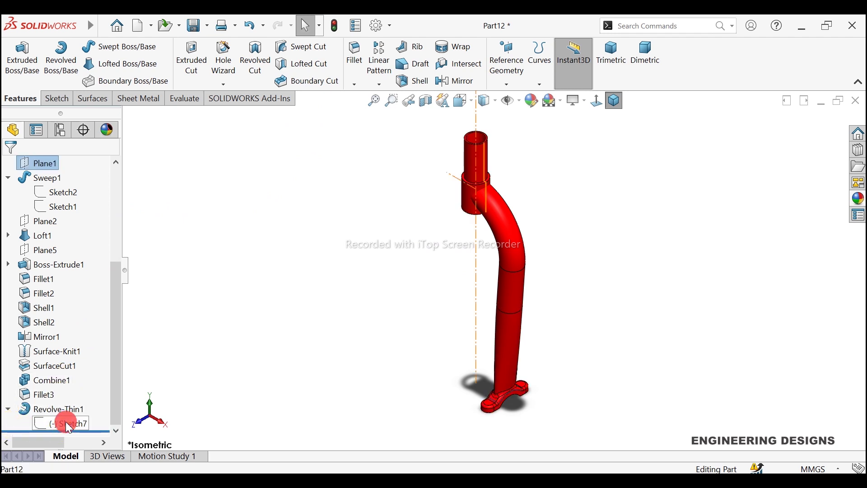
{"action": "left_click", "coordinate": [76, 405]}
{"action": "left_click", "coordinate": [308, 279]}
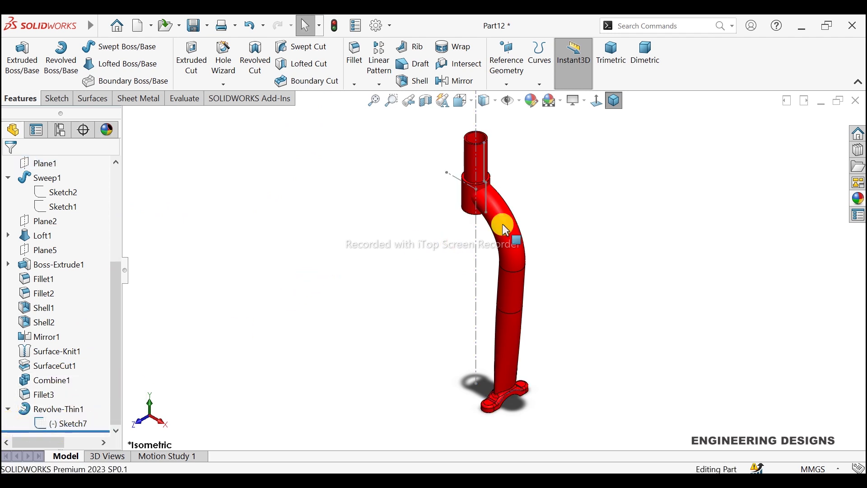
{"action": "scroll", "coordinate": [507, 178], "scroll_direction": "down", "scroll_amount": 2}
{"action": "scroll", "coordinate": [502, 271], "scroll_direction": "down", "scroll_amount": 1}
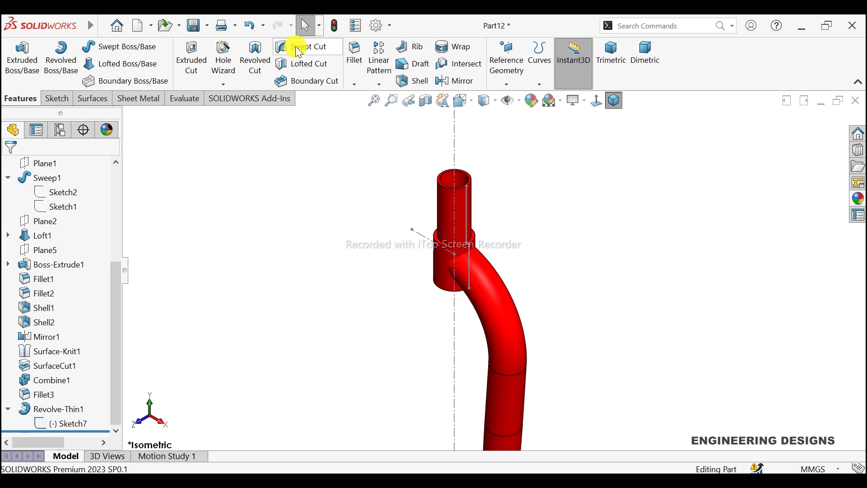
- Set up a 2 mm thin revolved cut from Sketch7, limited to the Fillet3 body
{"action": "left_click", "coordinate": [260, 78]}
{"action": "scroll", "coordinate": [472, 224], "scroll_direction": "down", "scroll_amount": 2}
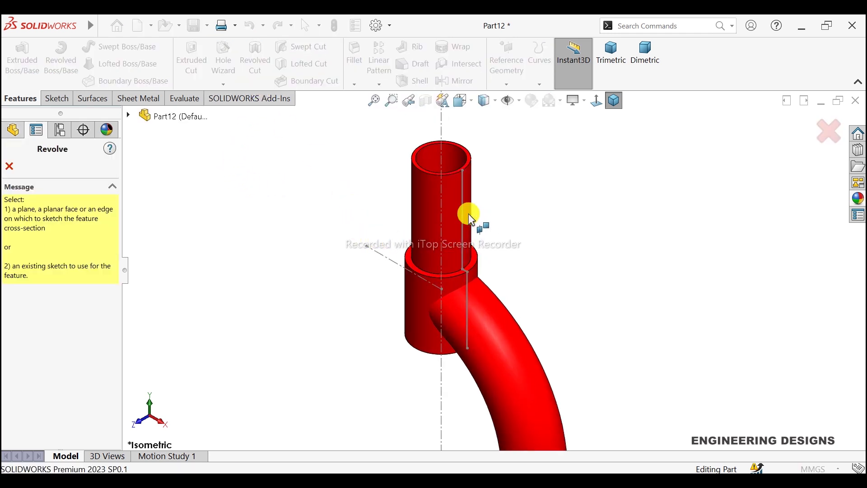
{"action": "left_click", "coordinate": [440, 147]}
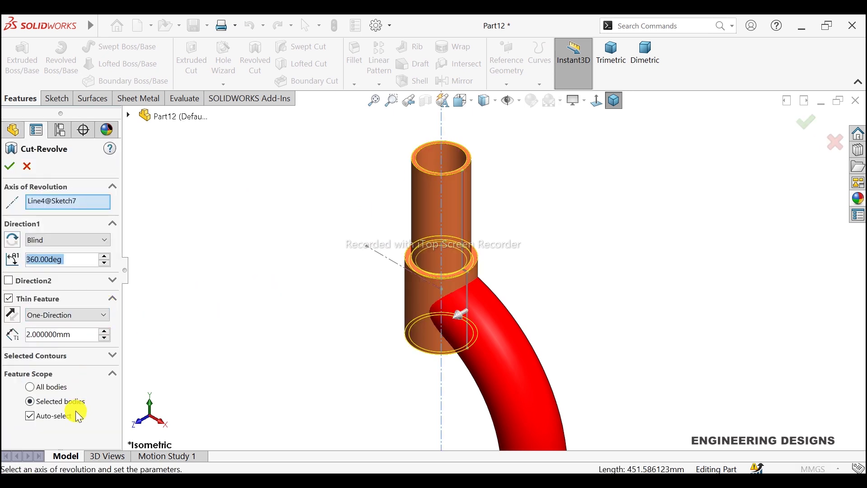
{"action": "left_click", "coordinate": [59, 415]}
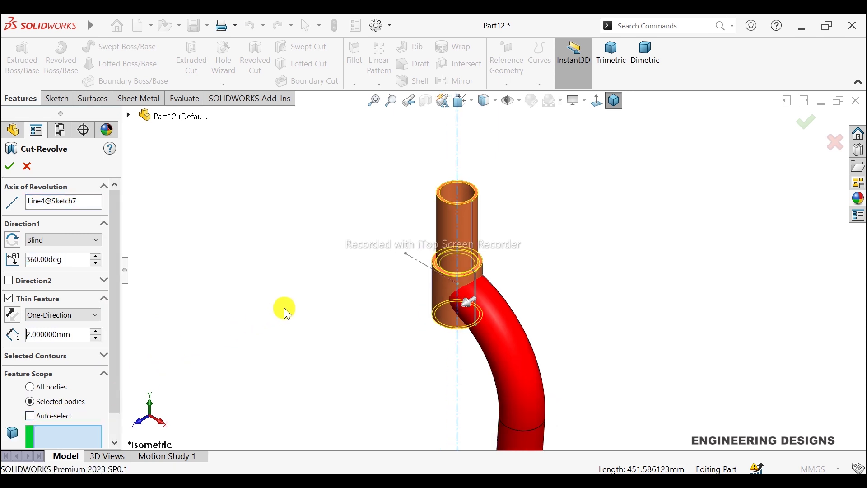
{"action": "left_click", "coordinate": [497, 342]}
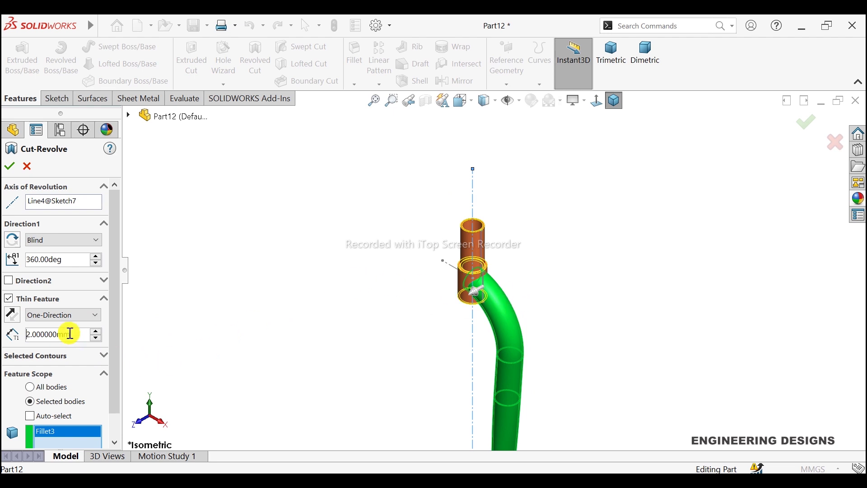
{"action": "left_click", "coordinate": [9, 166]}
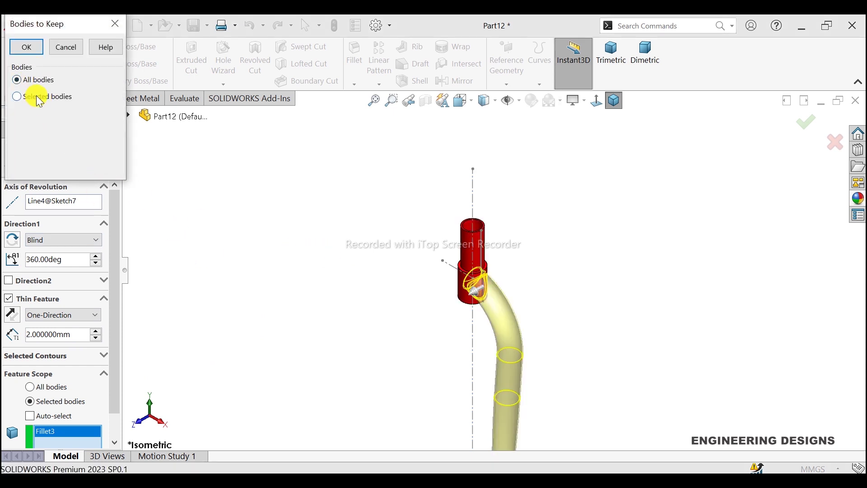
- Keep only Body 1 after comparing it with Body 2, and finish the cut
{"action": "left_click", "coordinate": [17, 96]}
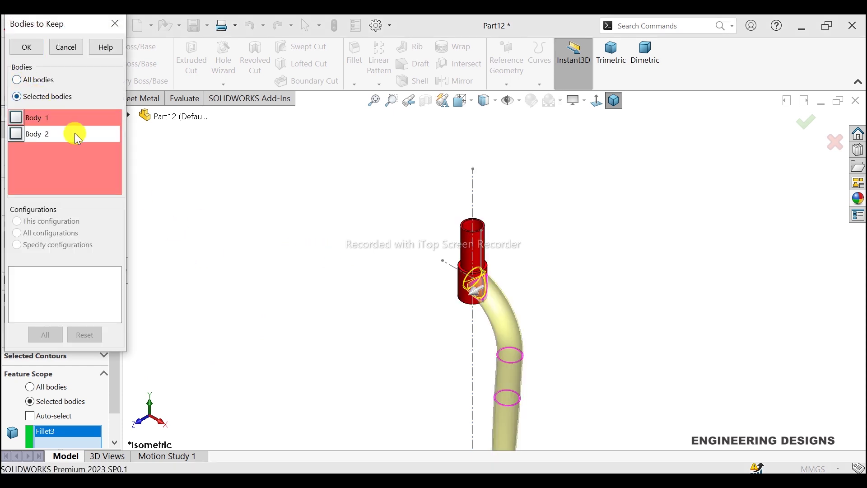
{"action": "left_click", "coordinate": [18, 135]}
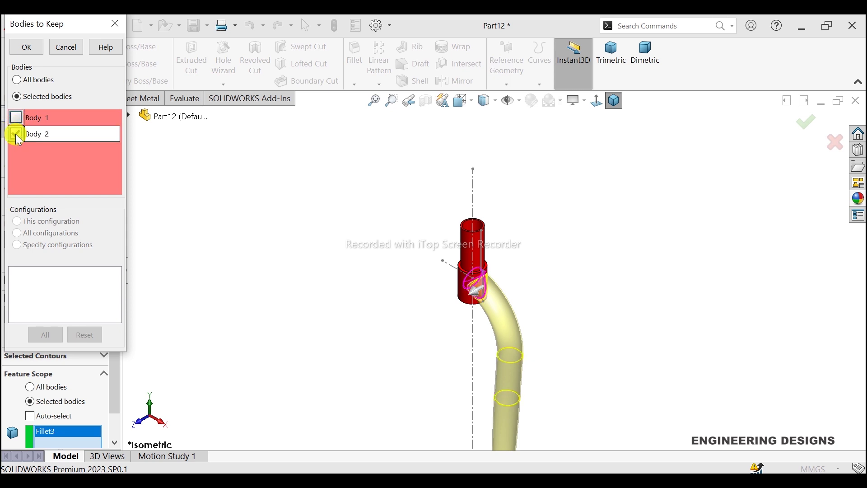
{"action": "left_click", "coordinate": [16, 134]}
{"action": "left_click", "coordinate": [16, 118]}
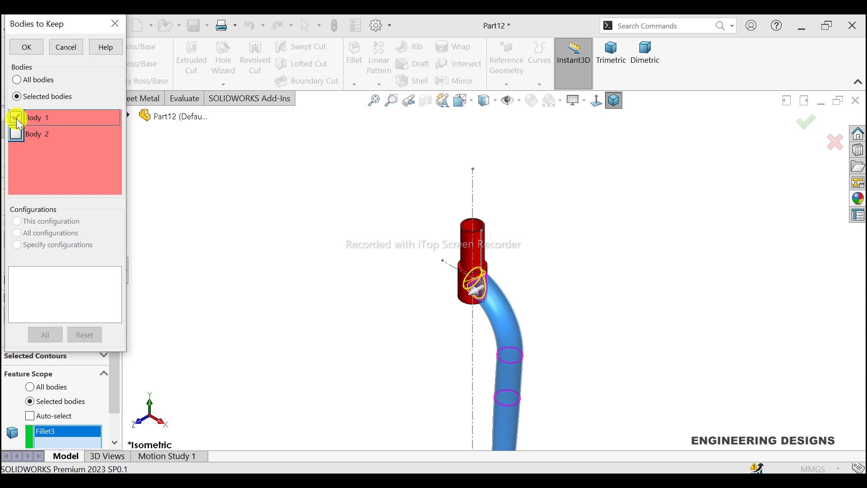
{"action": "left_click", "coordinate": [17, 118]}
{"action": "left_click", "coordinate": [16, 134]}
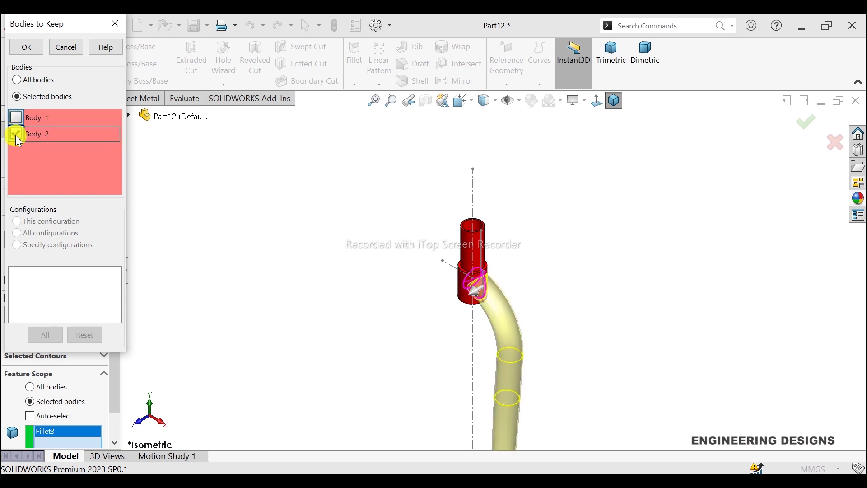
{"action": "left_click", "coordinate": [17, 134]}
{"action": "left_click", "coordinate": [16, 118]}
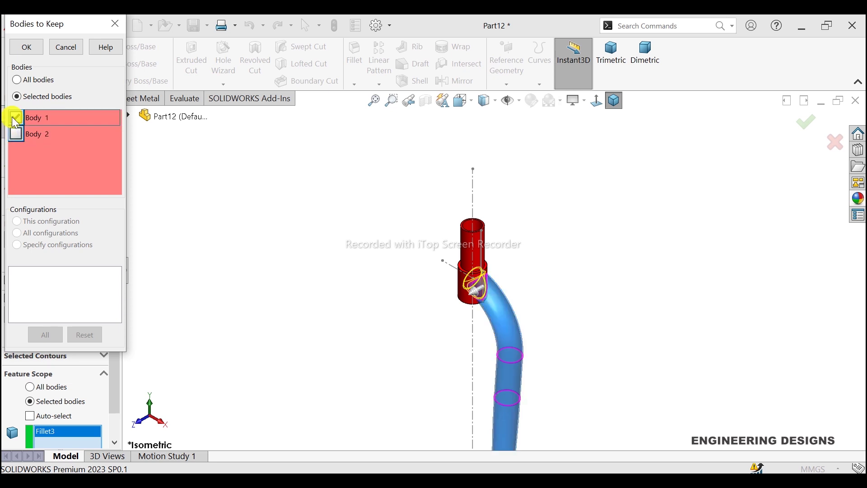
{"action": "left_click", "coordinate": [35, 49]}
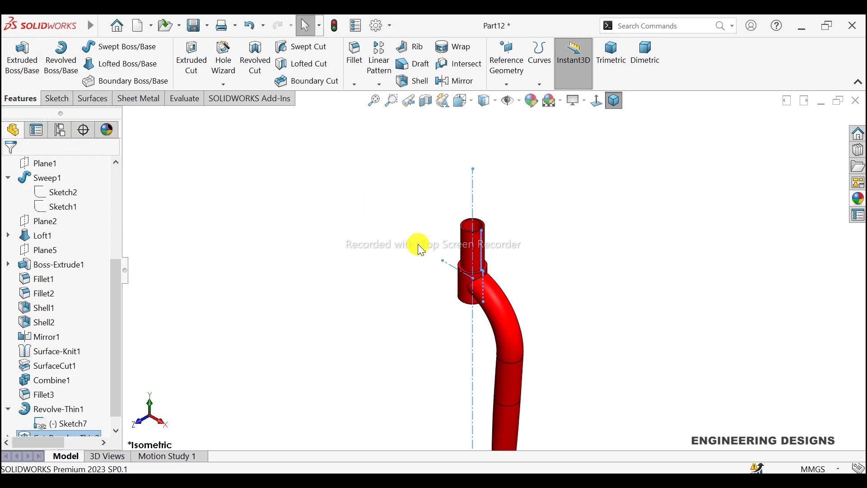
- Inspect the cut pipe in isometric view and hide Sketch7's axis lines
{"action": "mouse_move", "coordinate": [502, 242]}
{"action": "middle_mouse_down"}
{"action": "mouse_move", "coordinate": [562, 228]}
{"action": "mouse_move", "coordinate": [619, 201]}
{"action": "mouse_move", "coordinate": [612, 229]}
{"action": "mouse_move", "coordinate": [629, 126]}
{"action": "middle_mouse_up"}
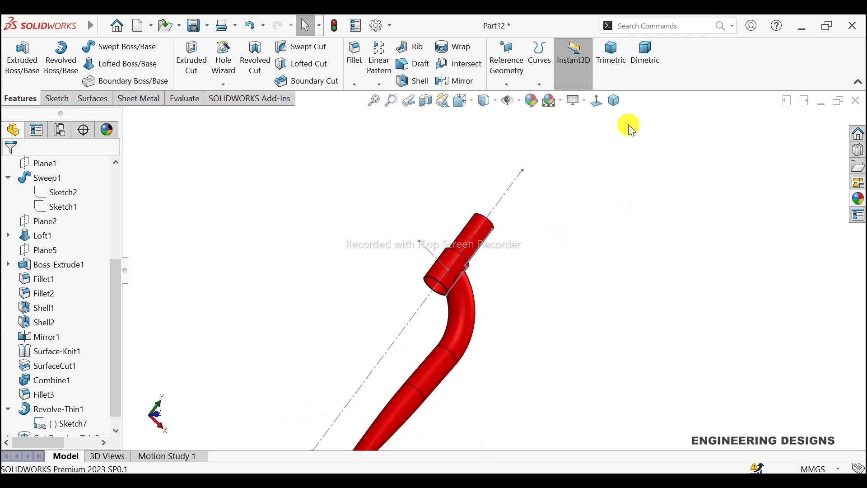
{"action": "left_click", "coordinate": [613, 103]}
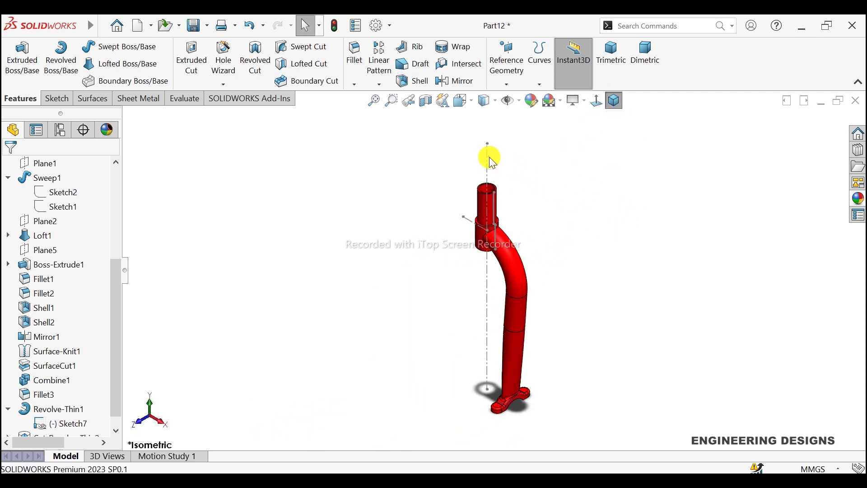
{"action": "left_click", "coordinate": [490, 157]}
{"action": "left_click", "coordinate": [530, 122]}
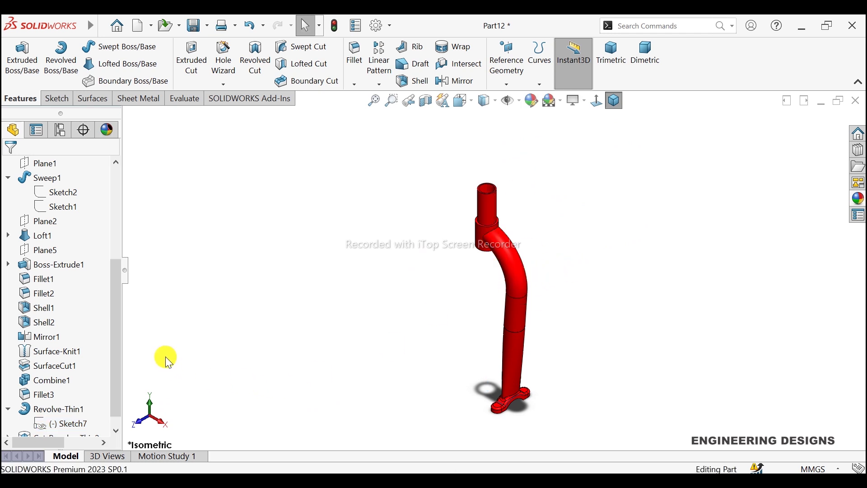
{"action": "scroll", "coordinate": [55, 262], "scroll_direction": "up", "scroll_amount": 1}
{"action": "scroll", "coordinate": [55, 251], "scroll_direction": "up", "scroll_amount": 3}
- Start a Front Plane sketch and draw a circle just below the steerer collar
{"action": "left_click", "coordinate": [54, 260]}
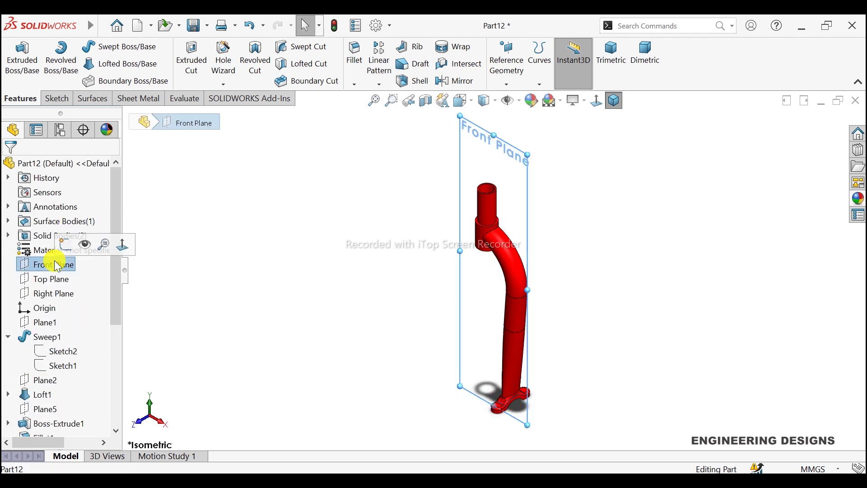
{"action": "left_click", "coordinate": [62, 242]}
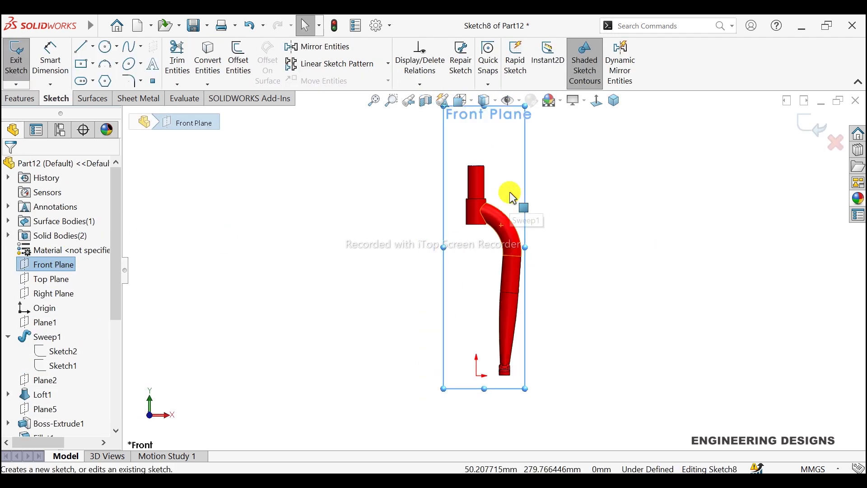
{"action": "left_click", "coordinate": [105, 46]}
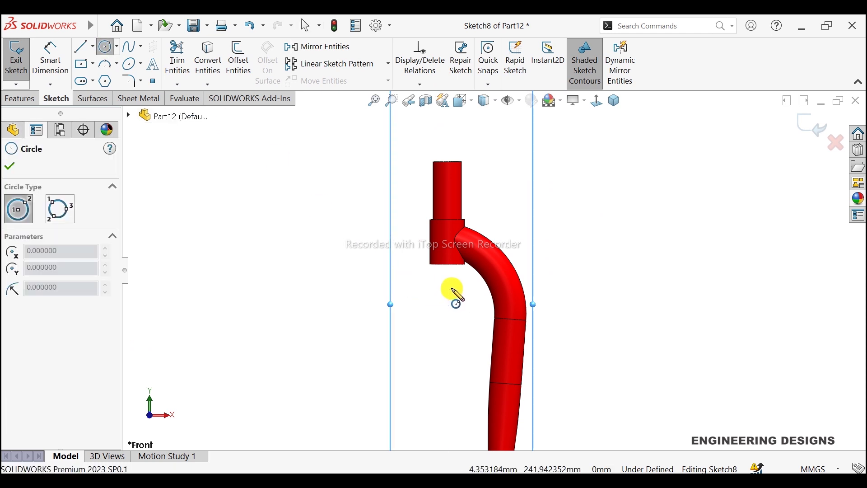
{"action": "scroll", "coordinate": [451, 290], "scroll_direction": "down", "scroll_amount": 2}
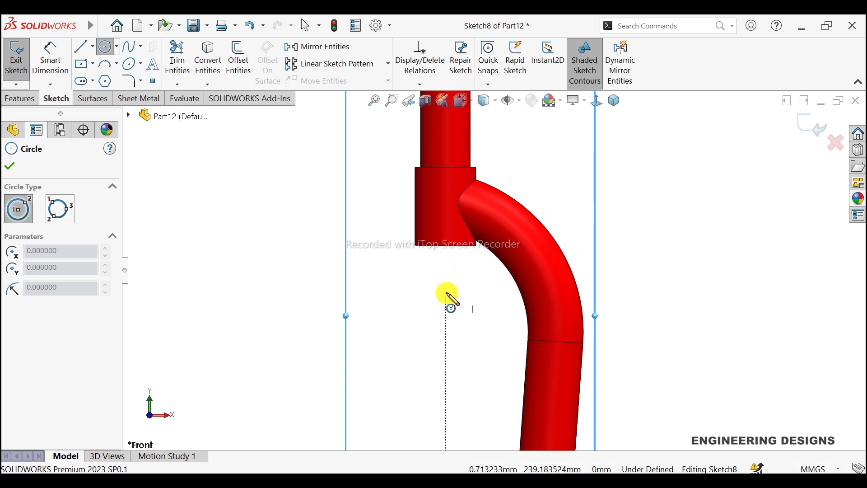
{"action": "left_click", "coordinate": [446, 310]}
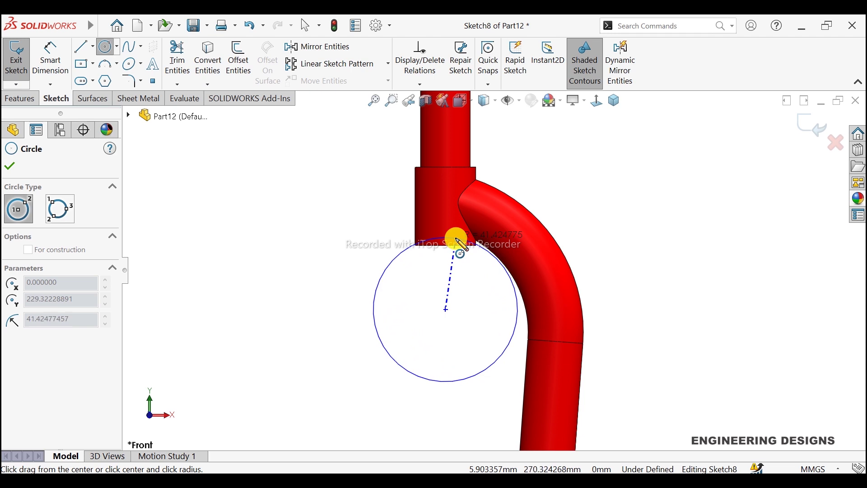
{"action": "left_click", "coordinate": [452, 242]}
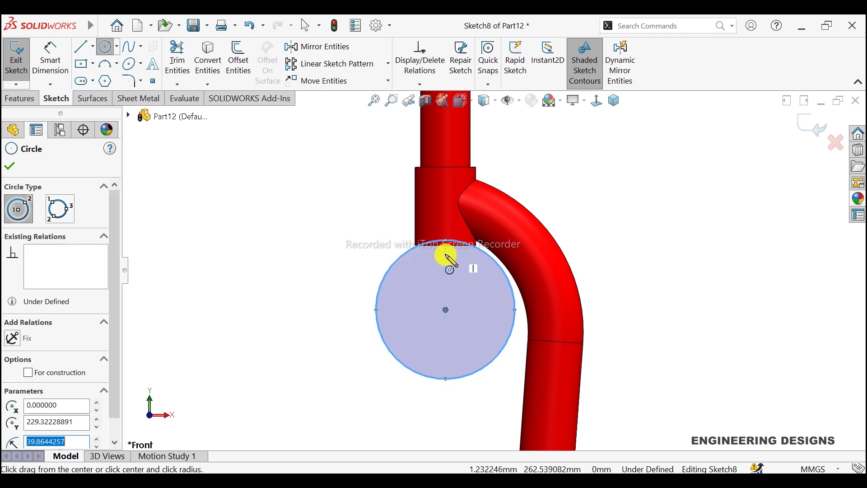
{"action": "left_click", "coordinate": [12, 164]}
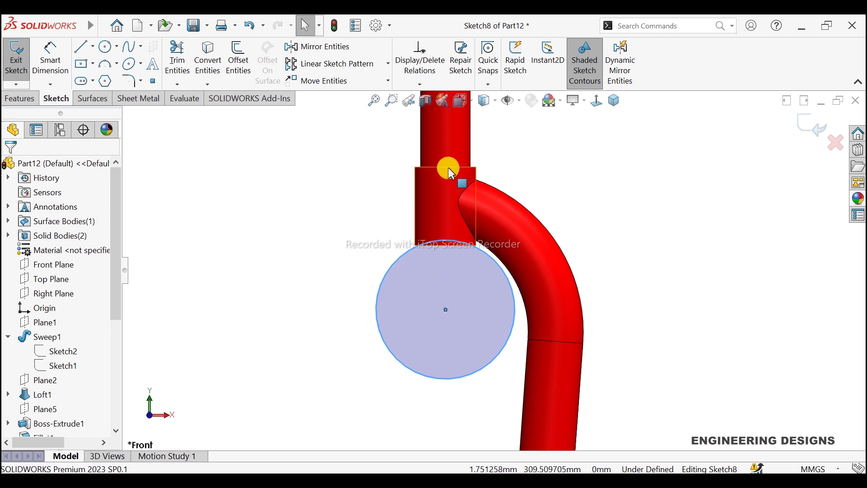
- Align the circle centre vertically with the sketch origin
{"action": "key", "text": "z"}
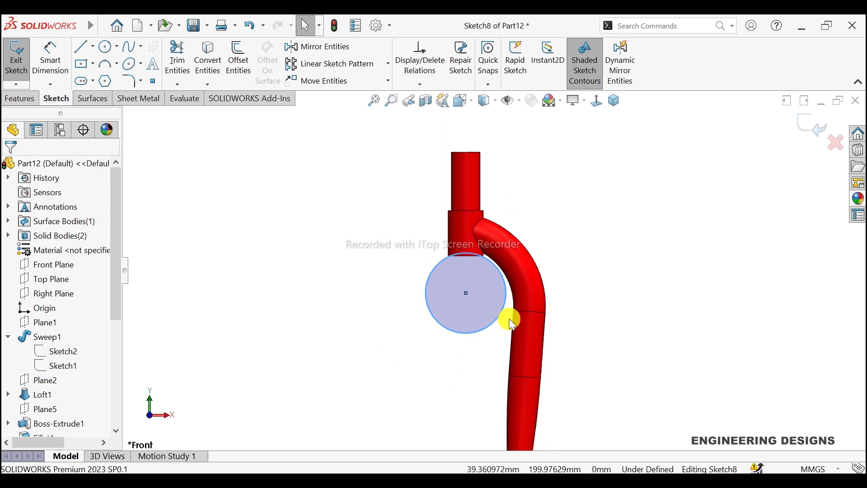
{"action": "scroll", "coordinate": [511, 307], "scroll_direction": "up", "scroll_amount": 5}
{"action": "scroll", "coordinate": [497, 359], "scroll_direction": "down", "scroll_amount": 4}
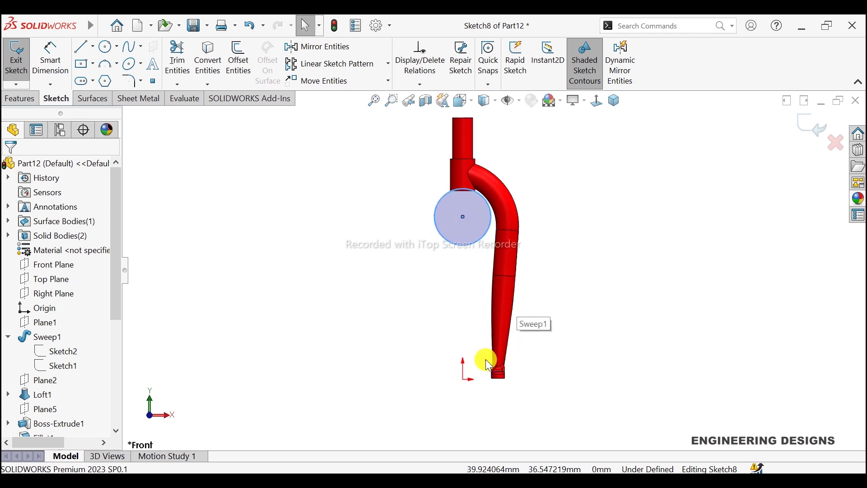
{"action": "left_click", "coordinate": [464, 378]}
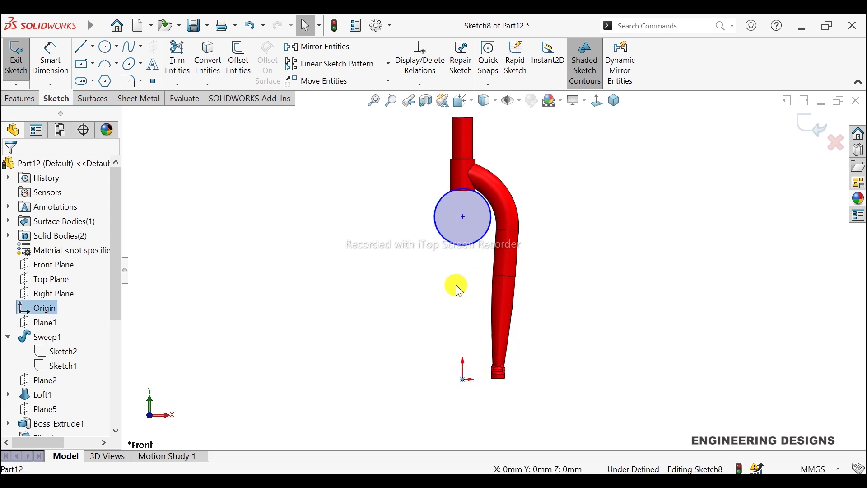
{"action": "left_click", "coordinate": [462, 217], "text": "ctrl"}
{"action": "left_click", "coordinate": [509, 170]}
{"action": "key", "text": "Escape"}
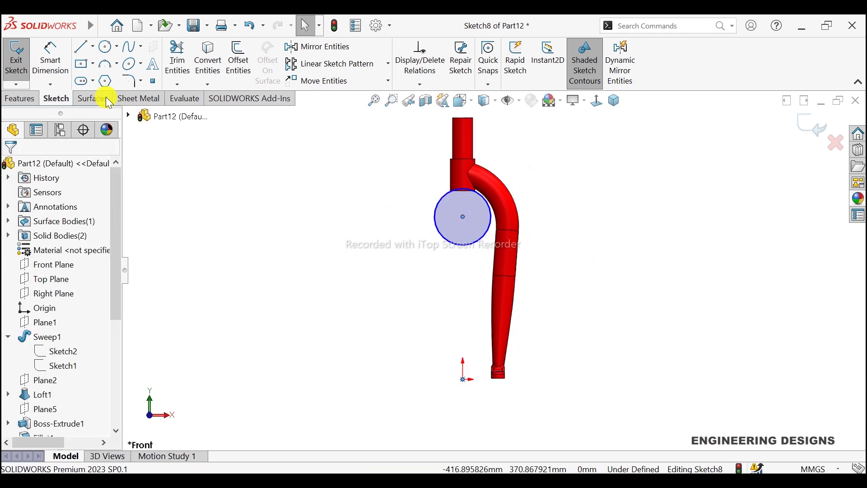
- Dimension the circle centre 35 mm below the crown block's bottom edge
{"action": "left_click", "coordinate": [51, 59]}
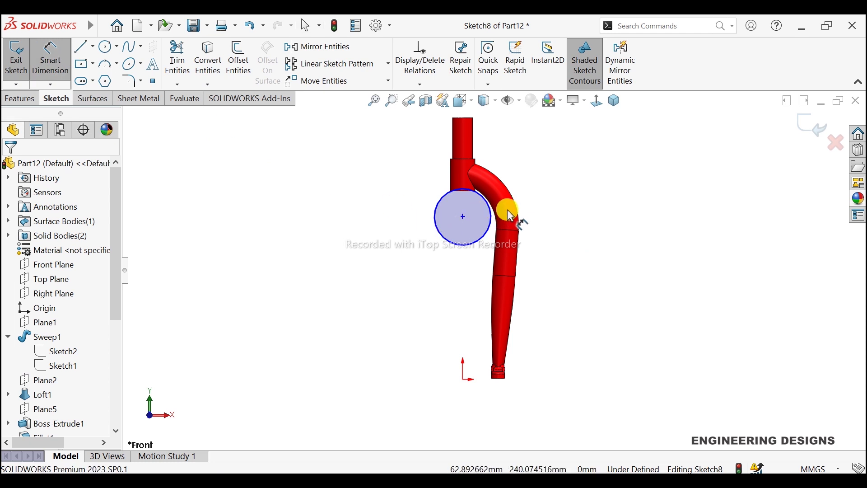
{"action": "scroll", "coordinate": [522, 237], "scroll_direction": "down", "scroll_amount": 3}
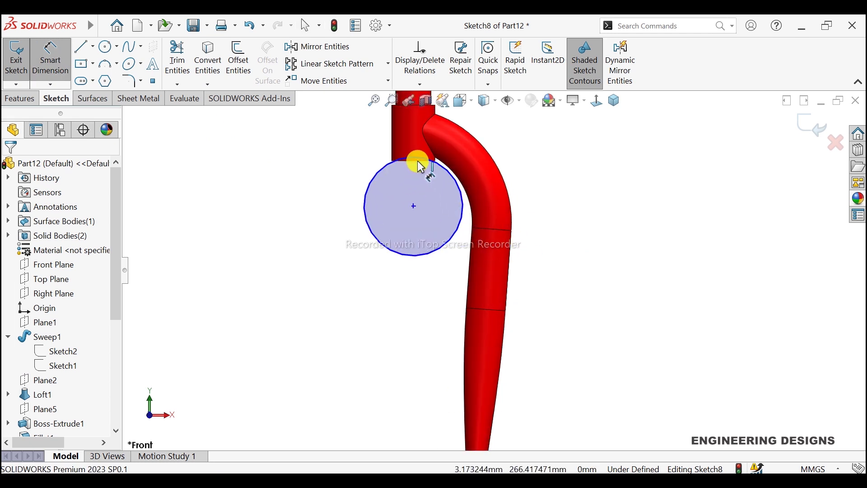
{"action": "scroll", "coordinate": [420, 164], "scroll_direction": "down", "scroll_amount": 3}
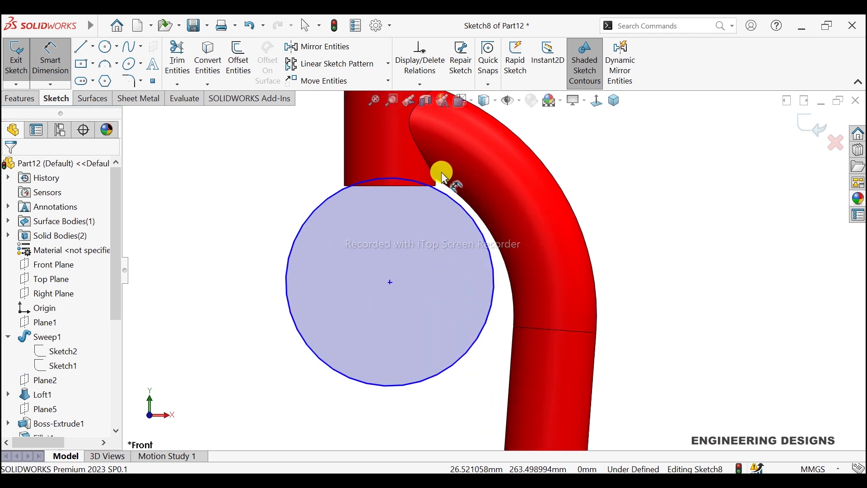
{"action": "left_click", "coordinate": [408, 185]}
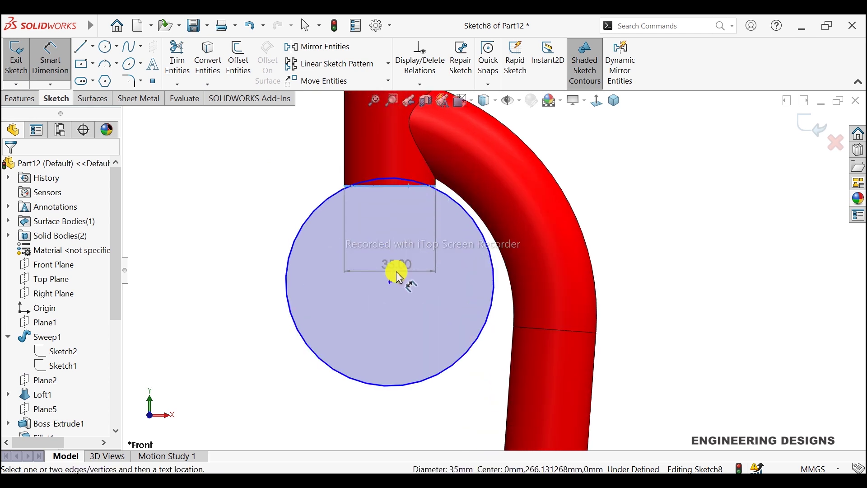
{"action": "left_click", "coordinate": [391, 282]}
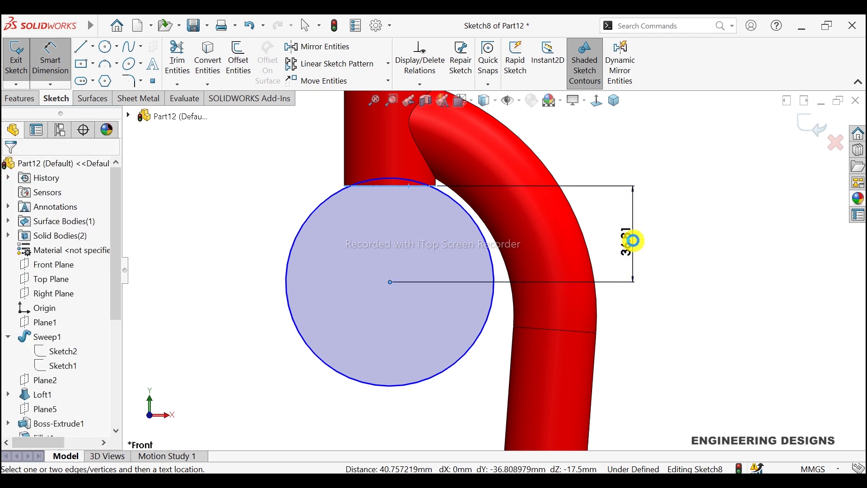
{"action": "left_click", "coordinate": [635, 244]}
{"action": "type", "text": "35"}
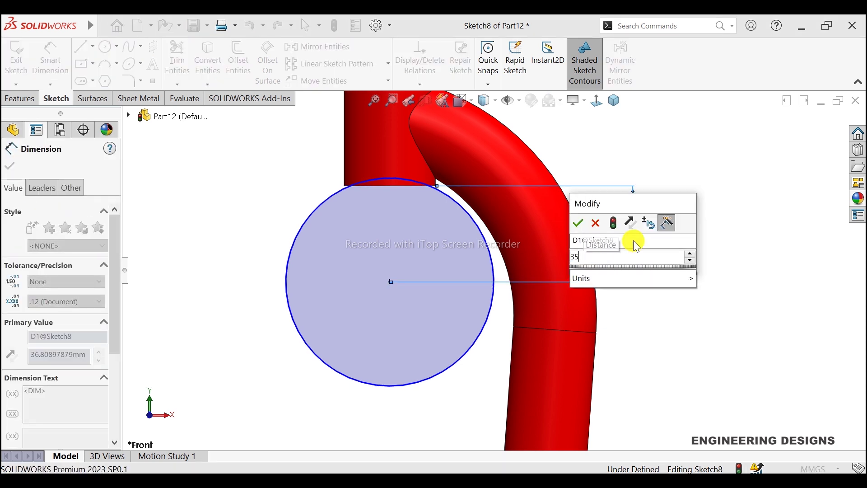
{"action": "key", "text": "Return"}
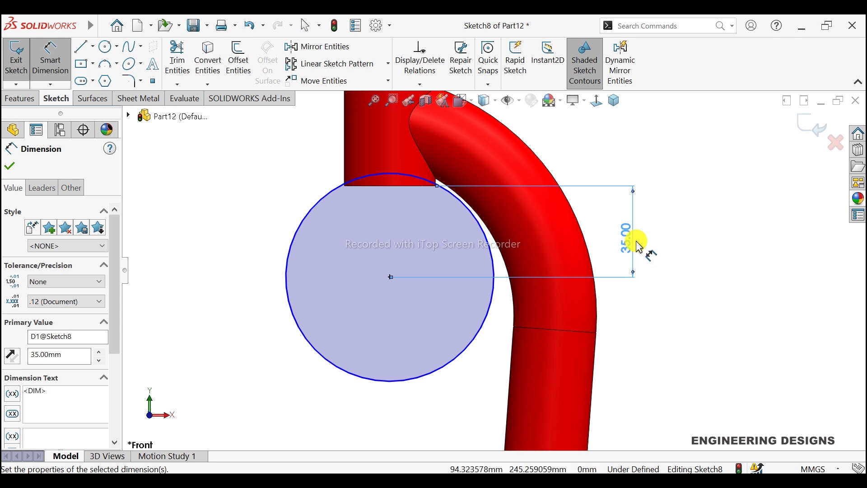
- Give the circle a 75 mm diameter, fully defining Sketch8
{"action": "left_click", "coordinate": [287, 279]}
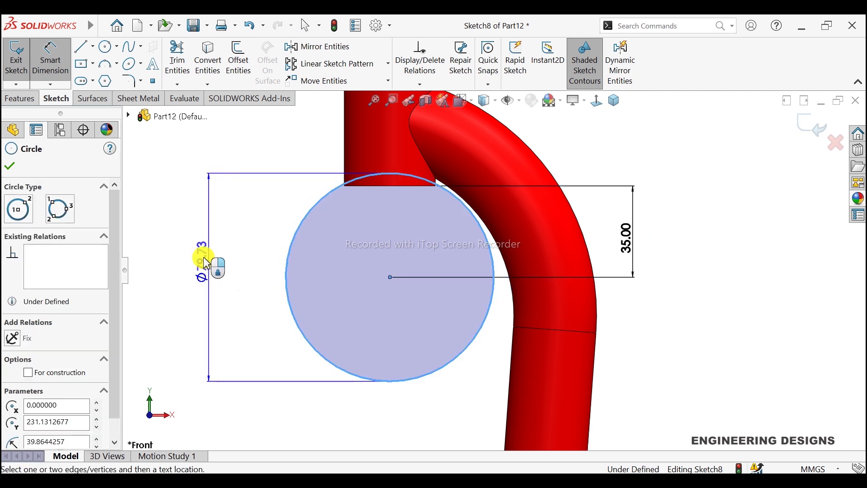
{"action": "left_click", "coordinate": [203, 261]}
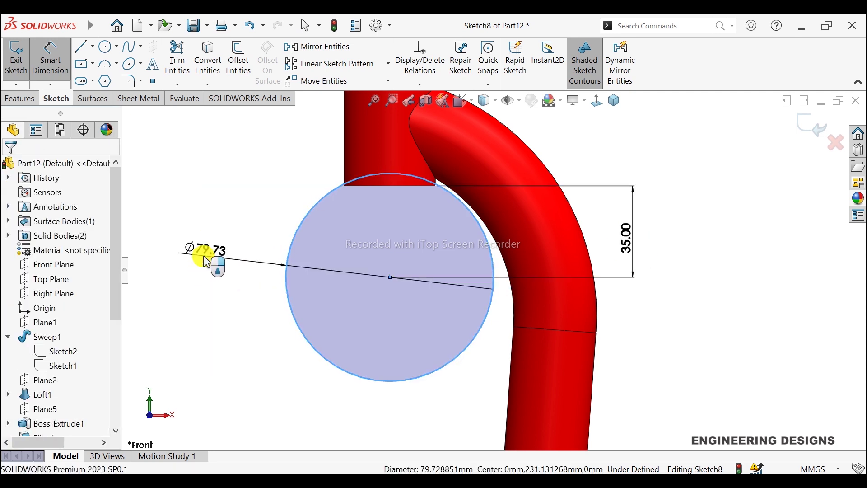
{"action": "type", "text": "75"}
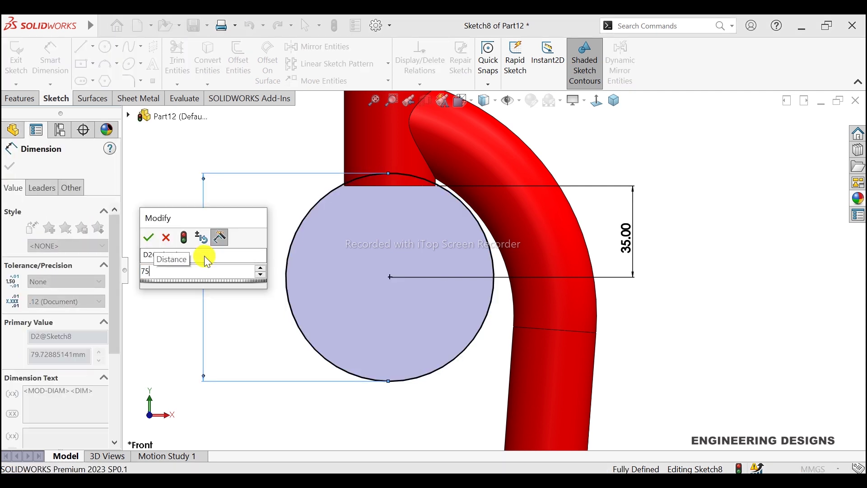
{"action": "key", "text": "Return"}
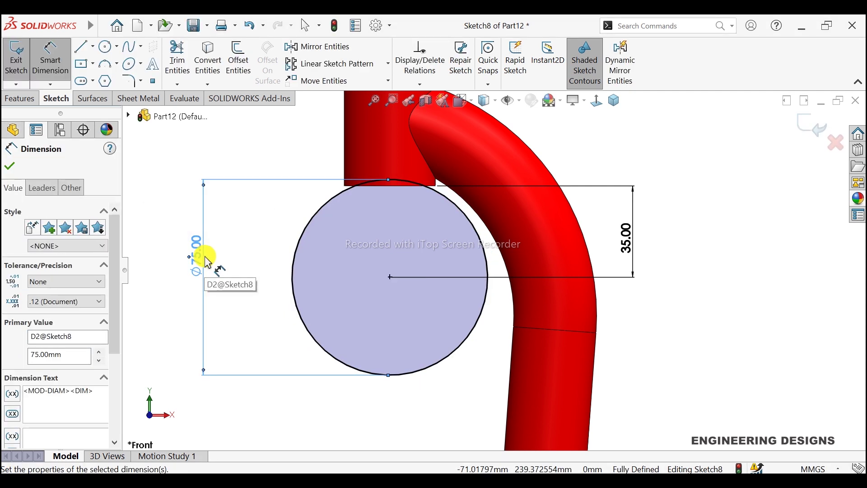
{"action": "left_click", "coordinate": [17, 167]}
{"action": "left_click", "coordinate": [27, 98]}
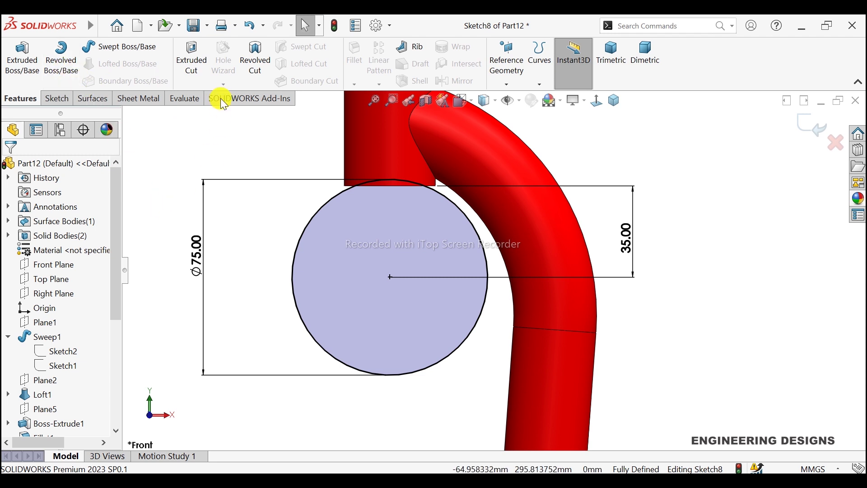
- Extrude-cut the Sketch8 circle Through All – Both to notch the crown's underside
{"action": "left_click", "coordinate": [191, 58]}
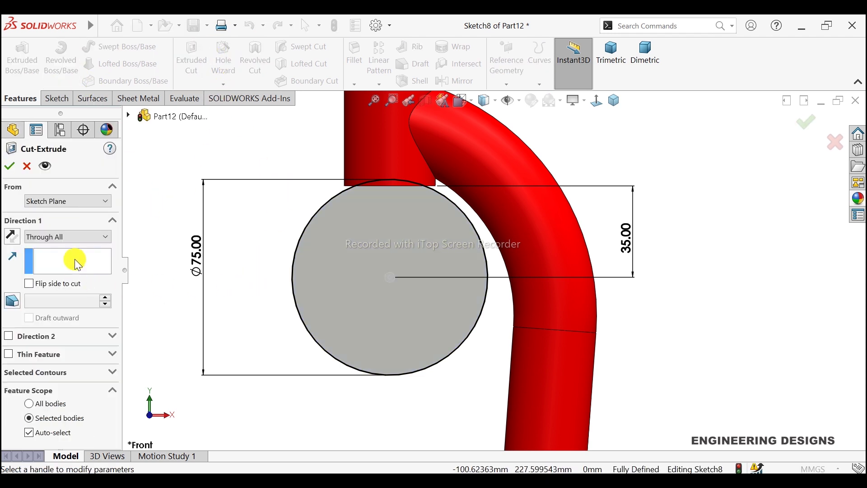
{"action": "left_click", "coordinate": [71, 236]}
{"action": "left_click", "coordinate": [72, 267]}
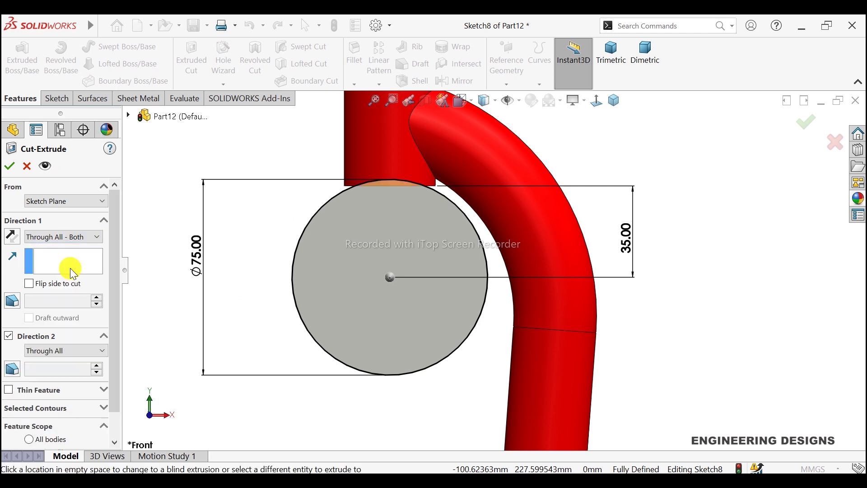
{"action": "left_click", "coordinate": [11, 166]}
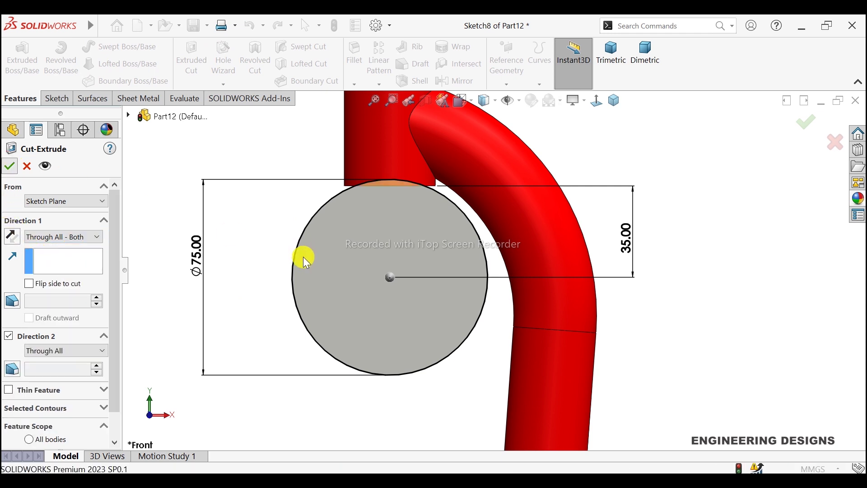
{"action": "left_click", "coordinate": [615, 100]}
{"action": "middle_click_drag", "start_coordinate": [496, 222], "coordinate": [620, 104]}
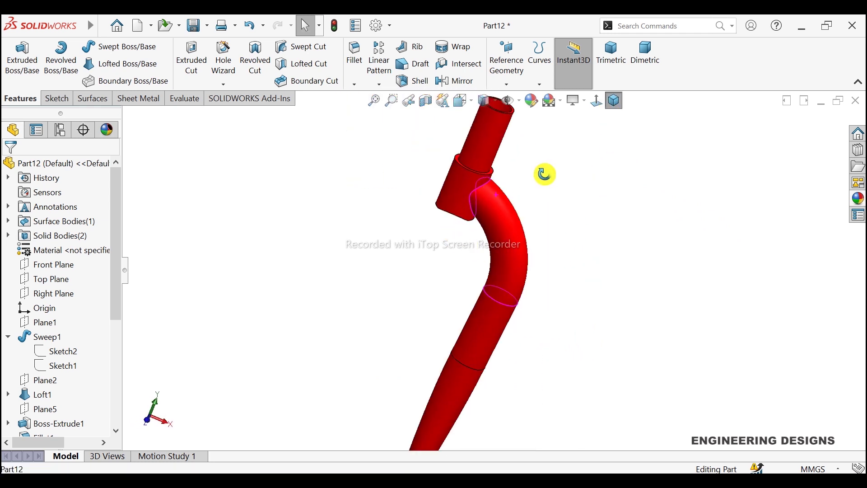
{"action": "left_click", "coordinate": [619, 102]}
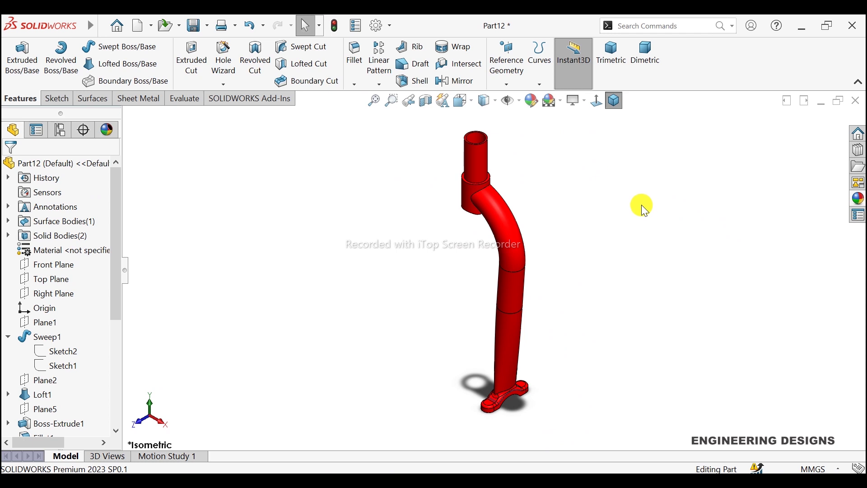
- Mirror the Cut-Revolve-Thin2 leg body across the Right Plane
{"action": "left_click", "coordinate": [455, 81]}
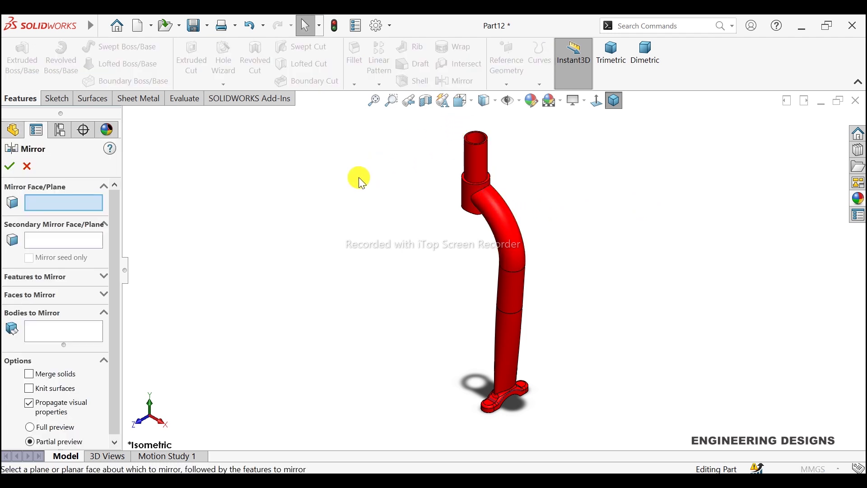
{"action": "left_click", "coordinate": [128, 115]}
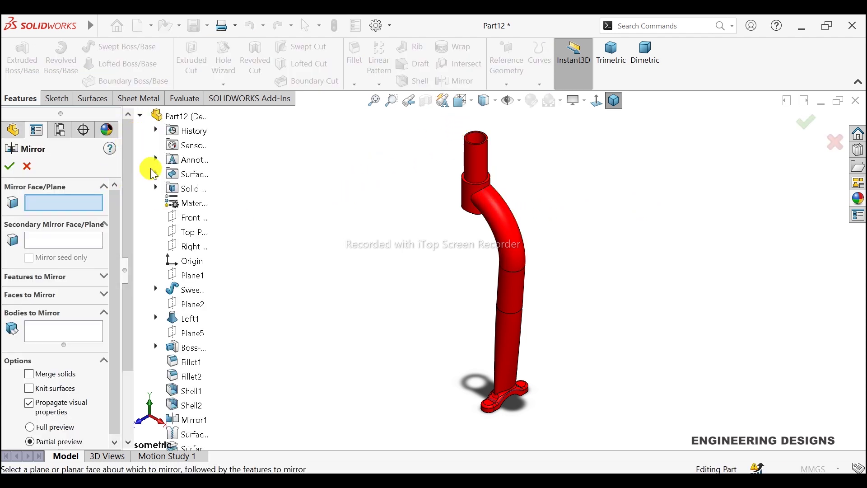
{"action": "left_click", "coordinate": [194, 246]}
{"action": "left_click", "coordinate": [73, 332]}
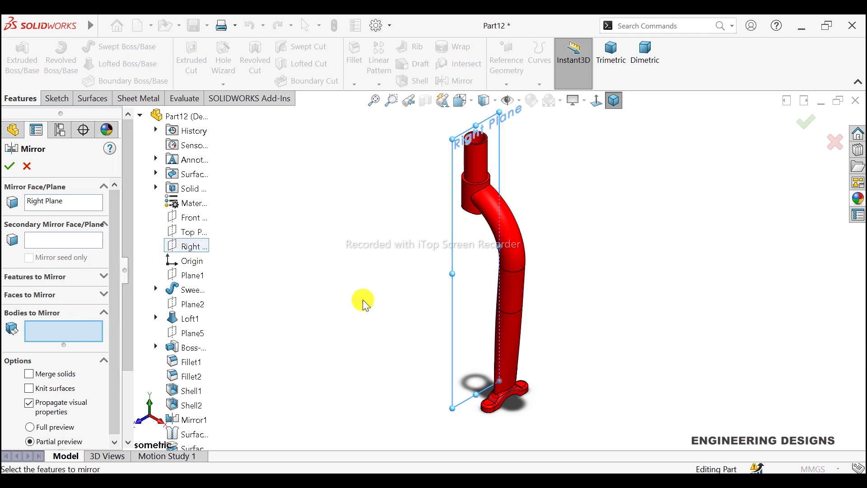
{"action": "left_click", "coordinate": [514, 258]}
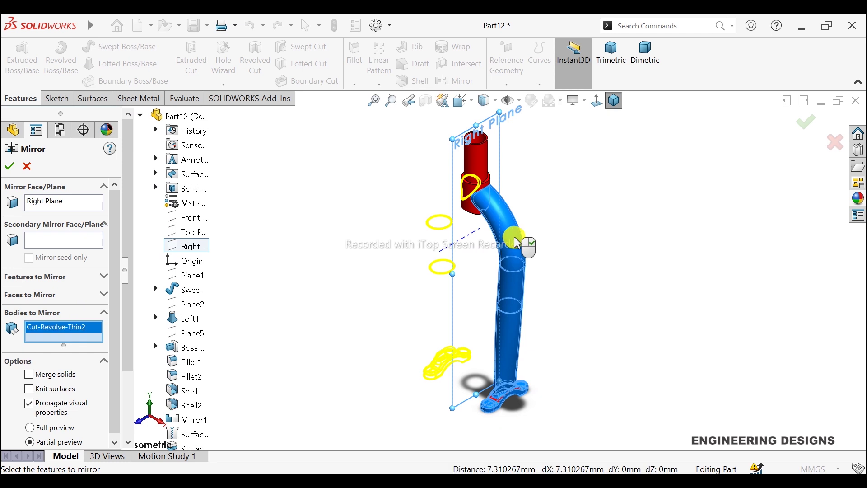
{"action": "left_click", "coordinate": [487, 164]}
{"action": "left_click", "coordinate": [482, 383]}
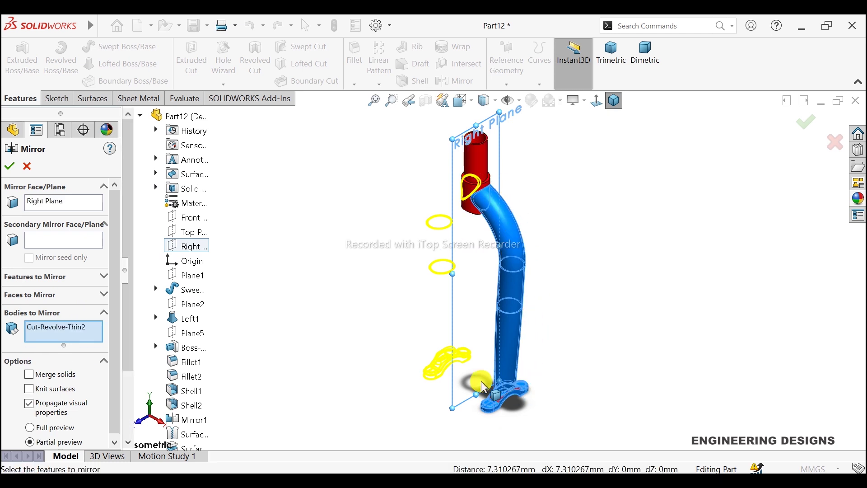
{"action": "left_click", "coordinate": [9, 166]}
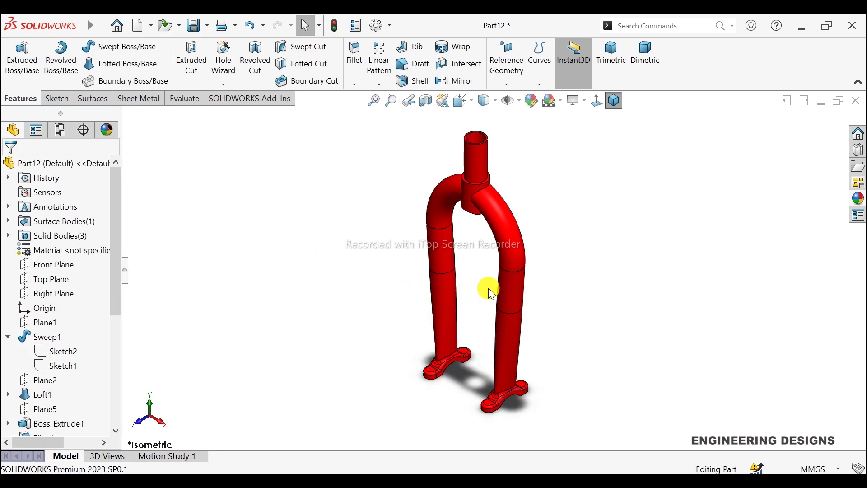
{"action": "mouse_move", "coordinate": [489, 288]}
{"action": "middle_mouse_down"}
{"action": "mouse_move", "coordinate": [523, 283]}
{"action": "mouse_move", "coordinate": [555, 298]}
{"action": "mouse_move", "coordinate": [515, 269]}
{"action": "mouse_move", "coordinate": [579, 244]}
{"action": "mouse_move", "coordinate": [625, 302]}
{"action": "mouse_move", "coordinate": [728, 316]}
{"action": "middle_mouse_up"}
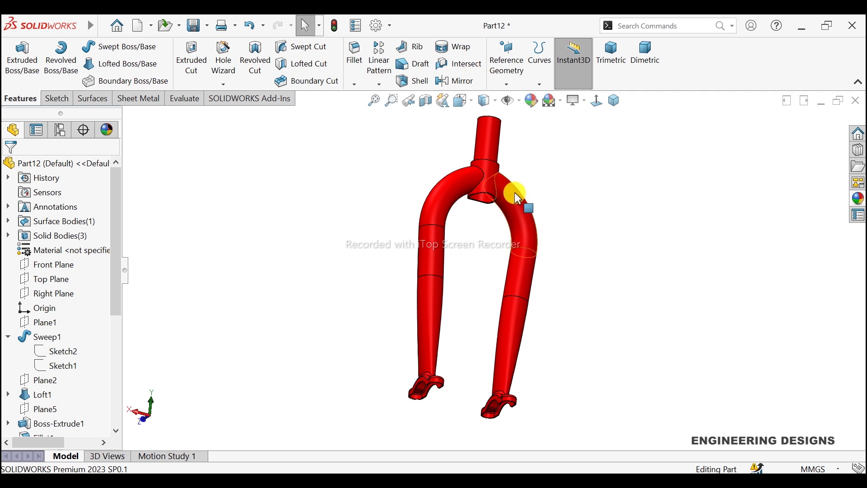
{"action": "mouse_move", "coordinate": [518, 197]}
{"action": "middle_mouse_down"}
{"action": "mouse_move", "coordinate": [639, 253]}
{"action": "mouse_move", "coordinate": [612, 252]}
{"action": "middle_mouse_up"}
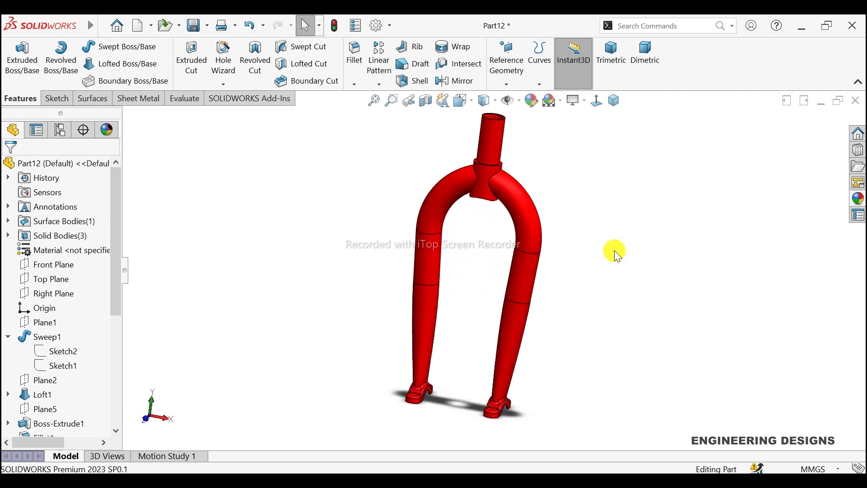
{"action": "left_click", "coordinate": [614, 101]}
{"action": "left_click", "coordinate": [558, 102]}
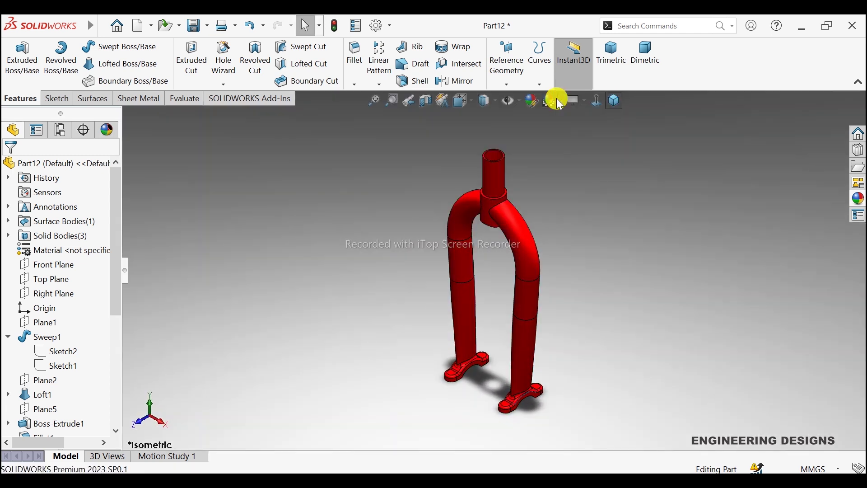
{"action": "left_click", "coordinate": [560, 101]}
{"action": "mouse_move", "coordinate": [581, 134]}
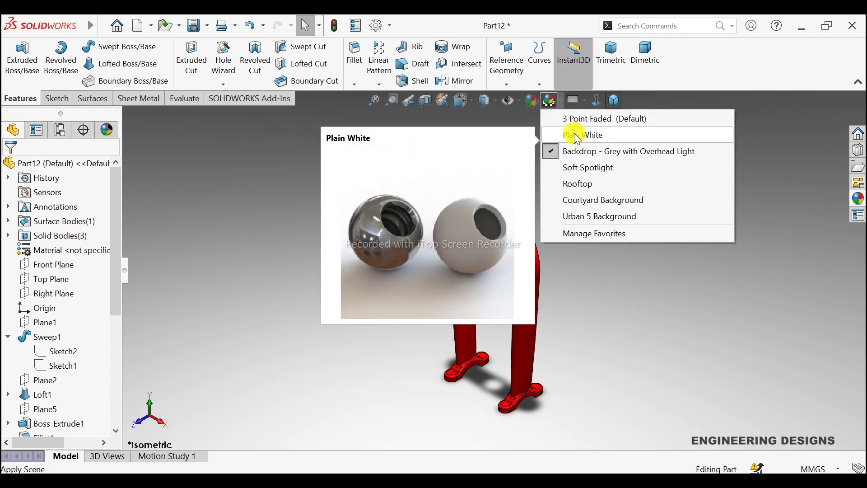
{"action": "left_click", "coordinate": [575, 134]}
{"action": "middle_click_drag", "start_coordinate": [537, 322], "coordinate": [557, 246]}
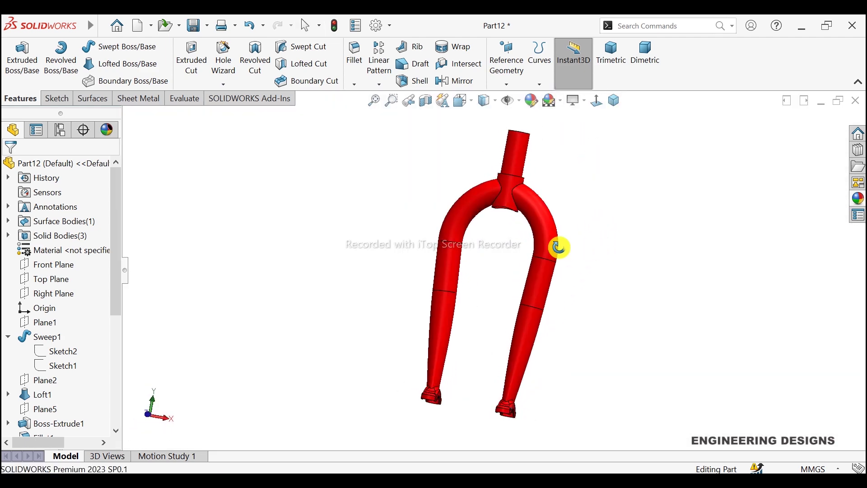
{"action": "left_click", "coordinate": [609, 68]}
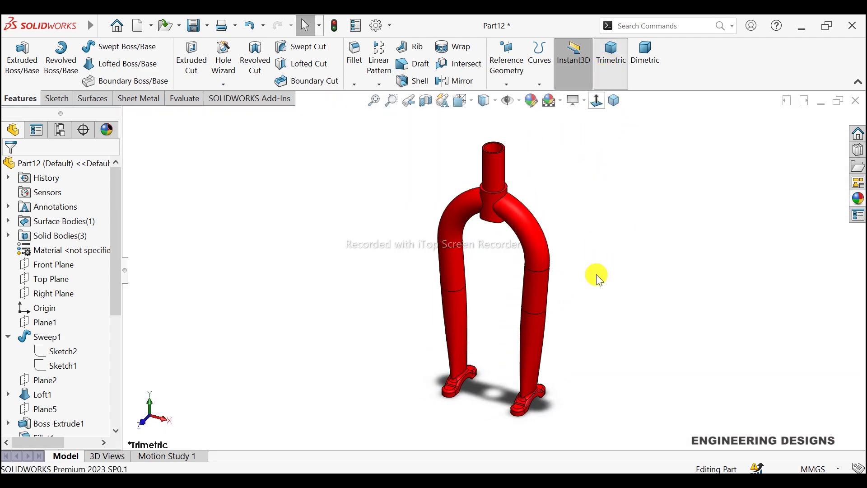
{"action": "scroll", "coordinate": [540, 277], "scroll_direction": "down", "scroll_amount": 3}
{"action": "scroll", "coordinate": [520, 254], "scroll_direction": "up", "scroll_amount": 1}
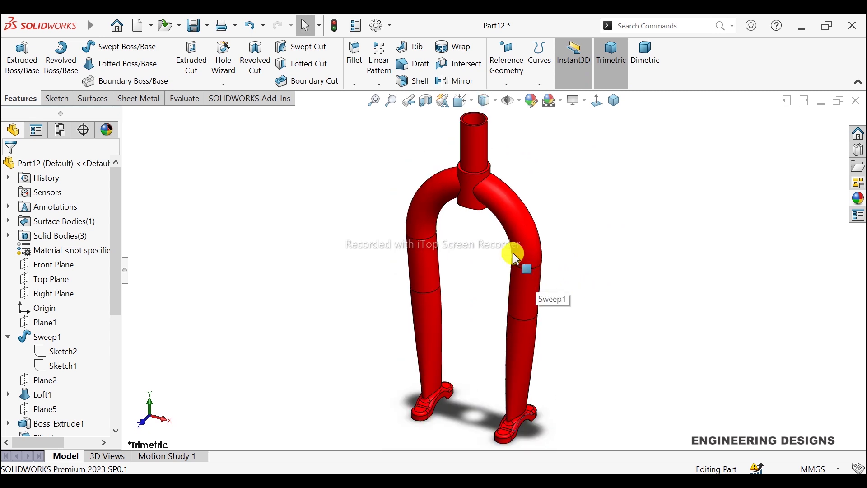
{"action": "scroll", "coordinate": [516, 258], "scroll_direction": "up", "scroll_amount": 2}
{"action": "scroll", "coordinate": [514, 256], "scroll_direction": "down", "scroll_amount": 1}
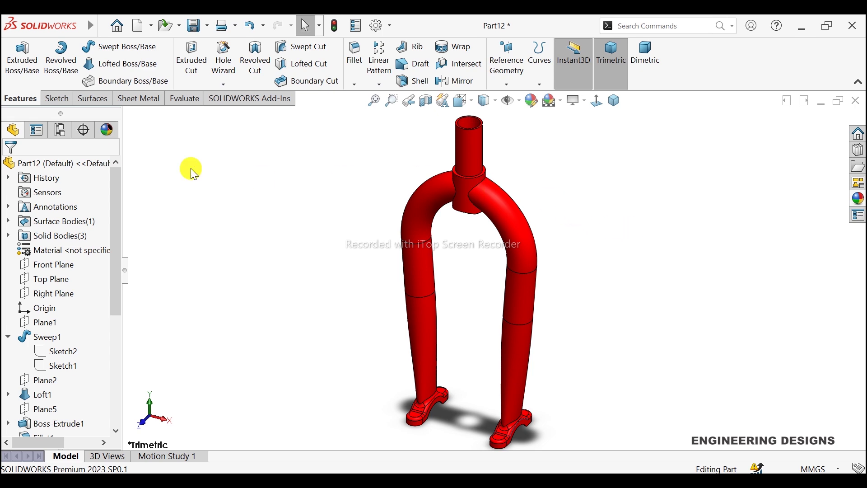
- Combine (Add) the Mirror2, Cut-Revolve-Thin2 and Cut-Extrude1 bodies into one solid
{"action": "left_click", "coordinate": [123, 26]}
{"action": "mouse_move", "coordinate": [169, 26]}
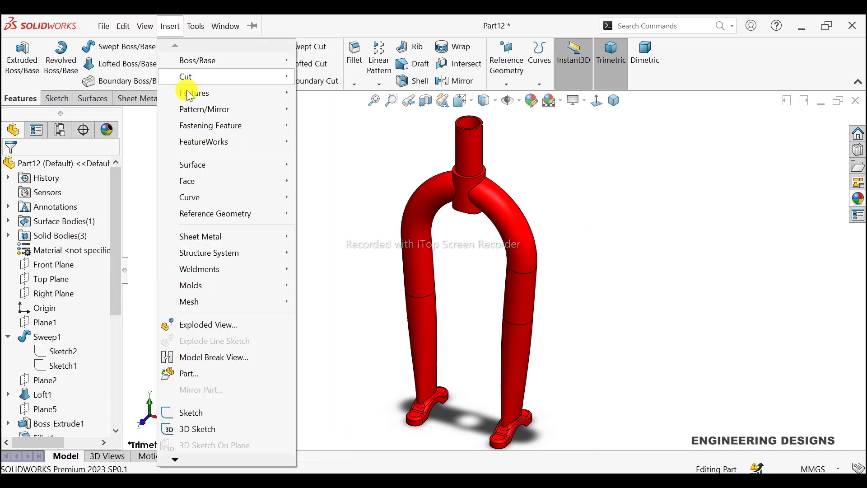
{"action": "mouse_move", "coordinate": [194, 93]}
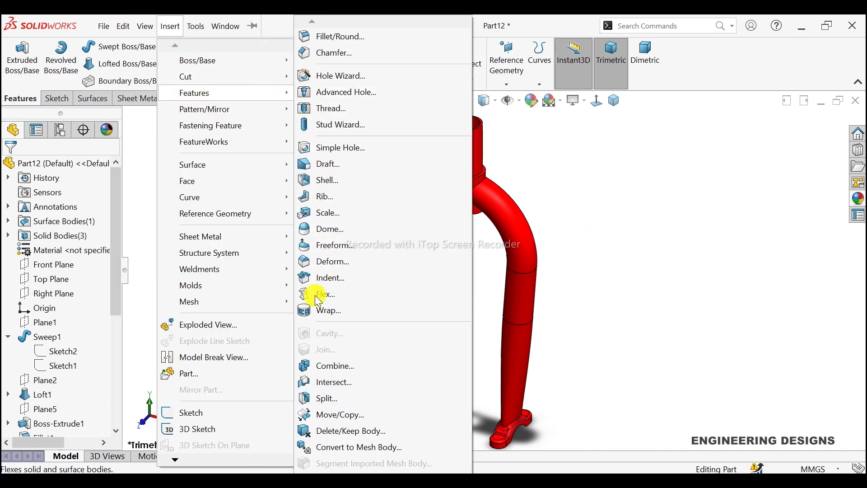
{"action": "left_click", "coordinate": [340, 365]}
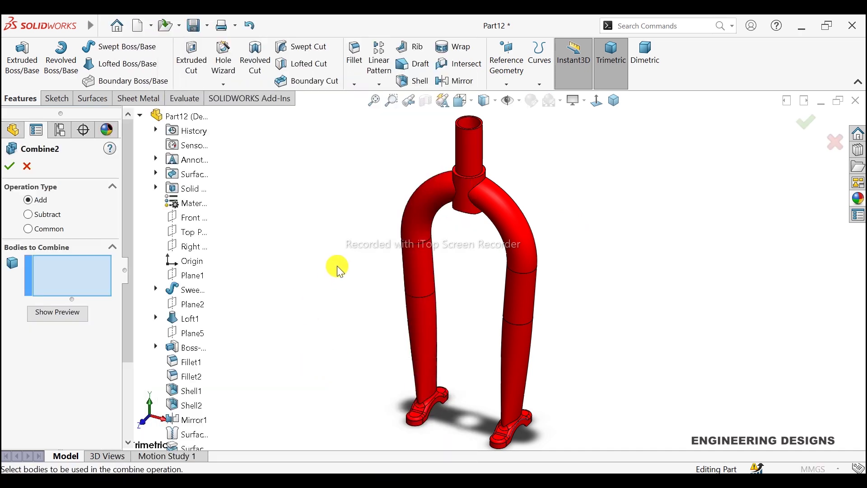
{"action": "left_click", "coordinate": [419, 267]}
{"action": "left_click", "coordinate": [523, 254]}
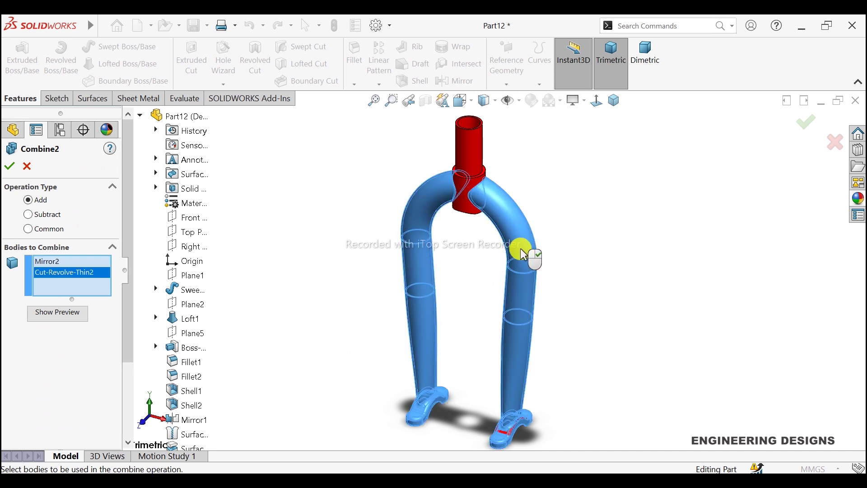
{"action": "left_click", "coordinate": [475, 170]}
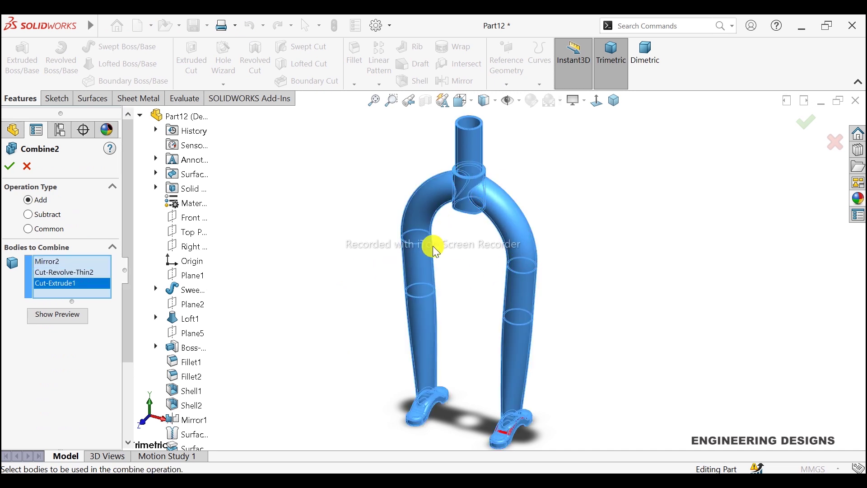
{"action": "scroll", "coordinate": [505, 438], "scroll_direction": "down", "scroll_amount": 2}
{"action": "scroll", "coordinate": [498, 406], "scroll_direction": "down", "scroll_amount": 2}
{"action": "scroll", "coordinate": [502, 361], "scroll_direction": "up", "scroll_amount": 4}
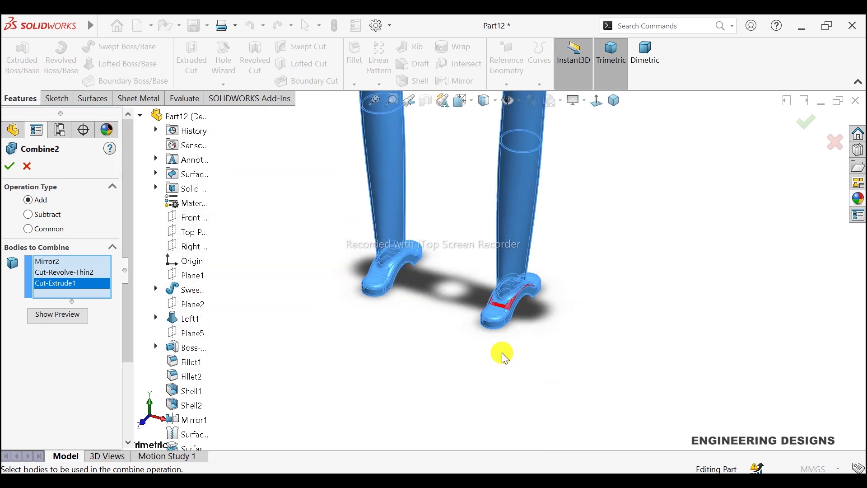
{"action": "scroll", "coordinate": [515, 289], "scroll_direction": "up", "scroll_amount": 3}
{"action": "scroll", "coordinate": [534, 158], "scroll_direction": "down", "scroll_amount": 2}
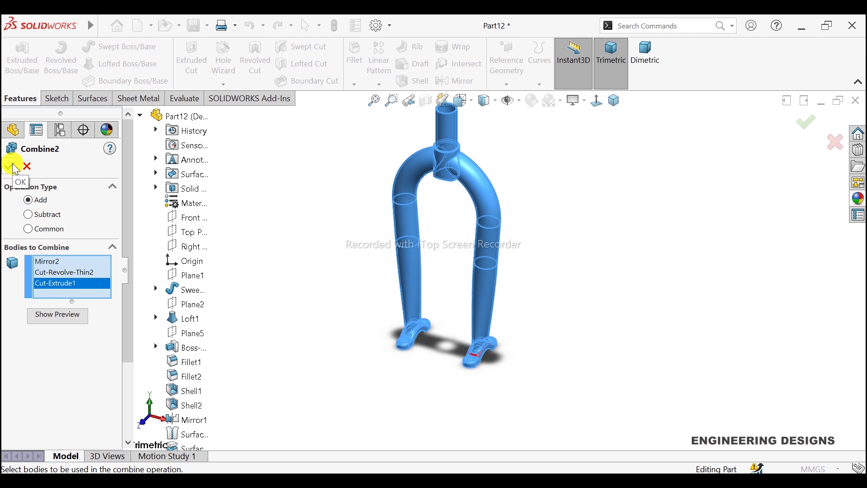
{"action": "left_click", "coordinate": [15, 169]}
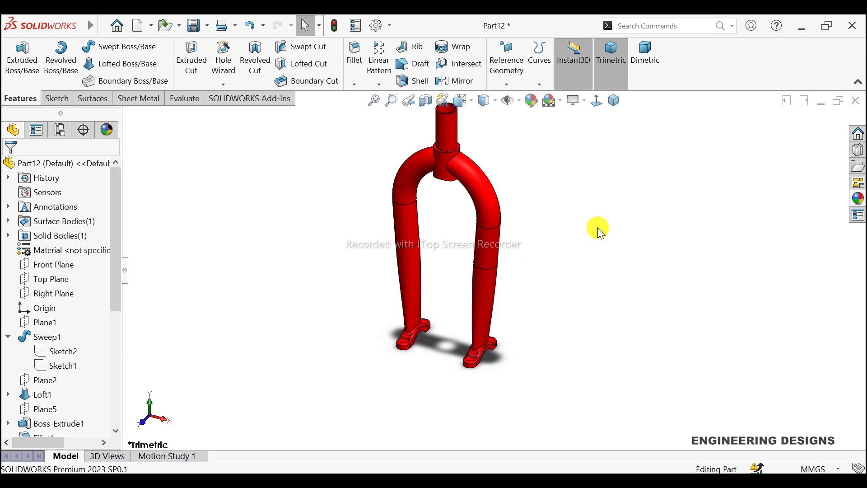
- Fillet both leg-to-crown junction edges with a 5 mm radius
{"action": "left_click", "coordinate": [613, 102]}
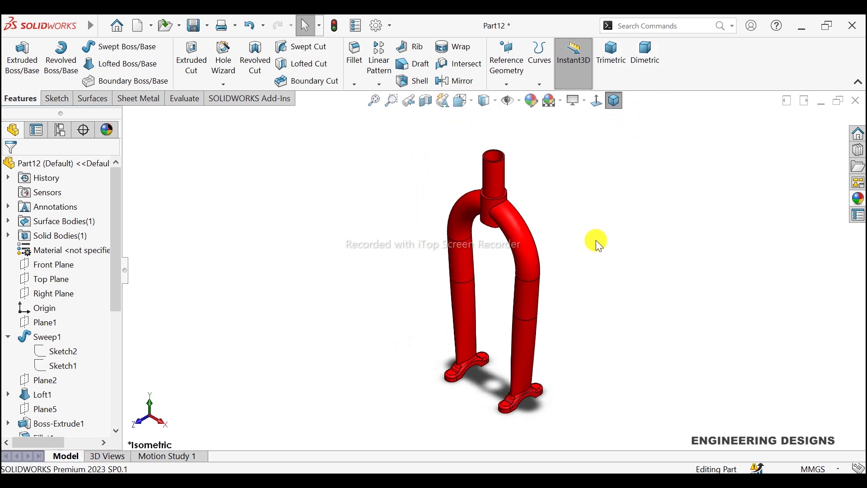
{"action": "left_click", "coordinate": [355, 54]}
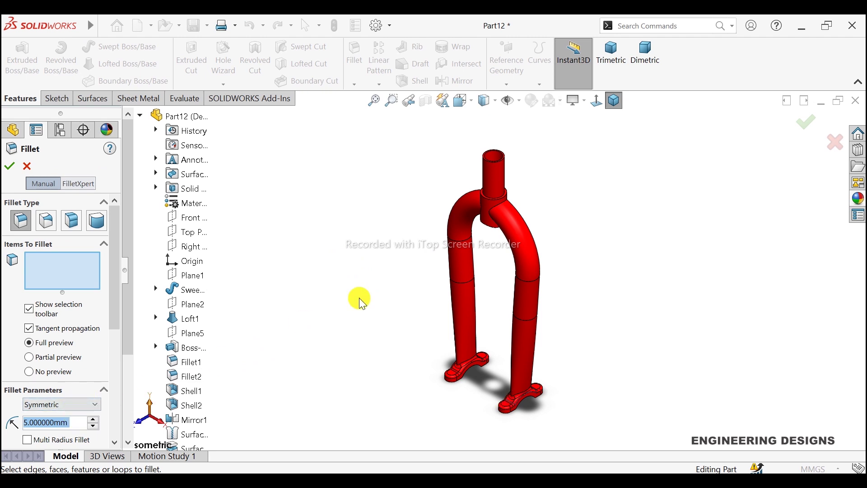
{"action": "scroll", "coordinate": [503, 196], "scroll_direction": "down", "scroll_amount": 2}
{"action": "scroll", "coordinate": [483, 239], "scroll_direction": "down", "scroll_amount": 2}
{"action": "scroll", "coordinate": [491, 256], "scroll_direction": "down", "scroll_amount": 2}
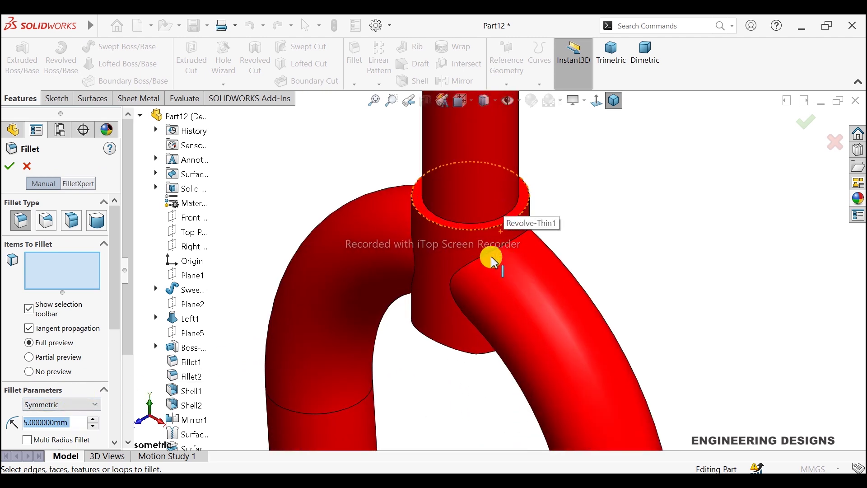
{"action": "left_click", "coordinate": [497, 249]}
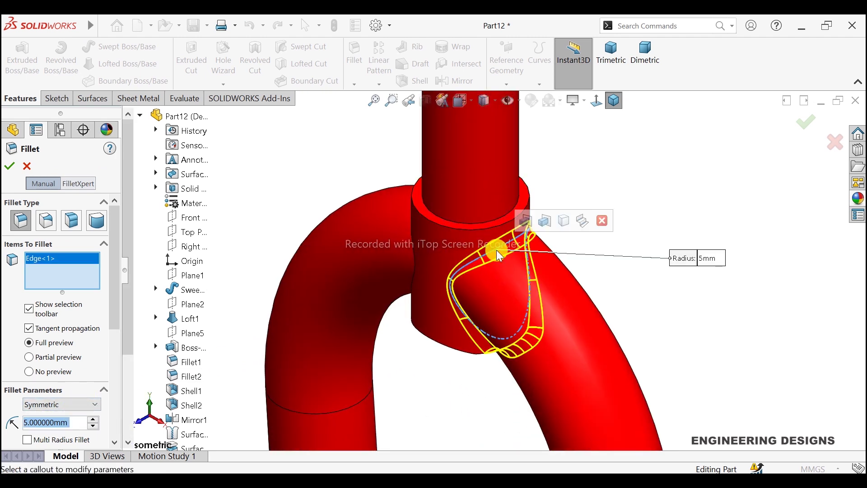
{"action": "mouse_move", "coordinate": [401, 250]}
{"action": "middle_mouse_down"}
{"action": "mouse_move", "coordinate": [465, 273]}
{"action": "mouse_move", "coordinate": [441, 245]}
{"action": "middle_mouse_up"}
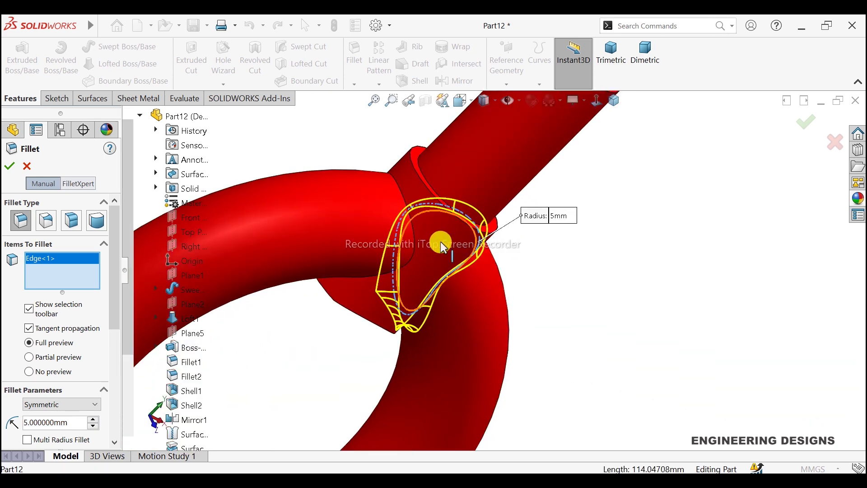
{"action": "left_click", "coordinate": [400, 187]}
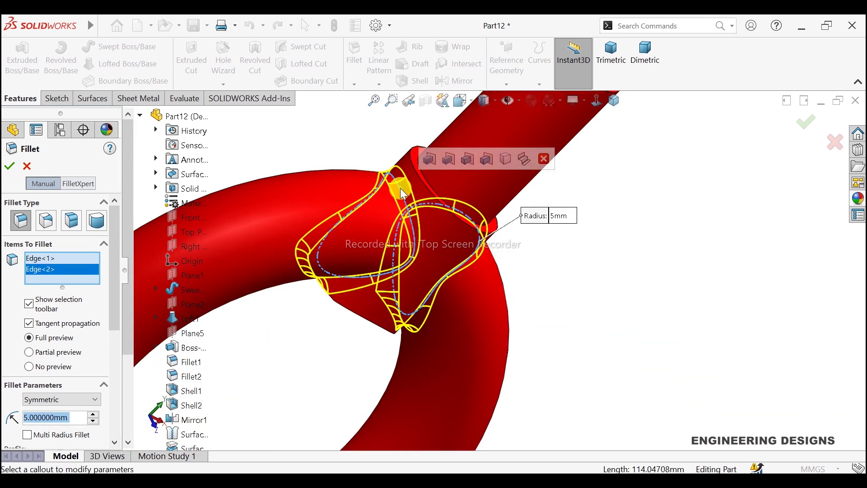
{"action": "left_click", "coordinate": [10, 165]}
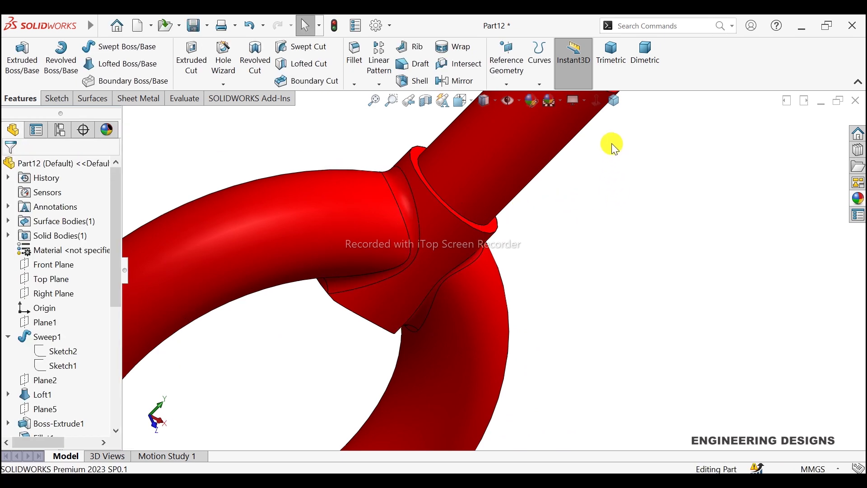
{"action": "left_click", "coordinate": [614, 102]}
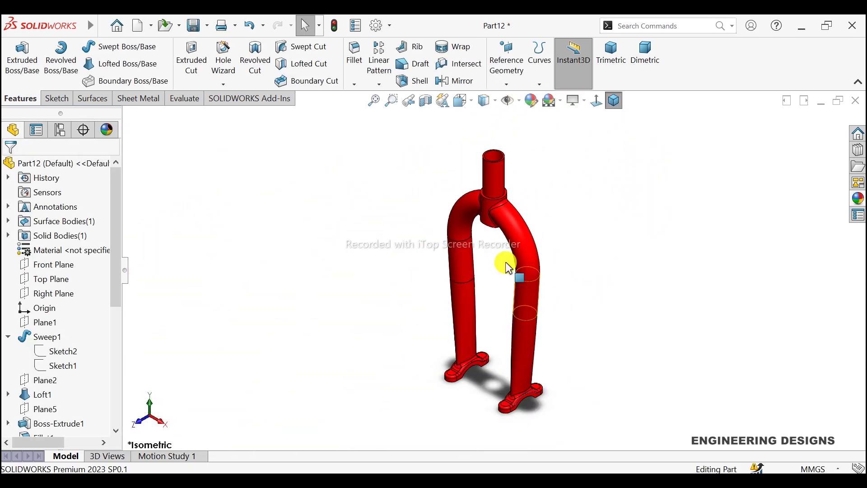
{"action": "scroll", "coordinate": [512, 250], "scroll_direction": "down", "scroll_amount": 2}
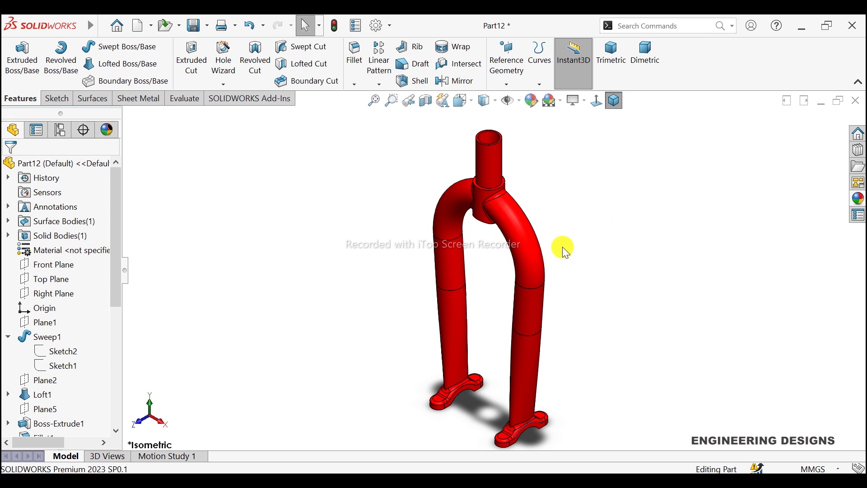
- Open the Painted appearances and apply a red sprayed paint to the fork
{"action": "key", "text": "ctrl+Left"}
{"action": "key", "text": "ctrl+Left"}
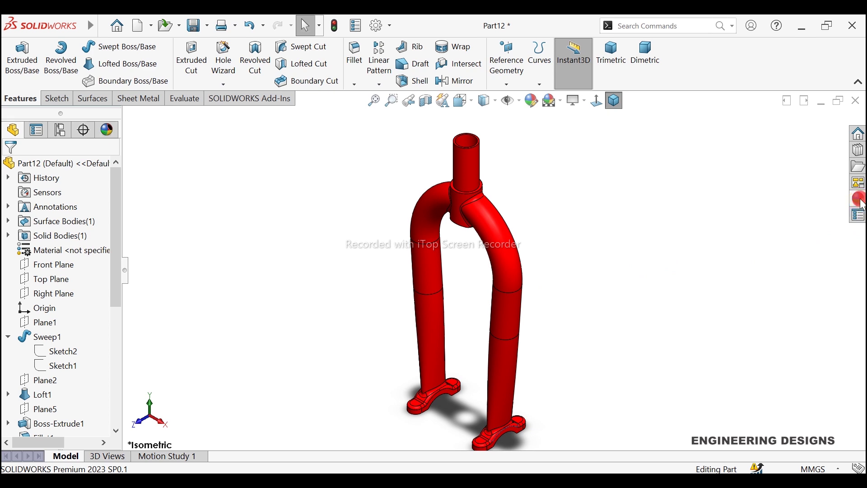
{"action": "left_click", "coordinate": [859, 201]}
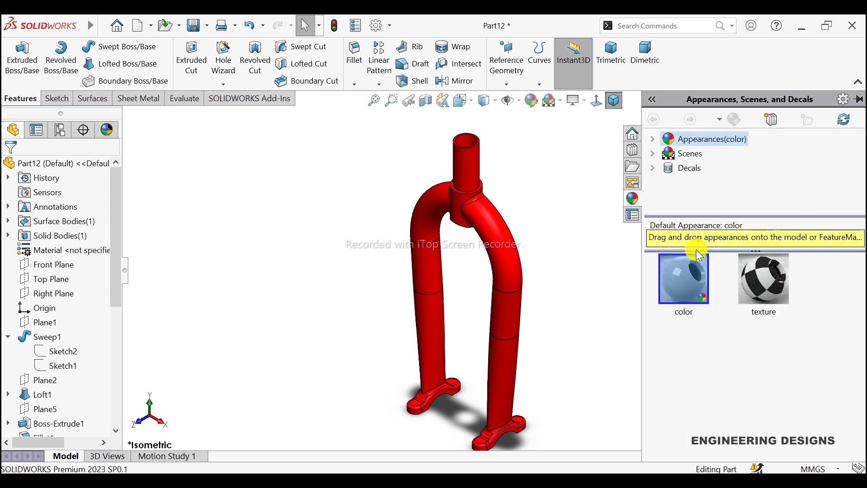
{"action": "left_click", "coordinate": [652, 139]}
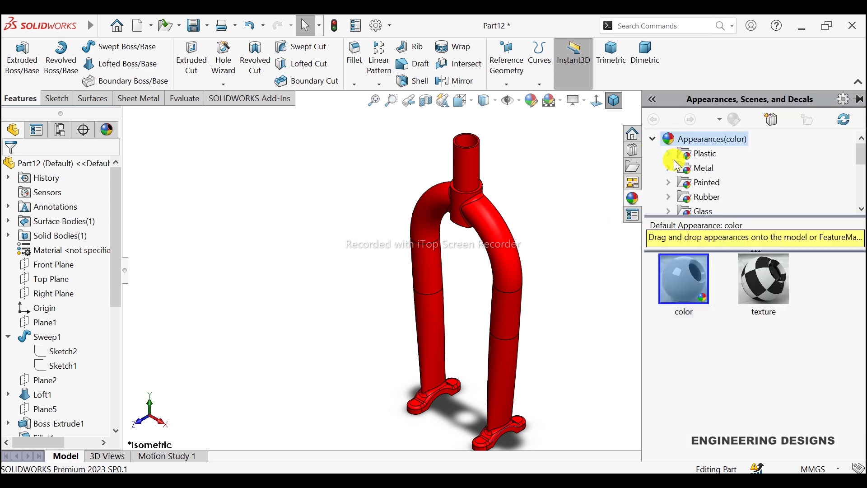
{"action": "left_click", "coordinate": [670, 181]}
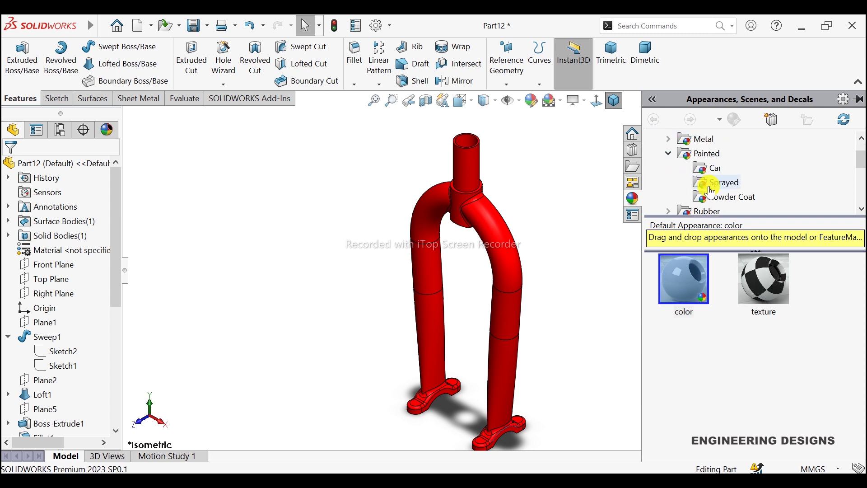
{"action": "left_click", "coordinate": [712, 189]}
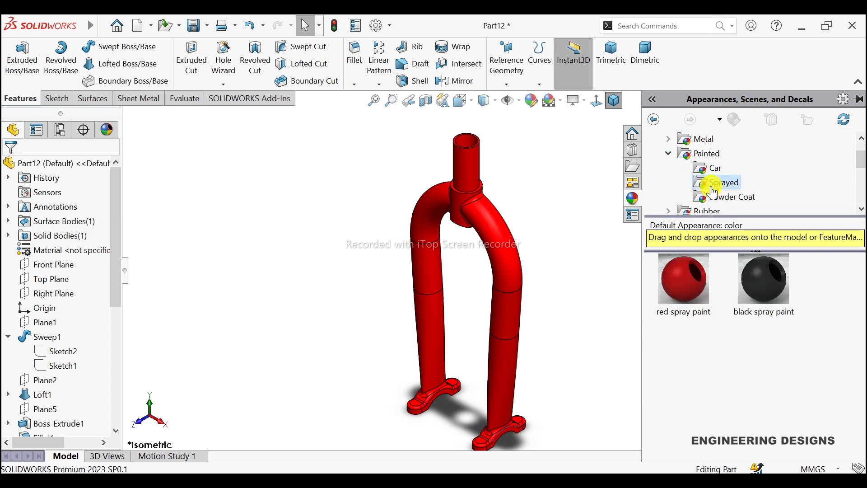
{"action": "double_click", "coordinate": [697, 281]}
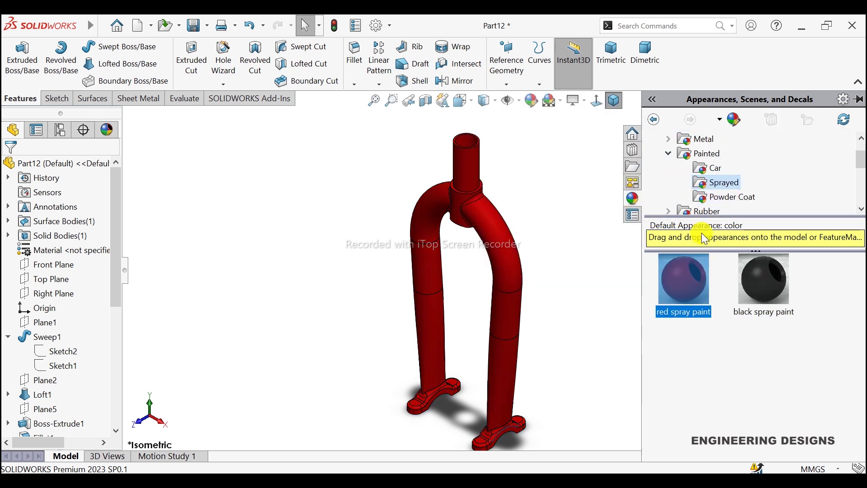
- Try dark and aluminum powder coats, then apply Car candy apple red
{"action": "left_click", "coordinate": [725, 197]}
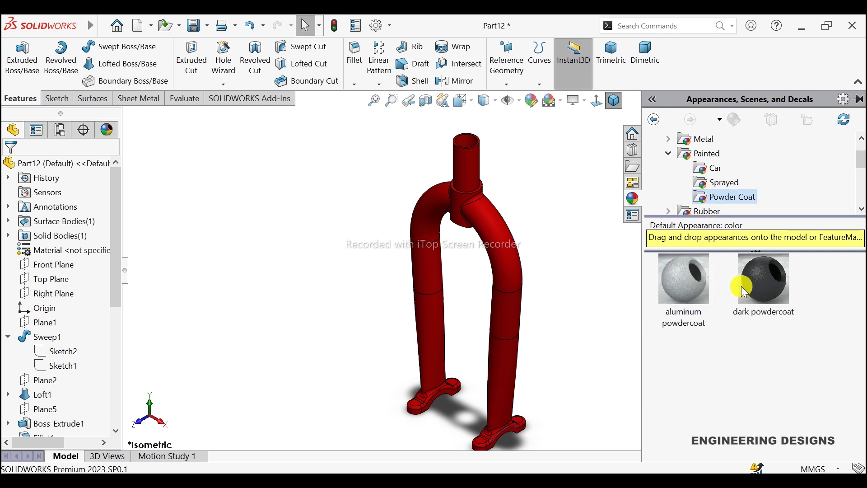
{"action": "left_click", "coordinate": [755, 280]}
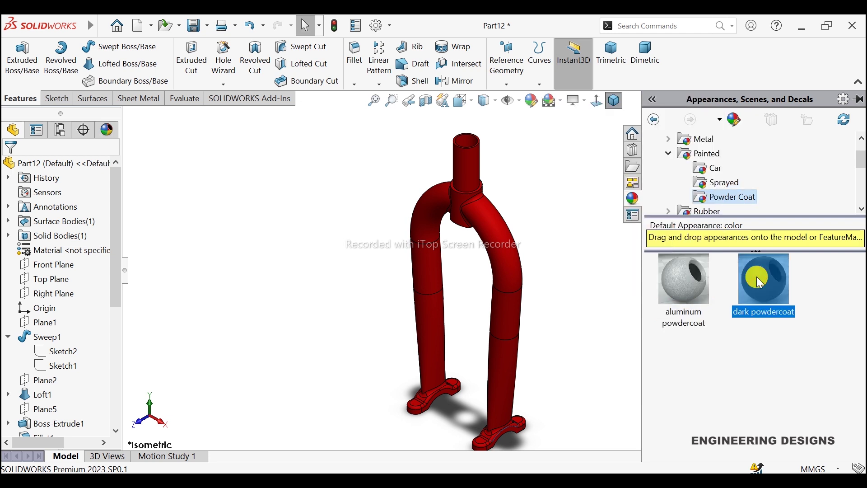
{"action": "double_click", "coordinate": [757, 276]}
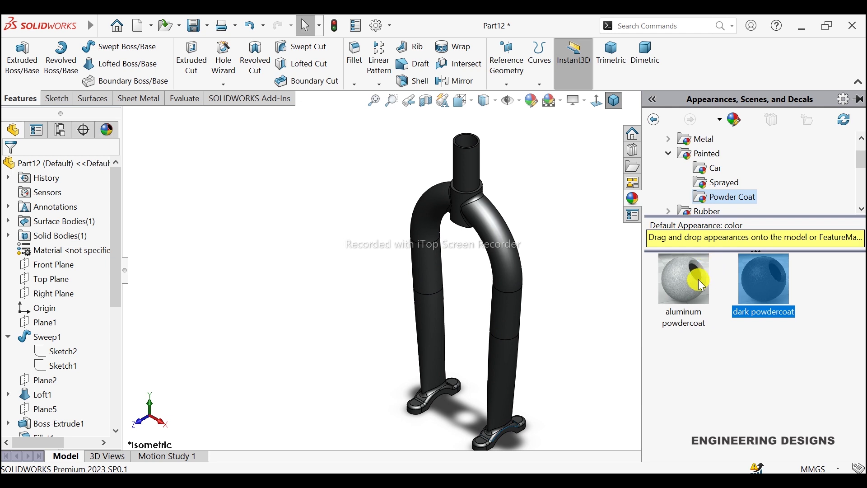
{"action": "double_click", "coordinate": [680, 283]}
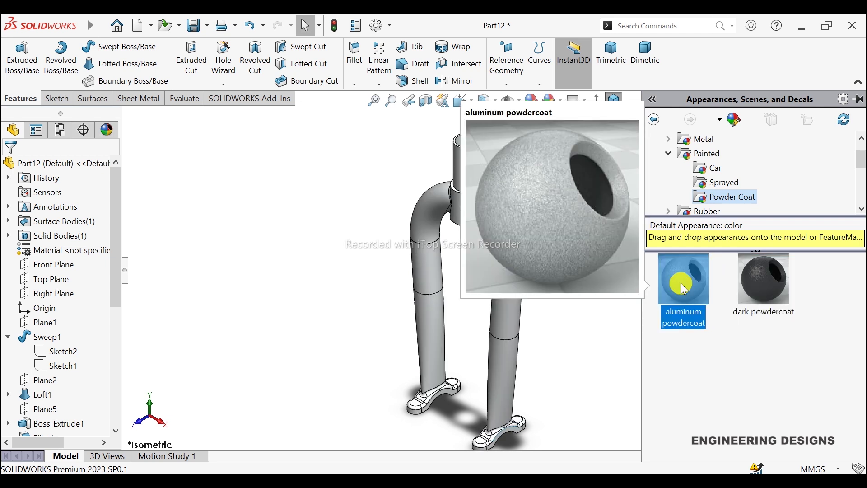
{"action": "left_click", "coordinate": [706, 168]}
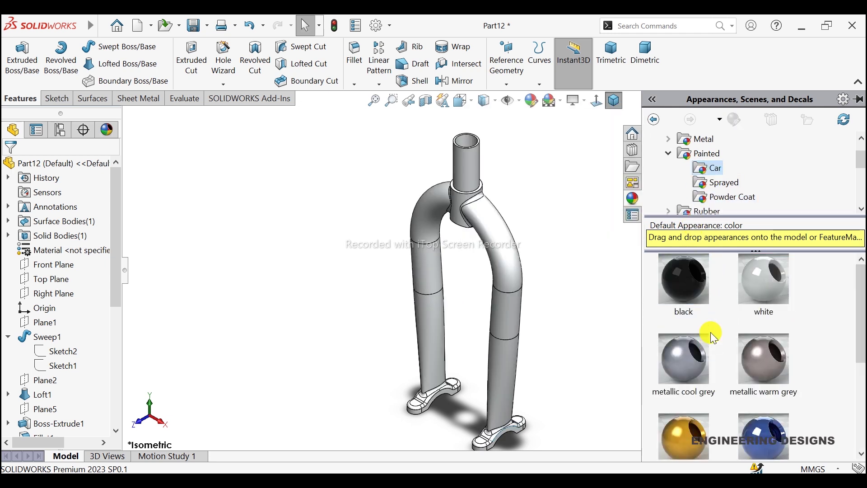
{"action": "scroll", "coordinate": [714, 343], "scroll_direction": "down", "scroll_amount": 3}
{"action": "double_click", "coordinate": [755, 416]}
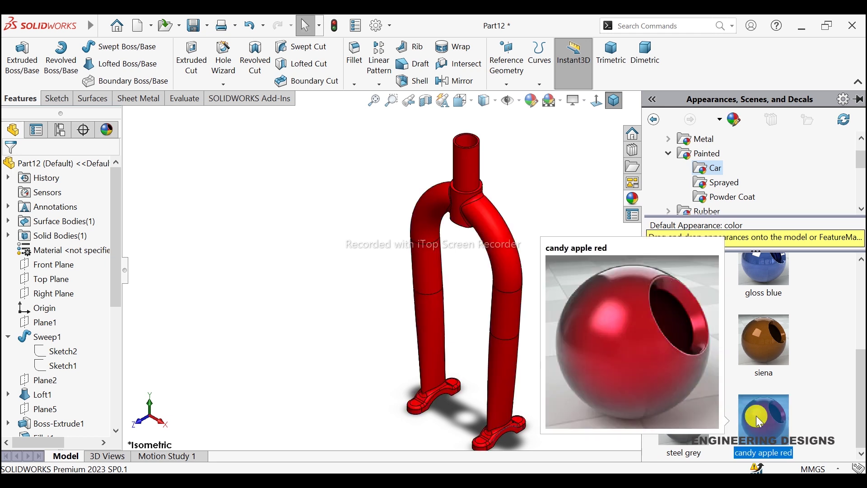
{"action": "left_click", "coordinate": [614, 101]}
{"action": "left_click", "coordinate": [610, 56]}
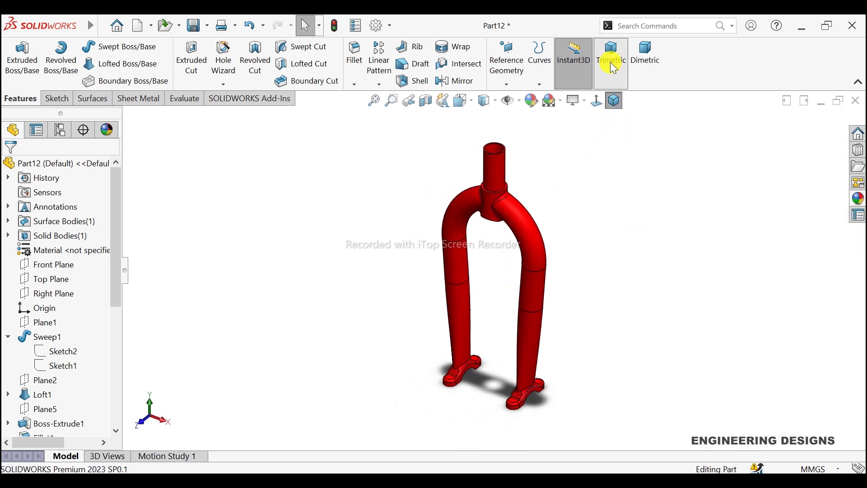
{"action": "left_click", "coordinate": [649, 47]}
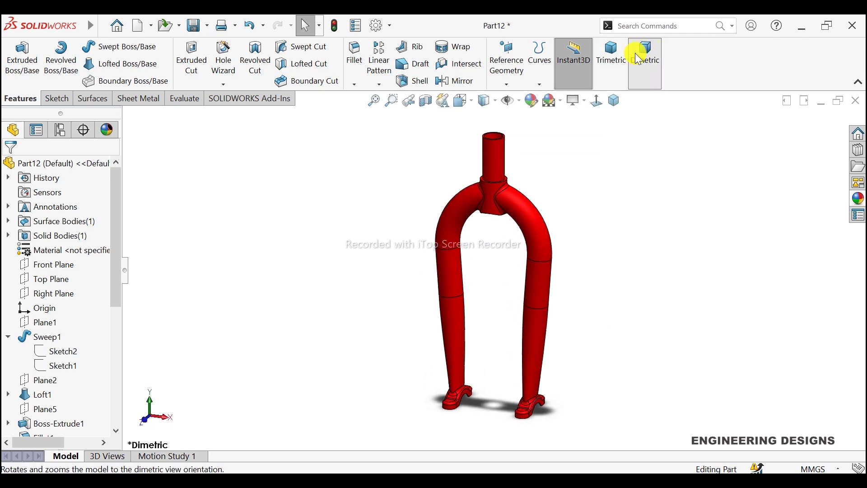
{"action": "left_click", "coordinate": [612, 50]}
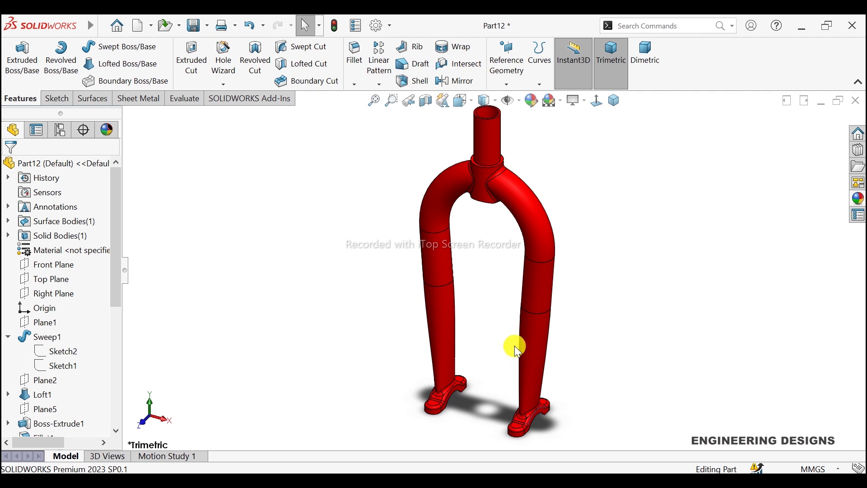
{"action": "key", "text": "z"}
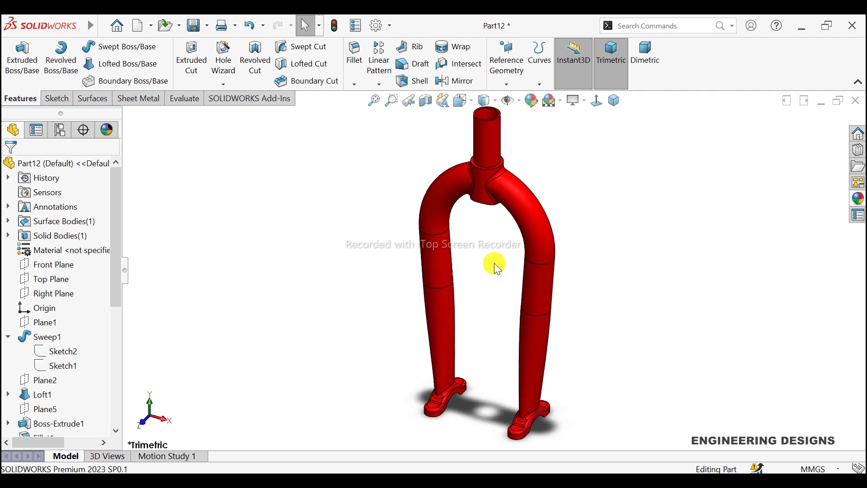
{"action": "scroll", "coordinate": [494, 263], "scroll_direction": "down", "scroll_amount": 2}
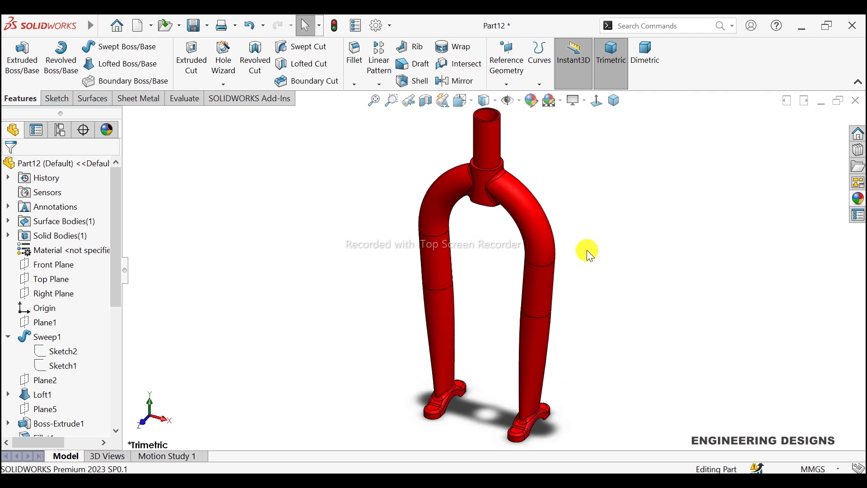